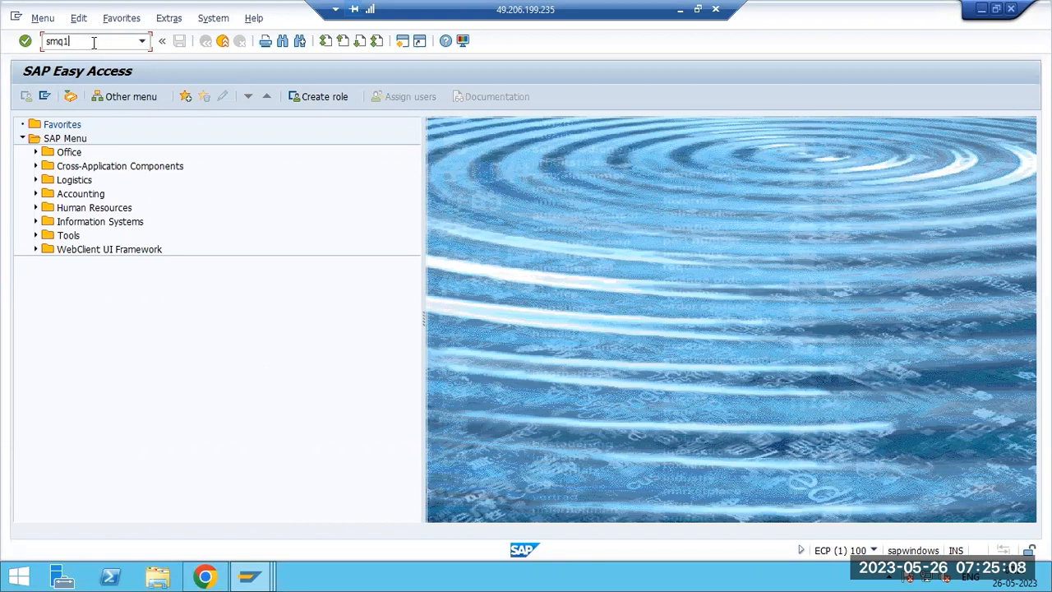
- Run transaction smq1 and display the outbound queues of client 100 for all queue names and destinations
key("Return")
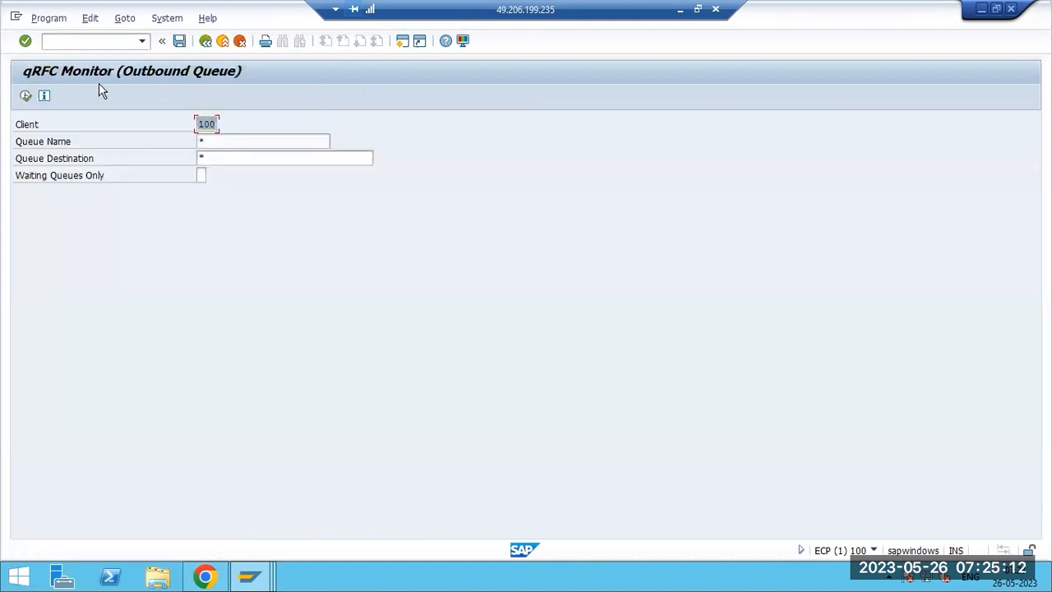
left_click(26, 96)
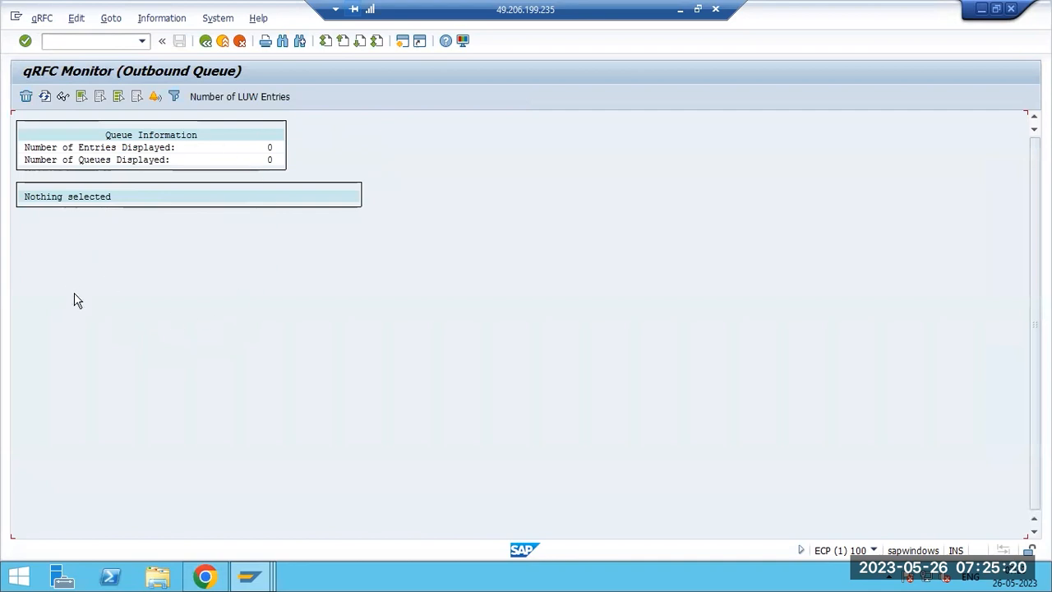
key("F3")
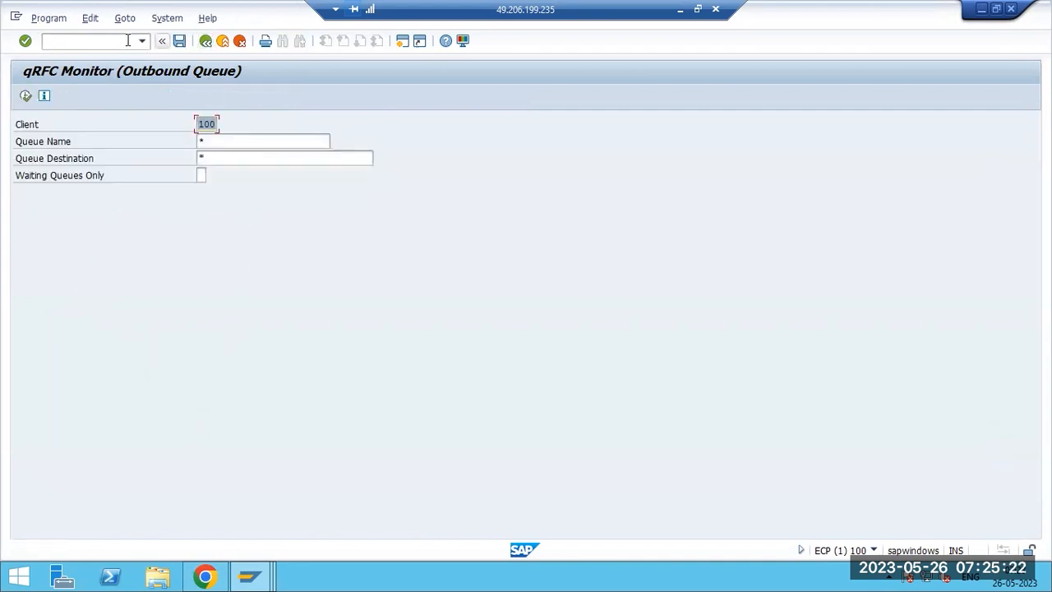
- Run transaction smq2 and display the inbound queues of client 100 for all queue names
type("/nsmq2")
key("Return")
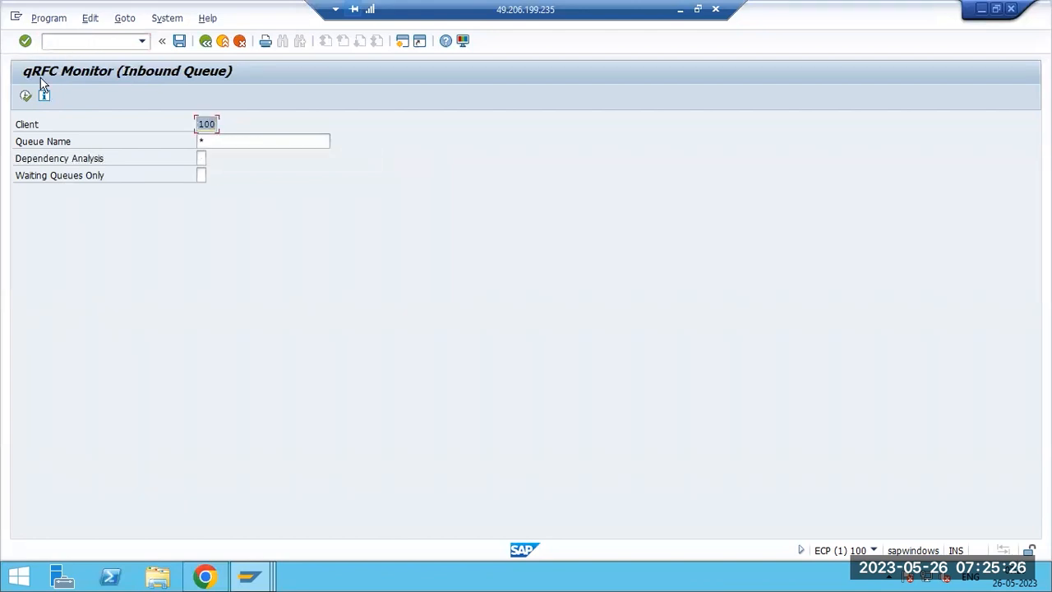
left_click(26, 95)
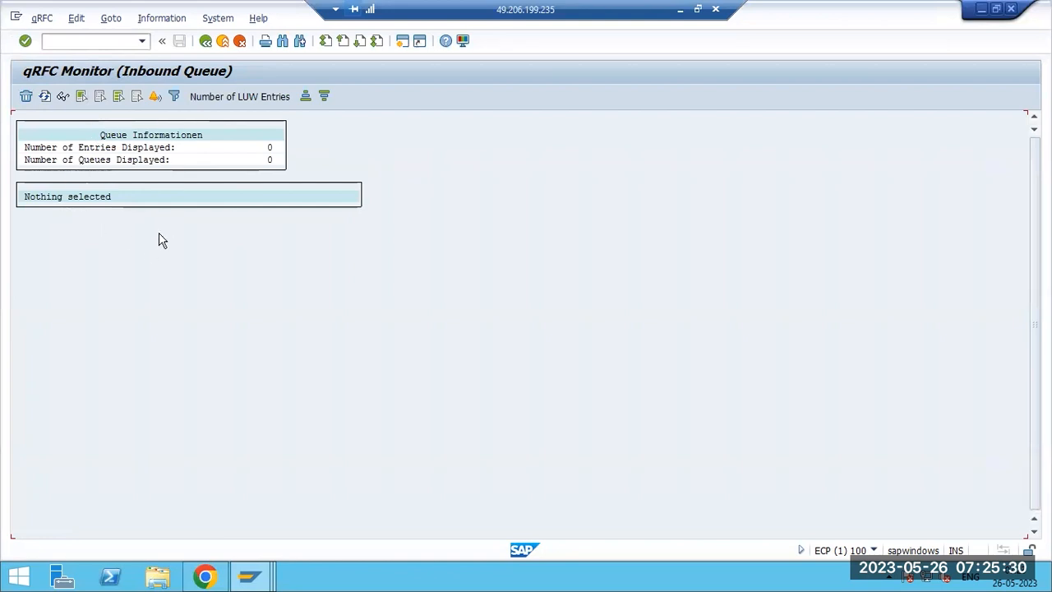
left_click(164, 44)
key("F3")
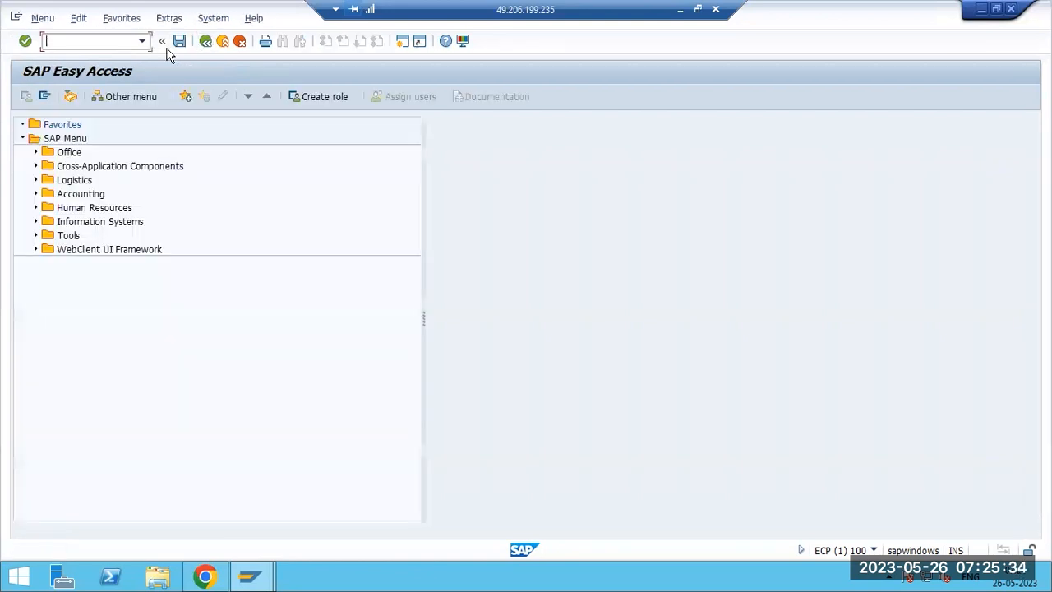
- Run transaction sm58 with the display period and user name cleared to list transactional RFC entries for all dates and users
type("sm58")
key("Return")
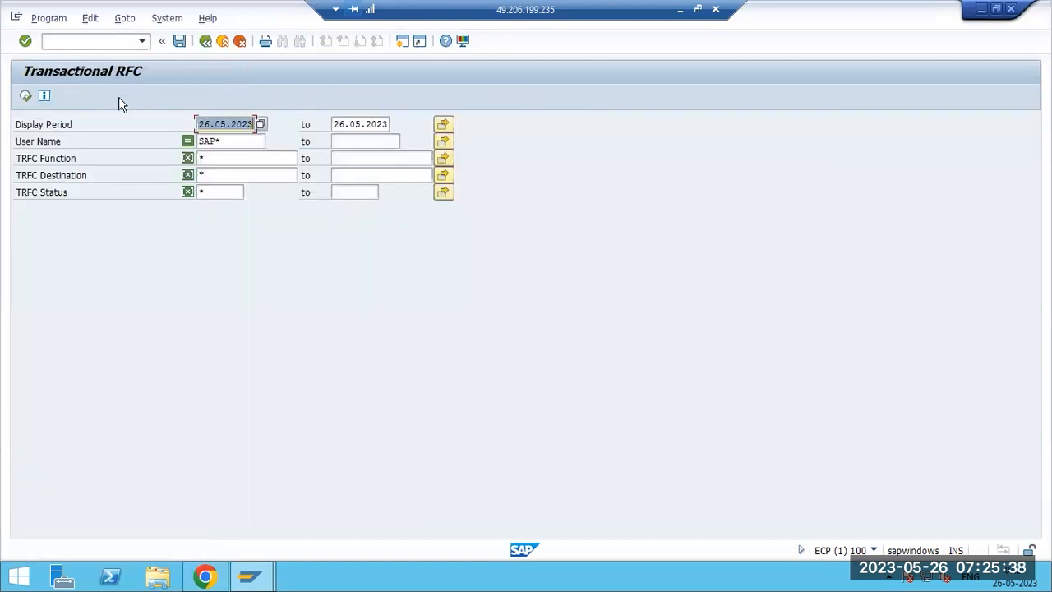
key("Delete")
key("Tab")
key("Delete")
key("Tab")
key("Tab")
key("Delete")
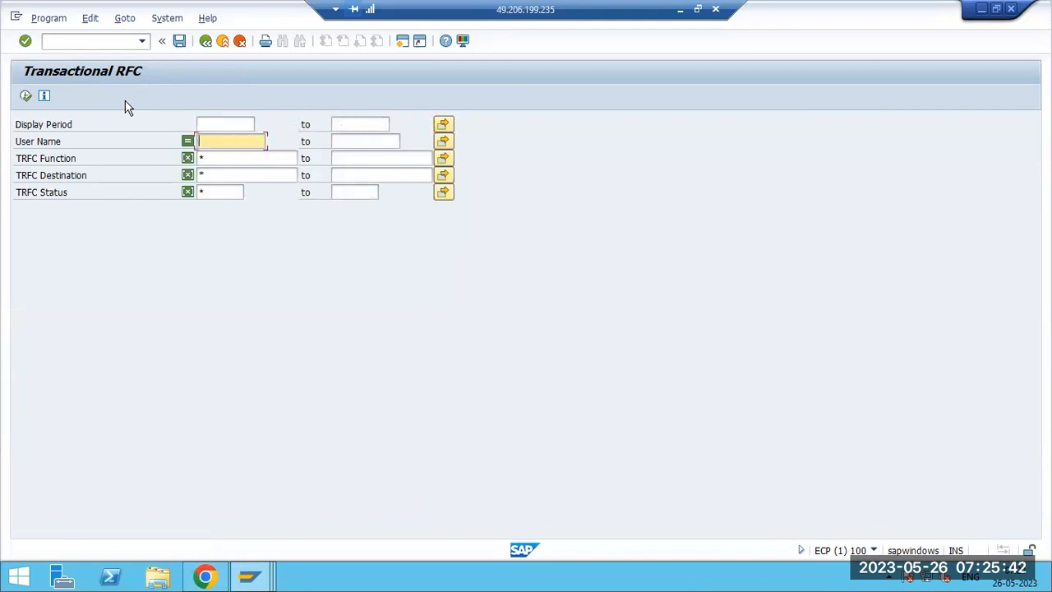
left_click(25, 97)
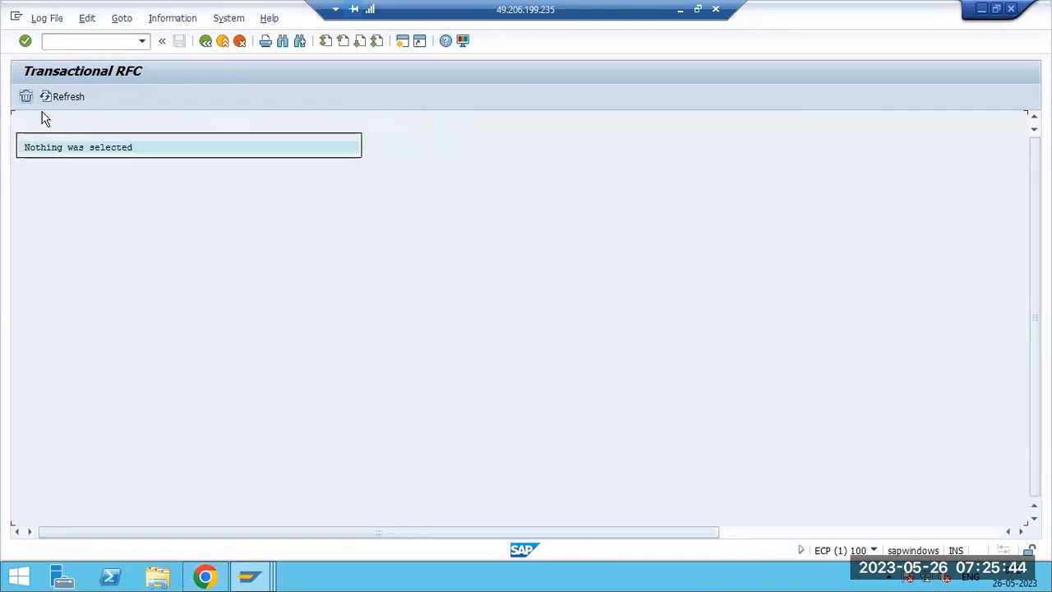
key("F3")
key("F3")
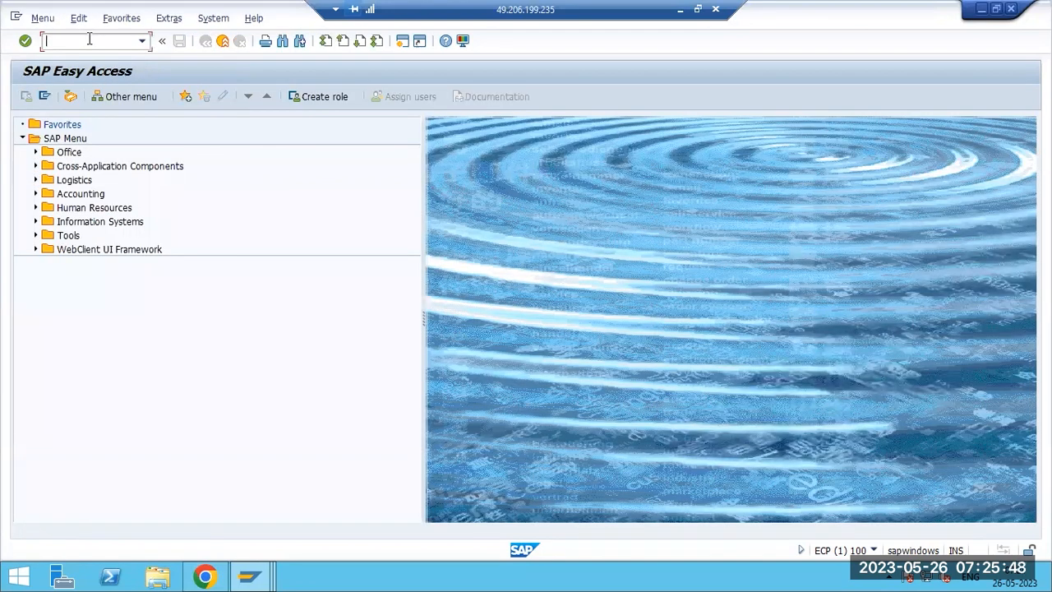
- Switch to Paint and add the lines "SMQR-" and "SMQS -" below SMQ2 in the text box
left_click(680, 9)
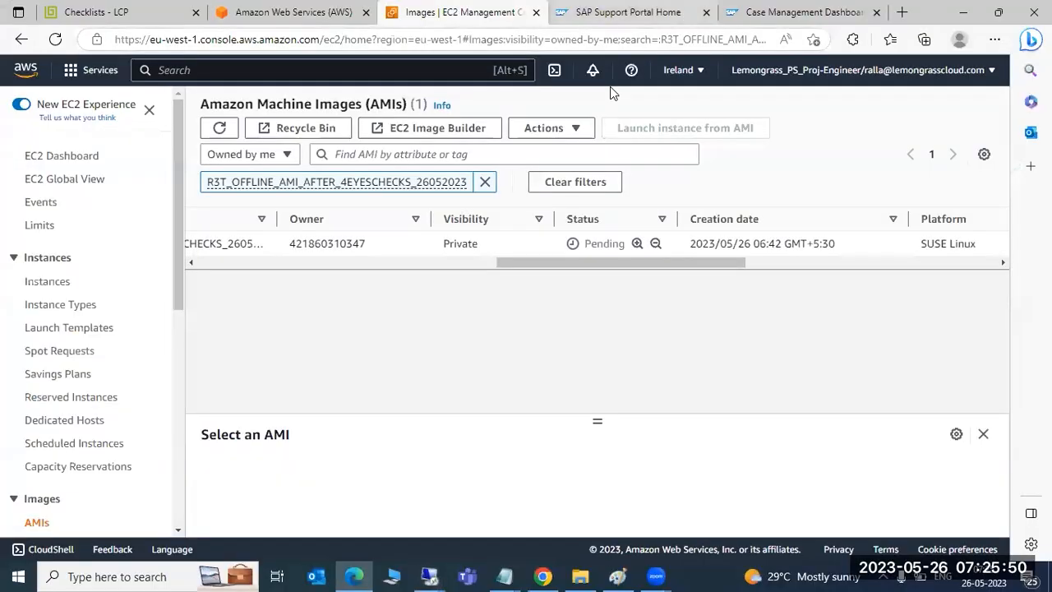
left_click(618, 577)
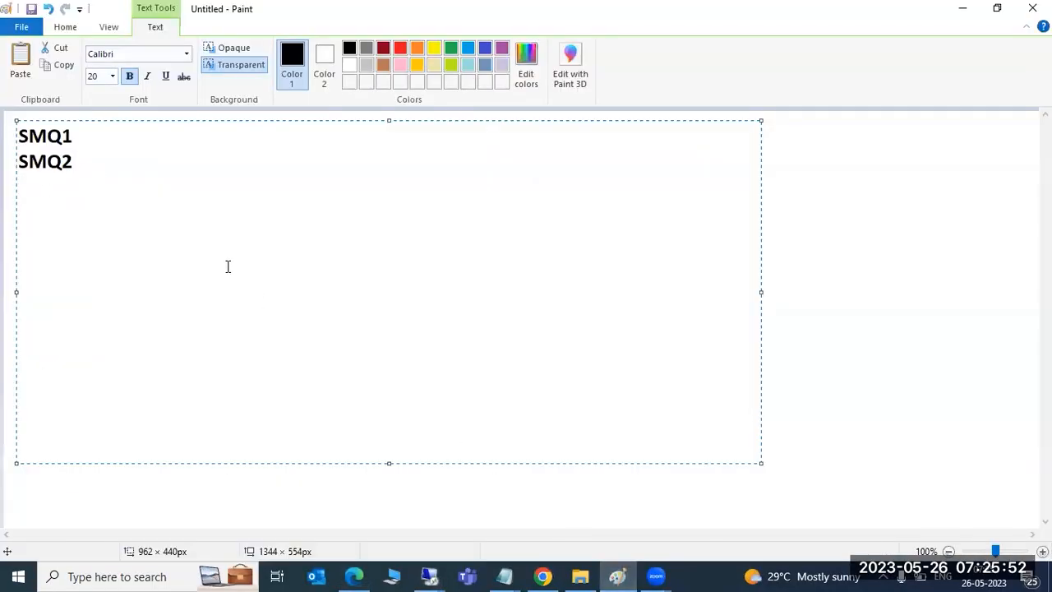
key("Return")
type("SMQR SMQ")
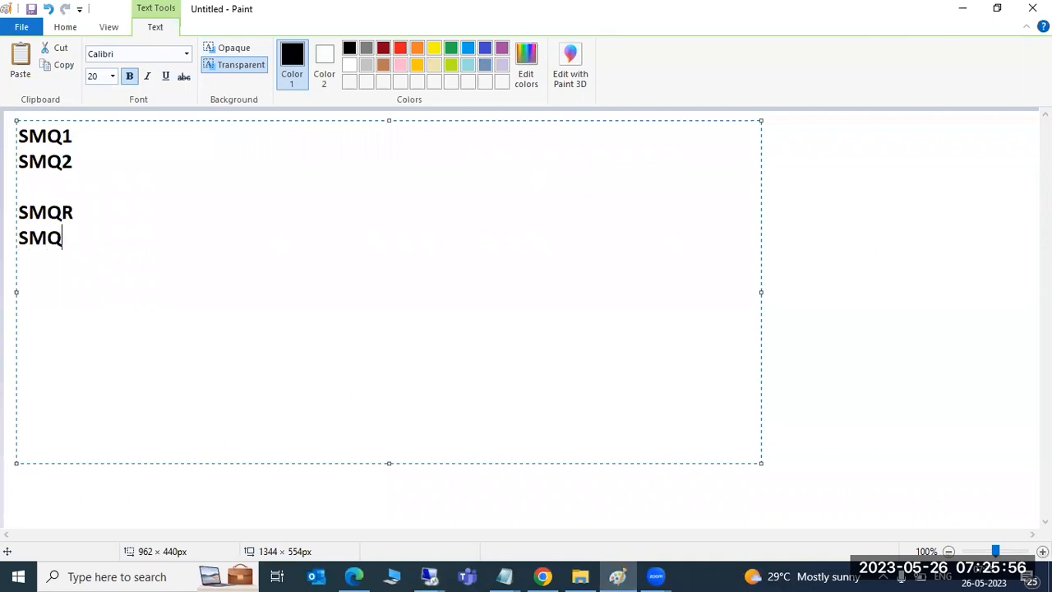
type("S -")
key("Up")
- Close the 10.150.16.152 remote desktop session and accept its disconnection
left_click(430, 575)
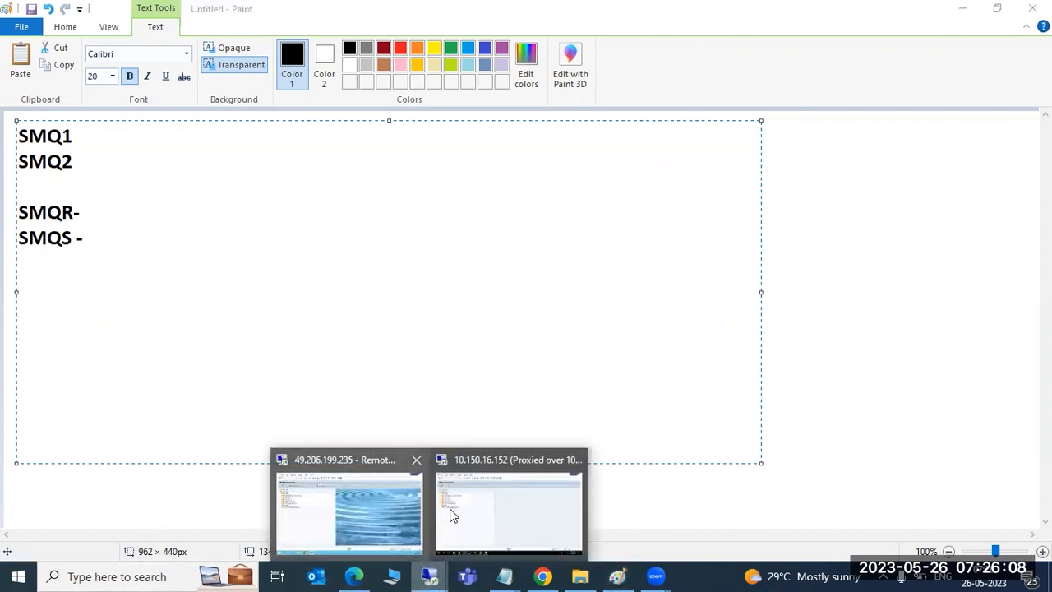
left_click(575, 461)
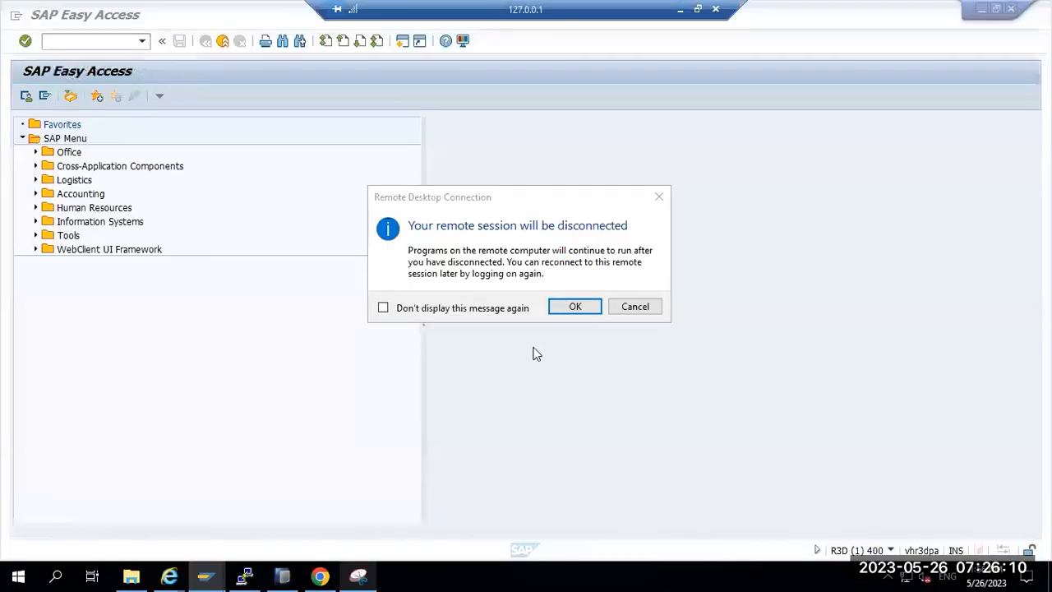
left_click(576, 305)
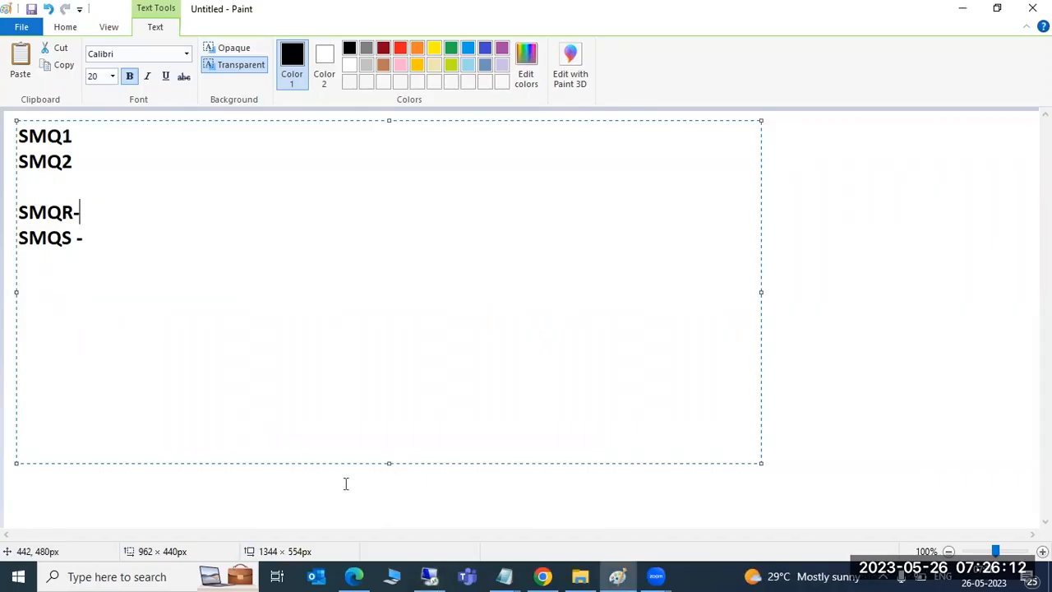
- Switch back to the remote SAP session, run transaction smqr and register the inbound queue X* with default settings
left_click(426, 575)
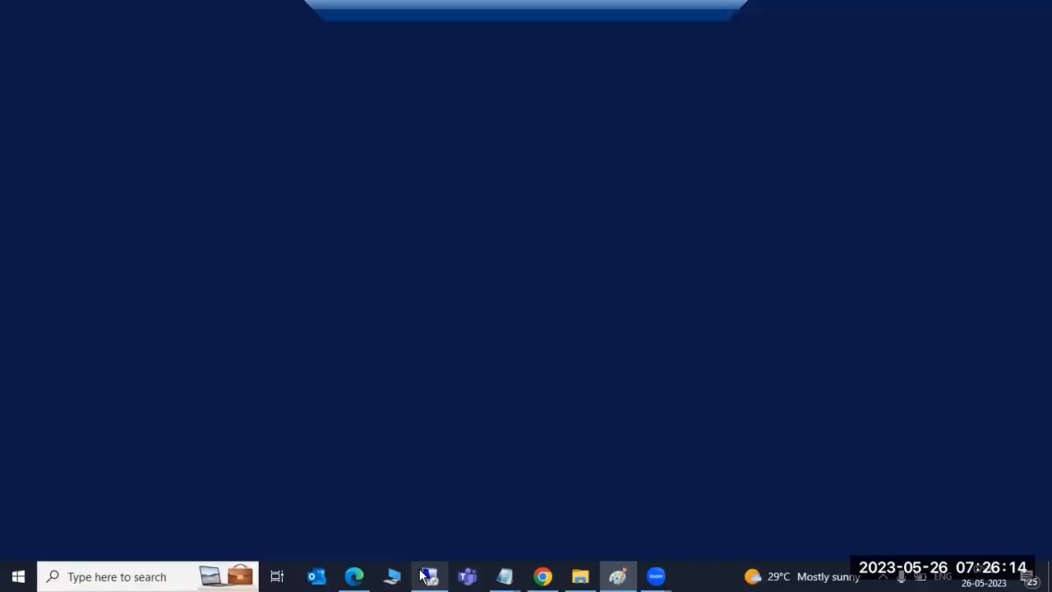
left_click(49, 41)
type("smqr")
key("Return")
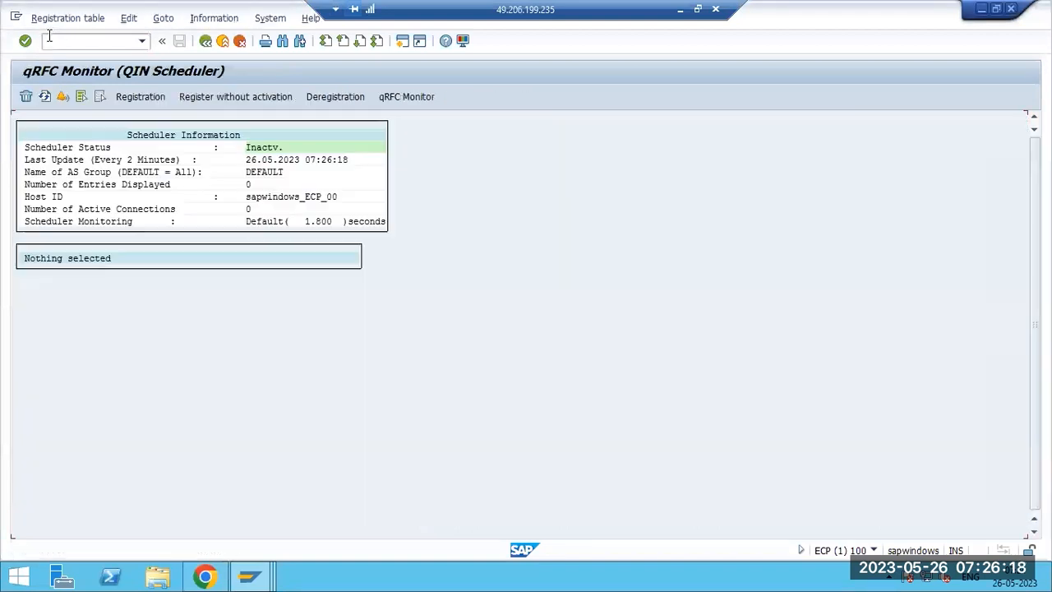
left_click(133, 105)
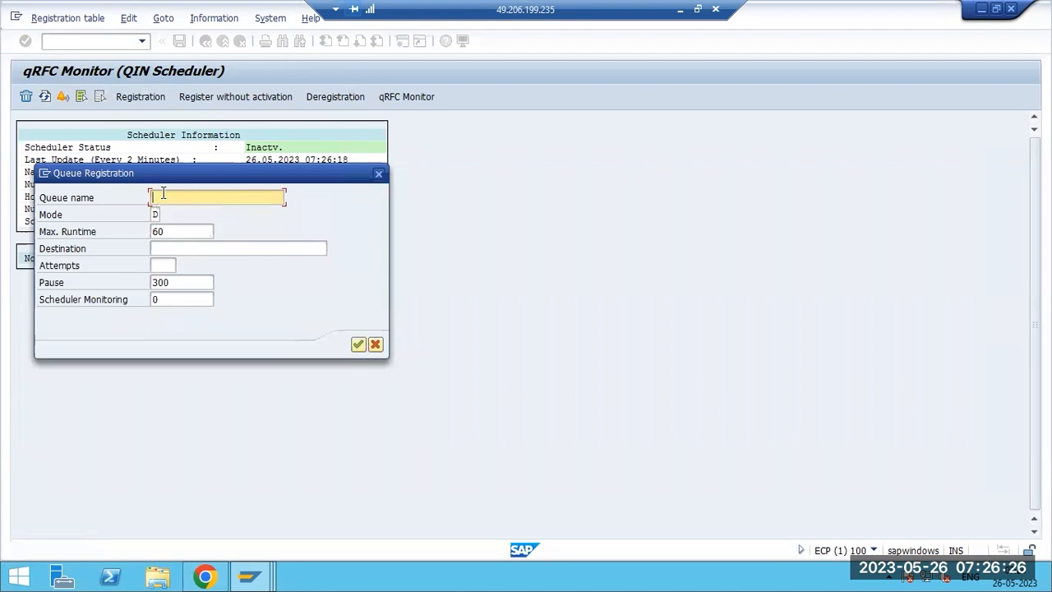
type("X*")
left_click(358, 344)
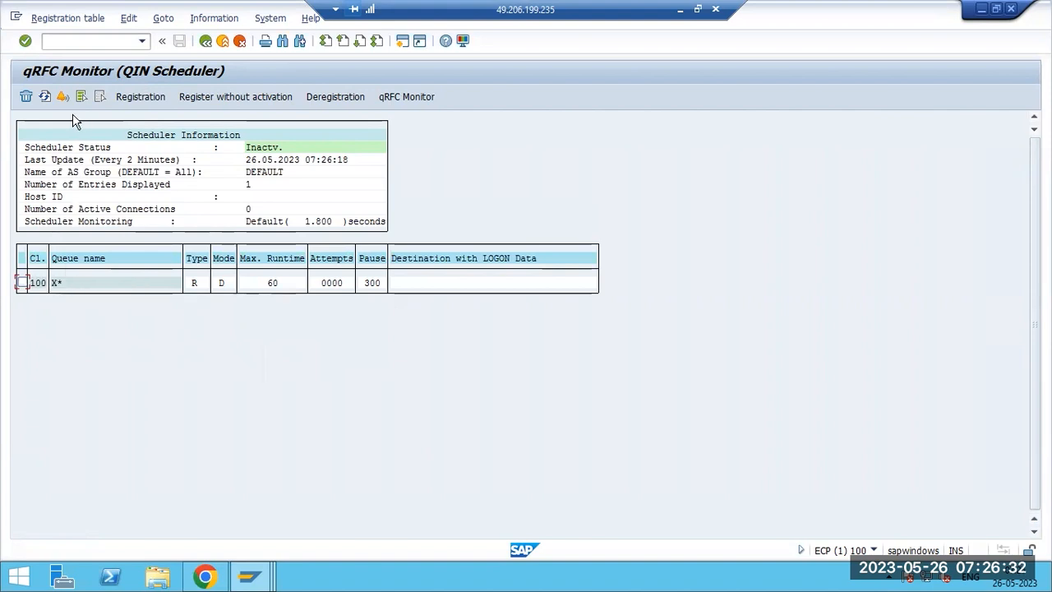
- Register a second inbound queue named Y* in the QIN Scheduler and return to SAP Easy Access
left_click(138, 97)
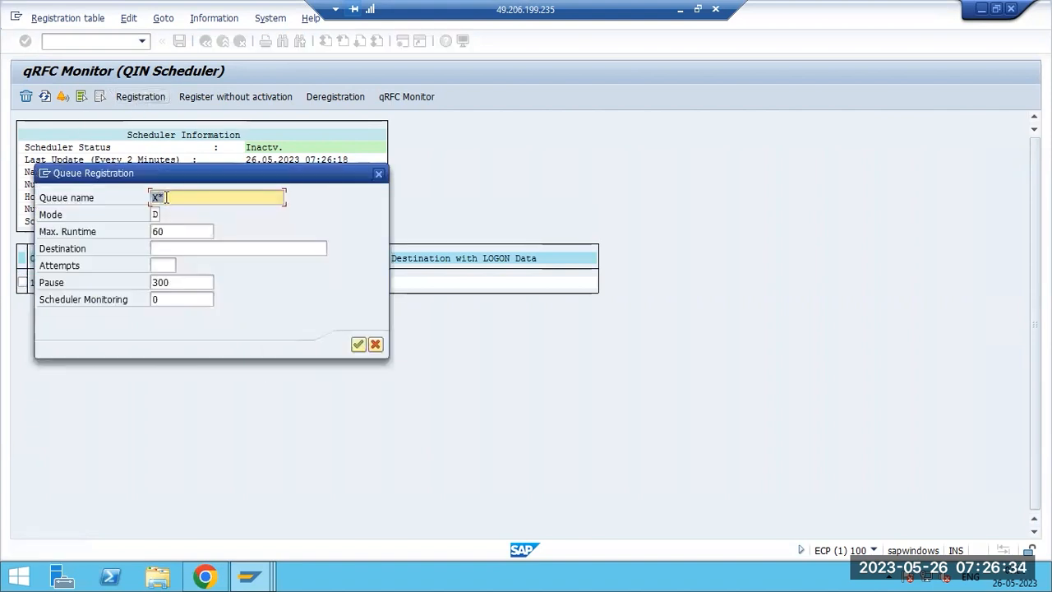
type("Y")
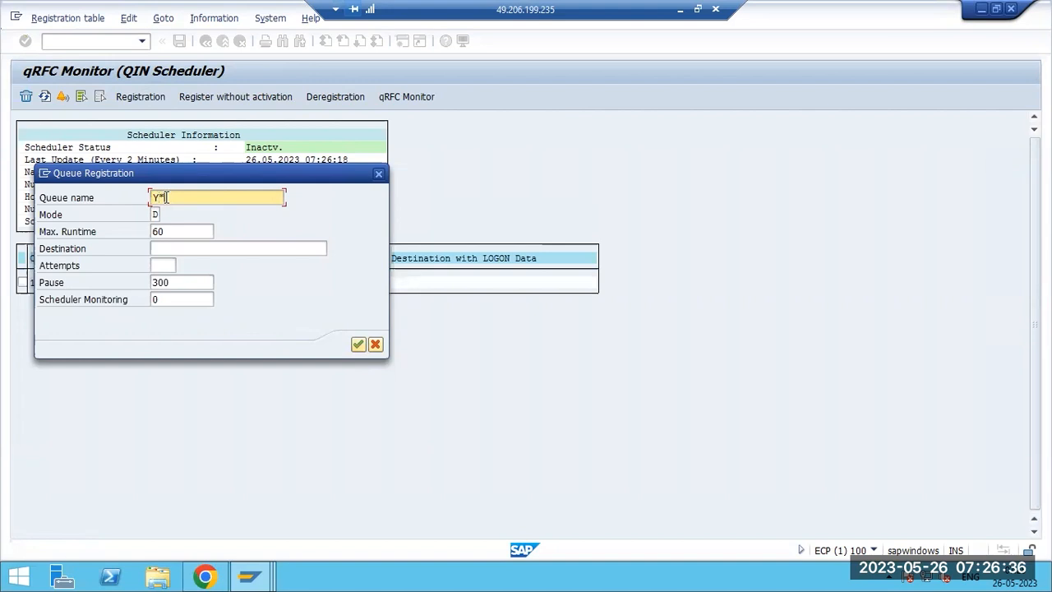
left_click(356, 344)
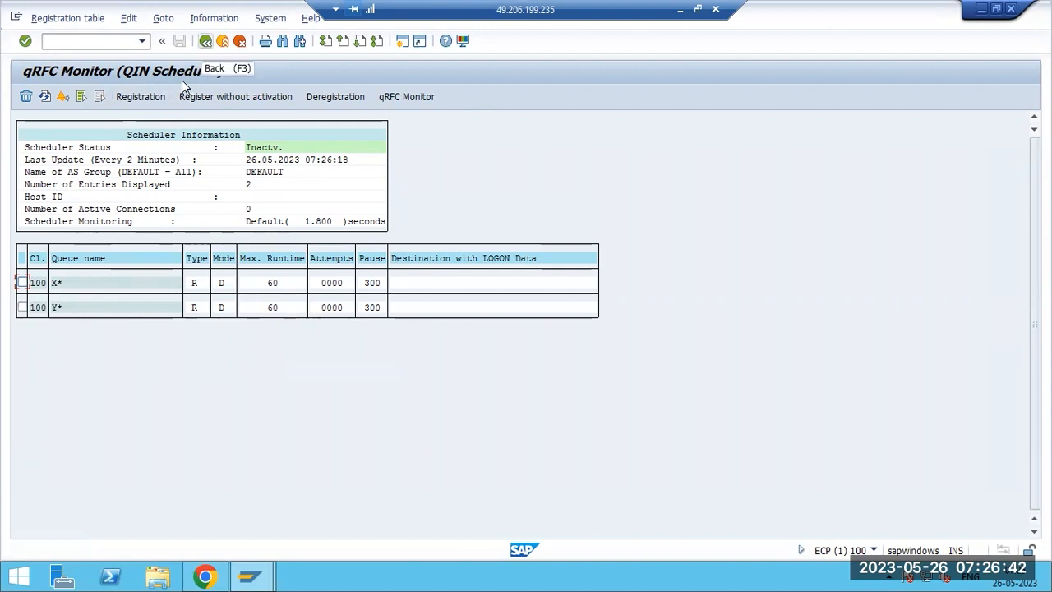
key("F3")
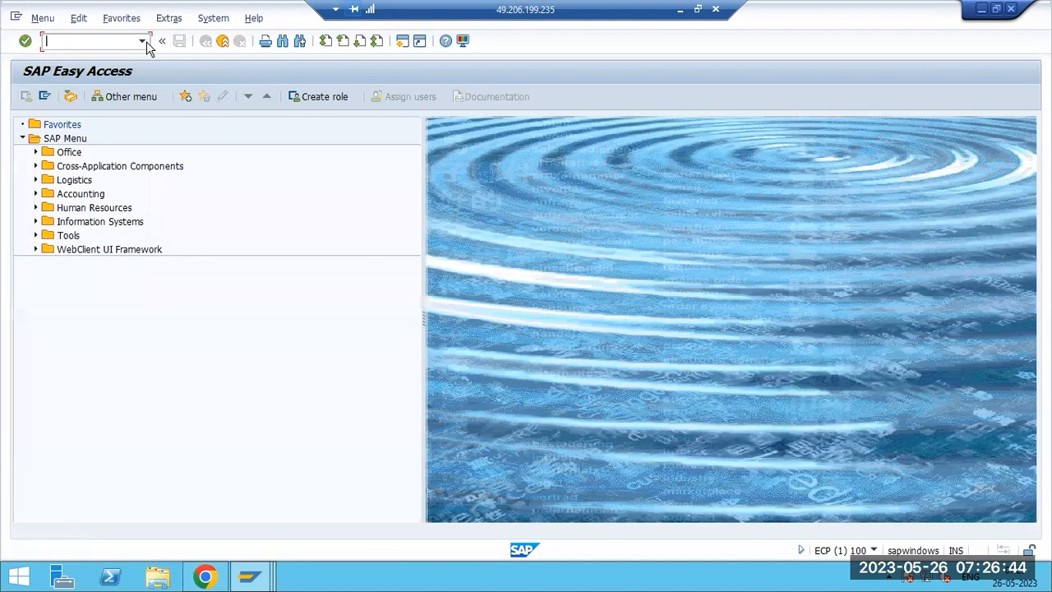
- Run transaction smqs and start a destination registration, picking ECP through a search of the RFC destinations
type("smqs")
key("Return")
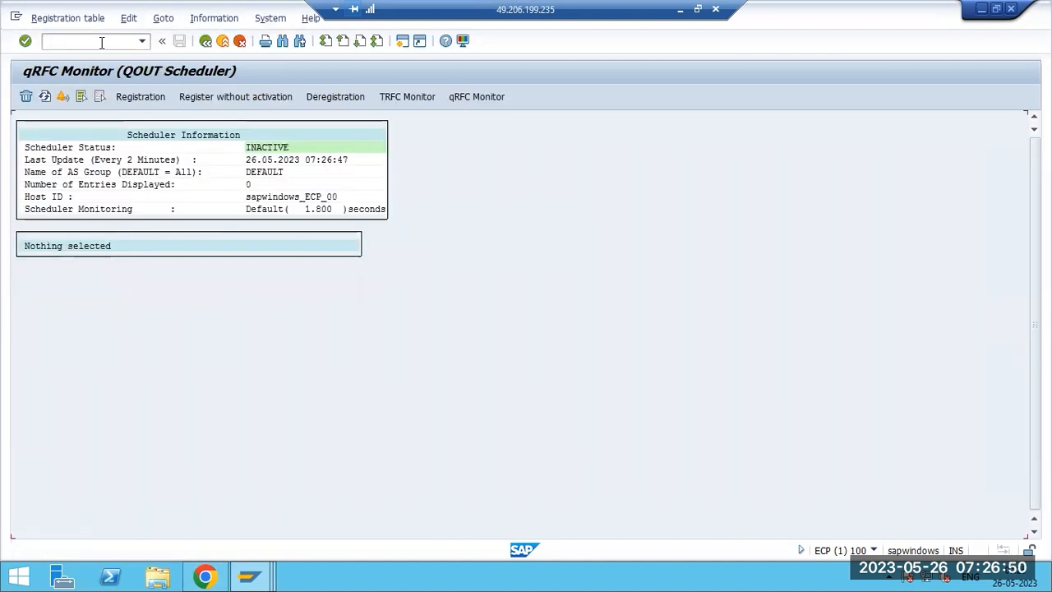
left_click(133, 95)
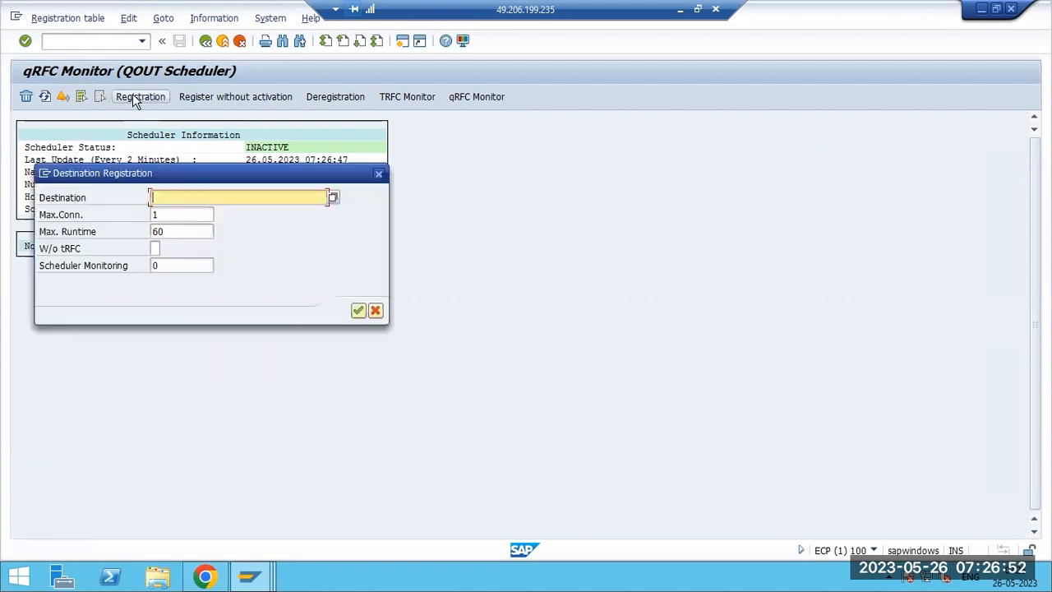
left_click(333, 199)
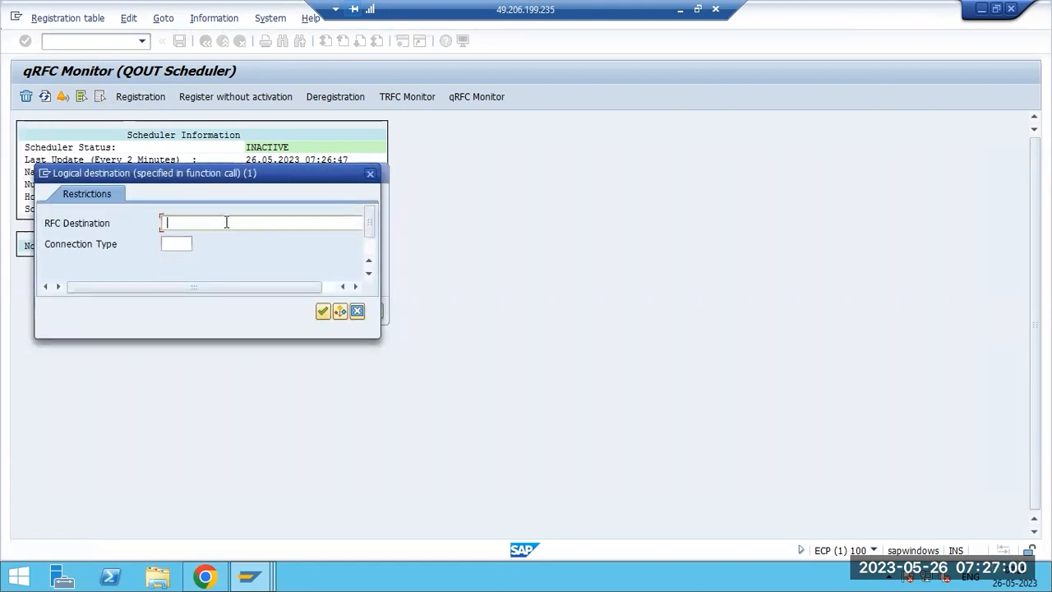
type("R3")
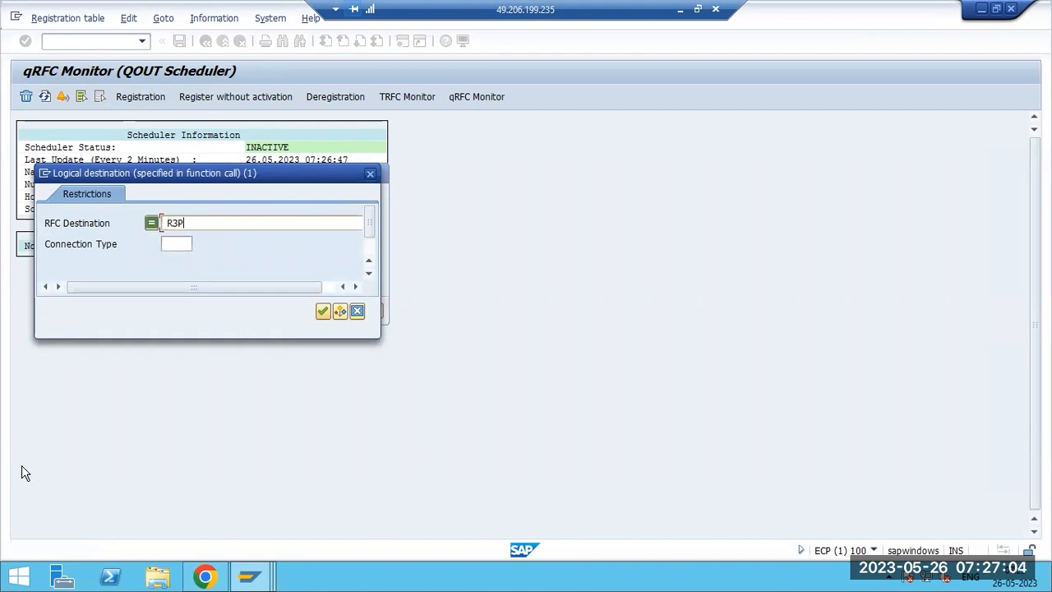
type("P")
key("ctrl+a")
type("ECP")
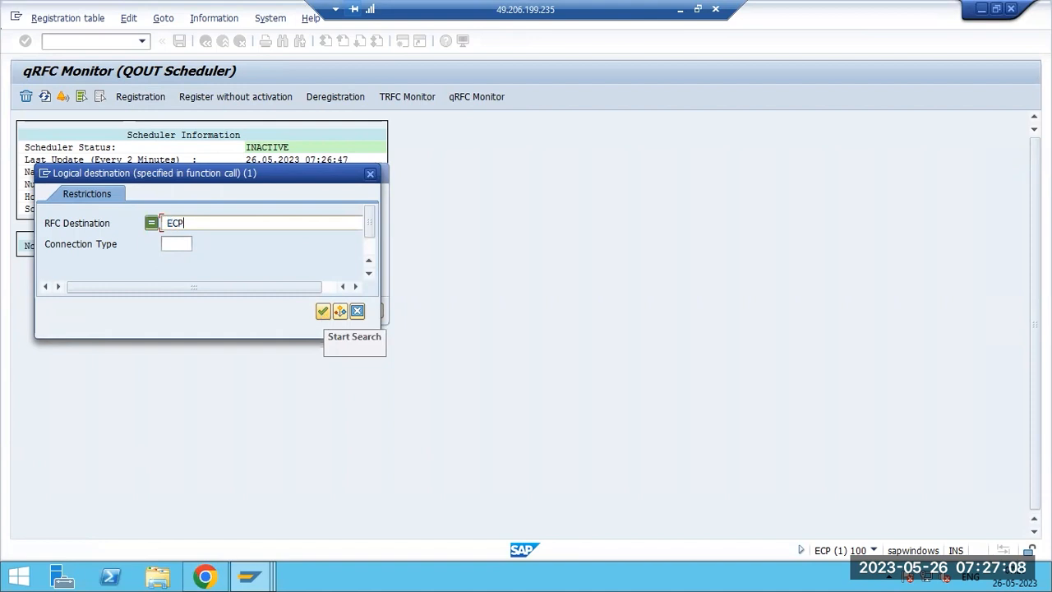
left_click(323, 312)
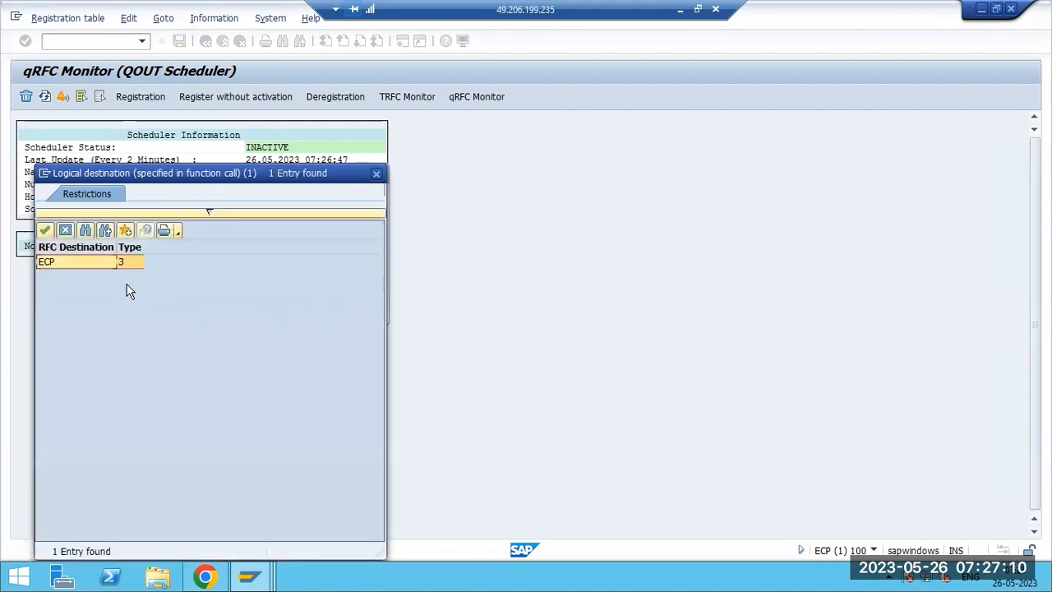
double_click(79, 265)
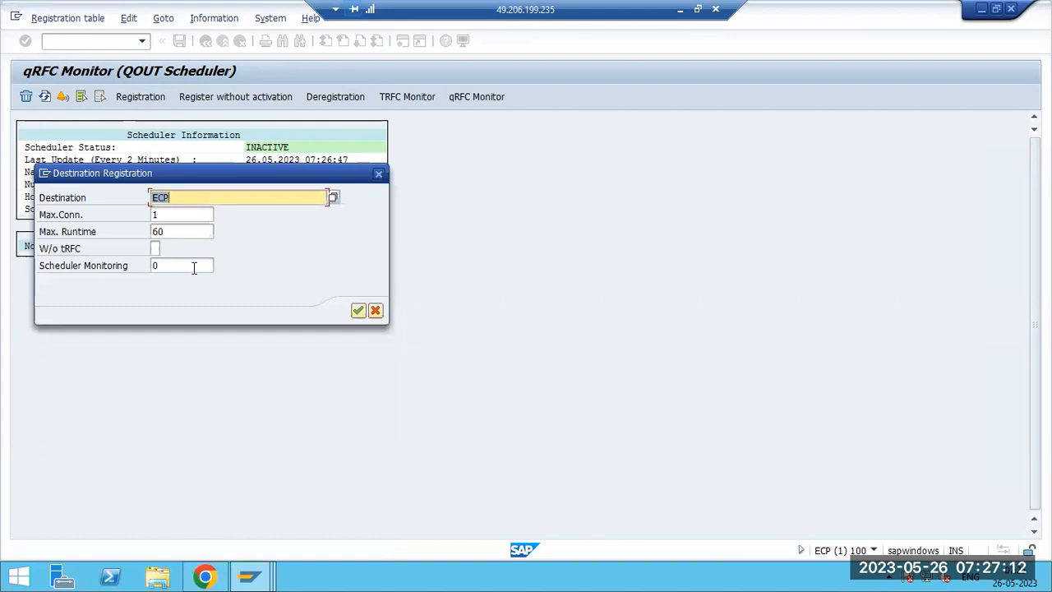
- Set the destination's maximum connections to 2, complete the registration and refresh the QOUT Scheduler
left_click(159, 214)
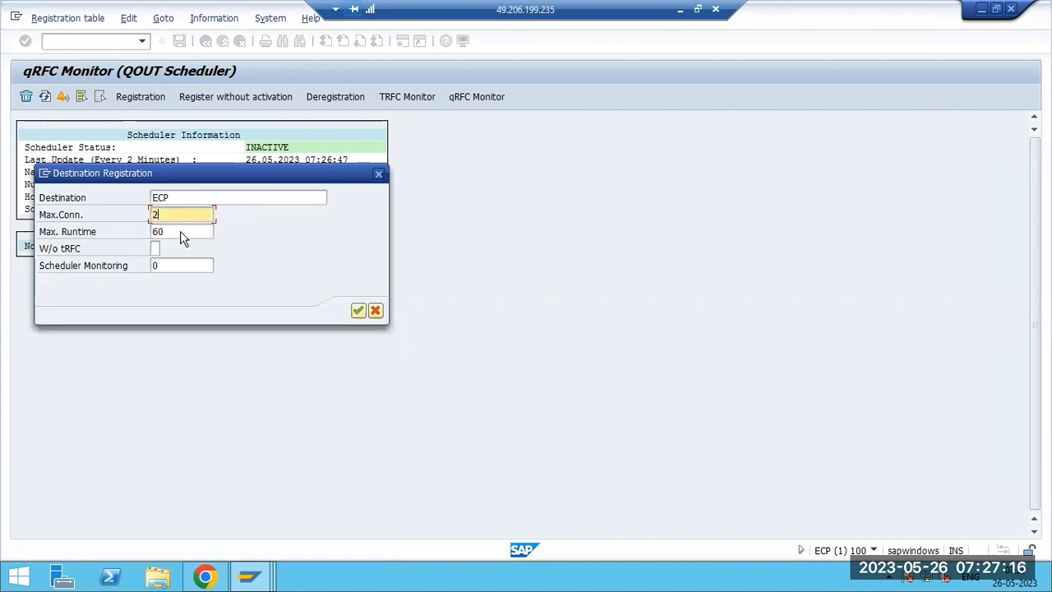
key("Return")
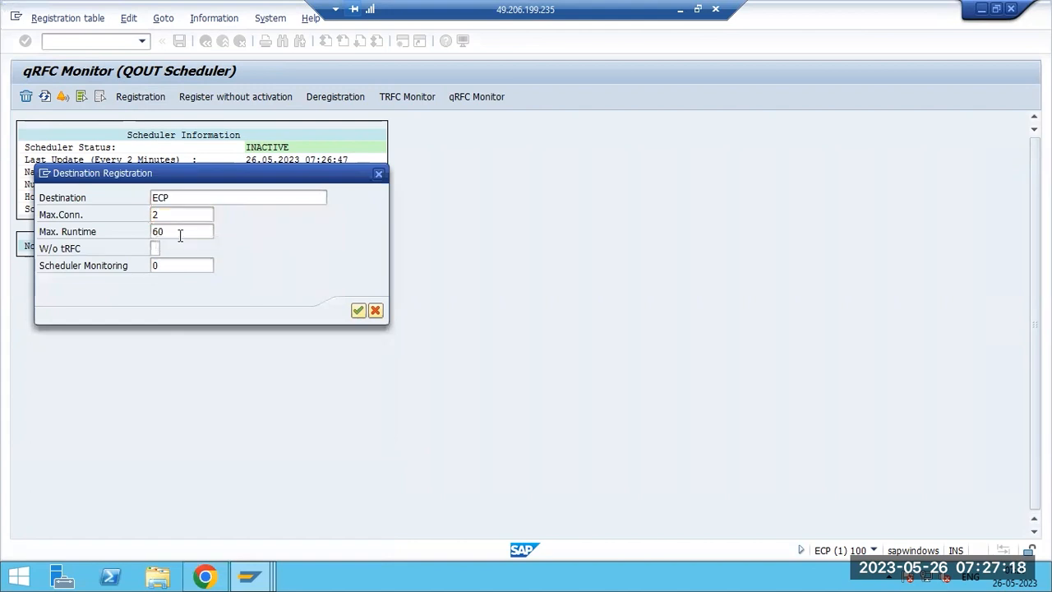
left_click(359, 311)
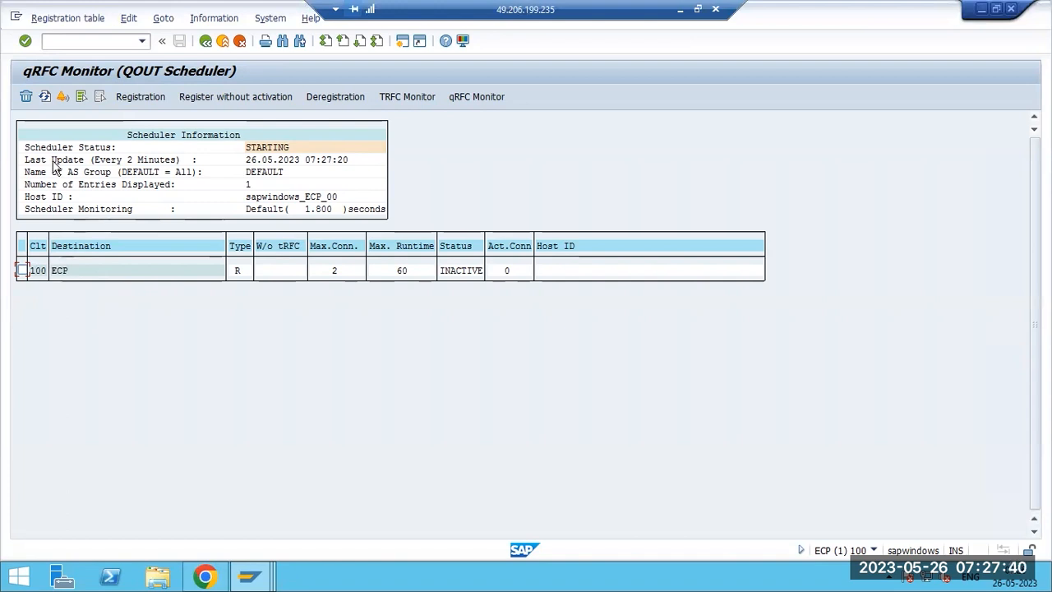
left_click(45, 97)
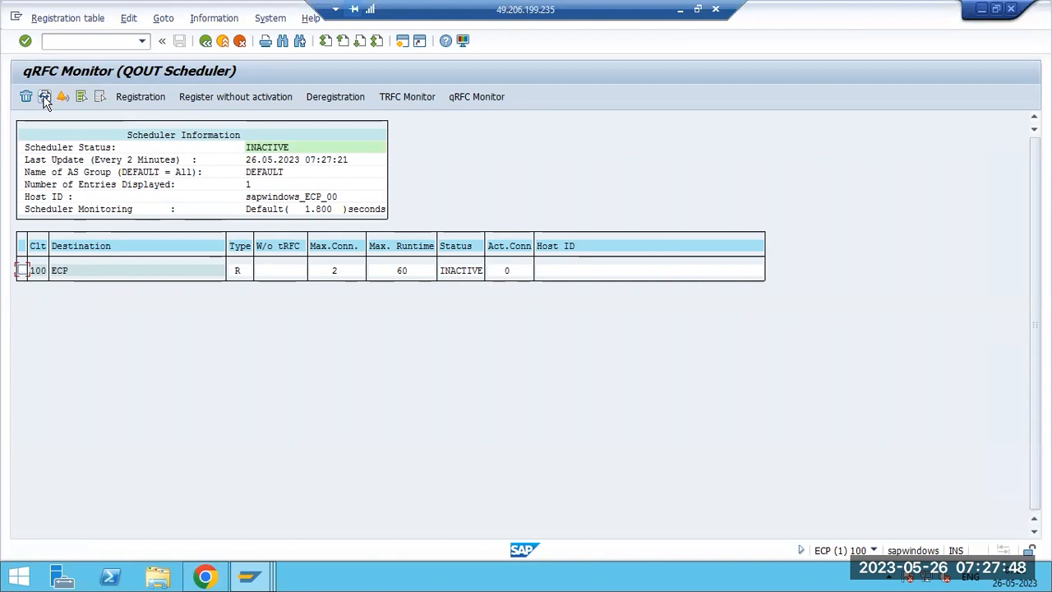
- Register ECD as another outbound destination with 2 maximum connections, picking it through a search of all RFC destinations
left_click(141, 98)
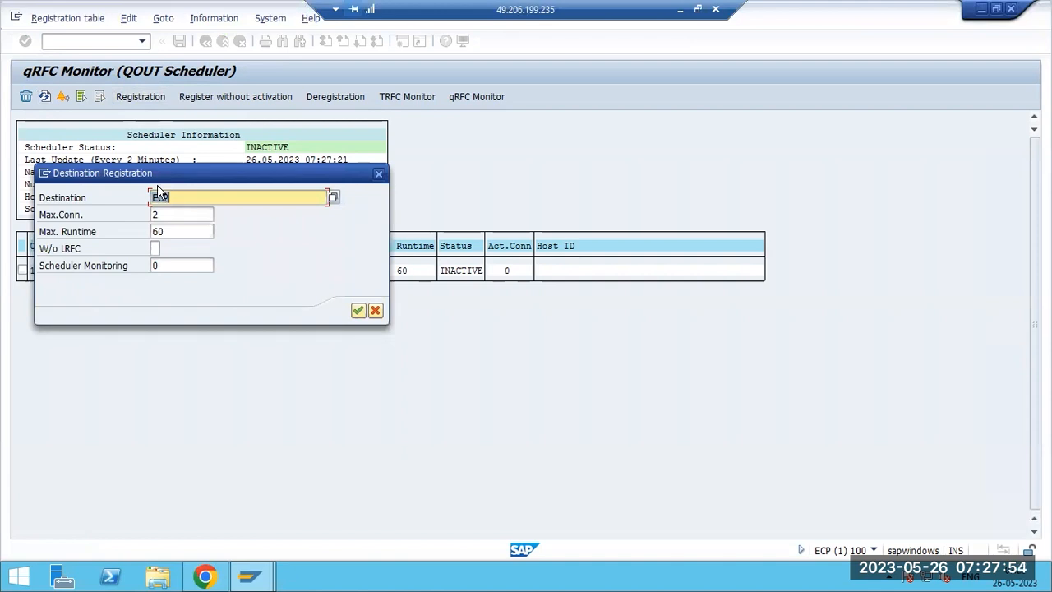
type("*")
left_click(334, 198)
left_click(322, 310)
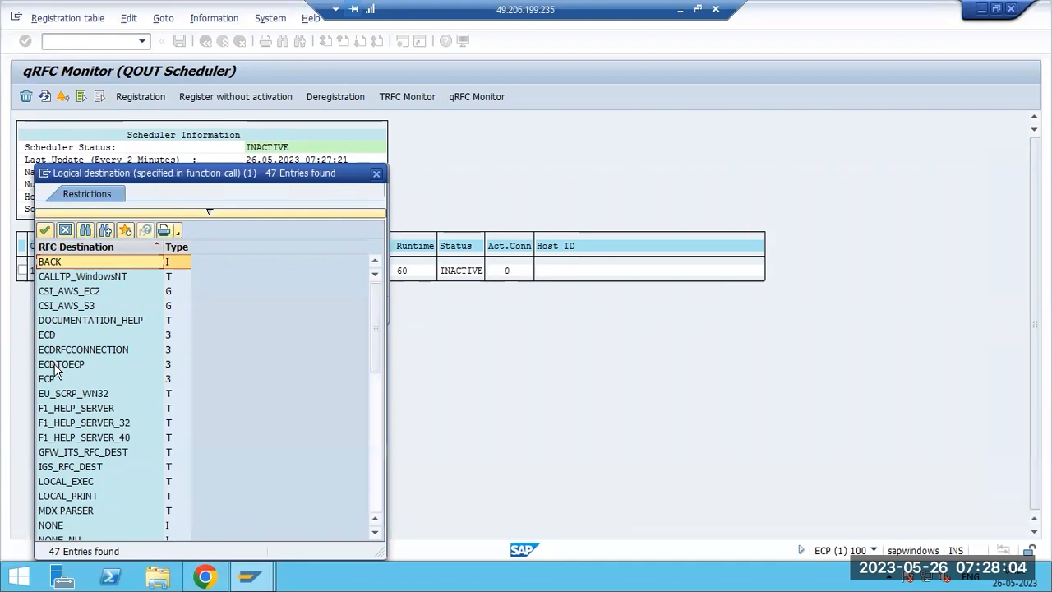
double_click(51, 335)
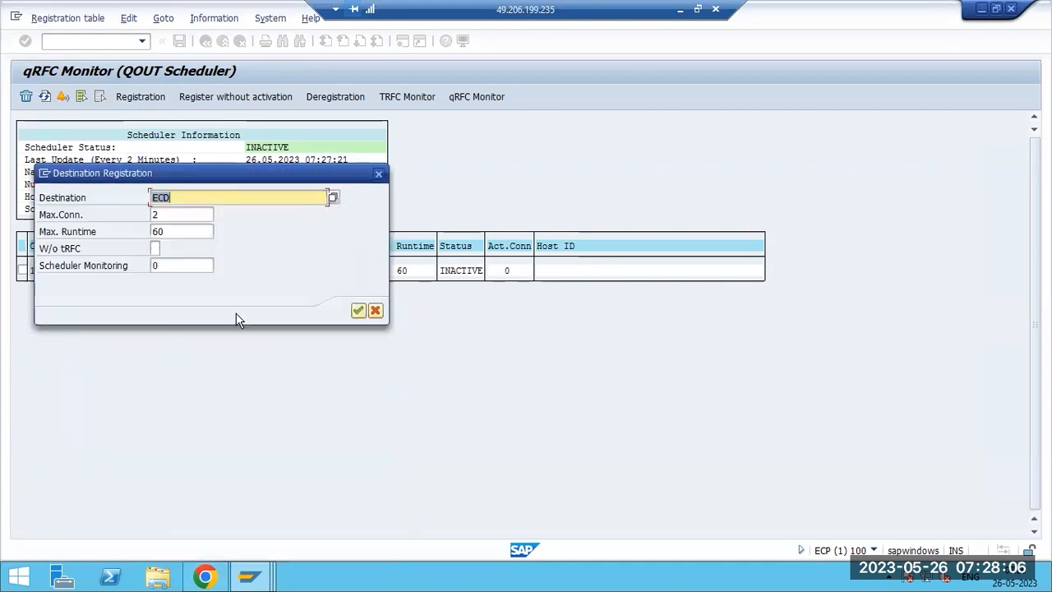
left_click(362, 311)
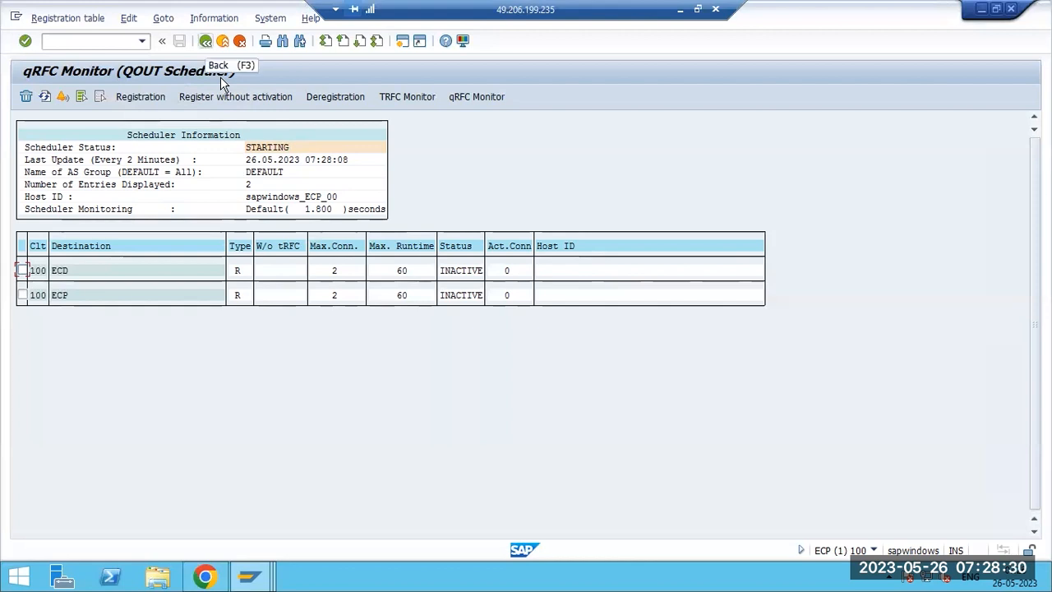
- Return to SAP Easy Access, rerun transaction smqs to review the registered outbound destinations, and leave it again
key("F3")
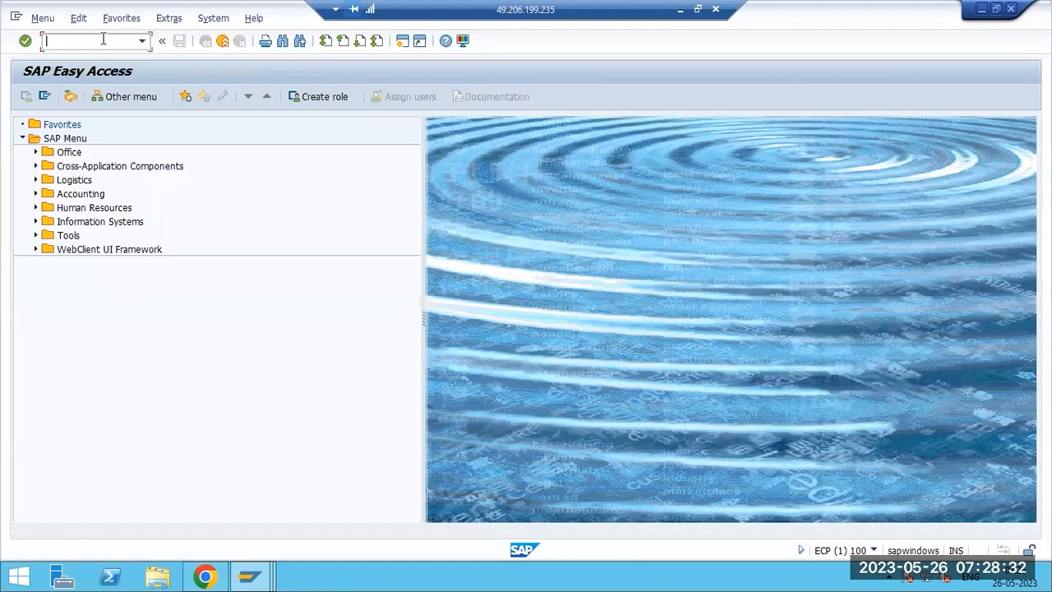
type("smqs")
key("Return")
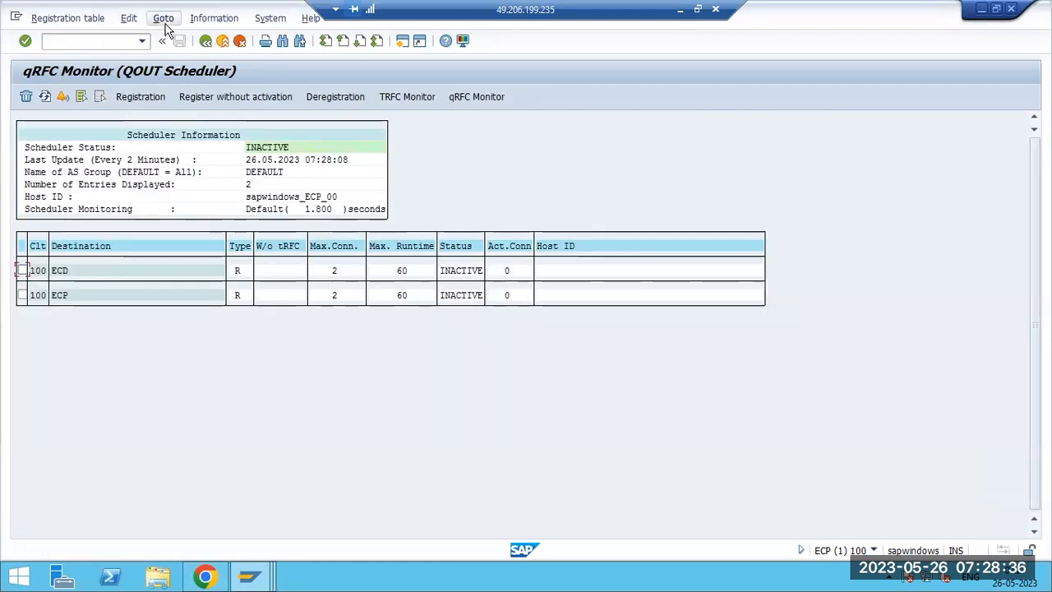
key("F3")
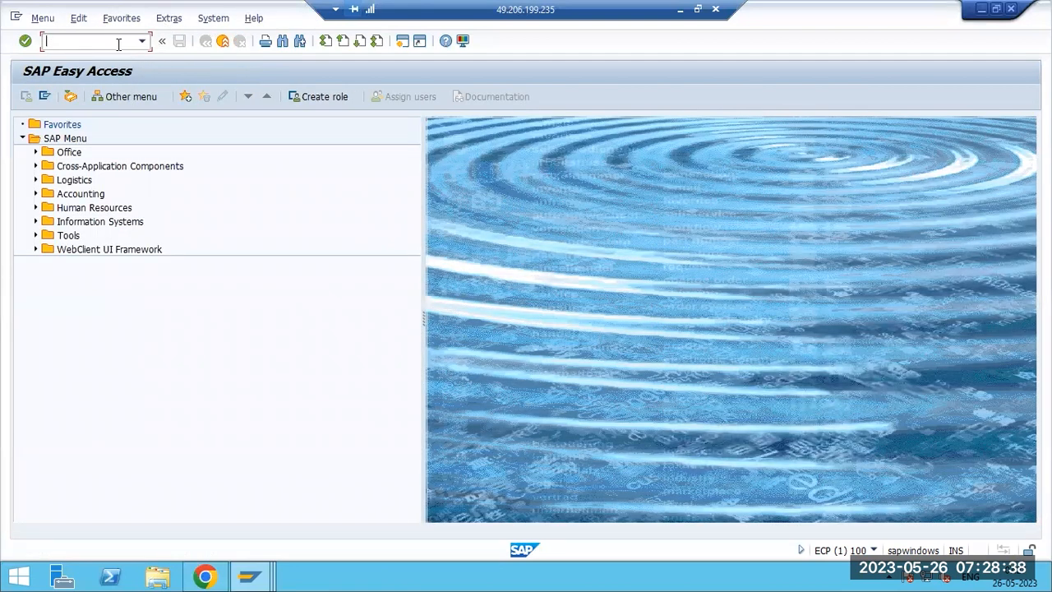
- Run transaction smqr and deregister the inbound queue X* in the QIN Scheduler
type("smqr")
key("Return")
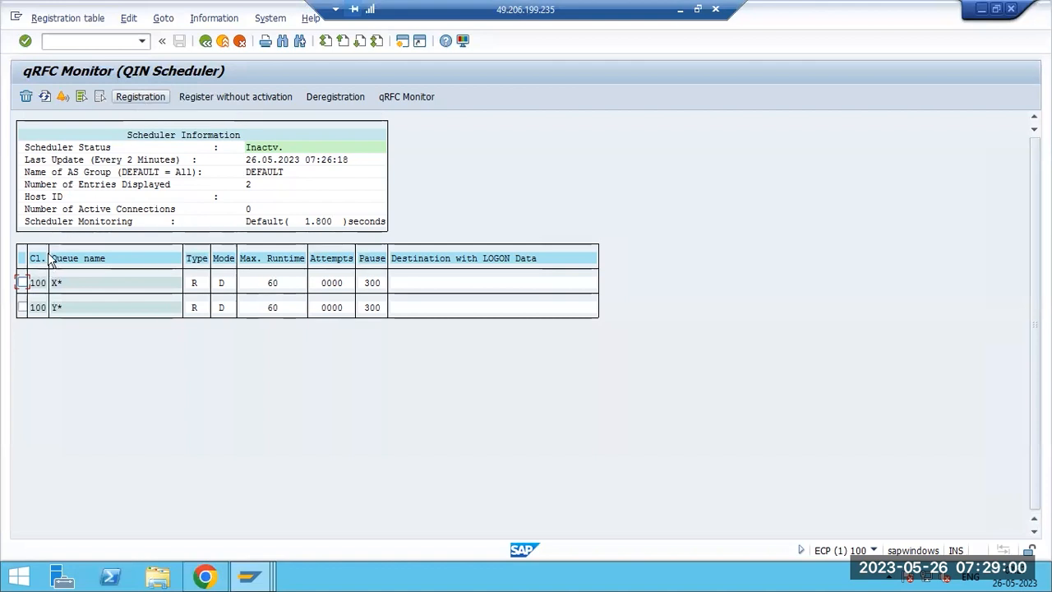
left_click(22, 282)
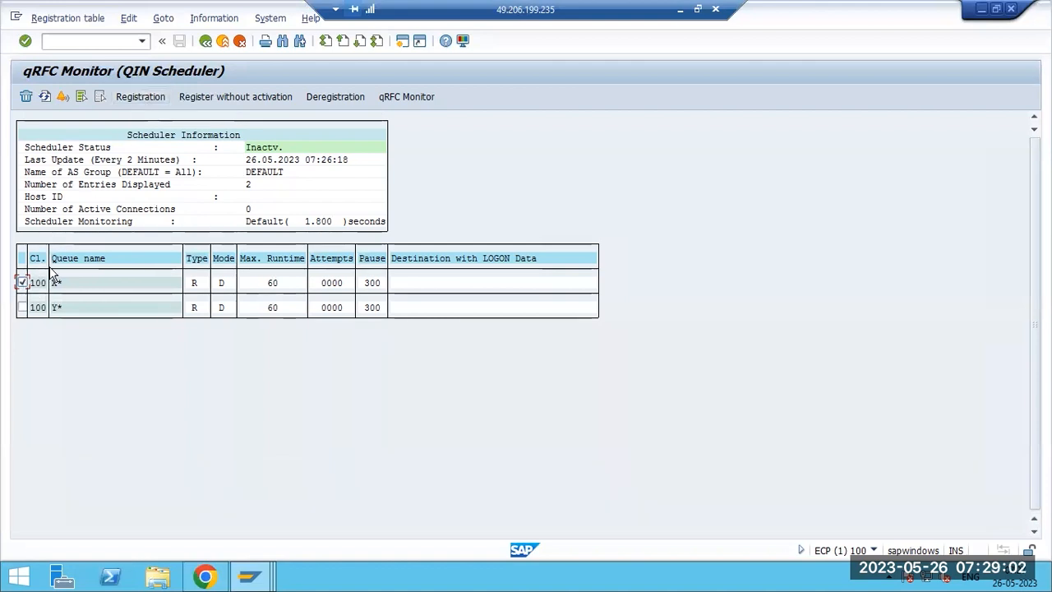
left_click(319, 98)
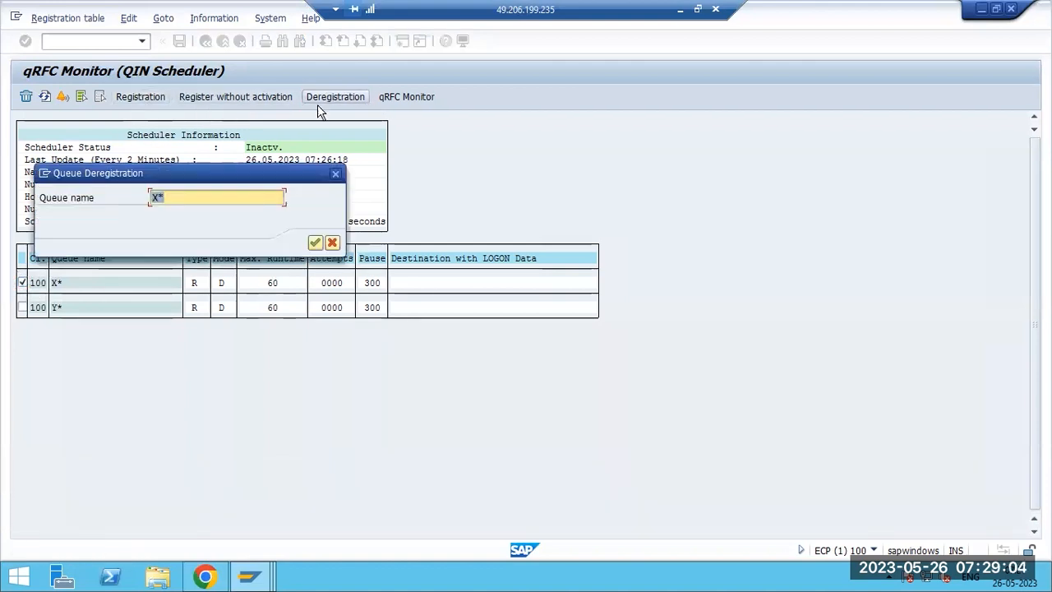
left_click(315, 243)
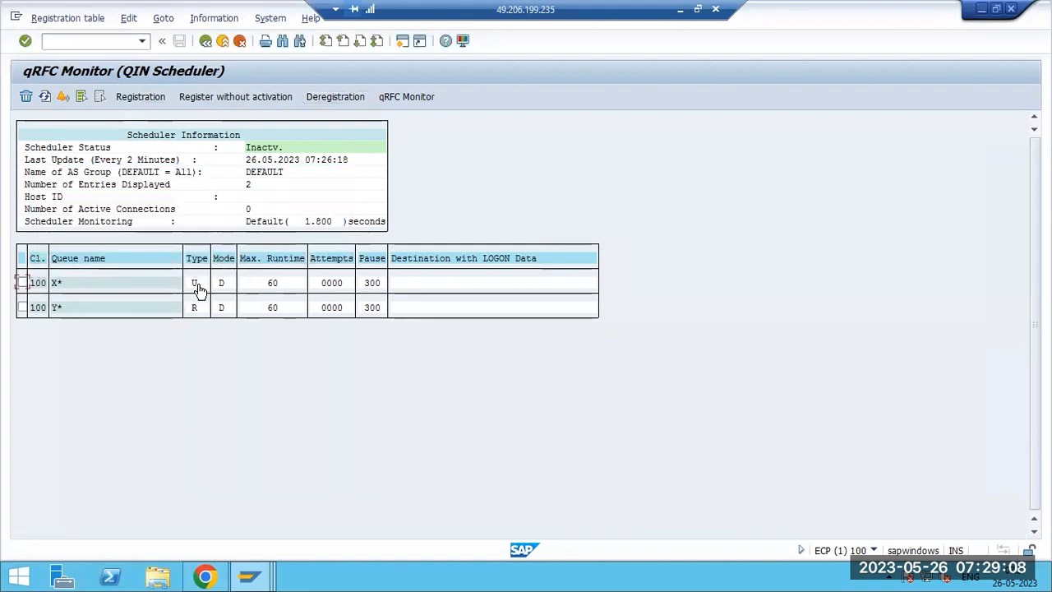
- Register the inbound queue X* again, keeping its proposed settings
left_click(22, 283)
left_click(162, 99)
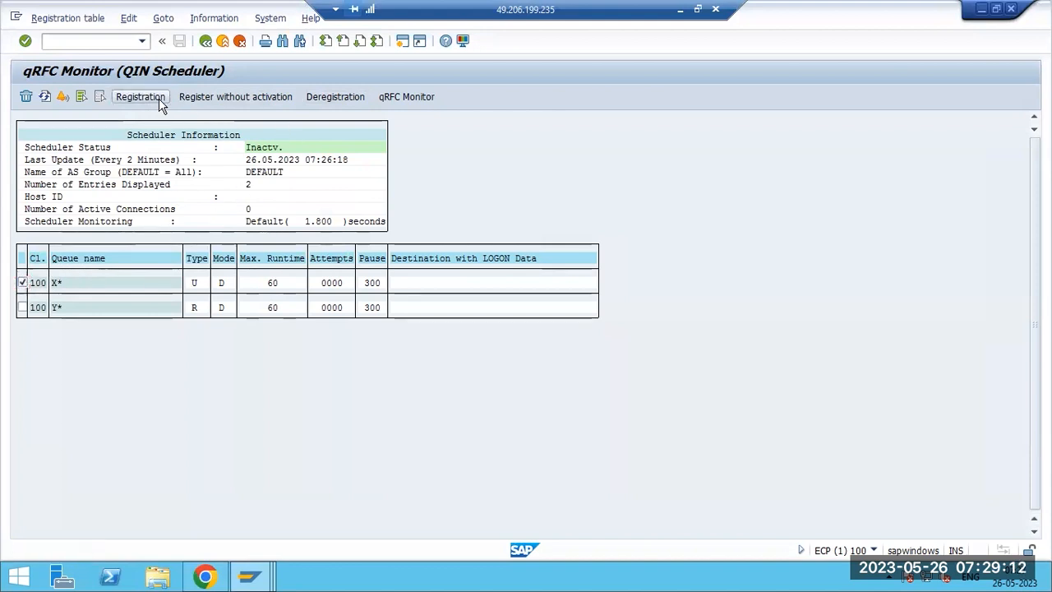
left_click(358, 345)
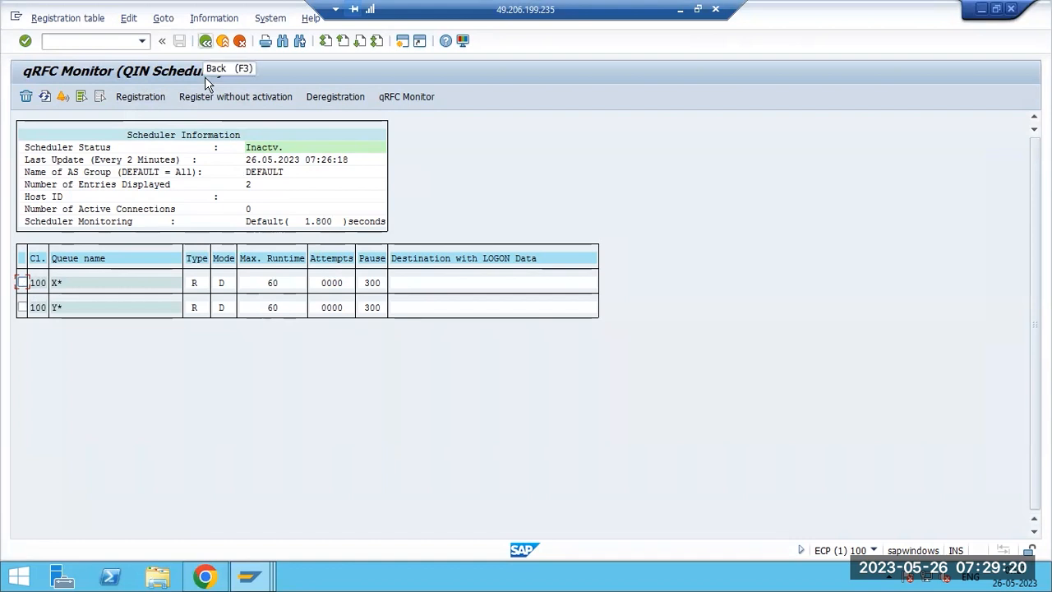
- Leave the QIN Scheduler, rerun smqr from the command history to check the types of X* and Y*, and return to SAP Easy Access
left_click(205, 41)
left_click(141, 41)
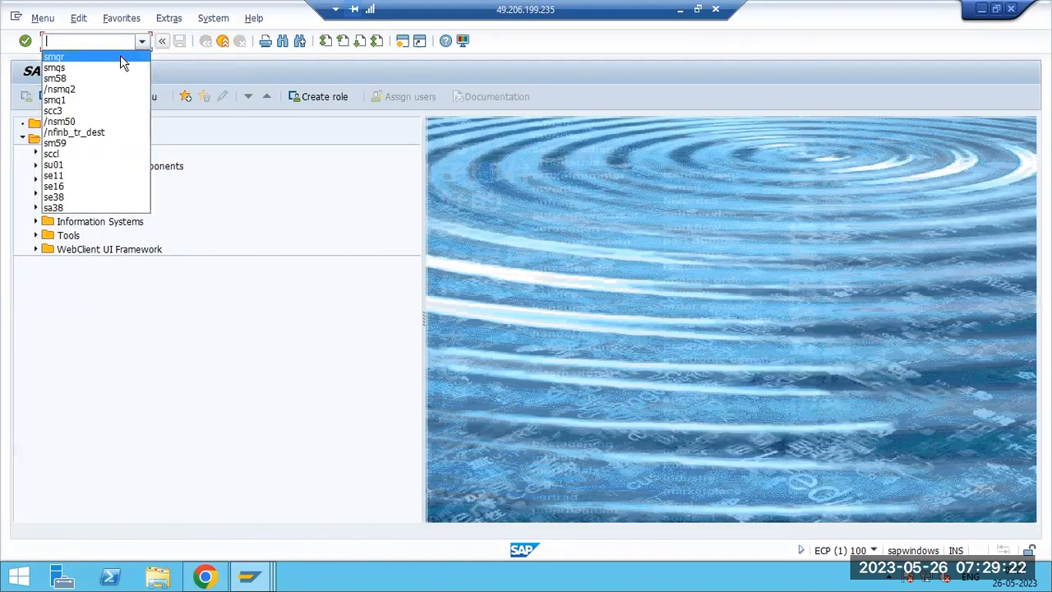
left_click(120, 55)
key("Return")
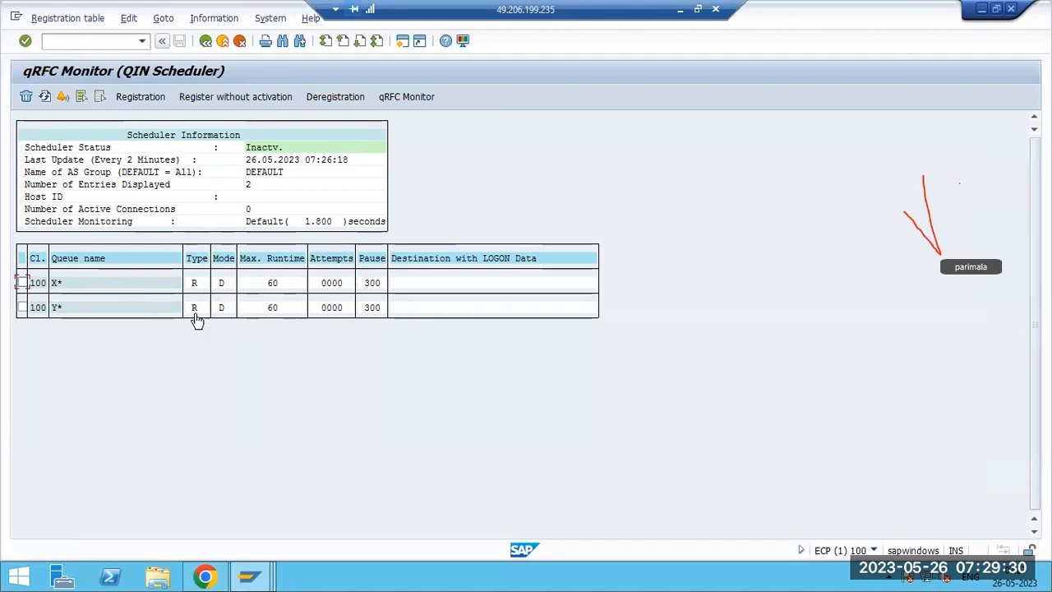
left_click(206, 41)
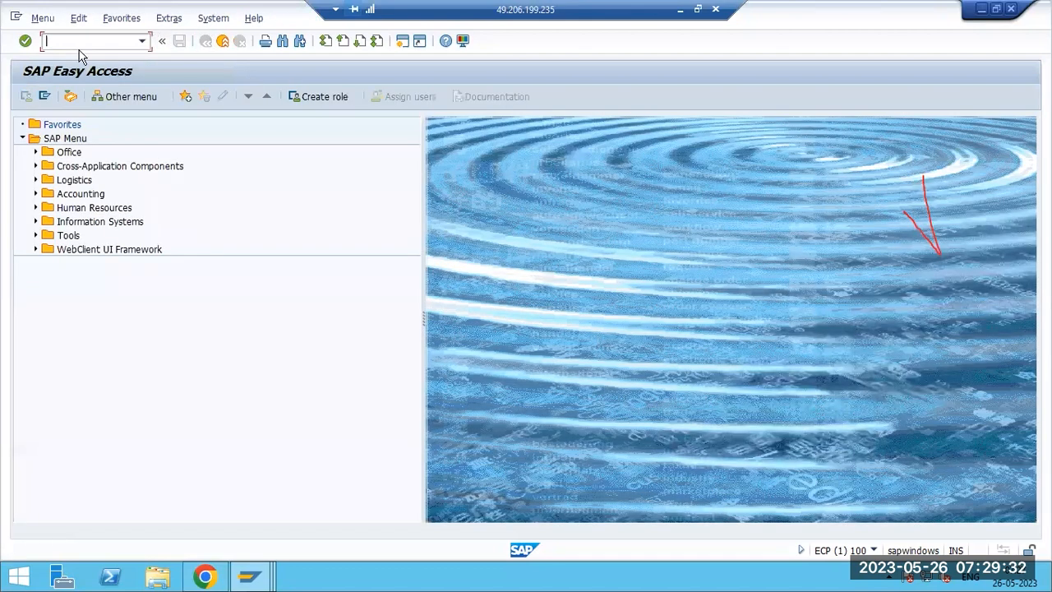
- Run transaction smqs, mark the destinations ECD and ECP for review, and return to SAP Easy Access
type("smqs")
key("Return")
left_click(21, 271)
left_click(22, 296)
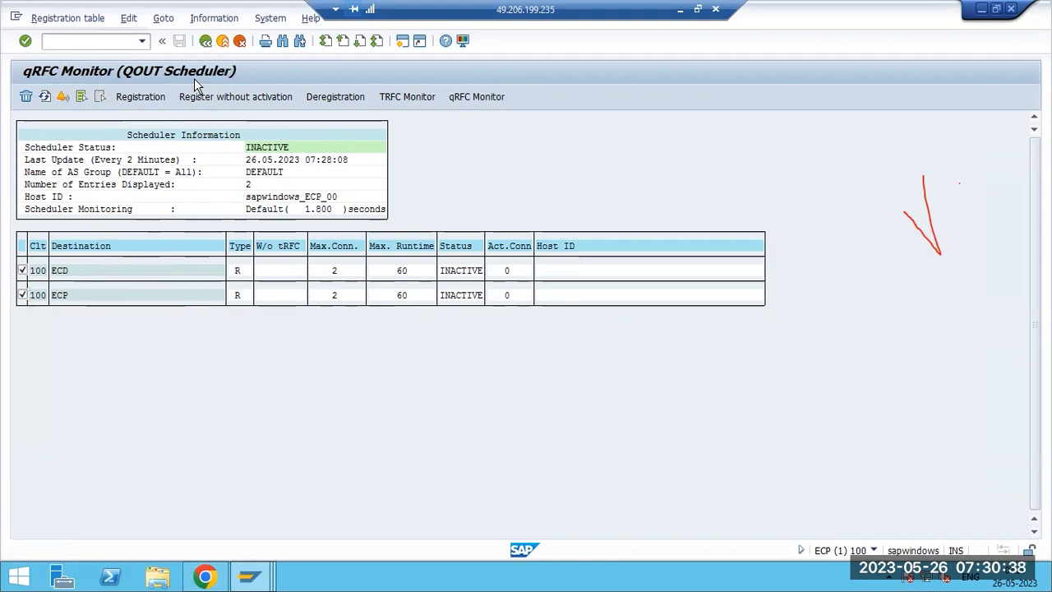
key("F3")
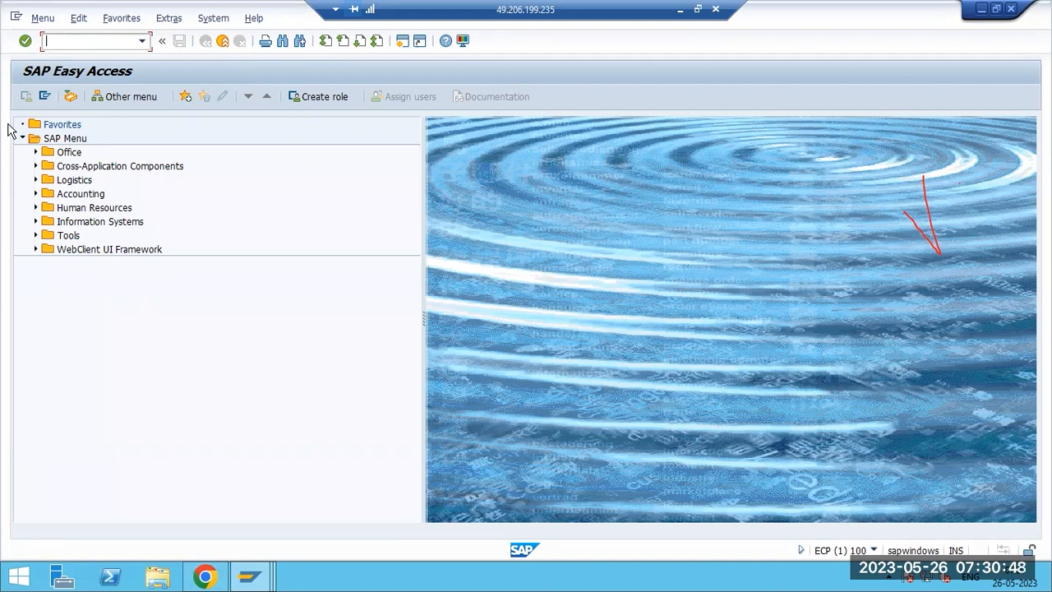
- Run transaction smq1 and display all outbound queues for client 100
type("sm58")
key("BackSpace")
key("BackSpace")
type("q1")
key("Return")
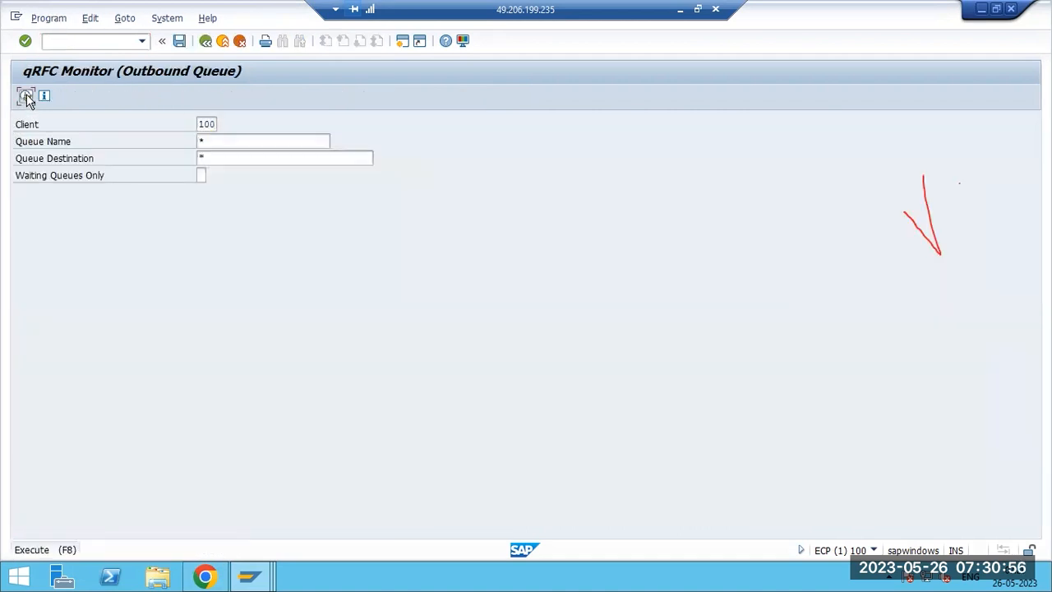
left_click(26, 97)
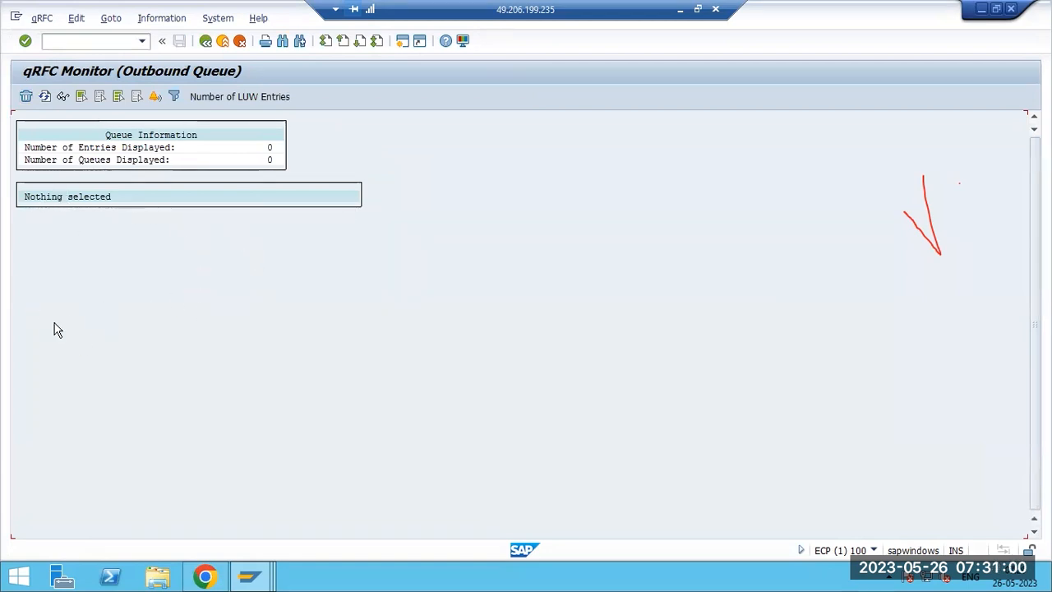
key("F3")
- Run transaction /nsmq2, display all inbound queues for client 100, and return to SAP Easy Access
left_click(89, 43)
type("/nsmq2")
key("Return")
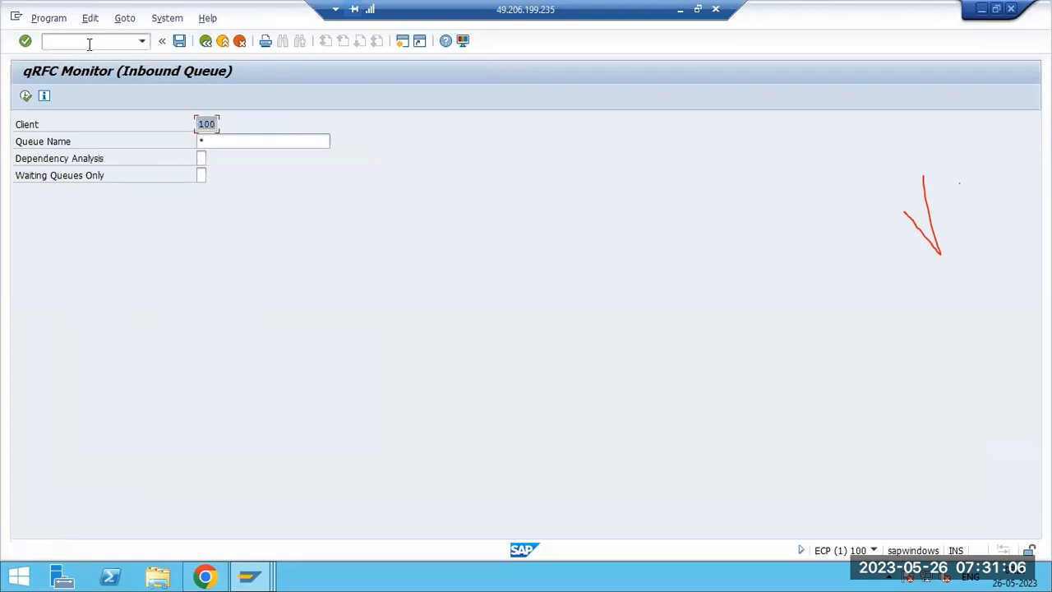
left_click(26, 96)
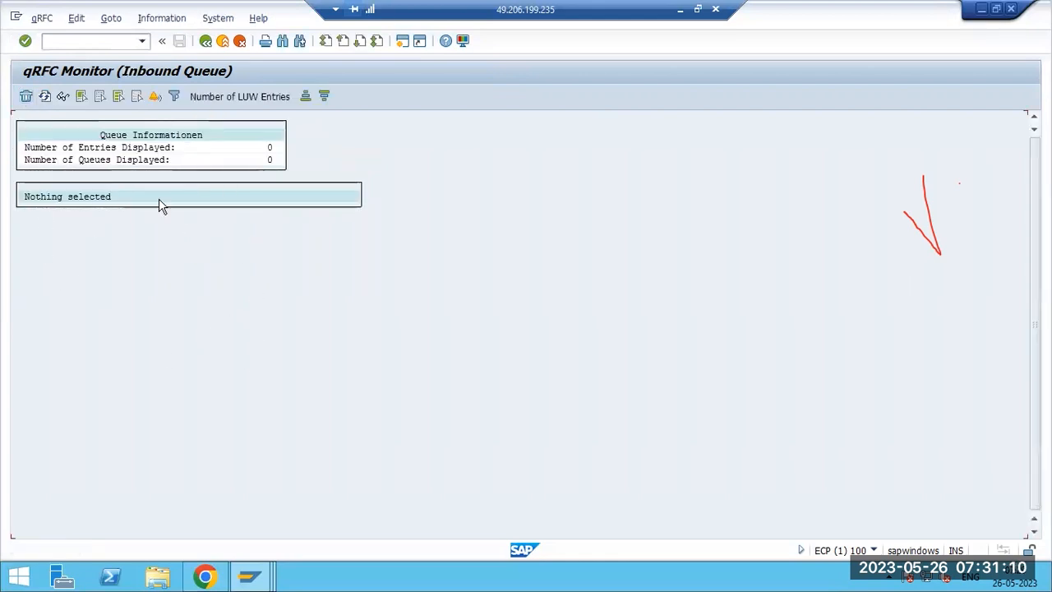
key("F3")
key("F3")
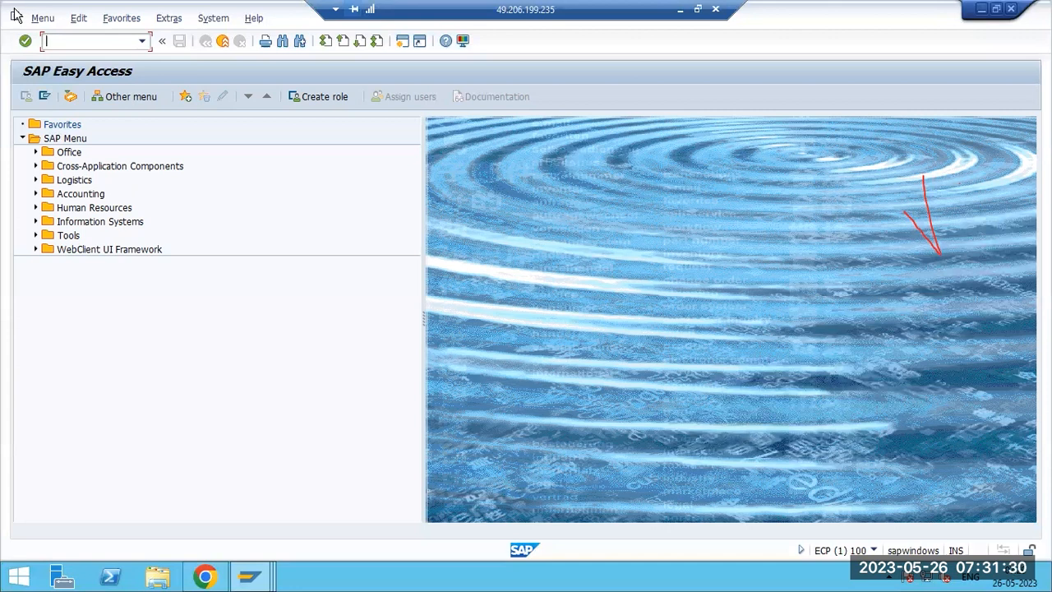
- Switch to the Paint notes and add the line "SM58 - TRFCs -" below SMQS, separated by a blank line
left_click(673, 10)
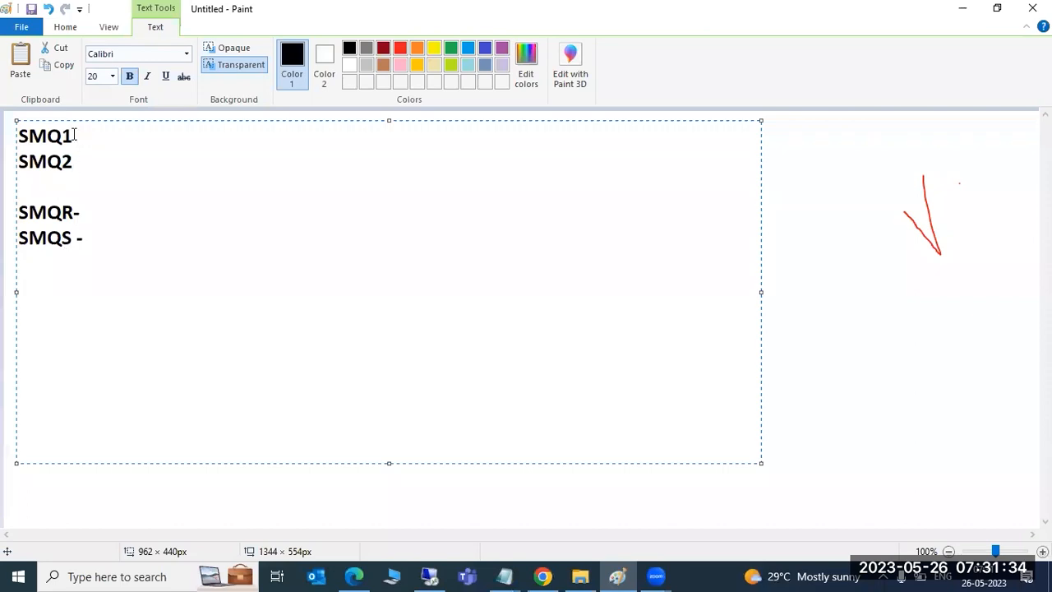
left_click(99, 236)
key("Return")
key("Return")
type("SM58 - TRFCs -")
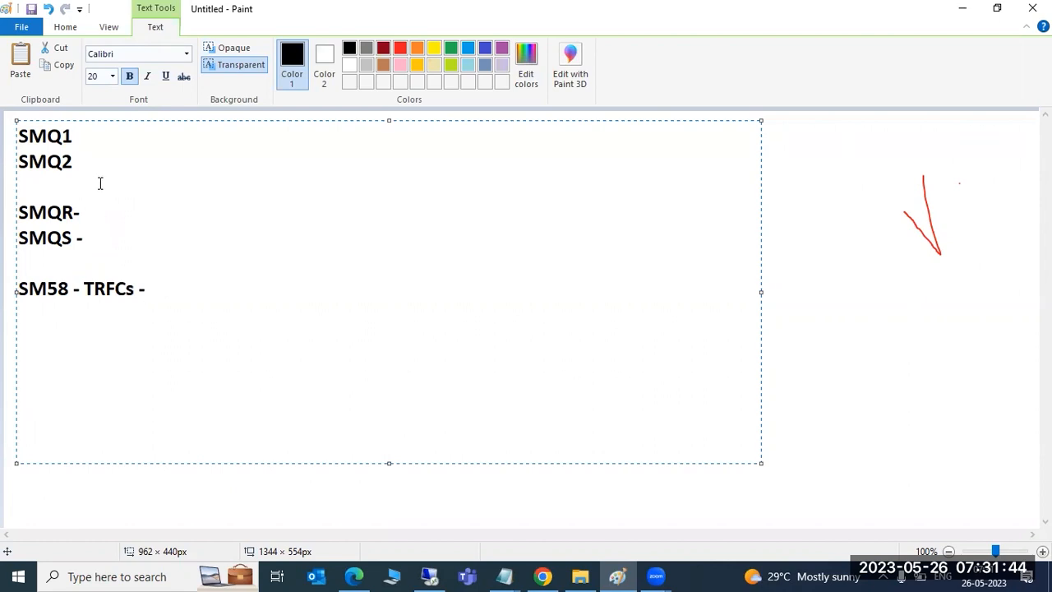
- Switch back to the remote SAP session, run transaction swu3 and expand the Edit Runtime Environment node
left_click(431, 577)
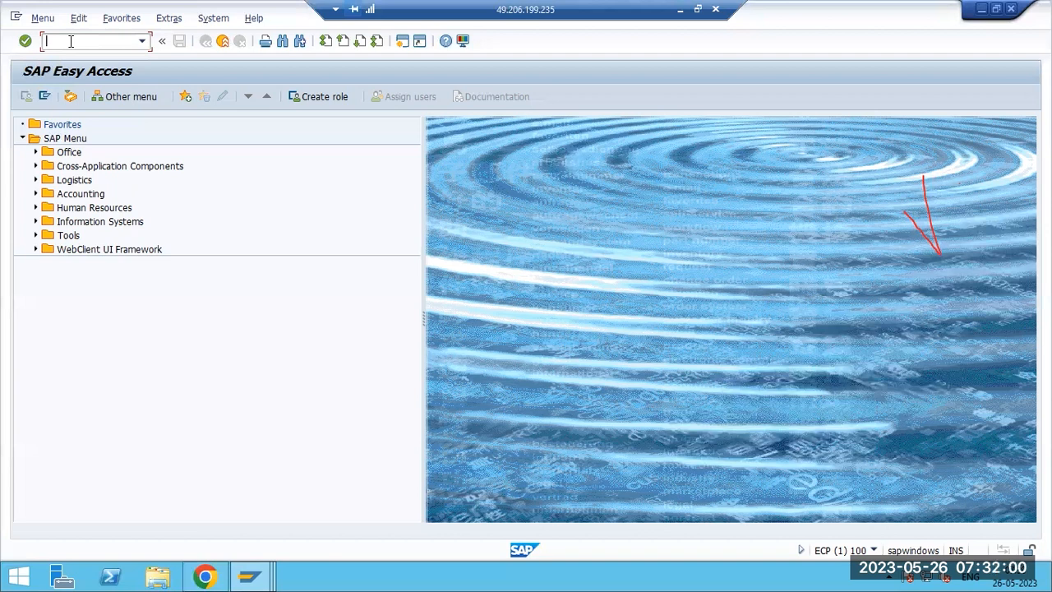
type("swu3")
key("Return")
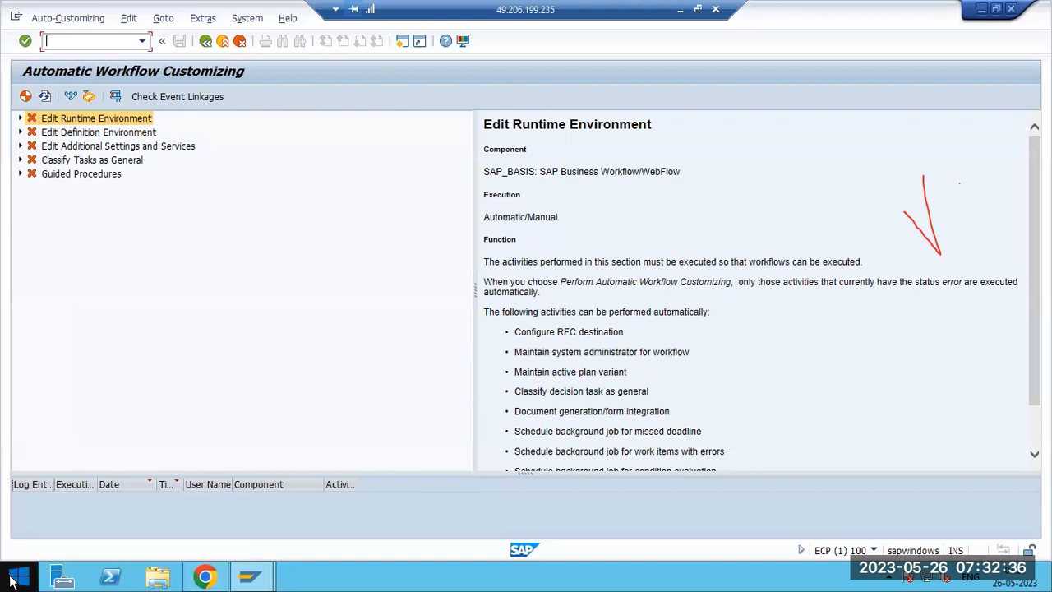
left_click(20, 119)
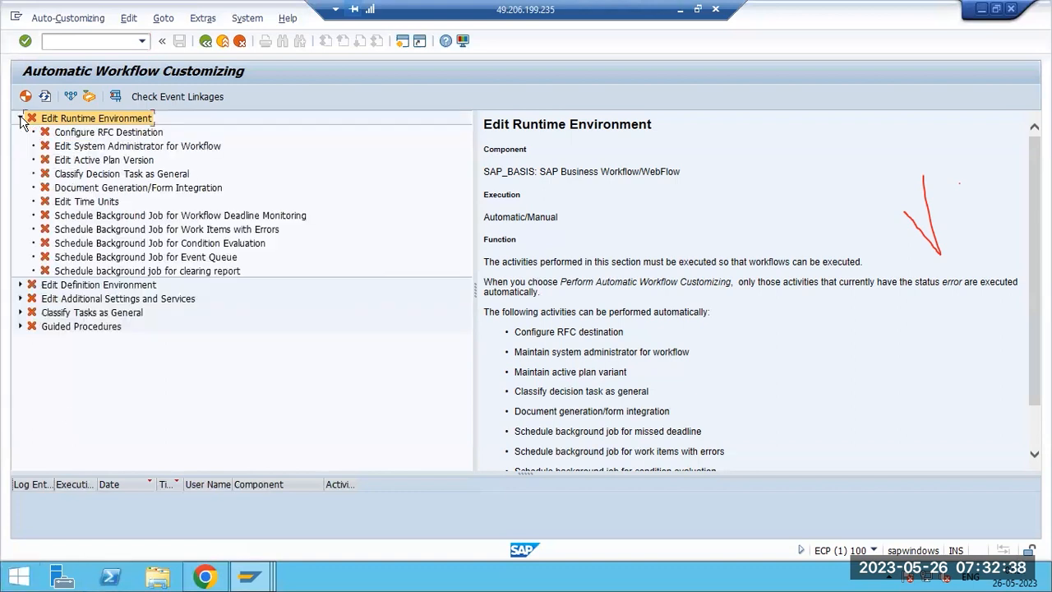
- Run Auto-Customizing on Edit Runtime Environment, and repeat it a second time
right_click(48, 120)
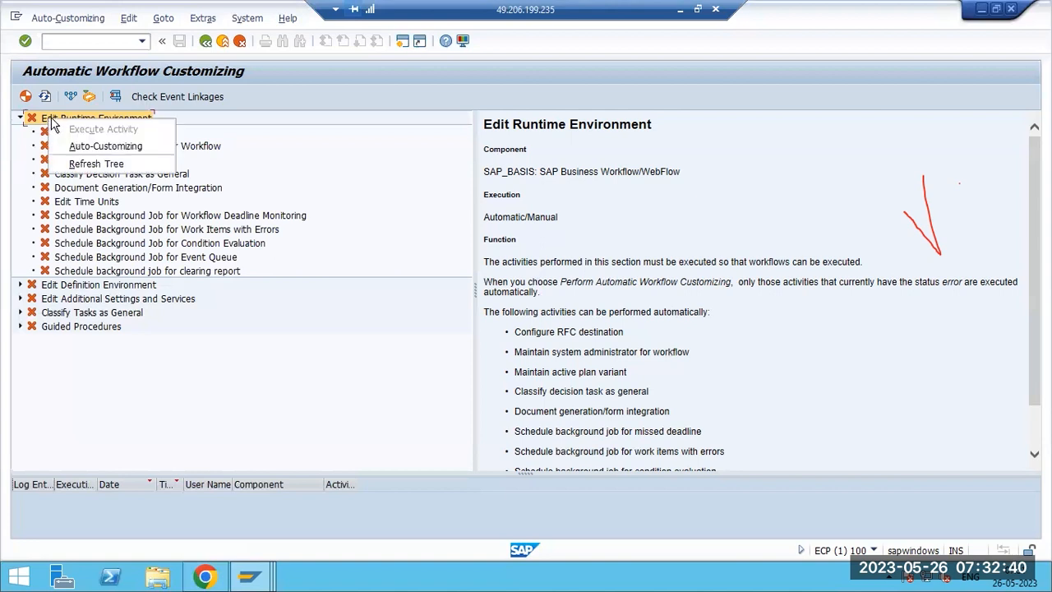
left_click(82, 146)
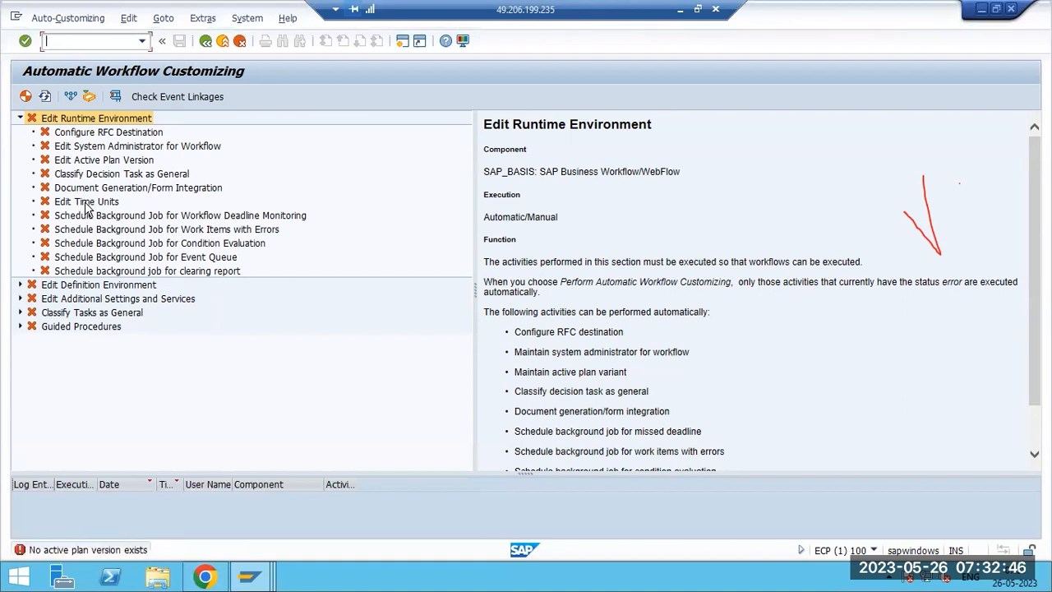
right_click(70, 121)
left_click(100, 145)
- Execute the Configure RFC Destination activity, enter a new password for the RFC destination and its user, and confirm the configuration
left_click(73, 133)
right_click(83, 136)
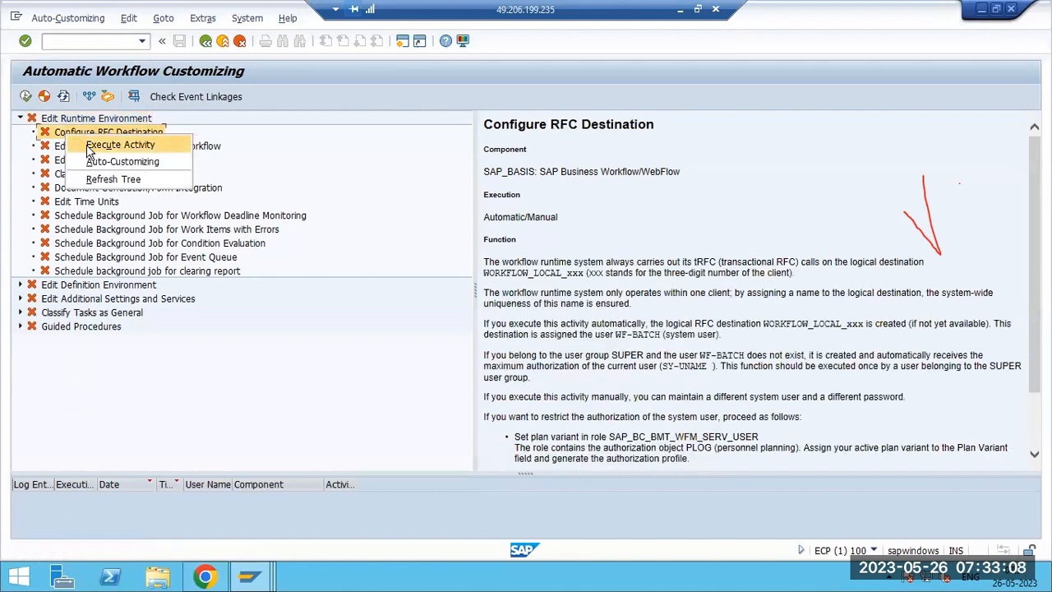
left_click(88, 146)
left_click(511, 433)
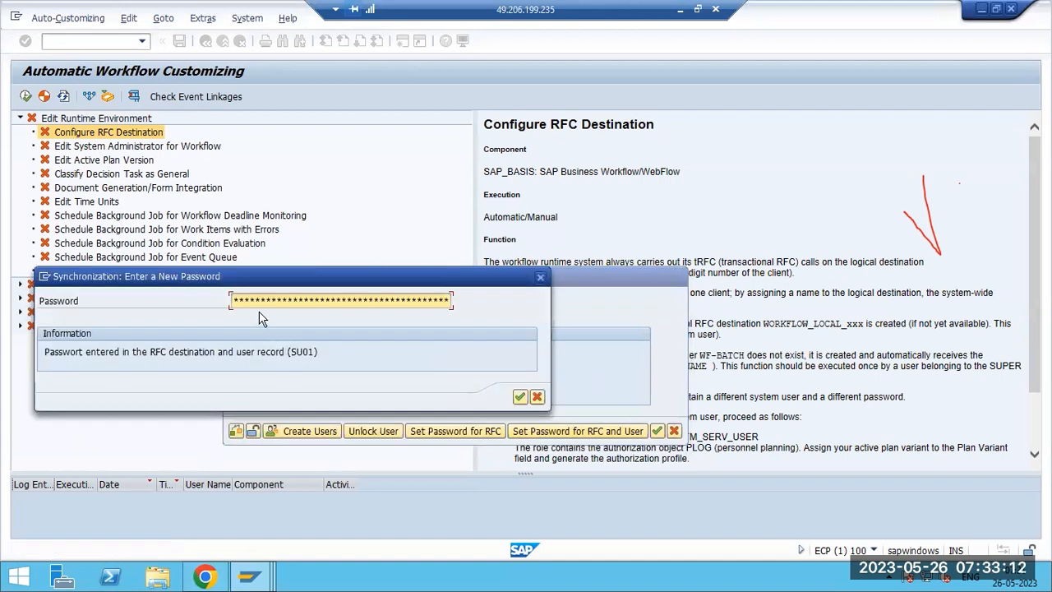
type("*******")
key("Return")
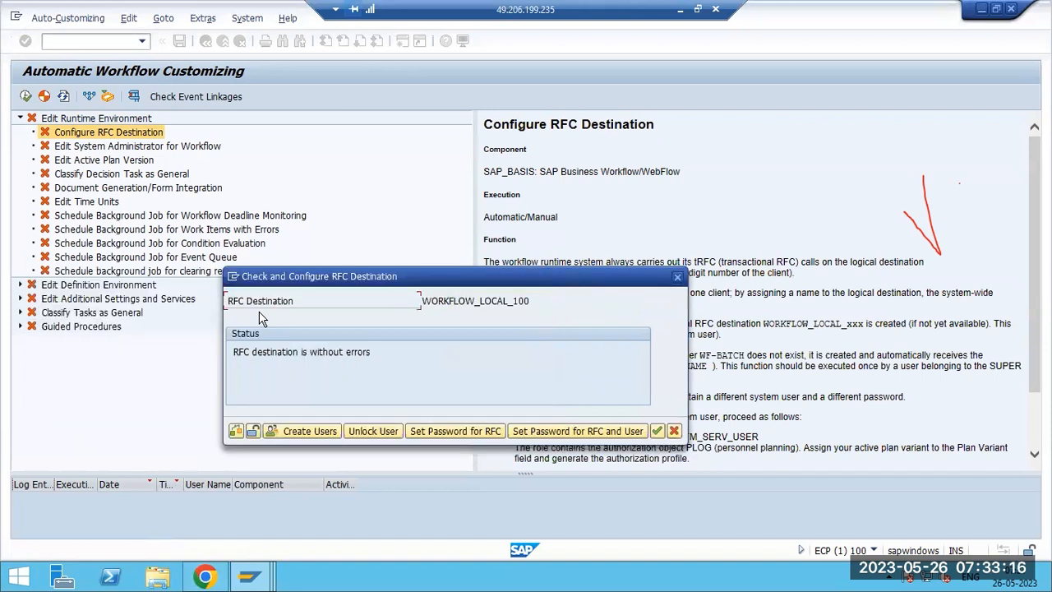
left_click(660, 432)
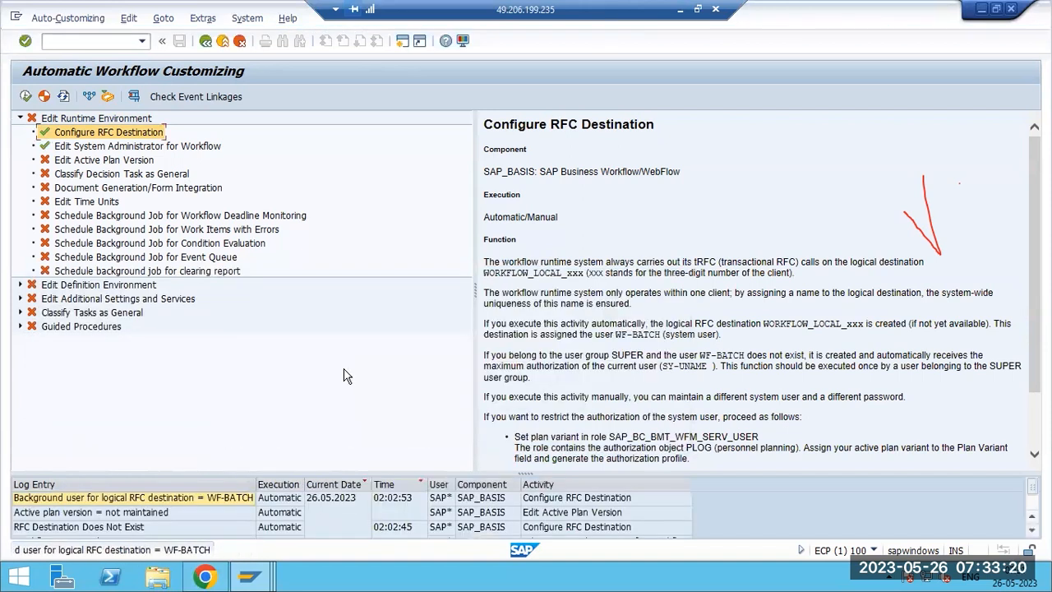
- Run the Edit Active Plan Version activity, open its view in display mode, and return to the workflow customizing overview
right_click(64, 161)
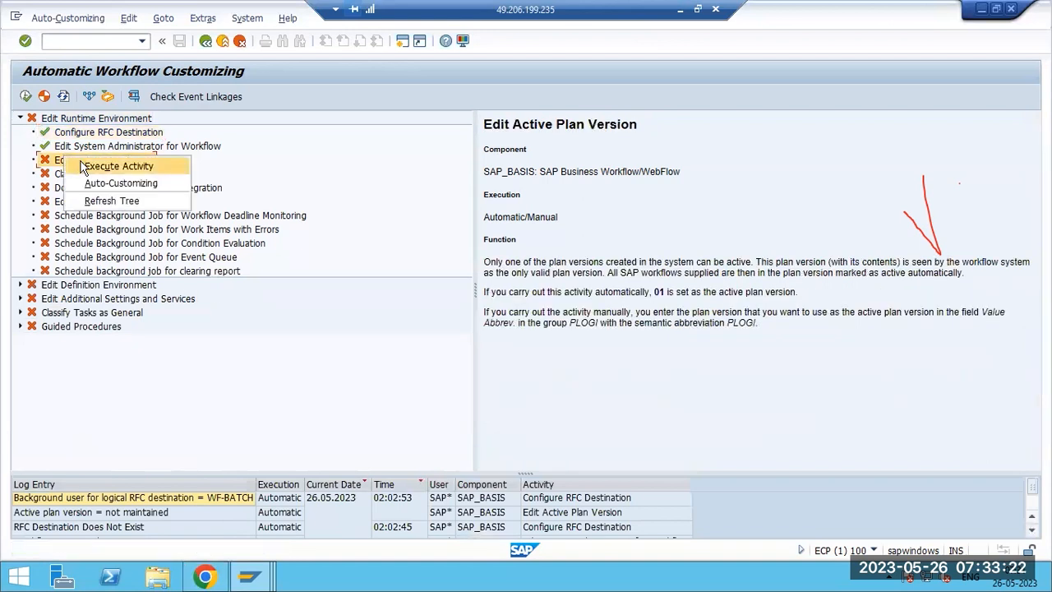
left_click(98, 185)
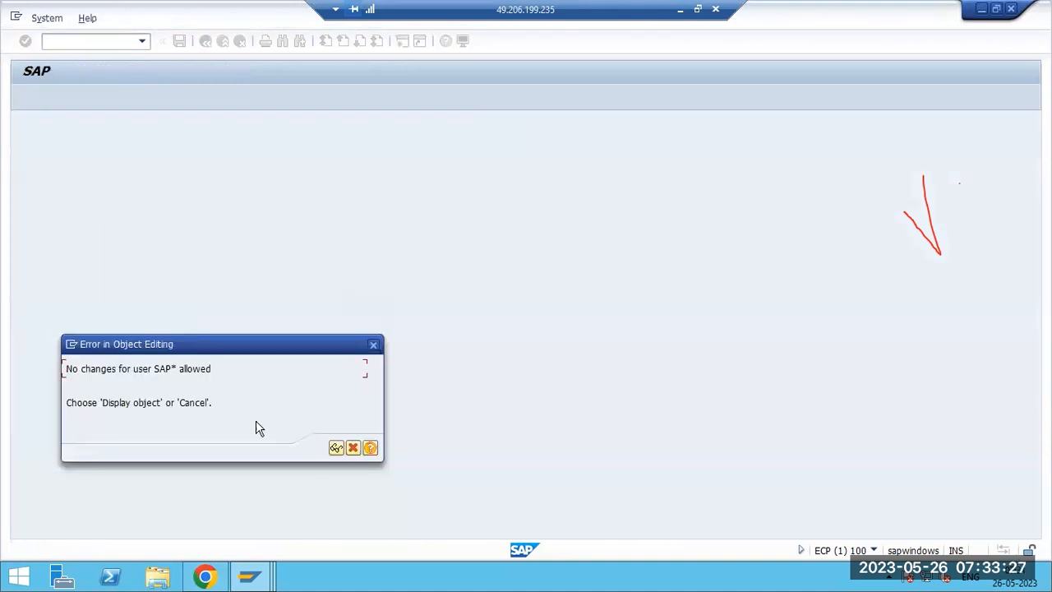
left_click(333, 450)
left_click(368, 431)
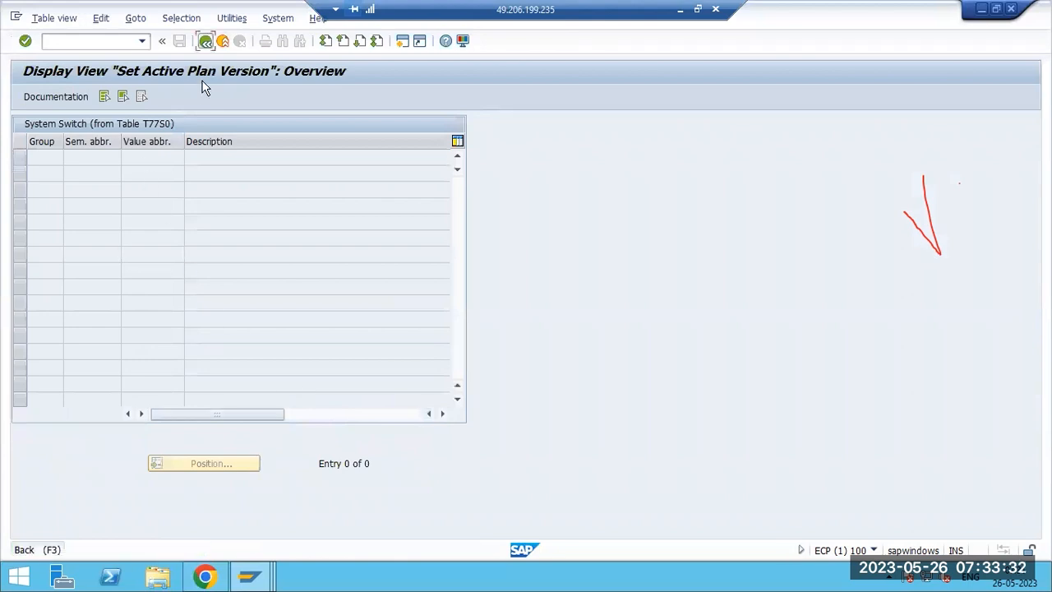
left_click(205, 41)
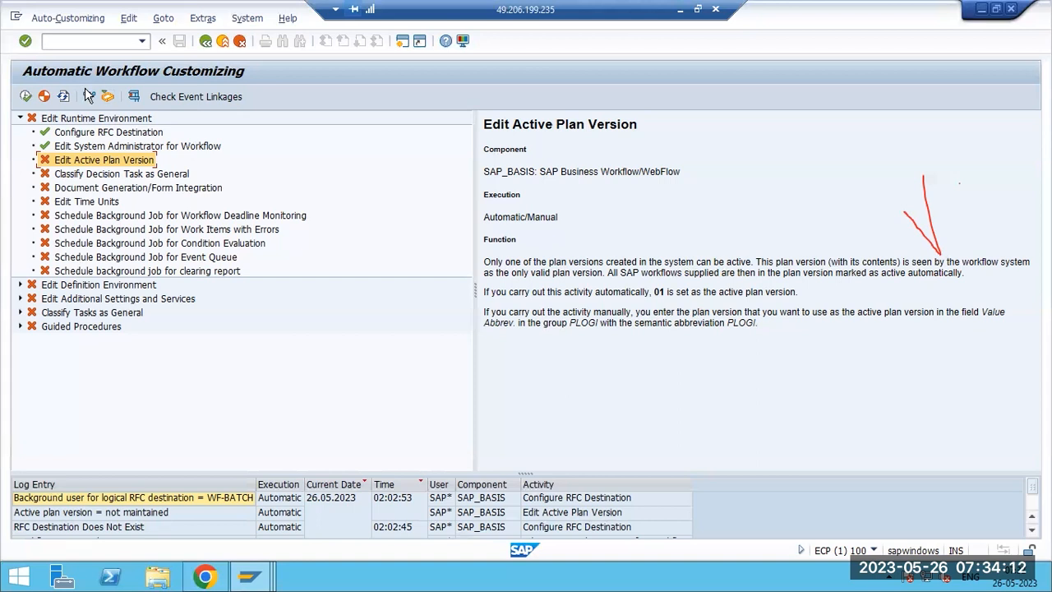
- Try to run the Edit Time Units activity, and leave the resulting screen
left_click(80, 204)
right_click(95, 205)
left_click(119, 210)
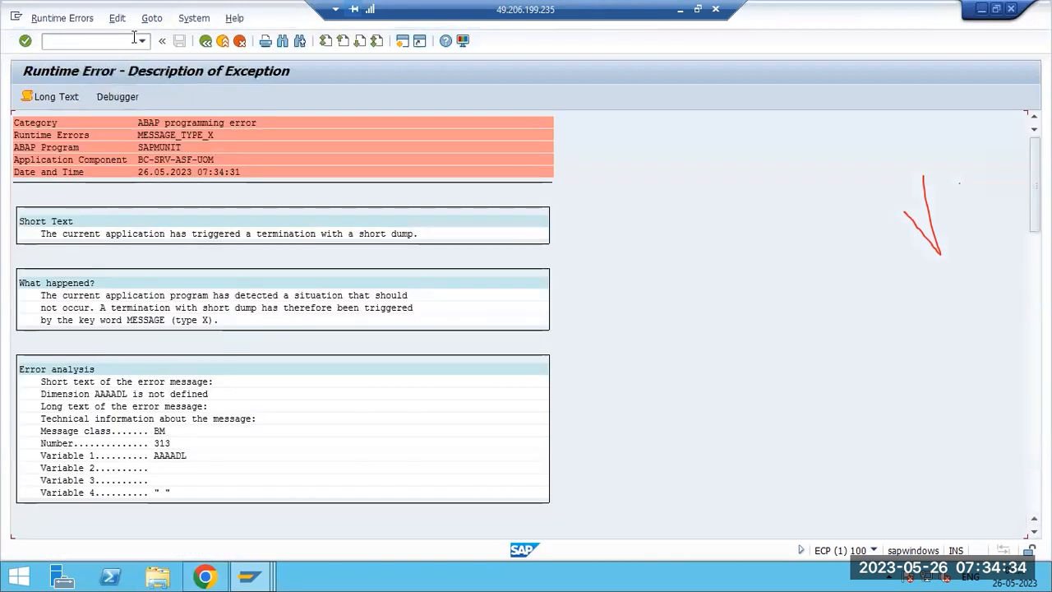
left_click(206, 41)
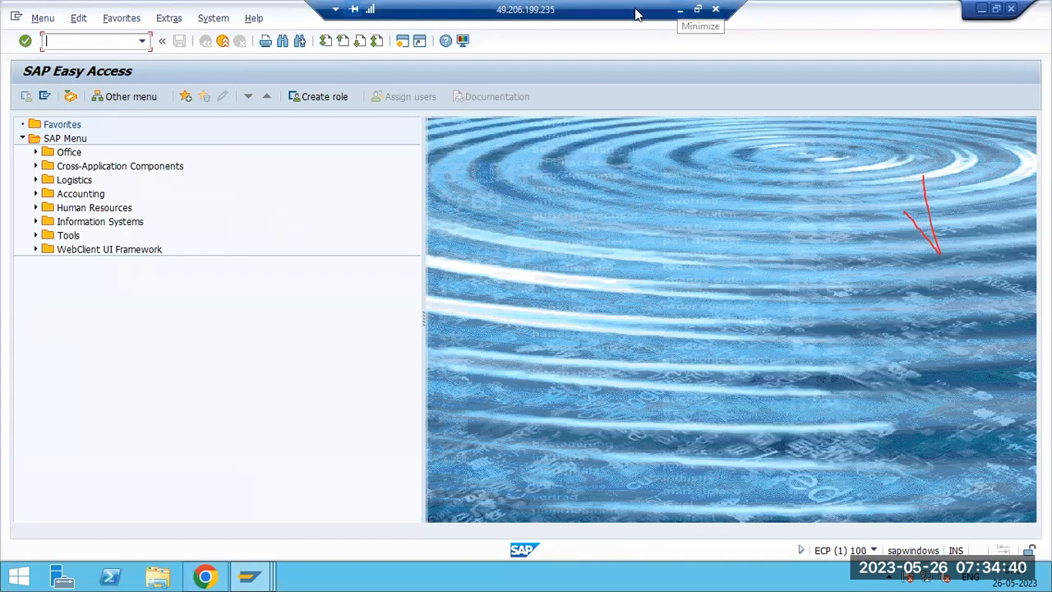
- Run transaction swu3 again from the command history, expand Edit Runtime Environment, and leave the transaction
left_click(144, 40)
left_click(59, 56)
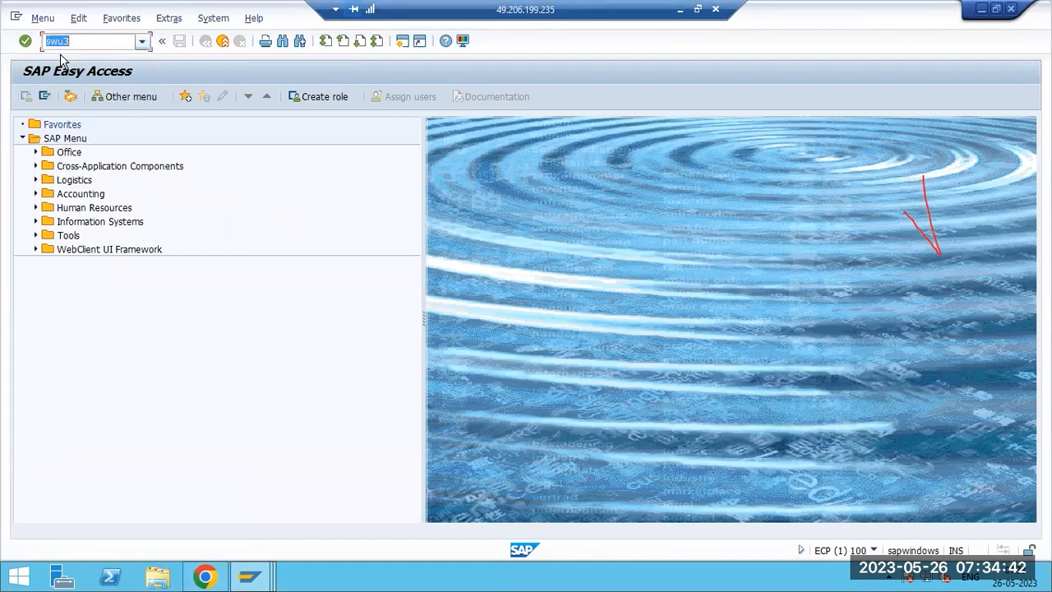
key("Return")
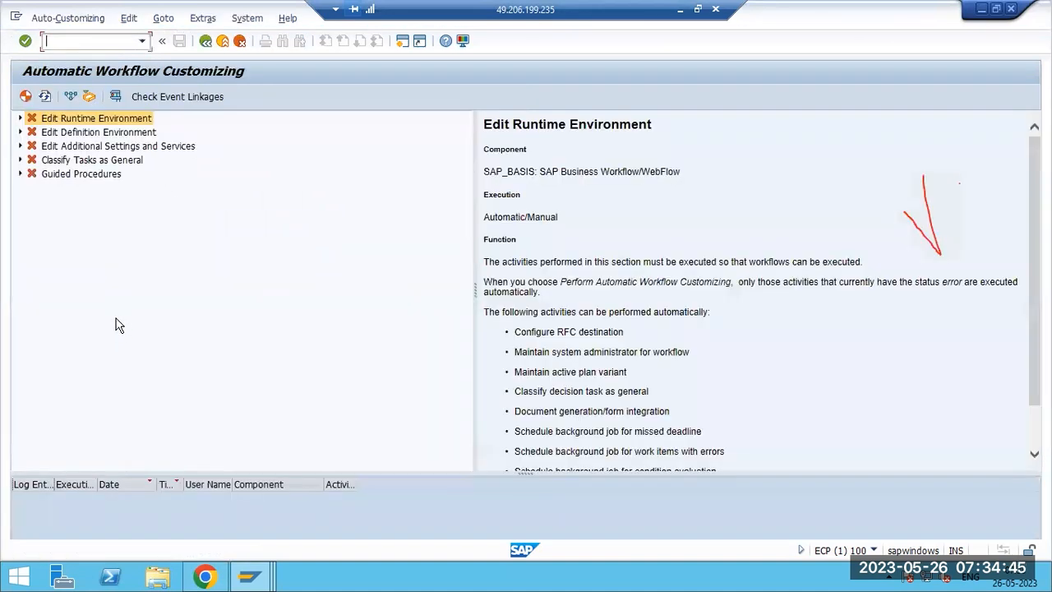
left_click(20, 119)
key("F3")
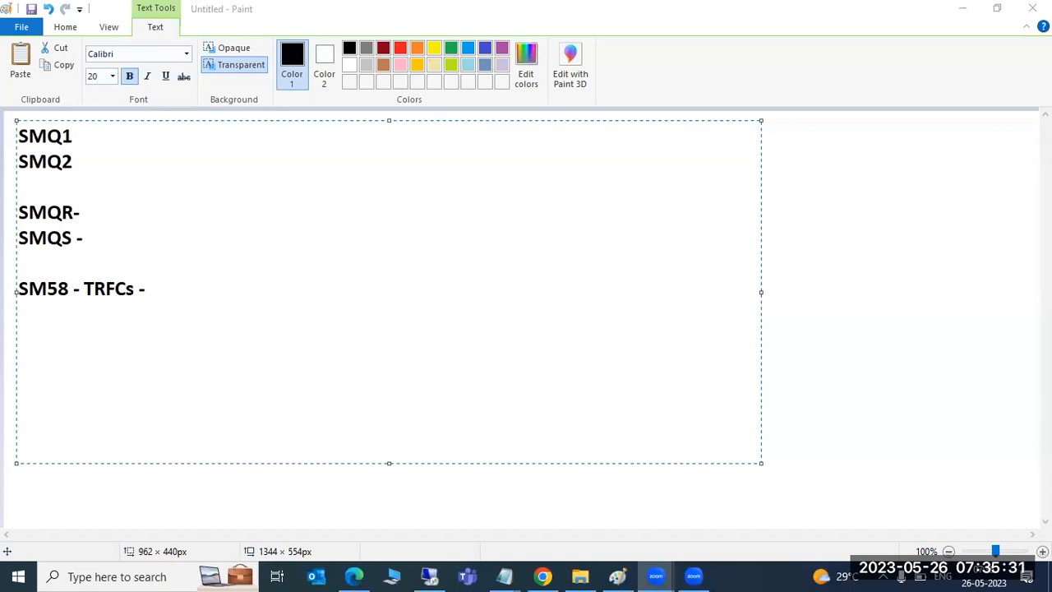
- Switch to the Paint notes, delete all the existing text and write "SMICM - ICM" in its place
left_click(87, 233)
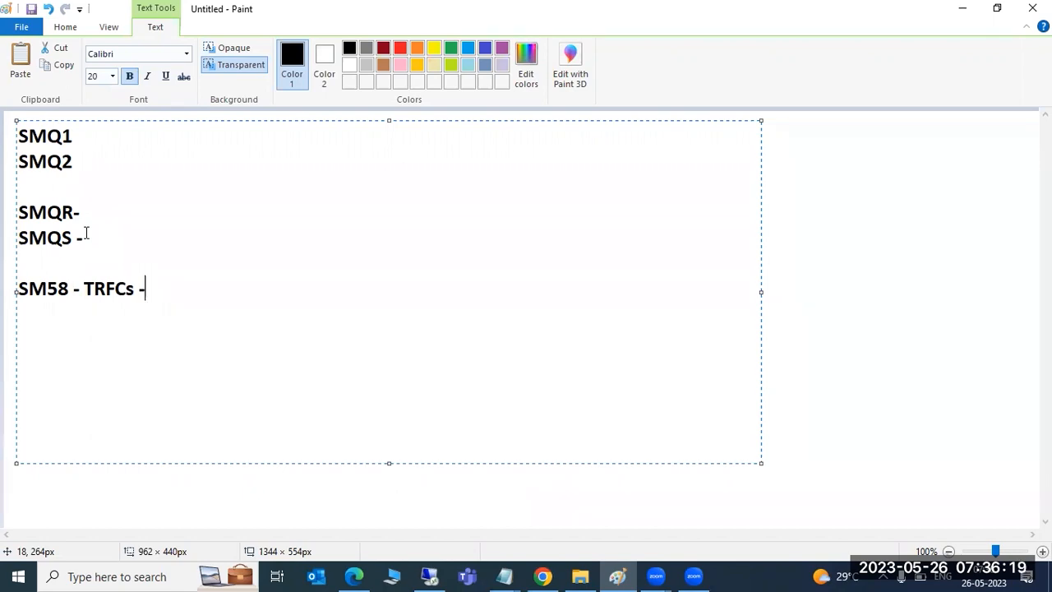
mouse_move(184, 300)
left_mouse_down()
mouse_move(86, 289)
mouse_move(7, 197)
mouse_move(5, 139)
left_mouse_up()
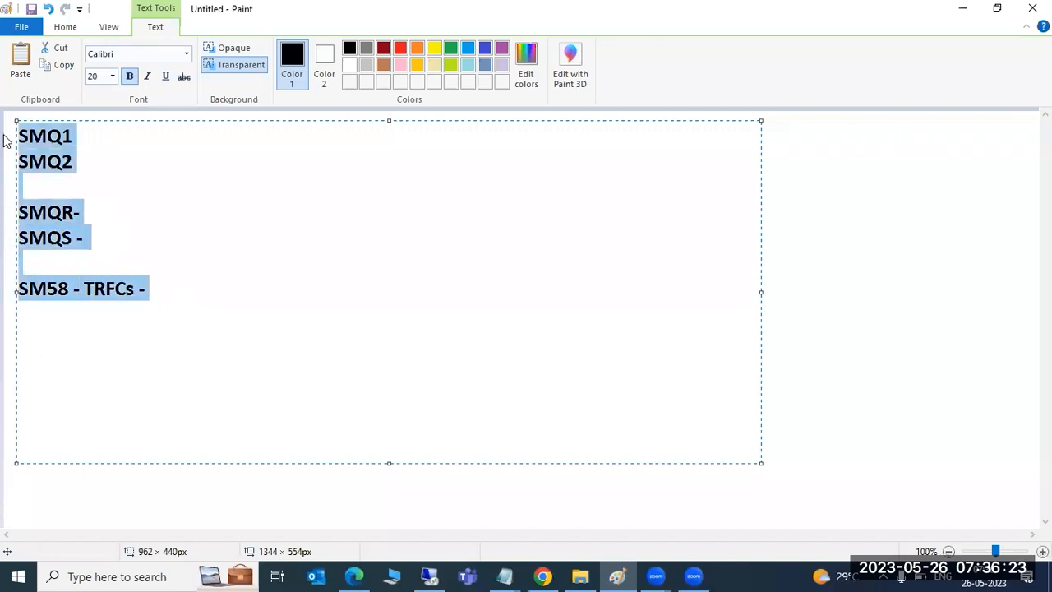
key("Delete")
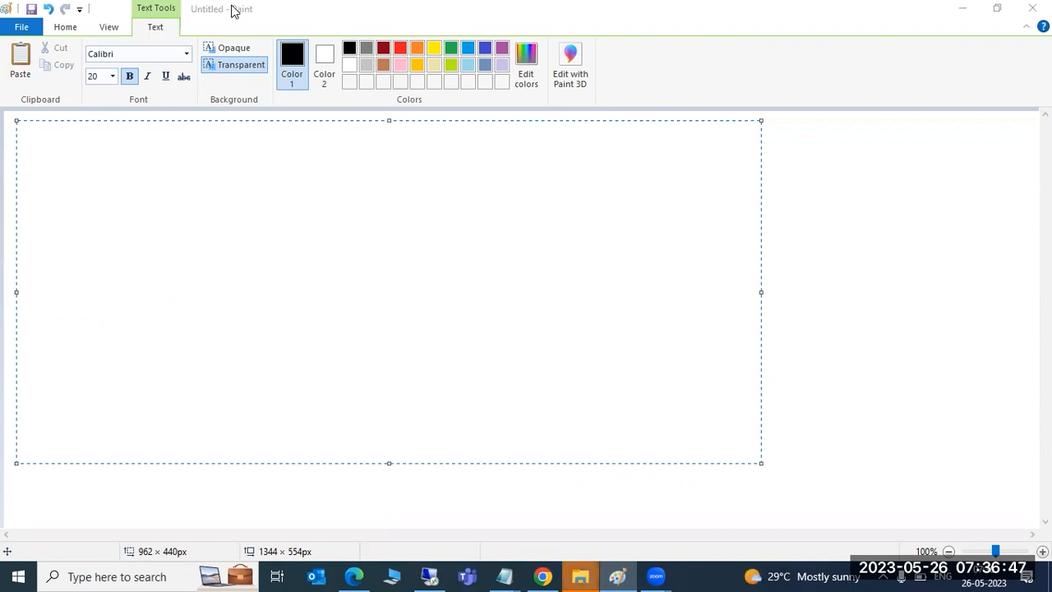
left_click(304, 187)
mouse_move(430, 577)
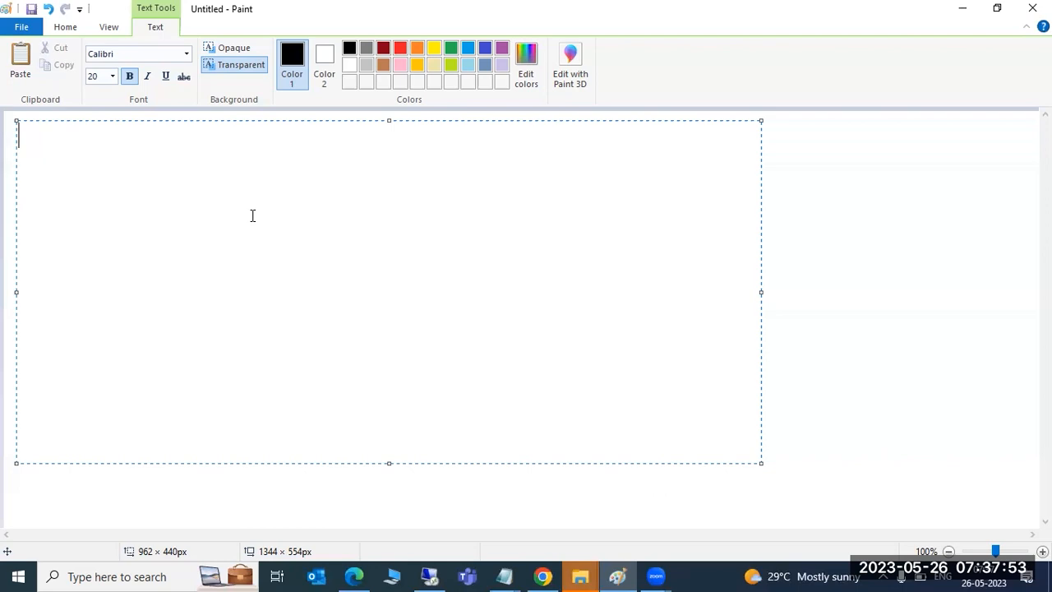
type("SMICM -")
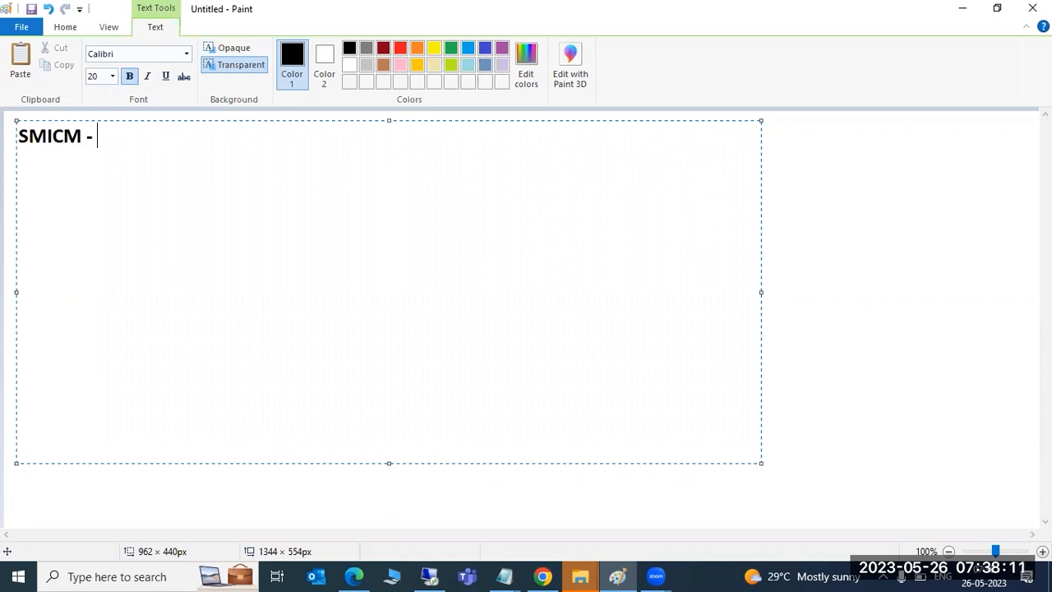
type("ICM")
- Switch back to the remote SAP session, run transaction smicm to view the ICM Monitor, and return to SAP Easy Access
left_click(429, 577)
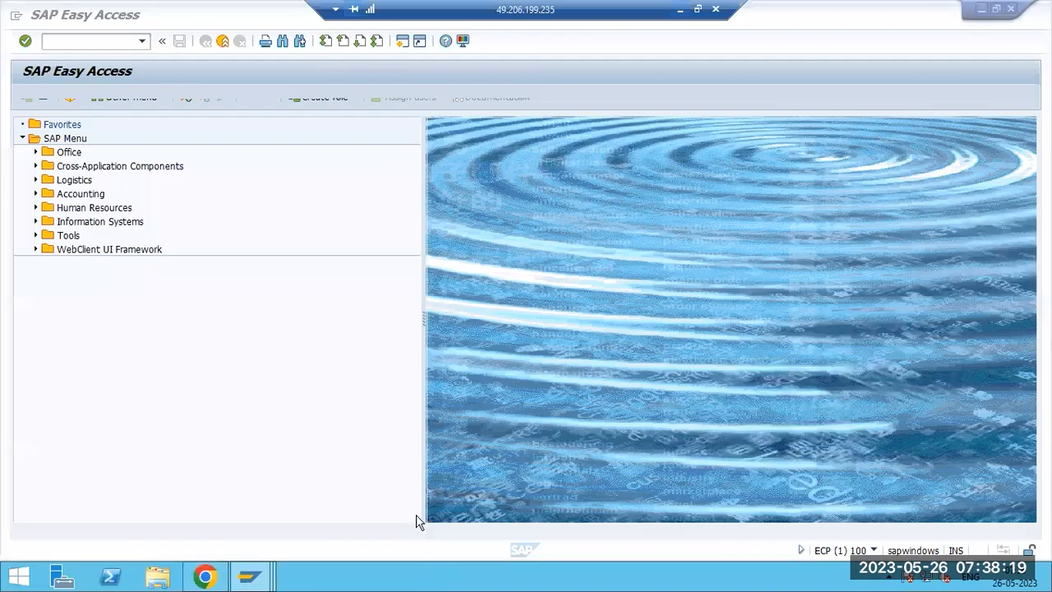
left_click(78, 41)
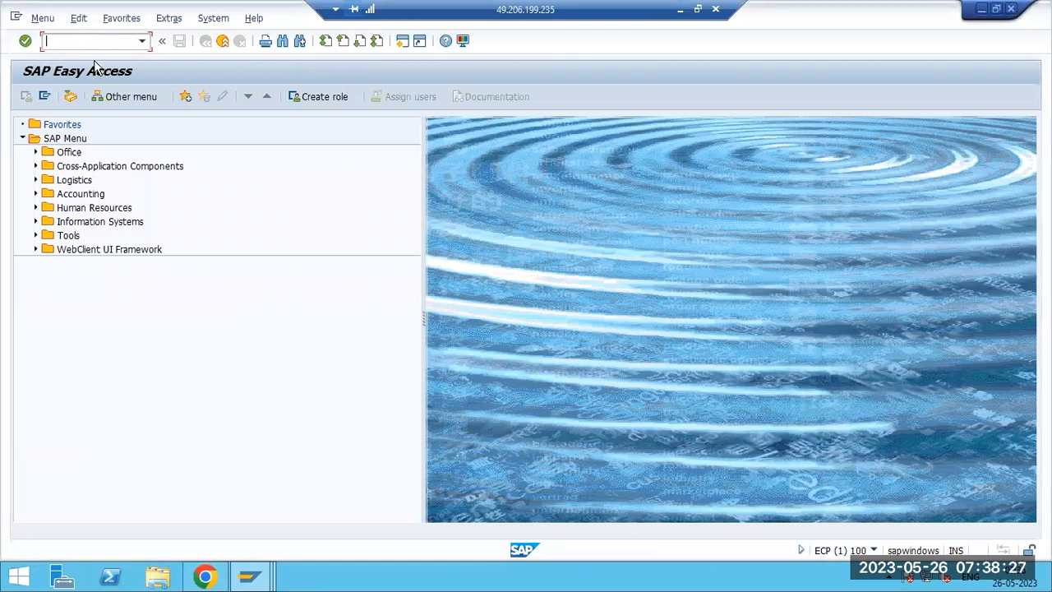
type("smicm")
key("Return")
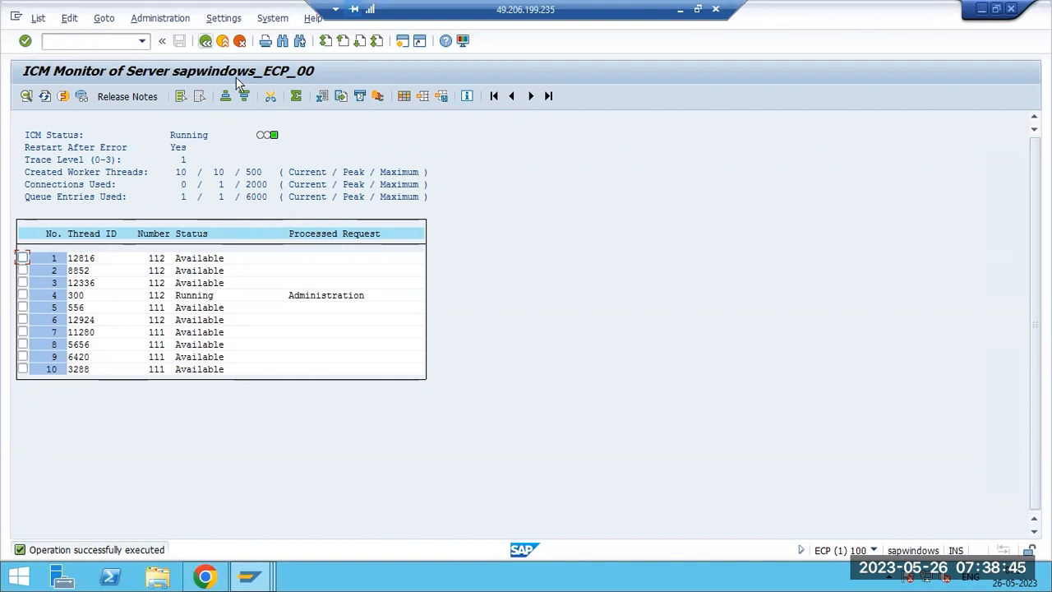
key("F3")
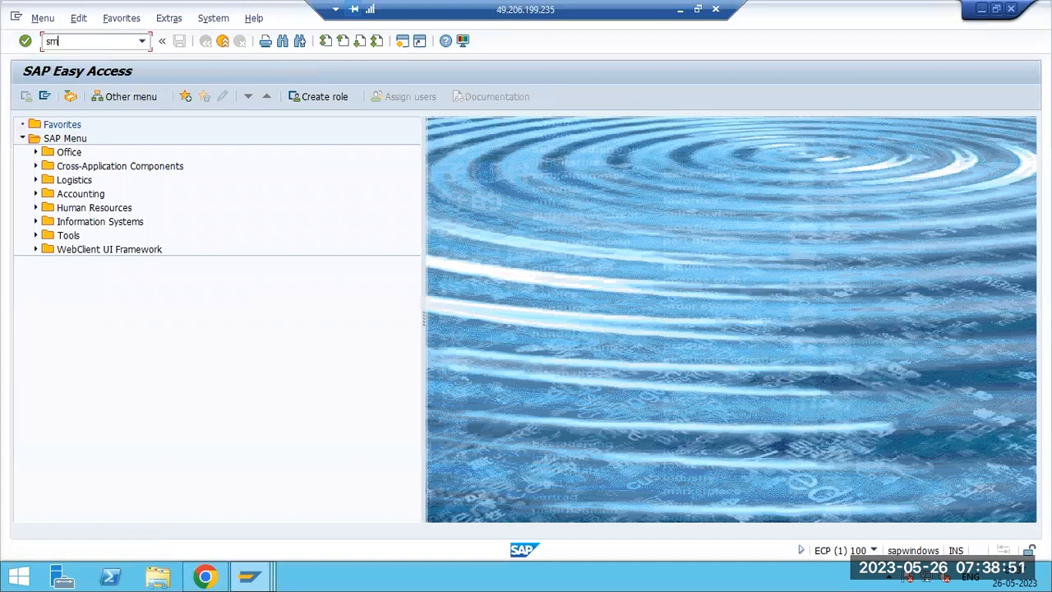
- Run transaction smicm again and display the active ICM services
left_click(80, 43)
type("smicm")
key("Return")
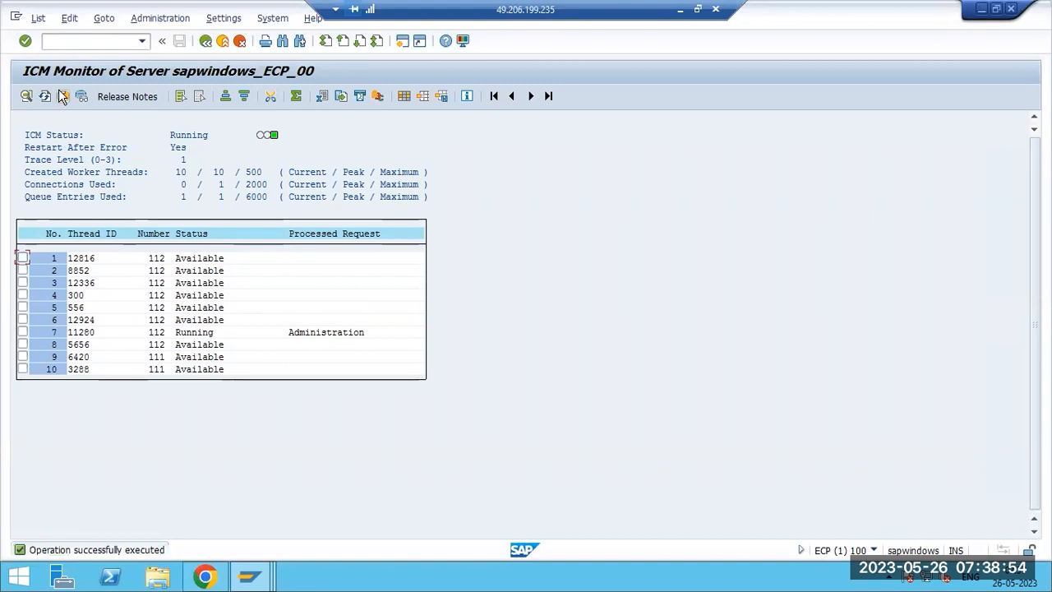
left_click(102, 18)
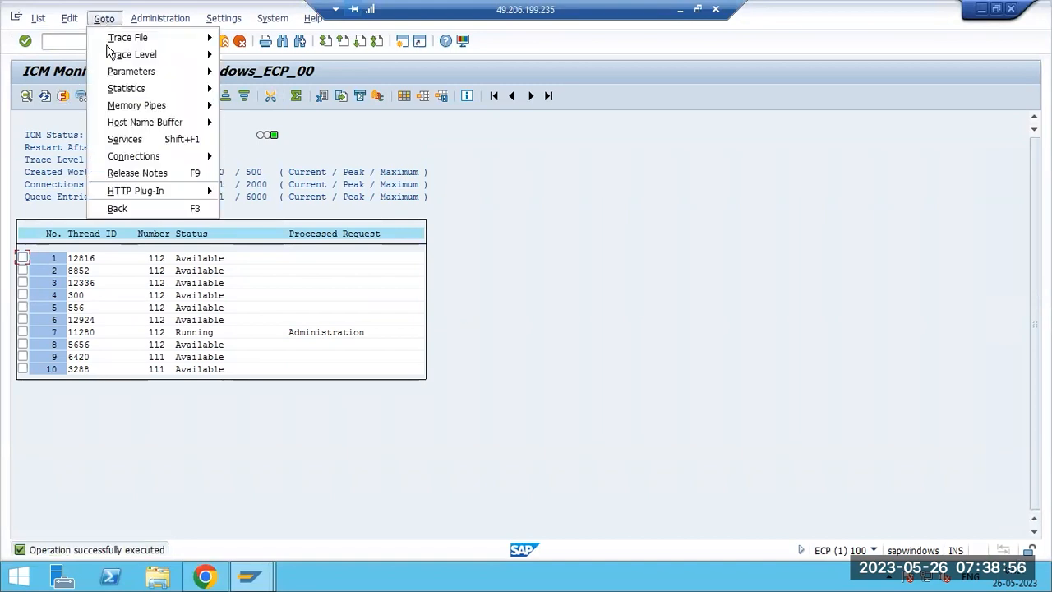
left_click(116, 139)
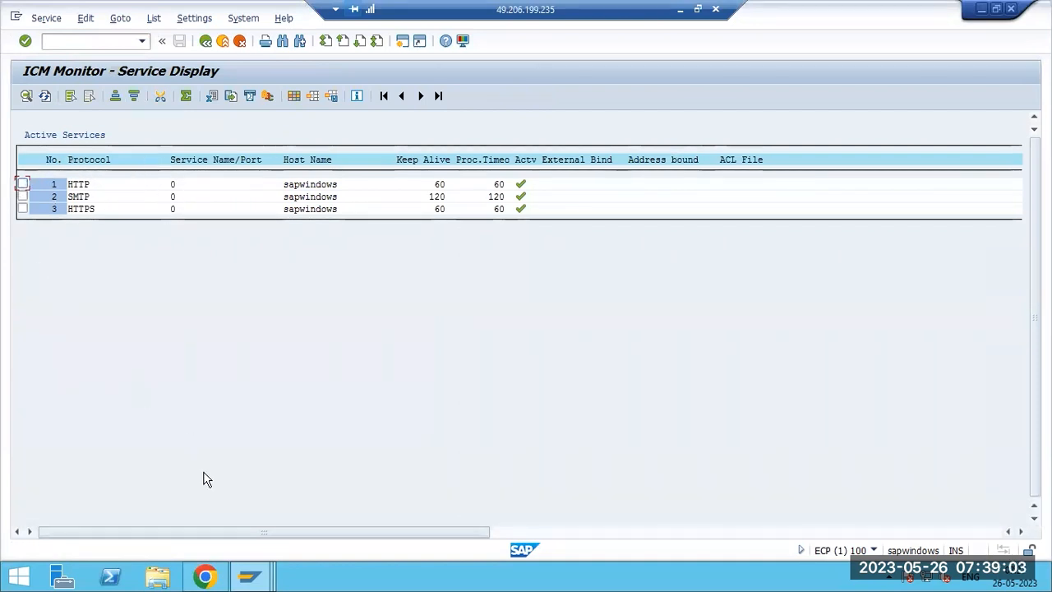
- Switch to Chrome, answer No to the Software Provisioning Manager question about directory E:/usr/sap/ECD/D02, and highlight part of the page address
left_click(205, 576)
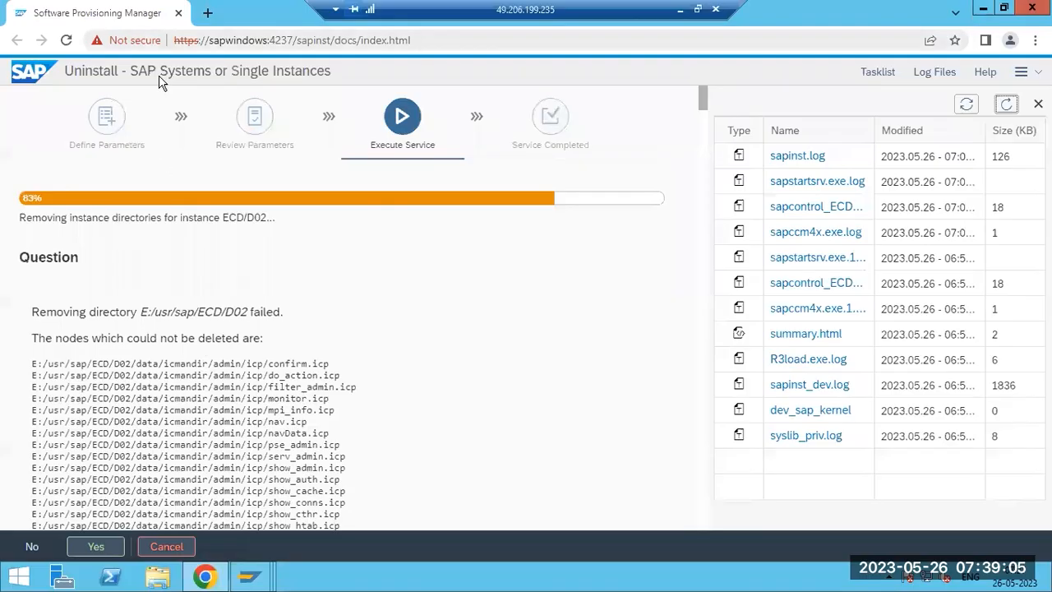
left_click(33, 546)
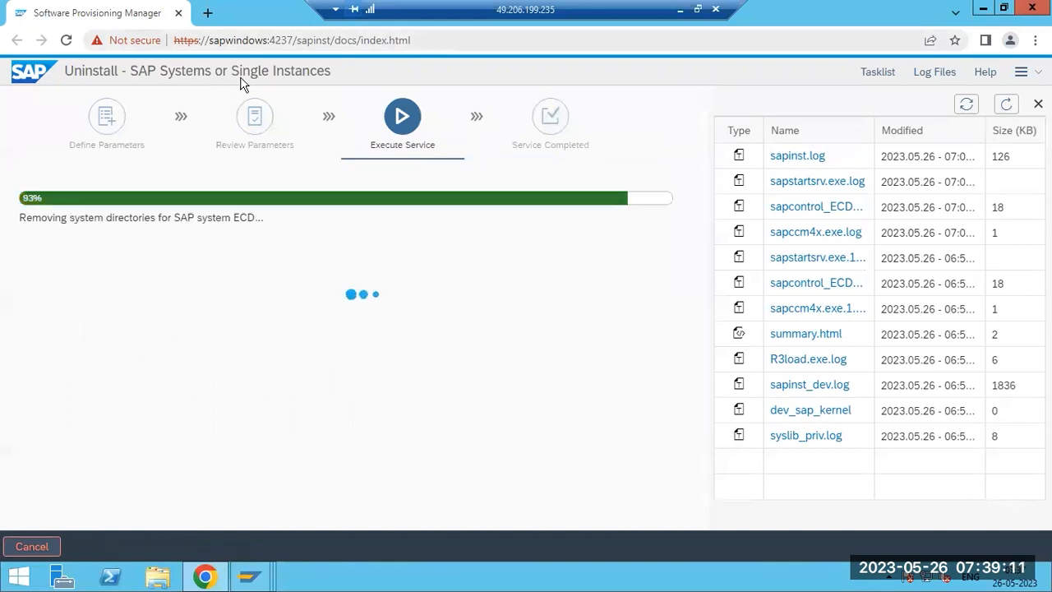
left_click_drag(254, 40, 382, 41)
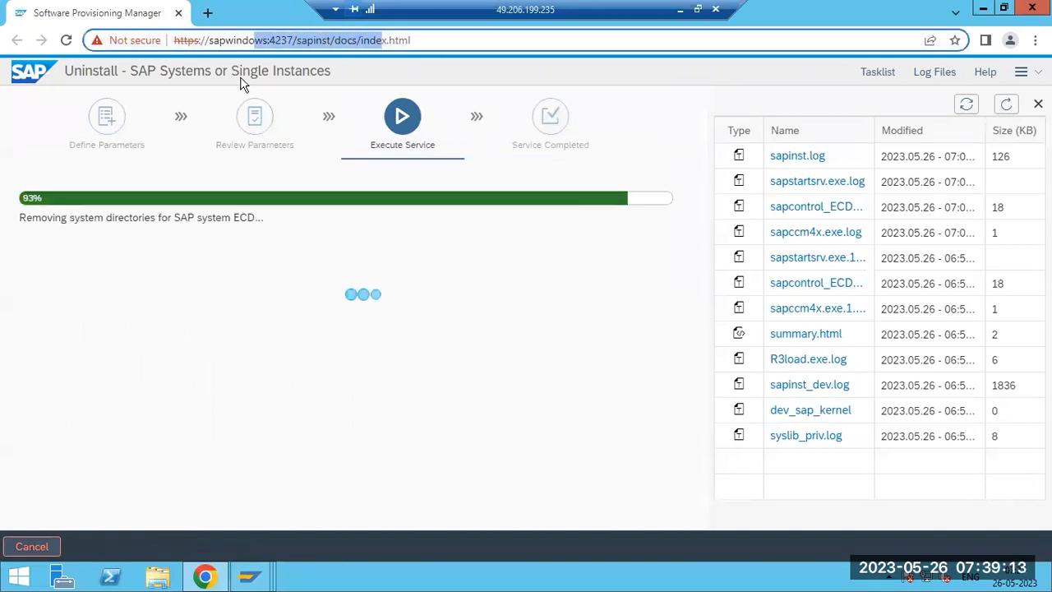
- Load google.com in a new browser tab and reveal its full https address
left_click(207, 13)
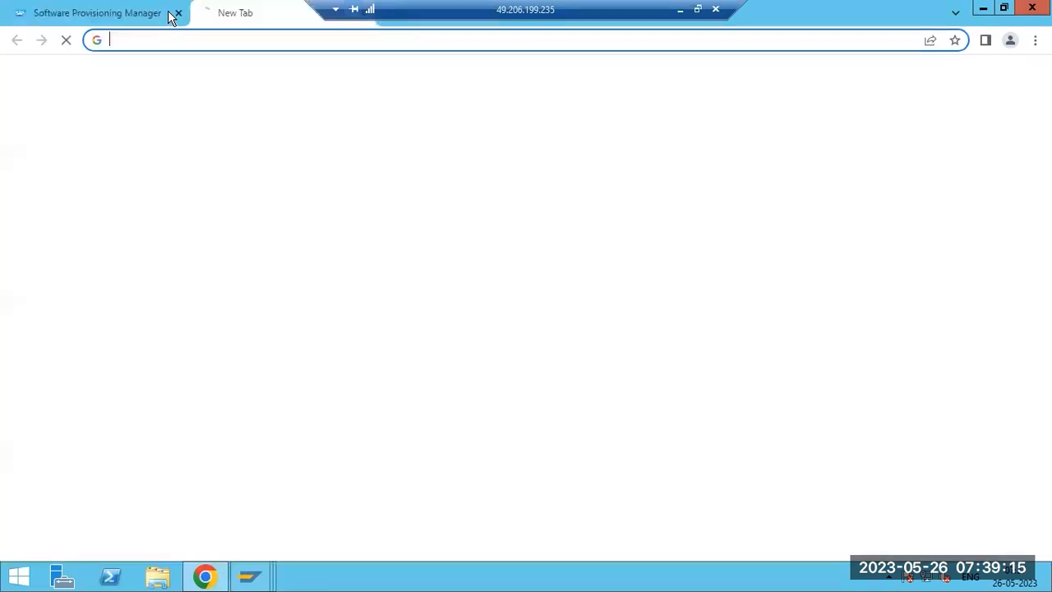
type("ww.google.com")
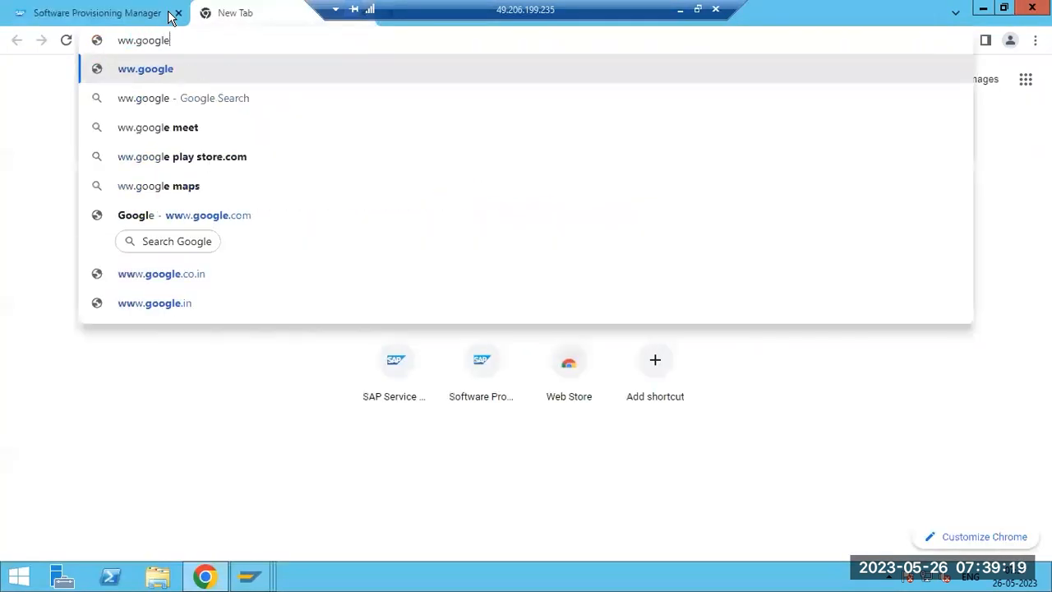
key("BackSpace")
key("BackSpace")
key("BackSpace")
type("v")
key("BackSpace")
type("com")
key("Return")
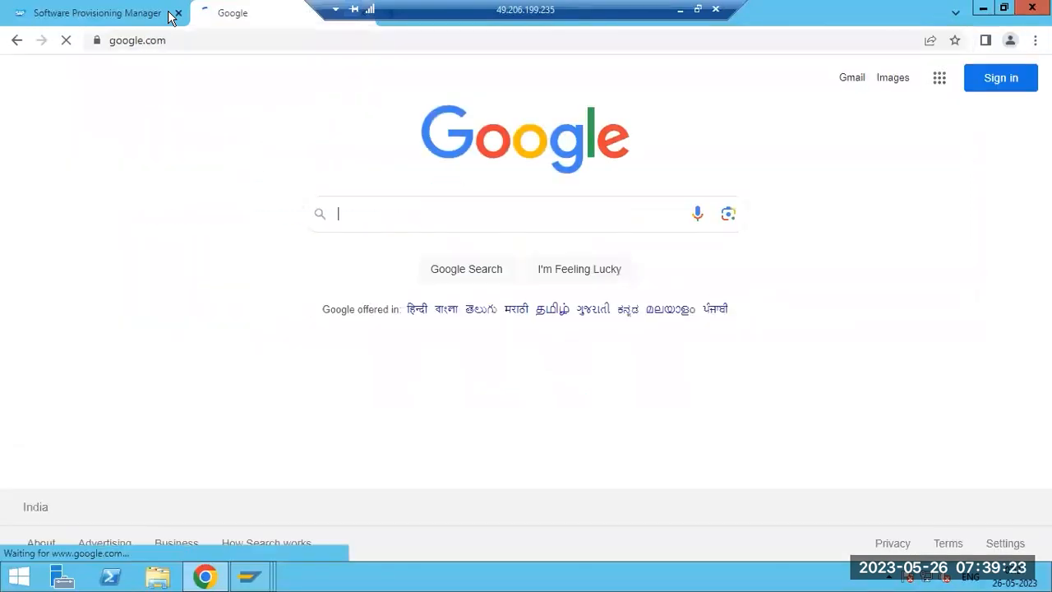
key("ctrl+l")
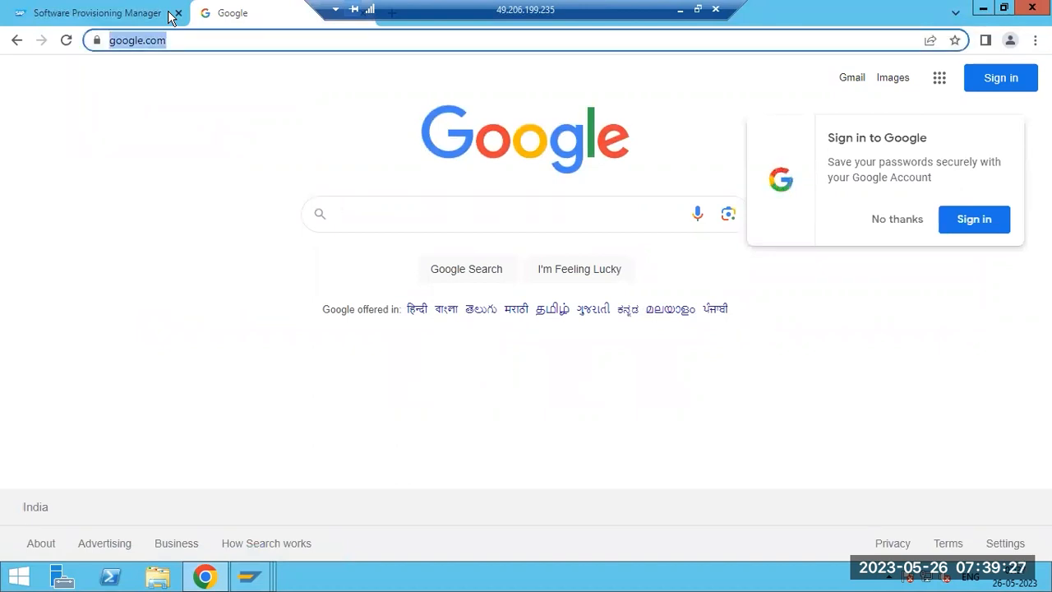
double_click(143, 39)
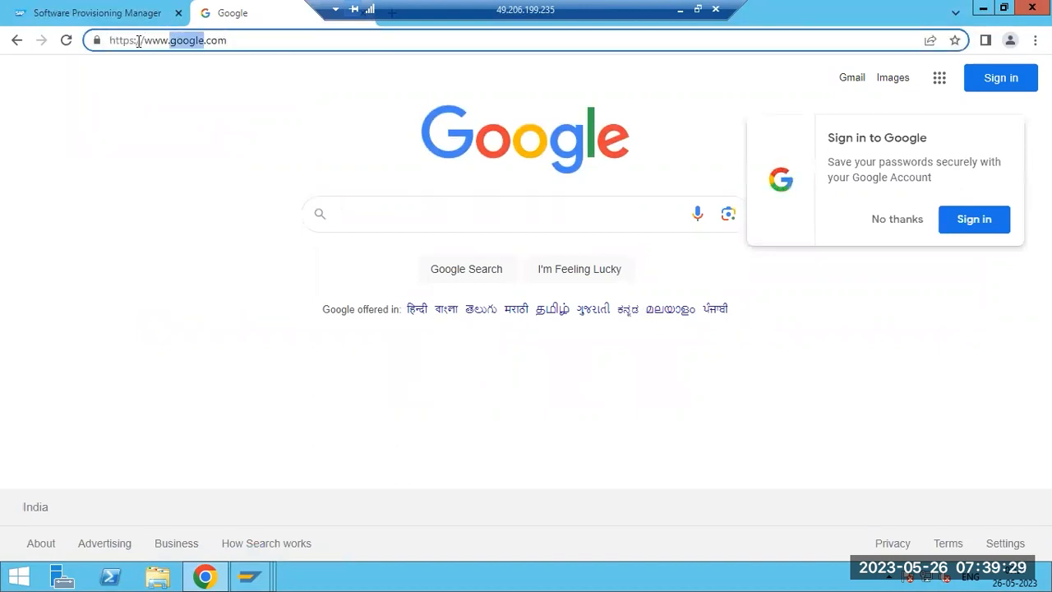
key("End")
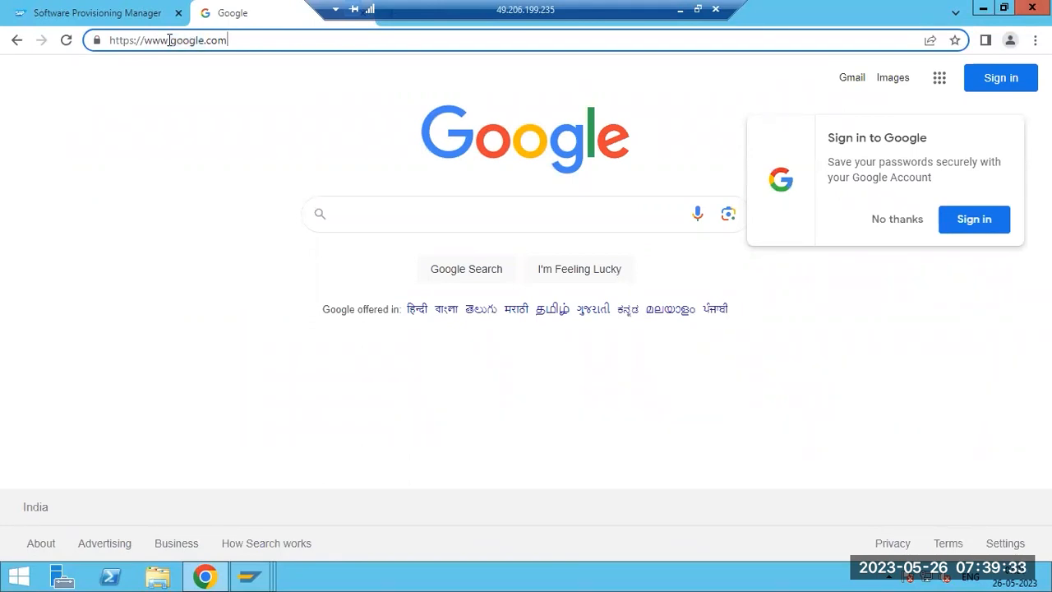
- Search for irctc in place of the Google address, open the IRCTC website and reveal its full https address
key("BackSpace")
key("BackSpace")
key("BackSpace")
key("BackSpace")
key("BackSpace")
key("BackSpace")
key("BackSpace")
key("BackSpace")
key("BackSpace")
key("BackSpace")
key("BackSpace")
key("BackSpace")
key("BackSpace")
key("BackSpace")
key("BackSpace")
key("BackSpace")
key("BackSpace")
key("BackSpace")
key("BackSpace")
key("BackSpace")
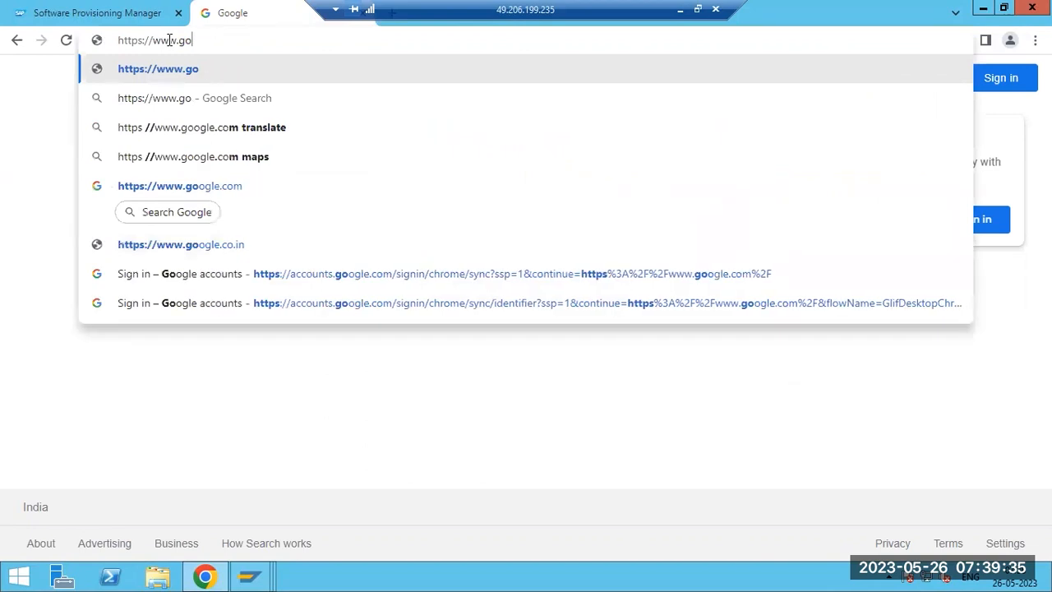
type("irctc")
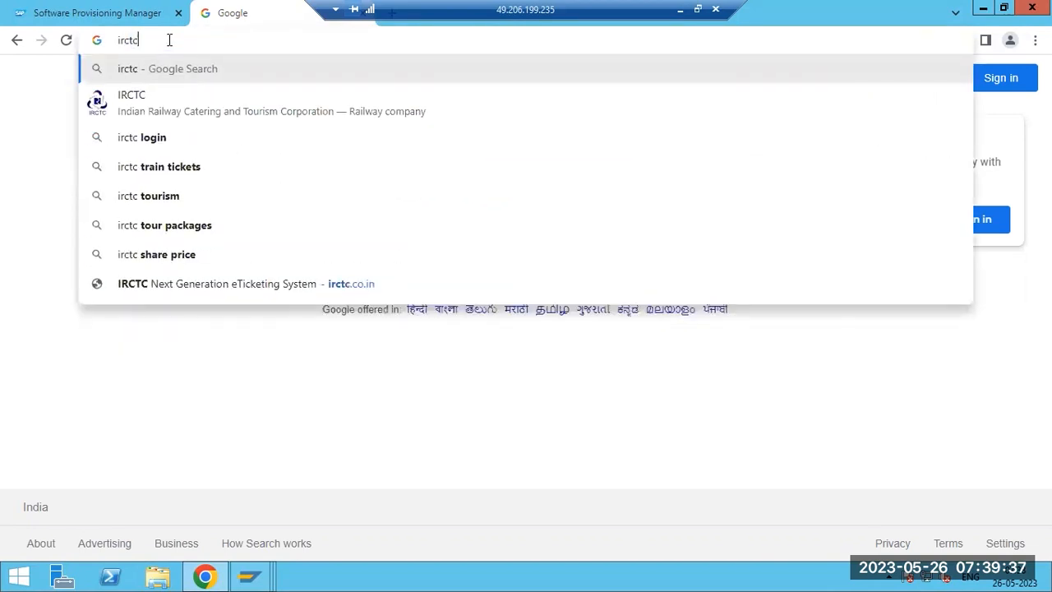
left_click(175, 99)
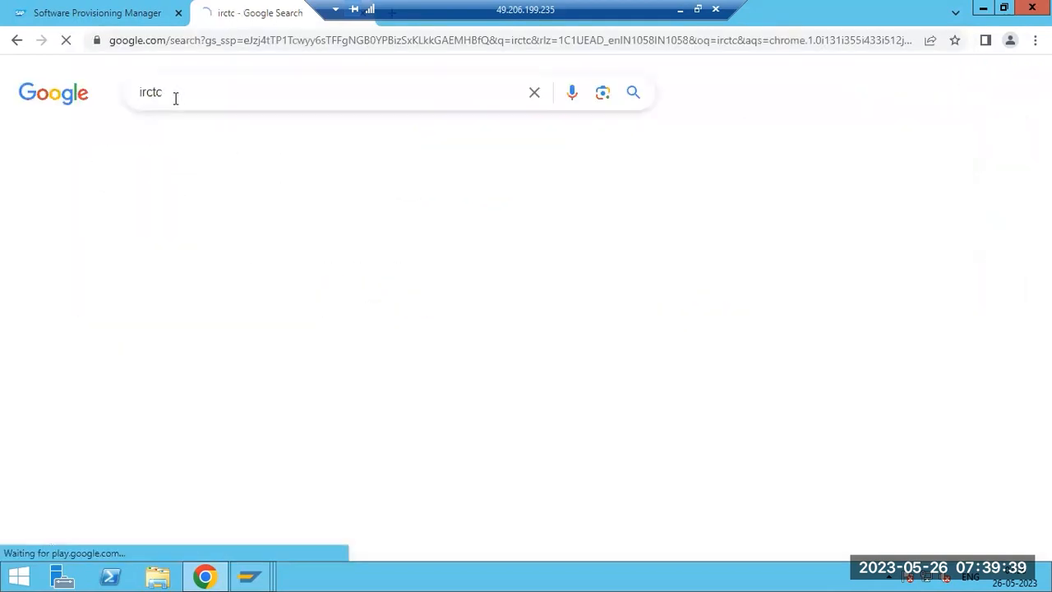
left_click(195, 241)
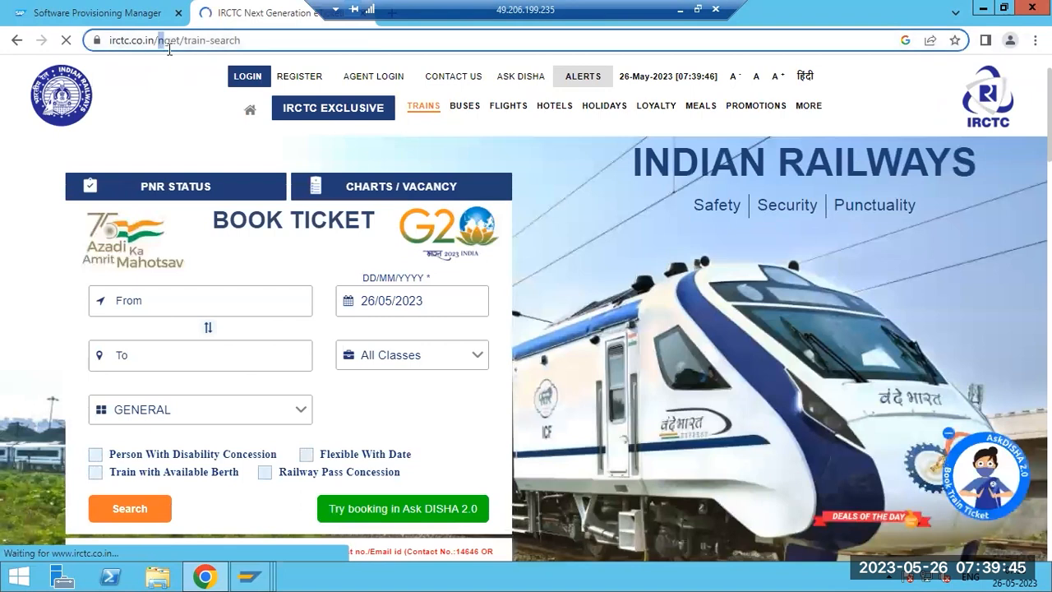
left_click_drag(169, 49, 244, 45)
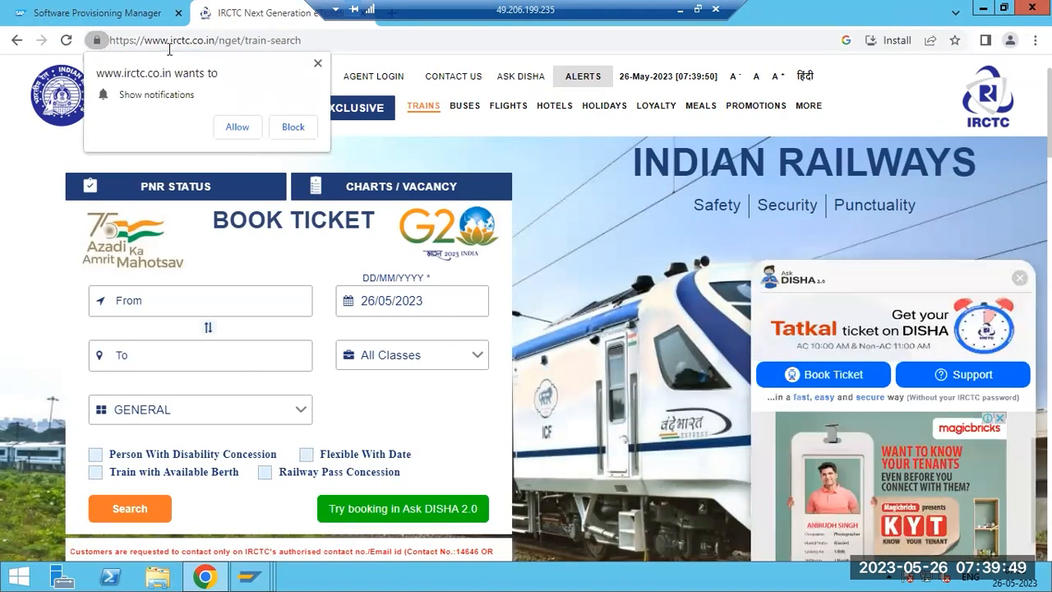
left_click(238, 129)
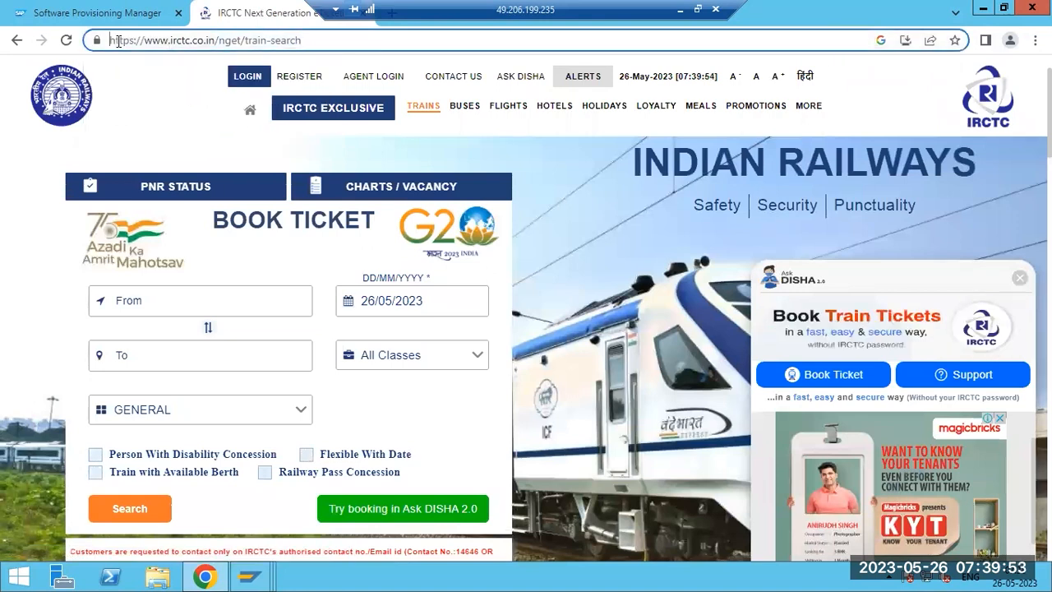
left_click_drag(118, 41, 144, 43)
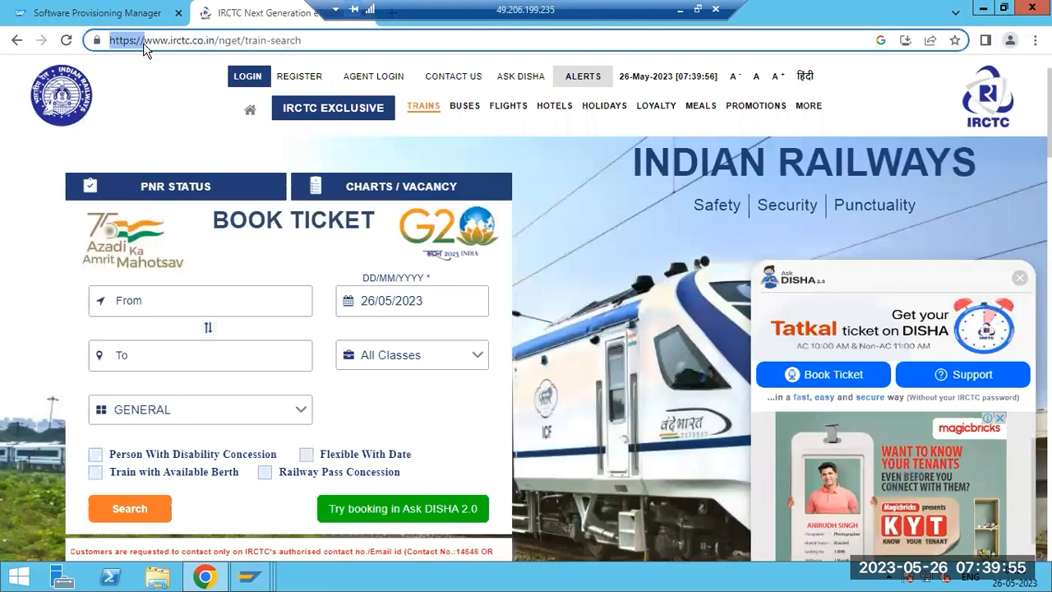
left_click(680, 10)
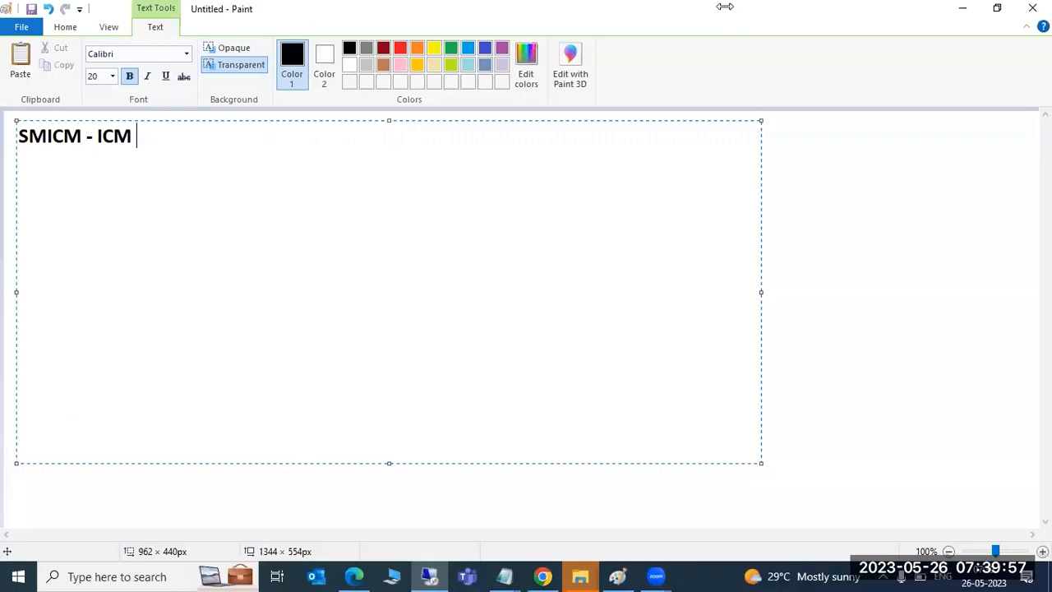
left_click(430, 576)
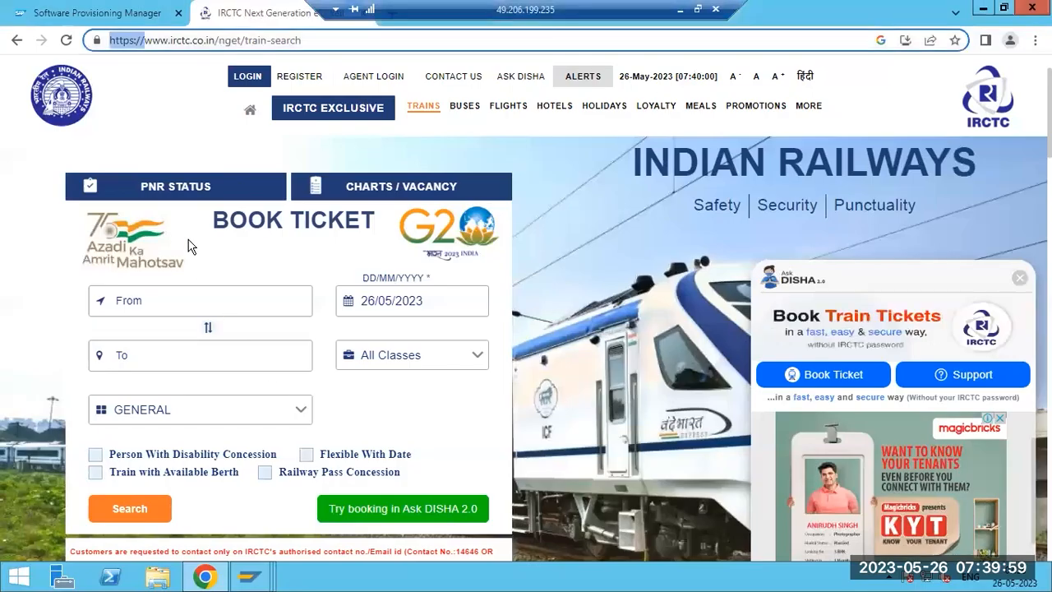
- Switch to the ICM Monitor service display in SAP and define a new HTTP service with port 8000
left_click(249, 576)
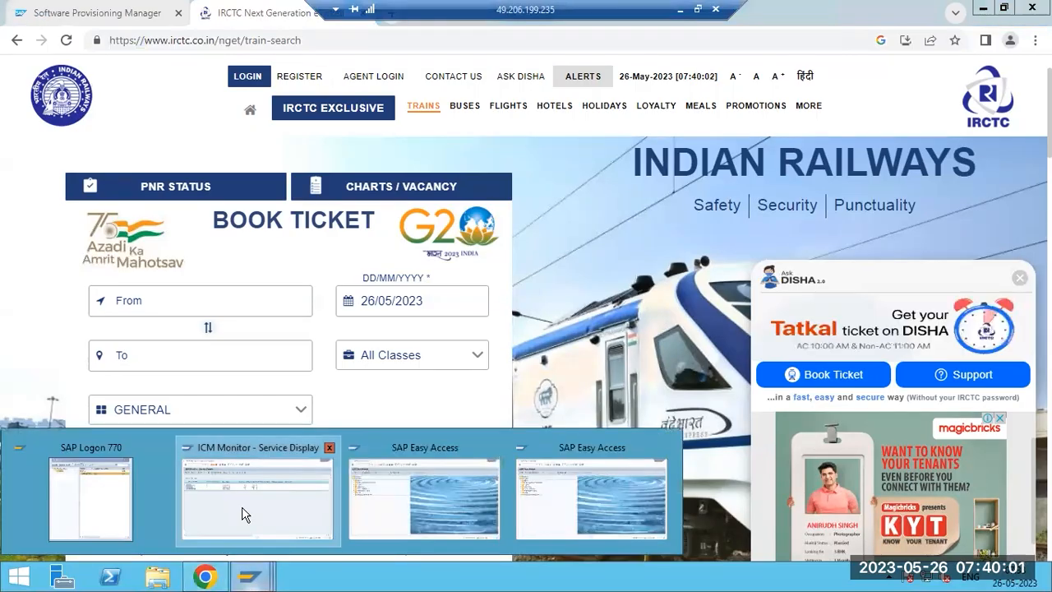
left_click(243, 514)
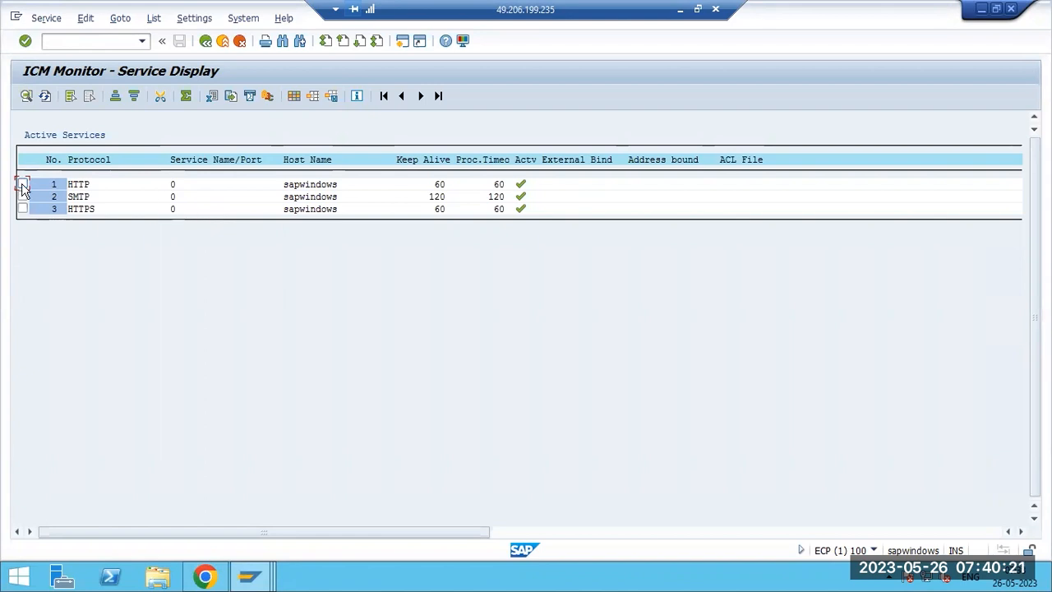
left_click(46, 18)
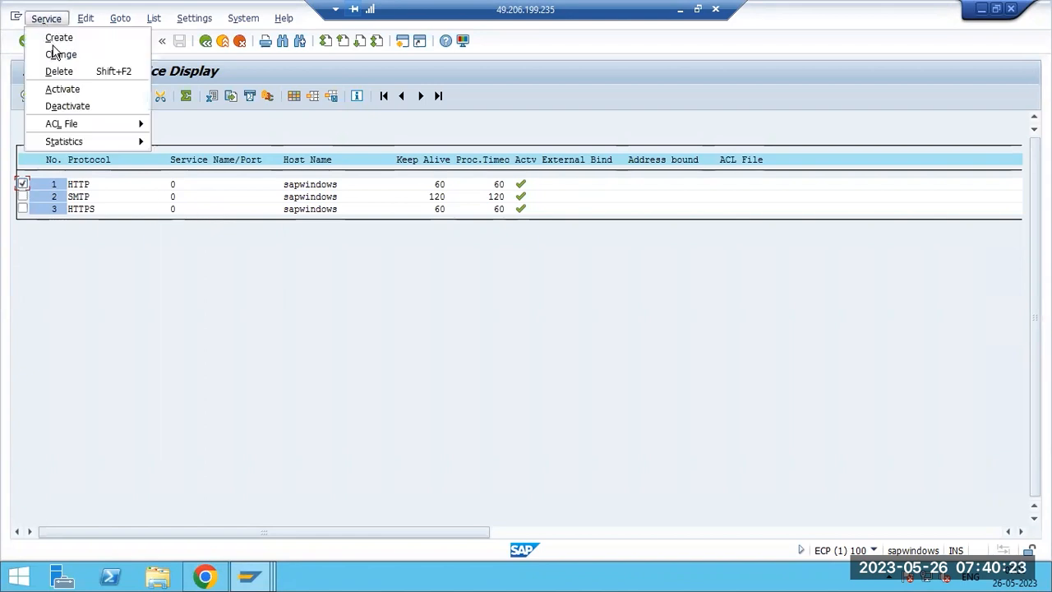
left_click(58, 39)
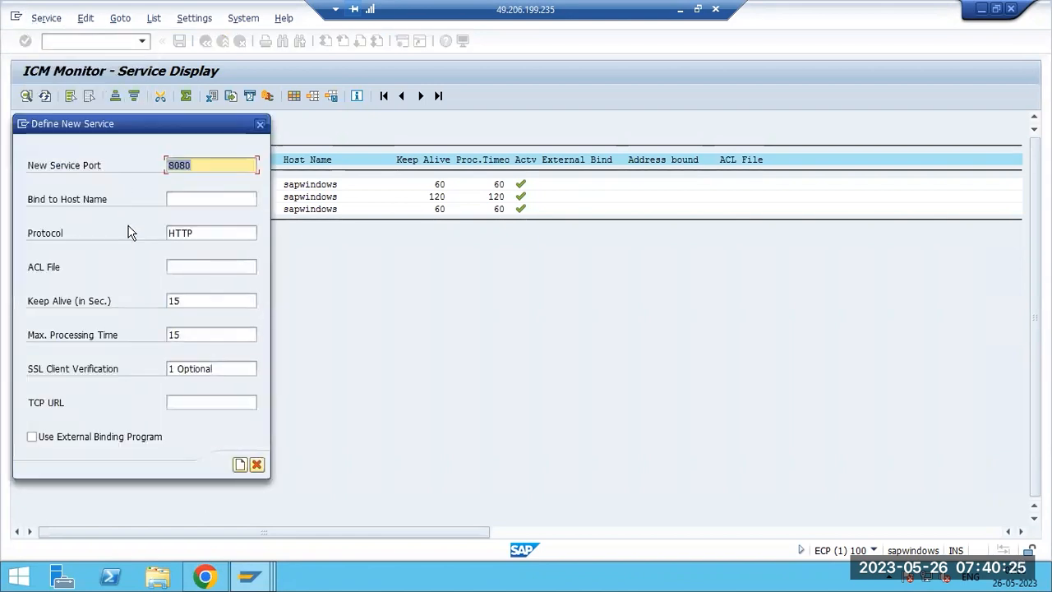
left_click(194, 165)
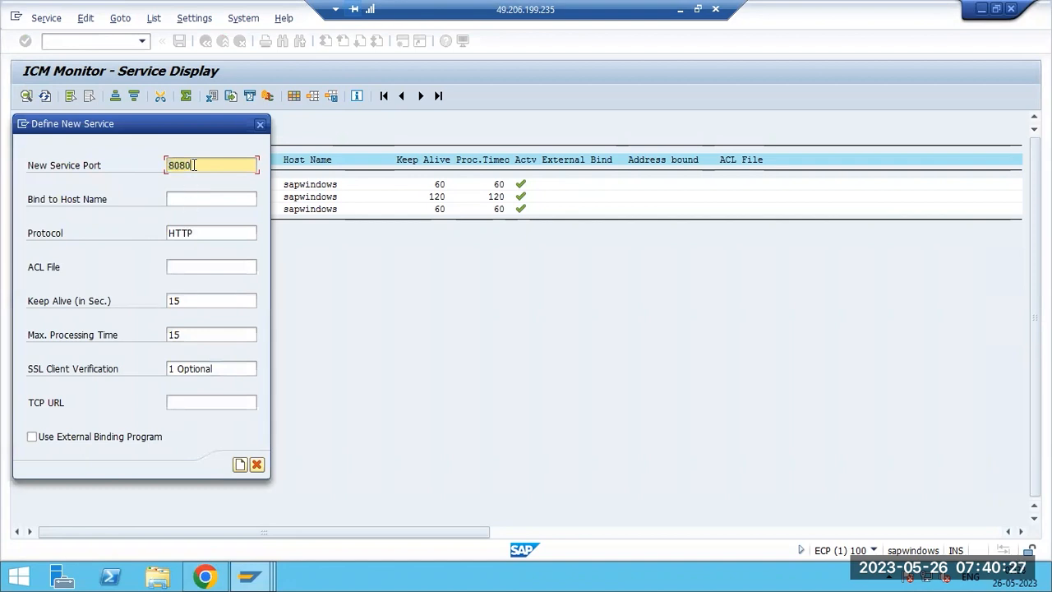
key("BackSpace")
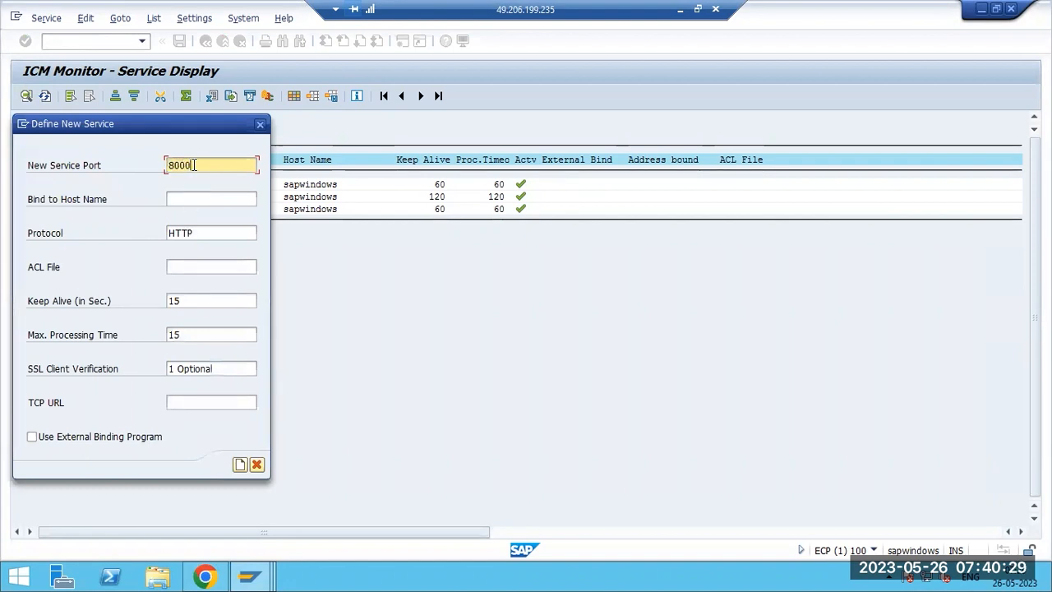
left_click(239, 465)
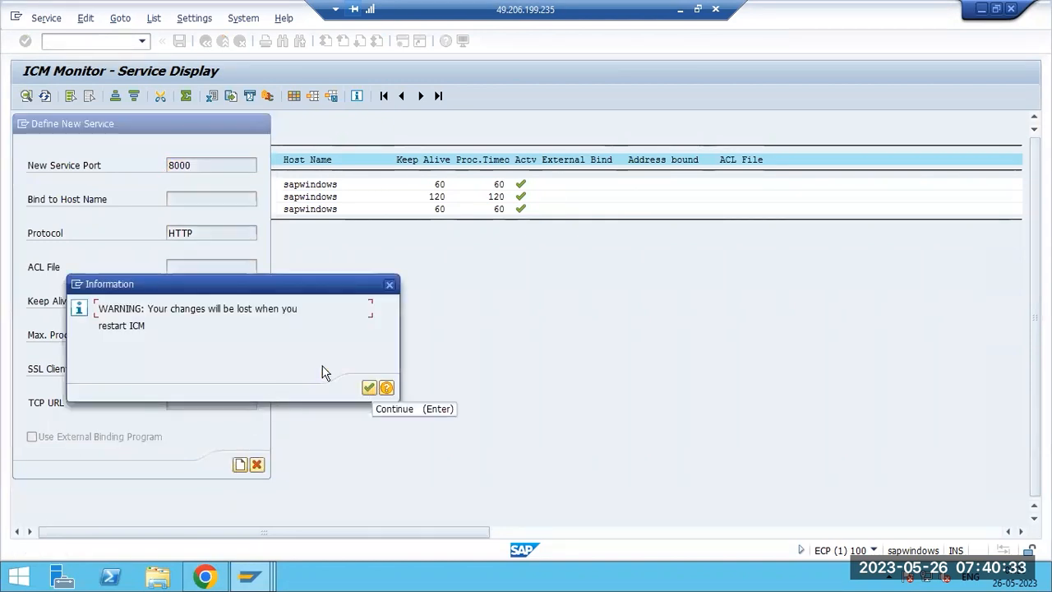
- Highlight the warning about losing changes on an ICM restart and acknowledge it to finish creating the service
left_click_drag(158, 309, 321, 319)
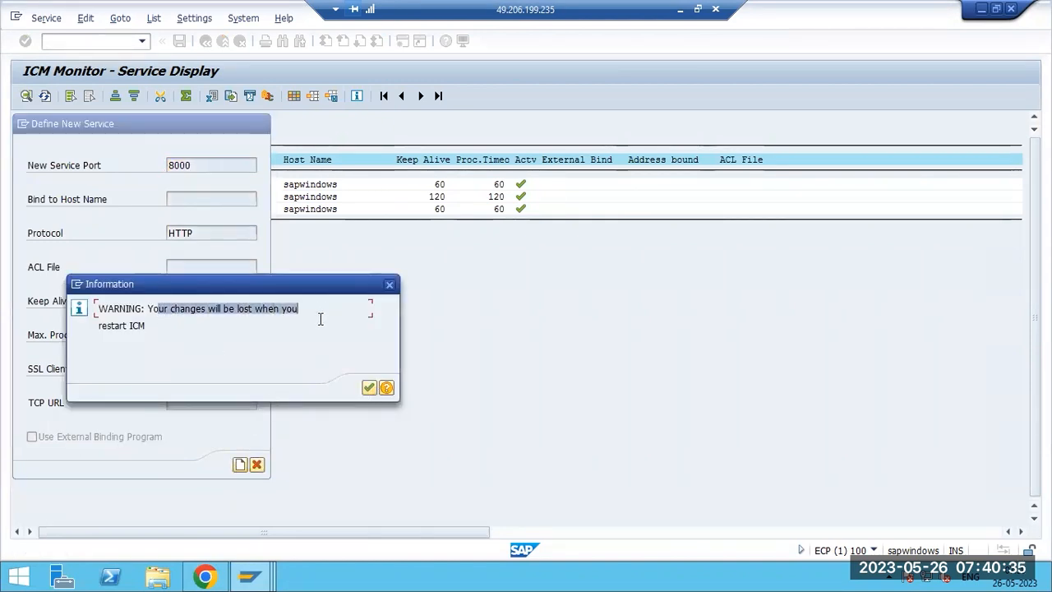
left_click_drag(161, 327, 92, 306)
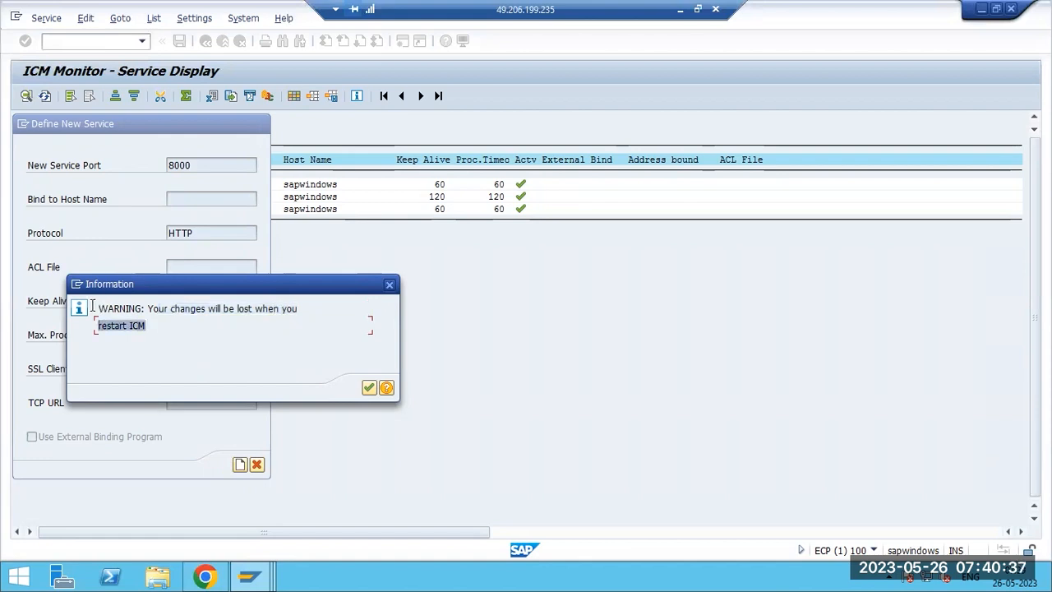
left_click(109, 309)
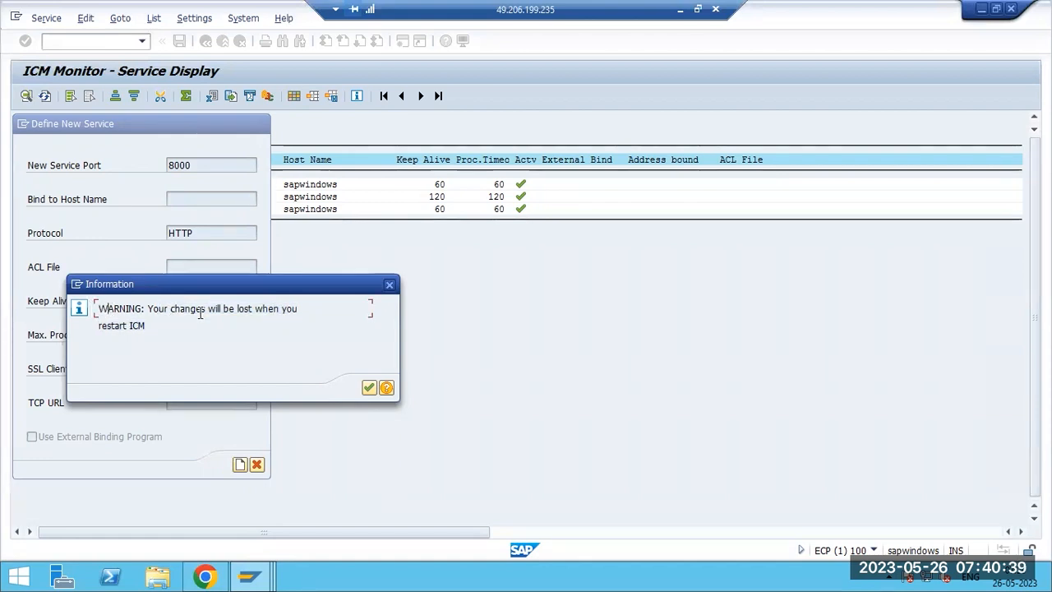
left_click_drag(196, 308, 299, 318)
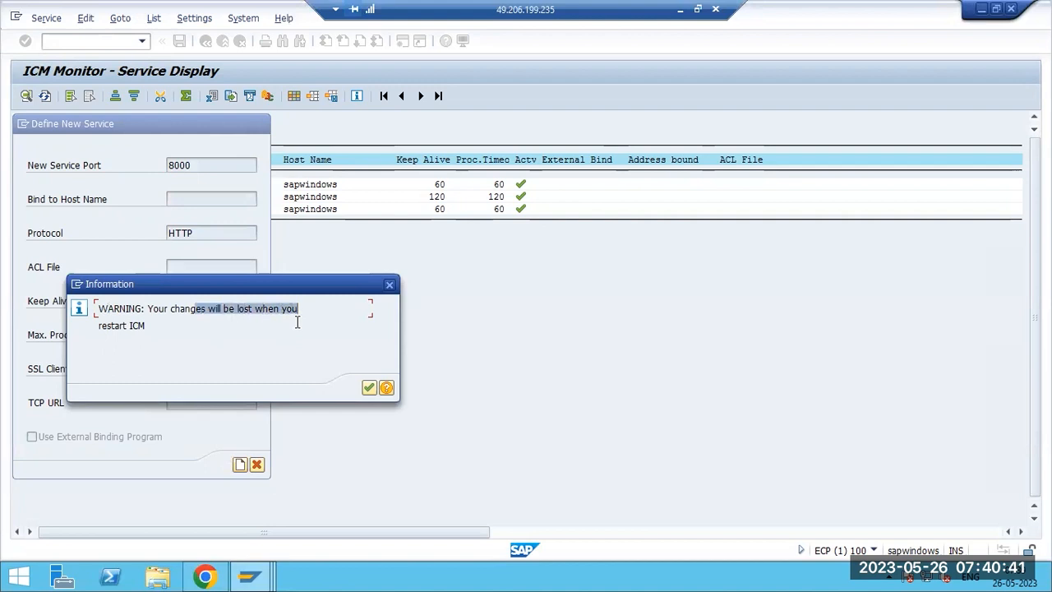
left_click(369, 387)
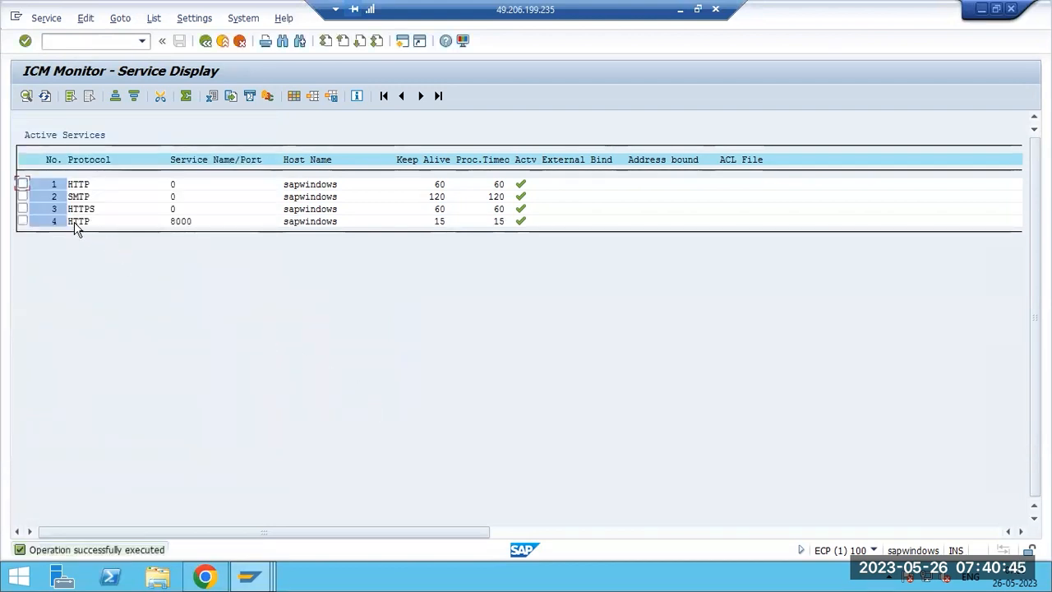
- Delete the HTTP service that has port 0 and confirm the deletion
left_click(22, 185)
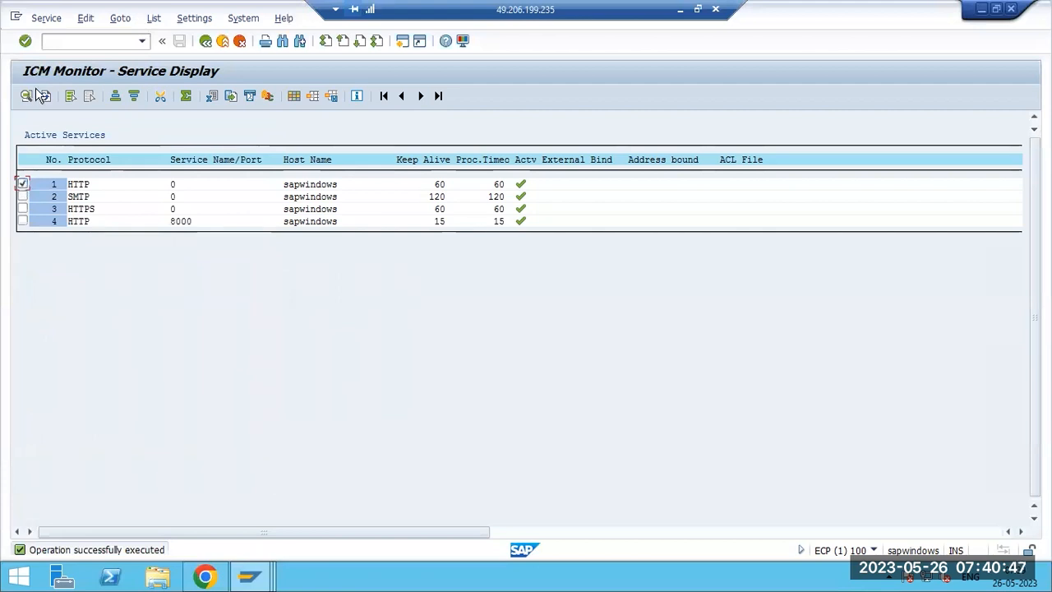
left_click(44, 17)
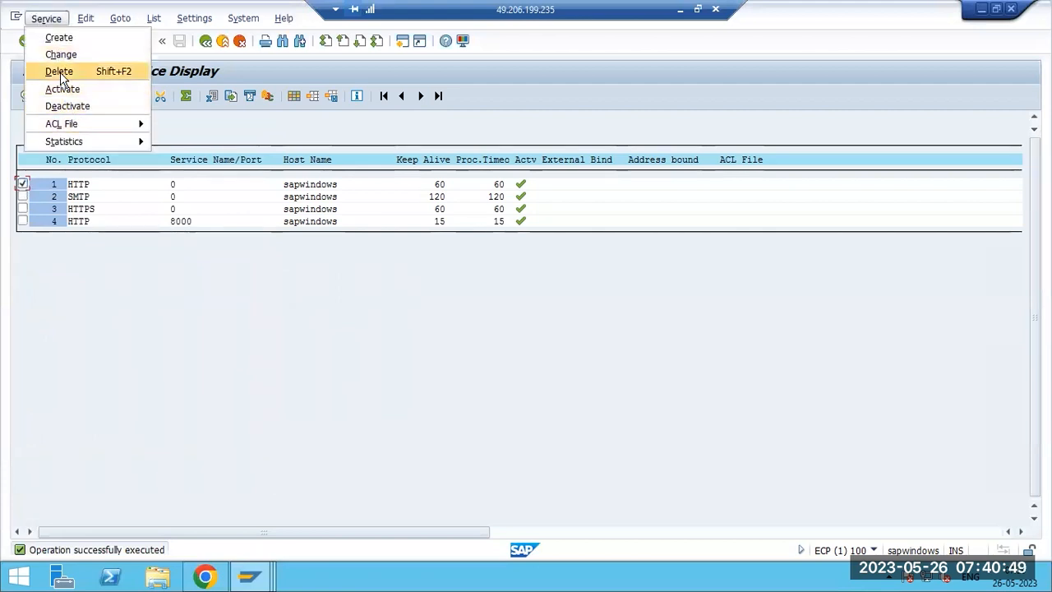
left_click(58, 72)
left_click(209, 260)
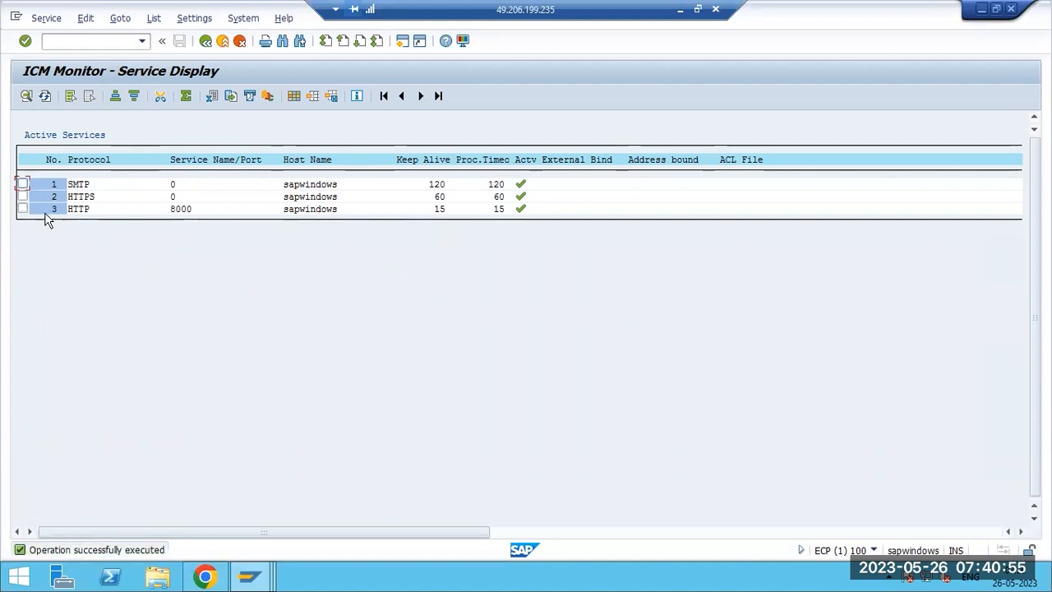
- Start defining another new ICM service and choose HTTPS as its protocol
left_click(22, 197)
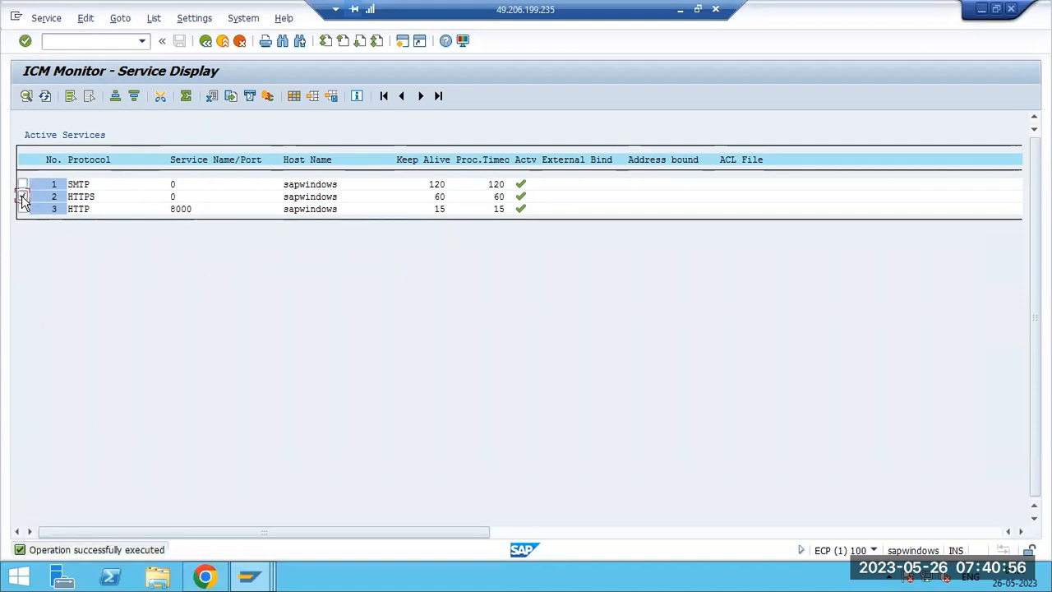
left_click(43, 18)
left_click(58, 38)
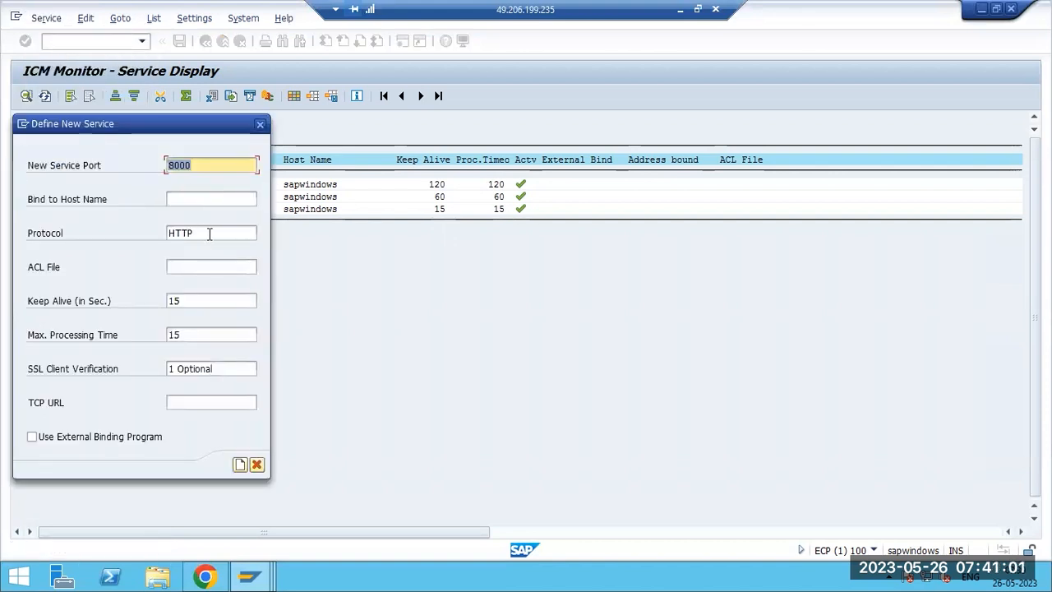
left_click(237, 235)
left_click(263, 235)
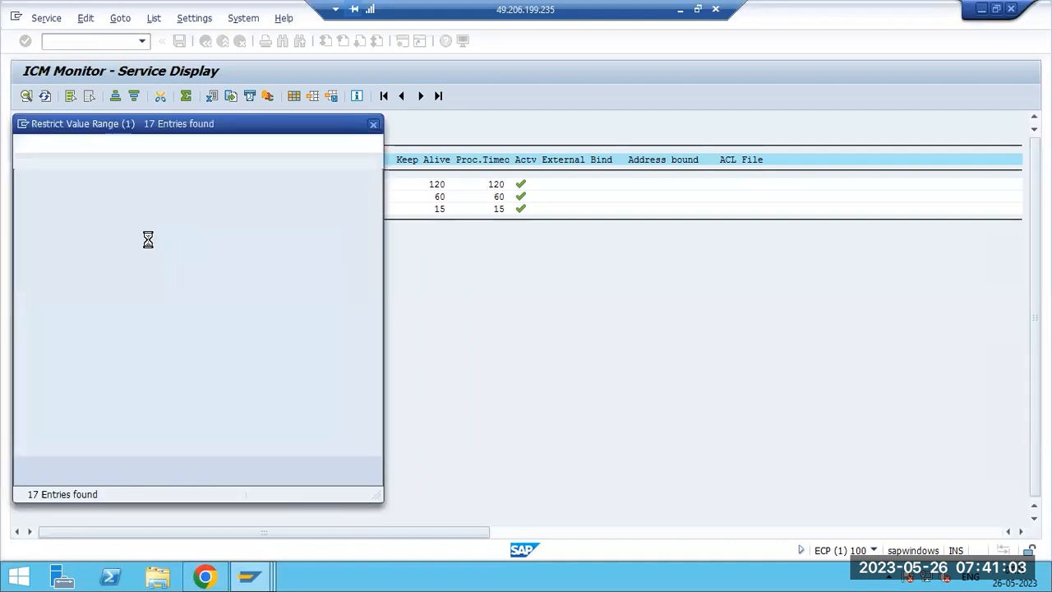
double_click(34, 229)
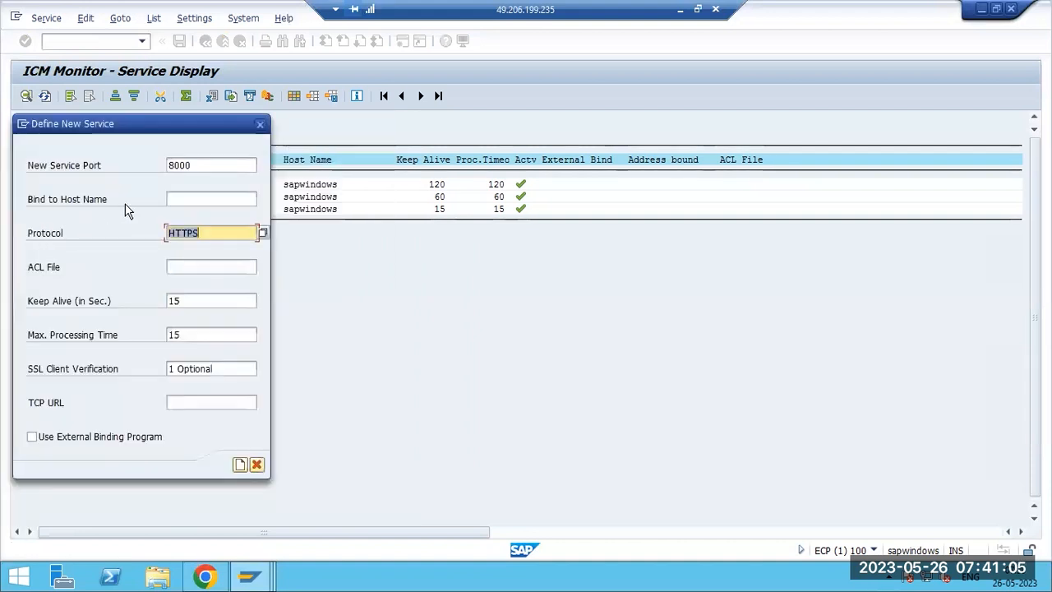
- Set the new HTTPS service's port to 44300, create the service and acknowledge the warning
left_click(208, 166)
key("BackSpace")
key("BackSpace")
key("BackSpace")
key("BackSpace")
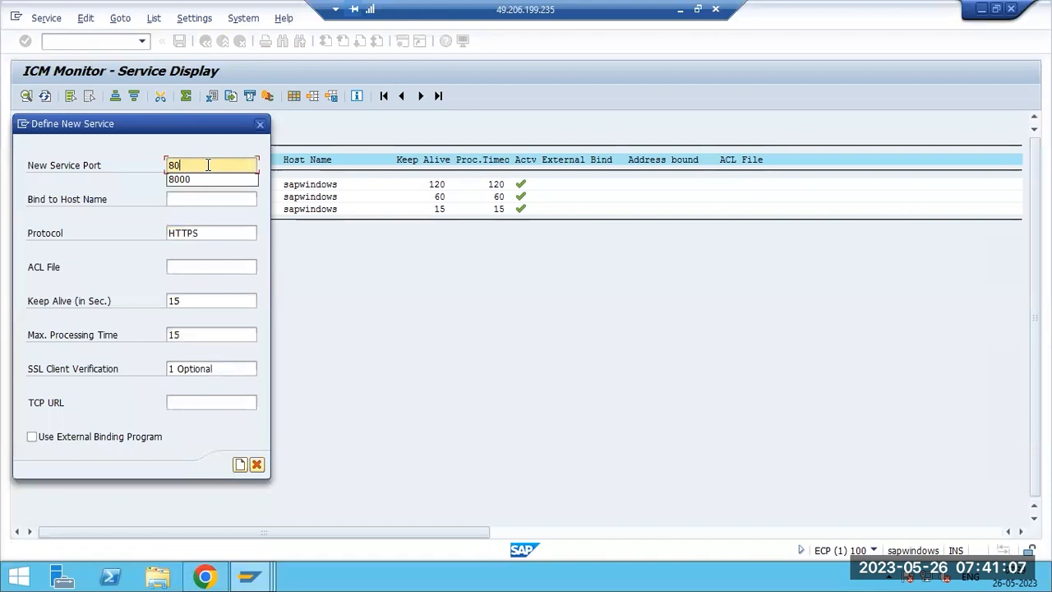
type("44300")
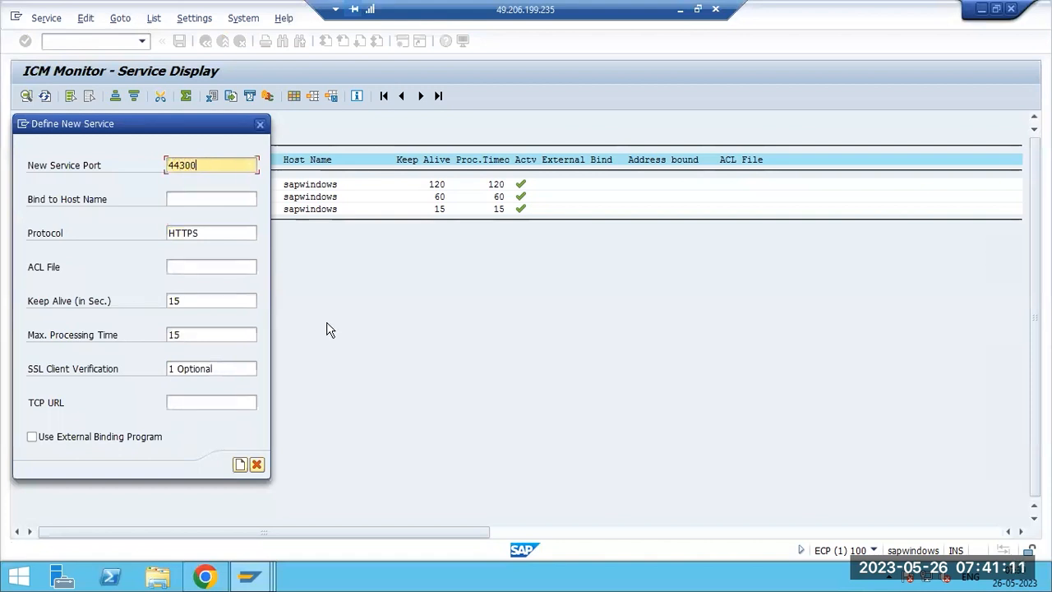
left_click(239, 465)
left_click(369, 387)
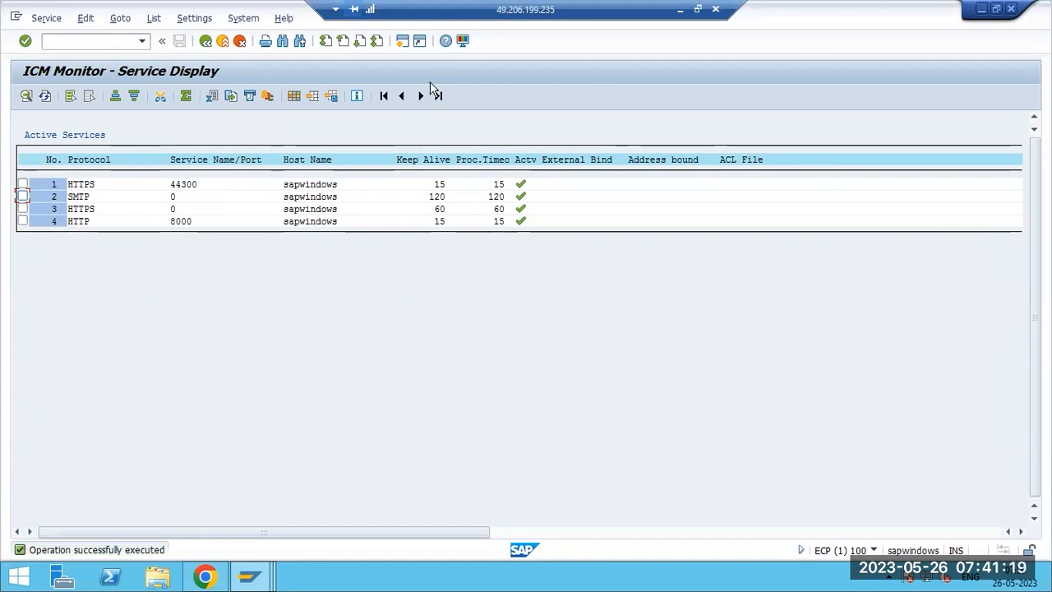
- Switch to Paint, add the lines "for HTTP -80IN" and "FOR HTTPS -443IN" below the SMICM note, and highlight them
key("alt+Tab")
key("Return")
type("for HTTP -80IN")
key("Return")
type("FOR ")
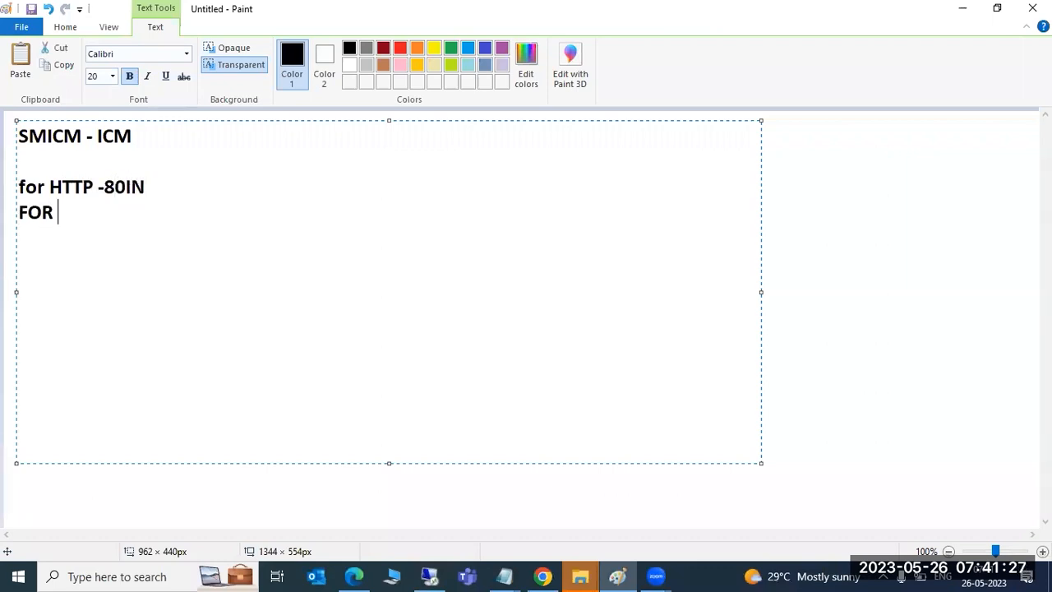
type("HTTPS -443IN")
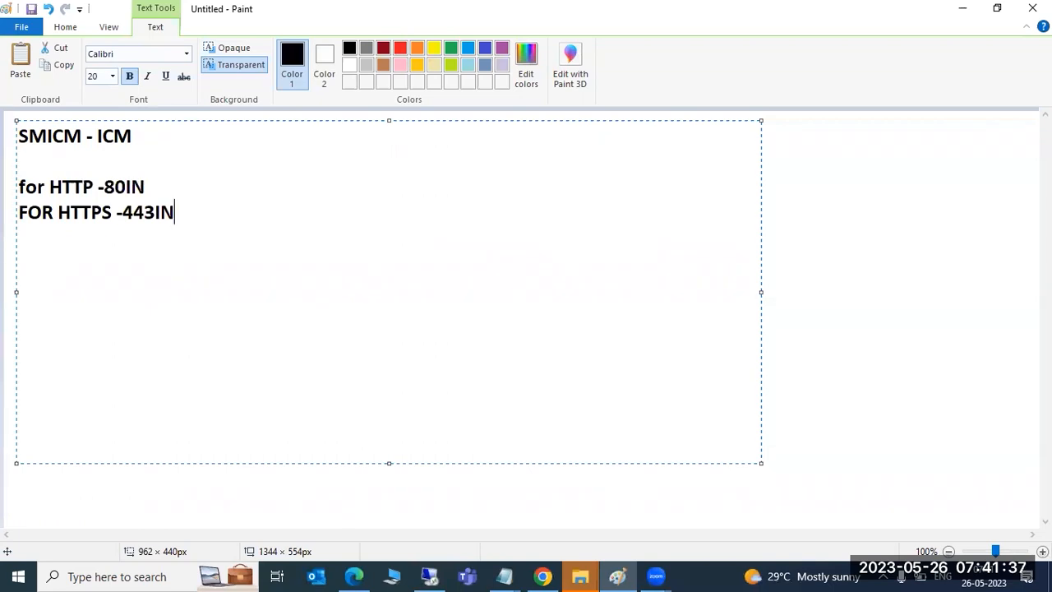
left_click_drag(104, 187, 185, 220)
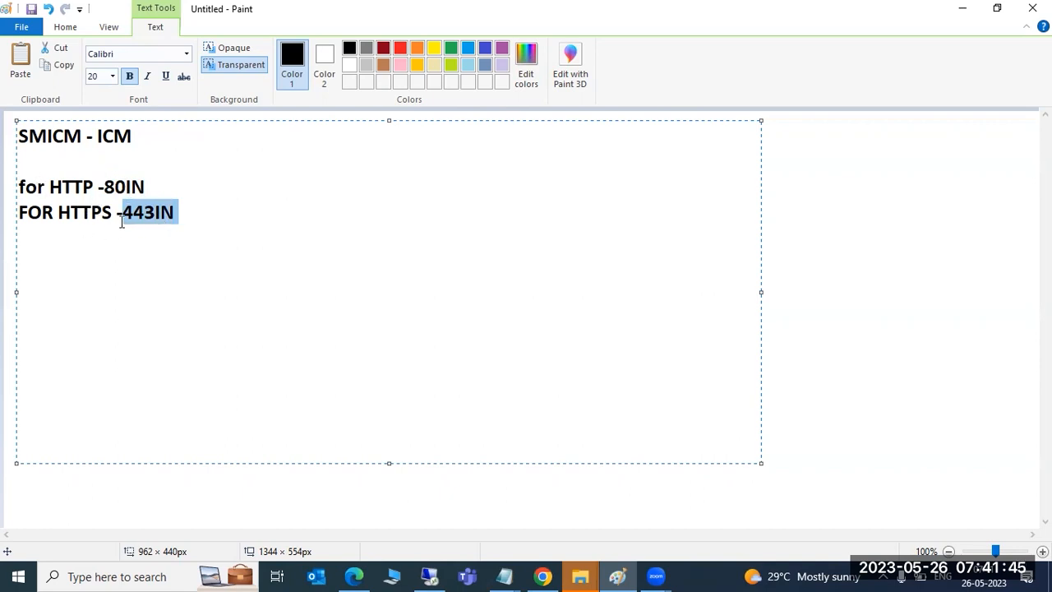
mouse_move(23, 185)
left_mouse_down()
mouse_move(189, 213)
mouse_move(122, 214)
mouse_move(34, 185)
left_mouse_up()
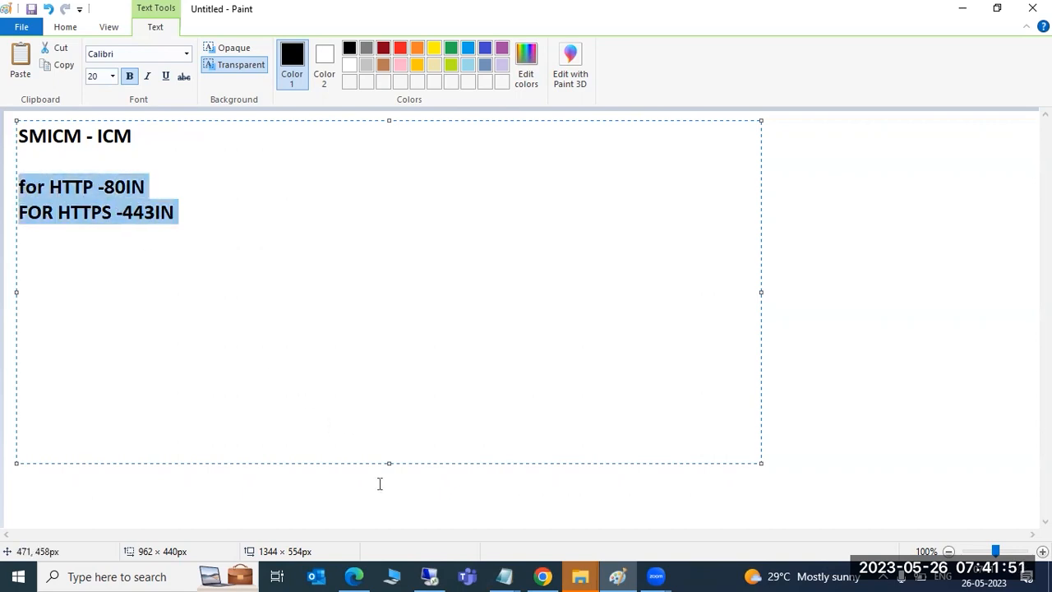
- Switch back to SAP, delete the HTTPS service that has port 0, and return to the ICM Monitor overview
left_click(431, 578)
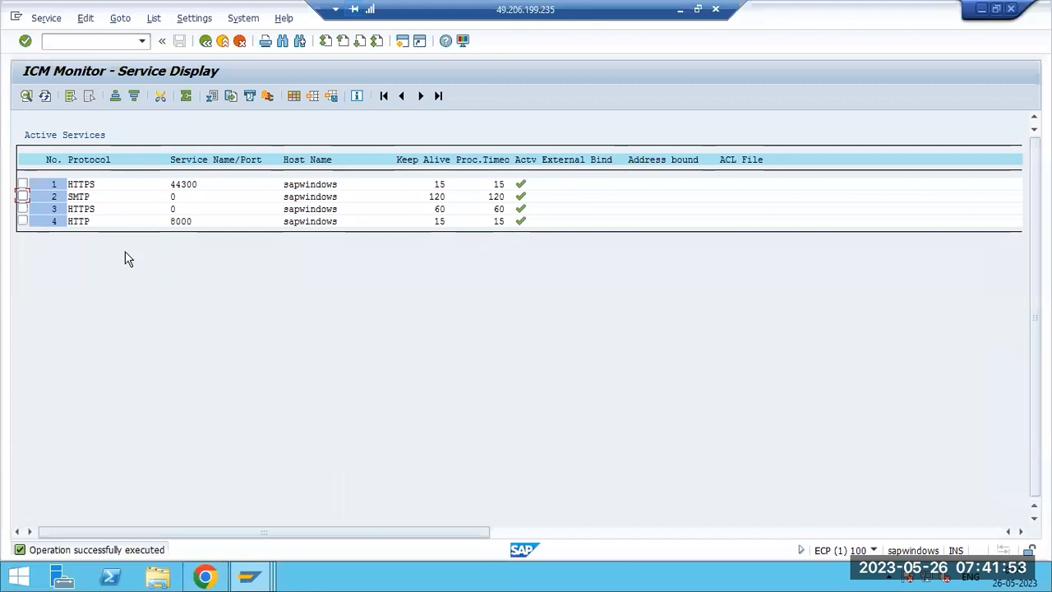
left_click(23, 209)
left_click(46, 18)
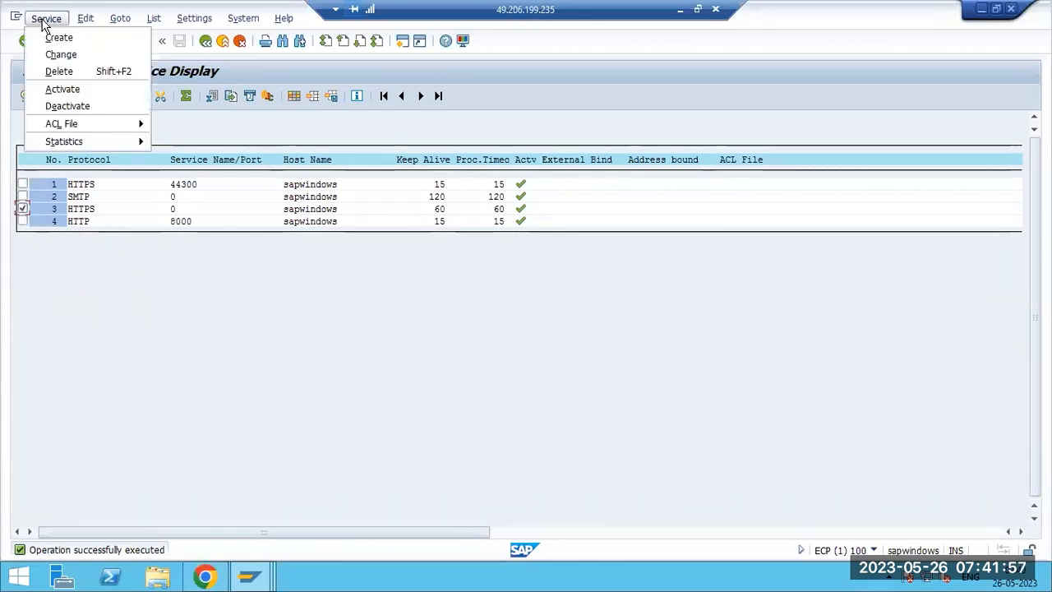
left_click(55, 73)
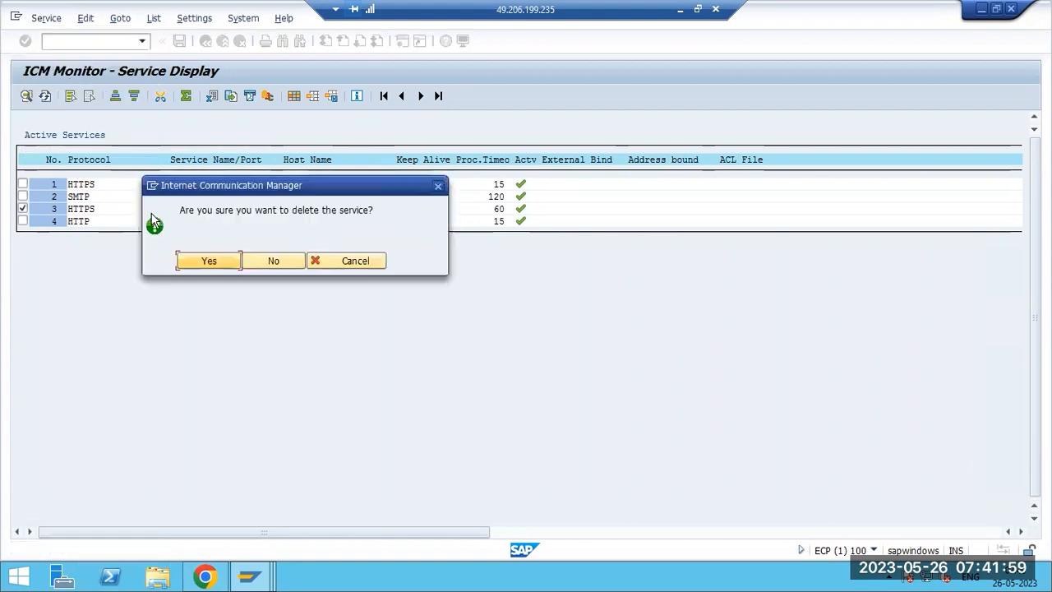
left_click(208, 262)
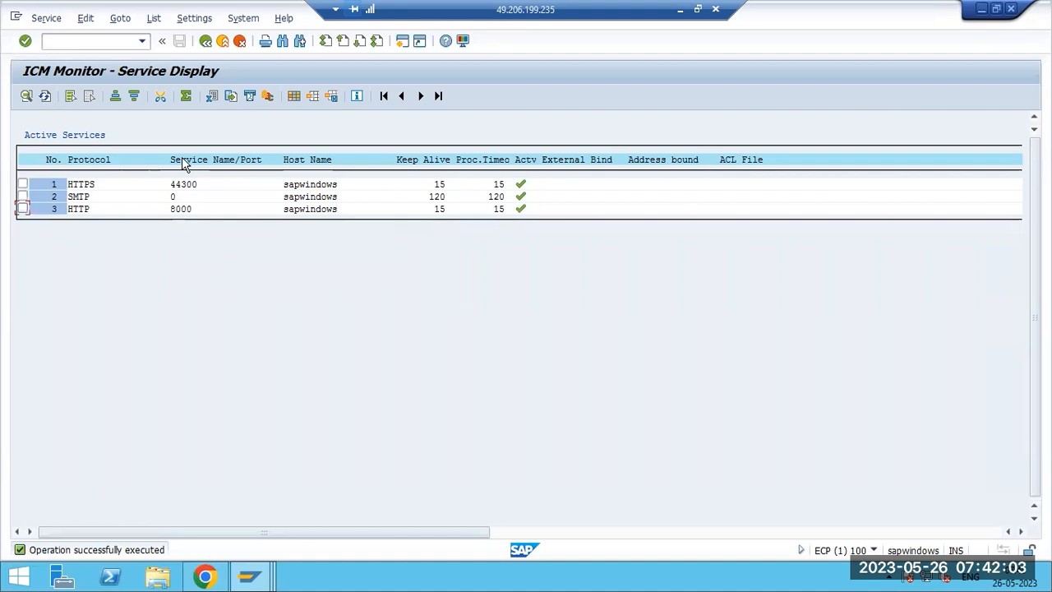
left_click(205, 41)
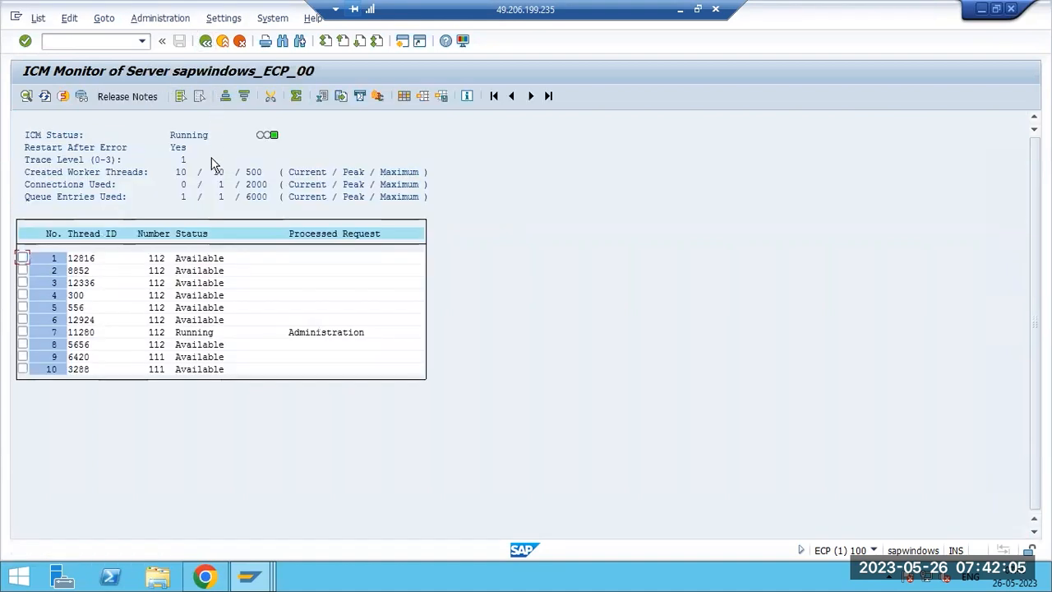
left_click(218, 578)
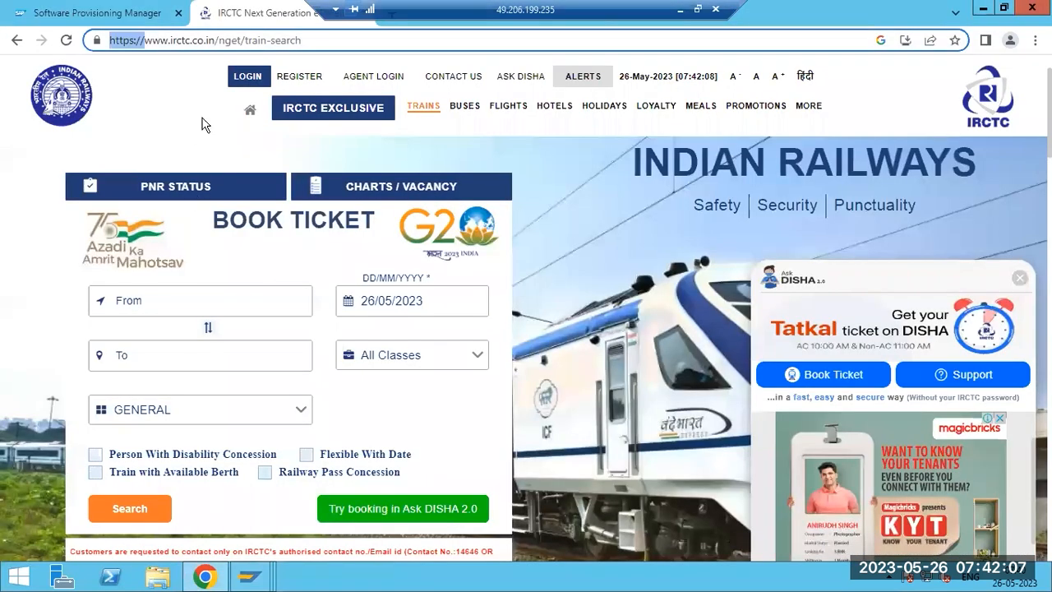
left_click_drag(214, 41, 103, 42)
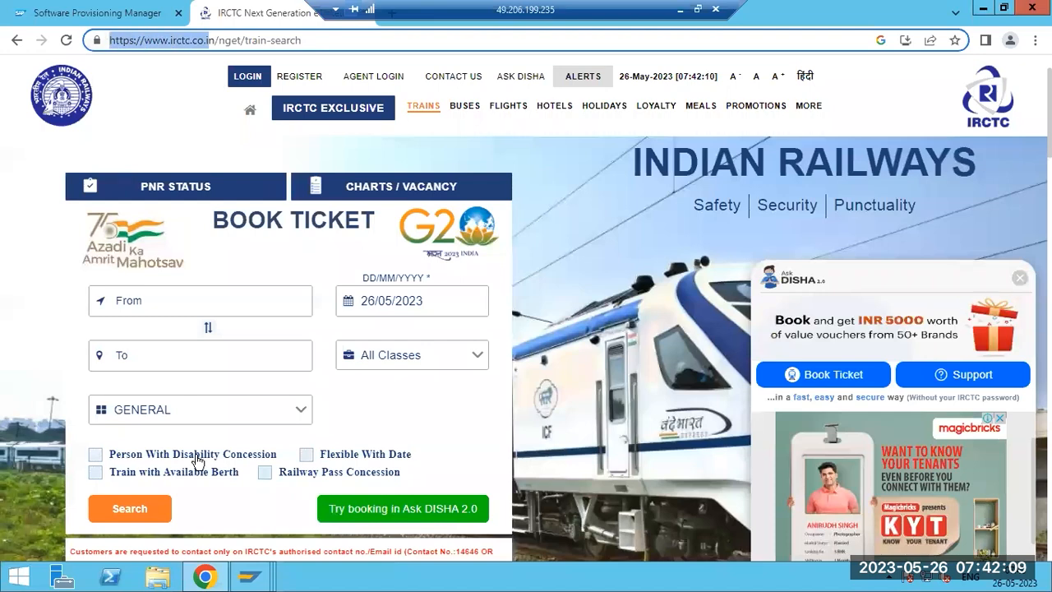
left_click(206, 577)
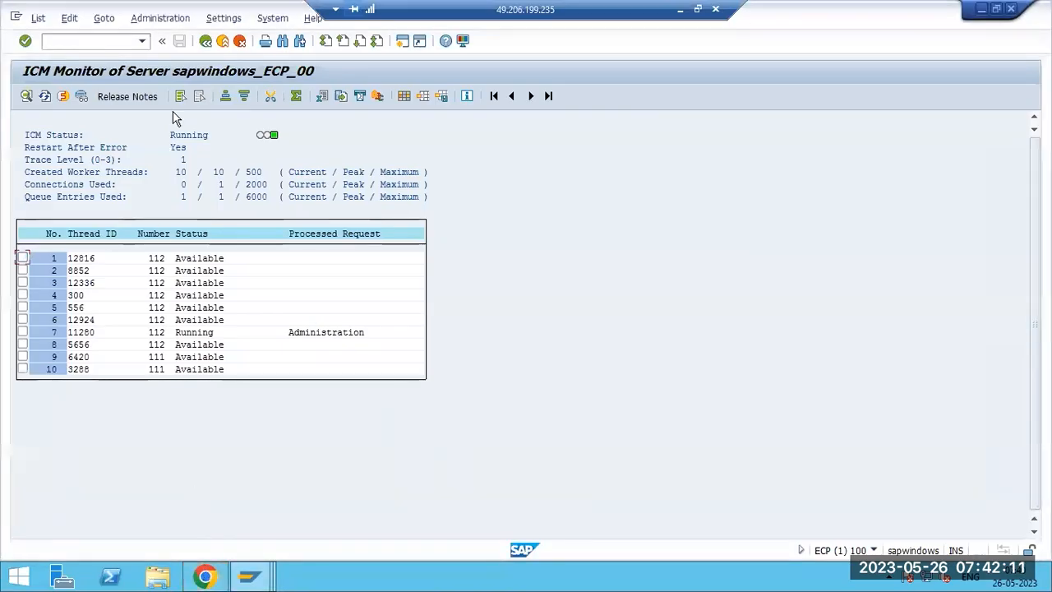
- Exit the ICM Monitor and add the line "SICF - for service activation or deactivation" below the port notes in Paint
left_click(206, 40)
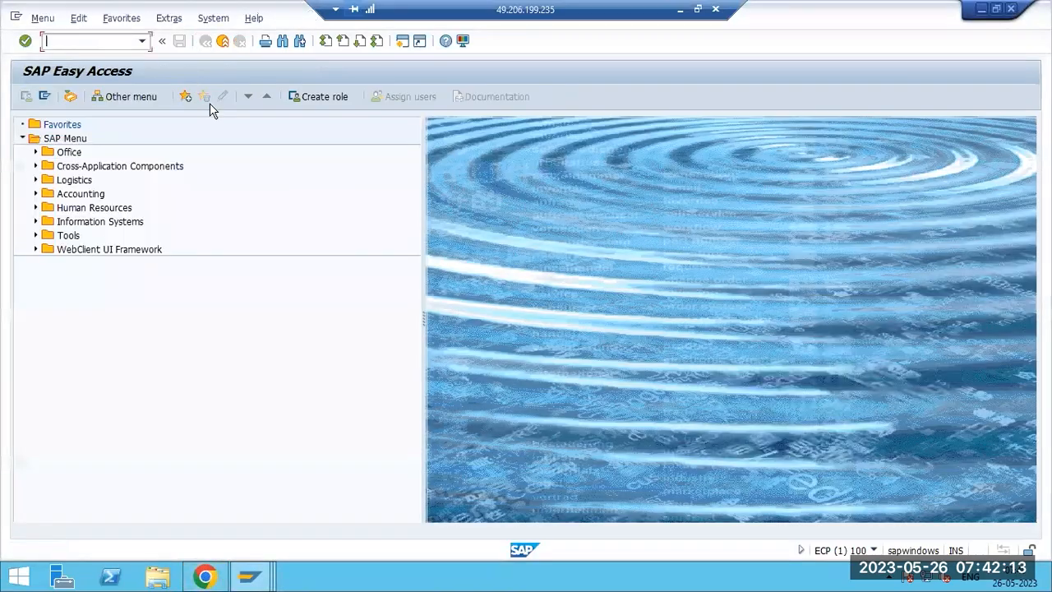
left_click(681, 9)
left_click(222, 213)
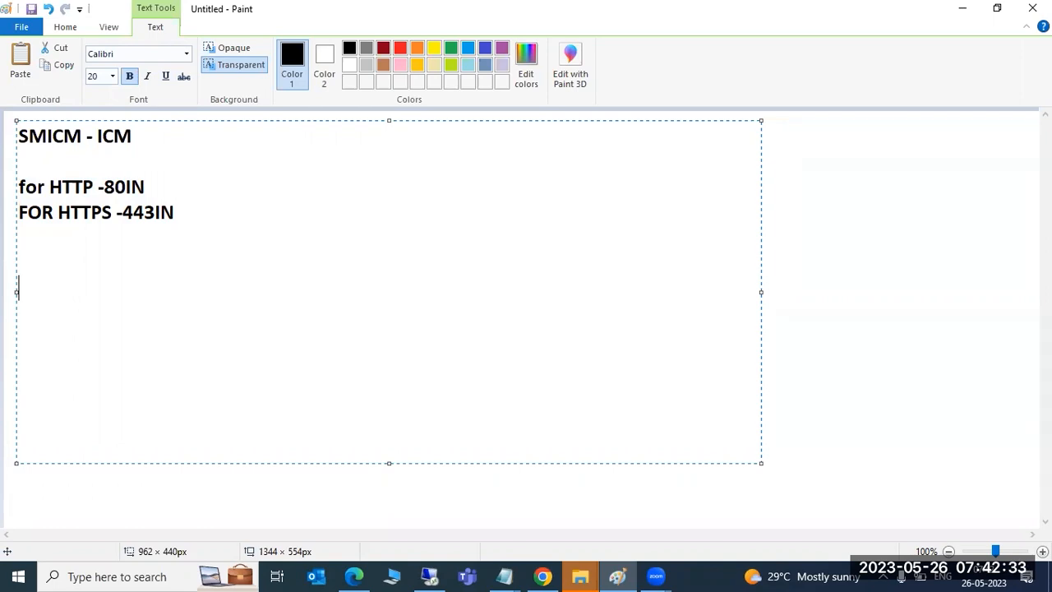
type("F - for s")
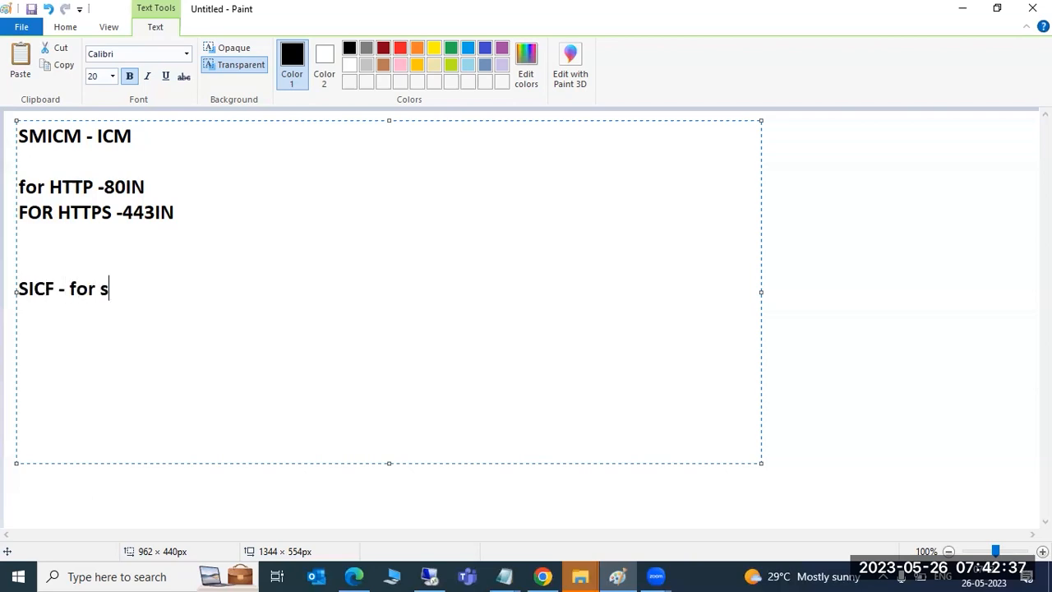
type("ervice activation or deactivation")
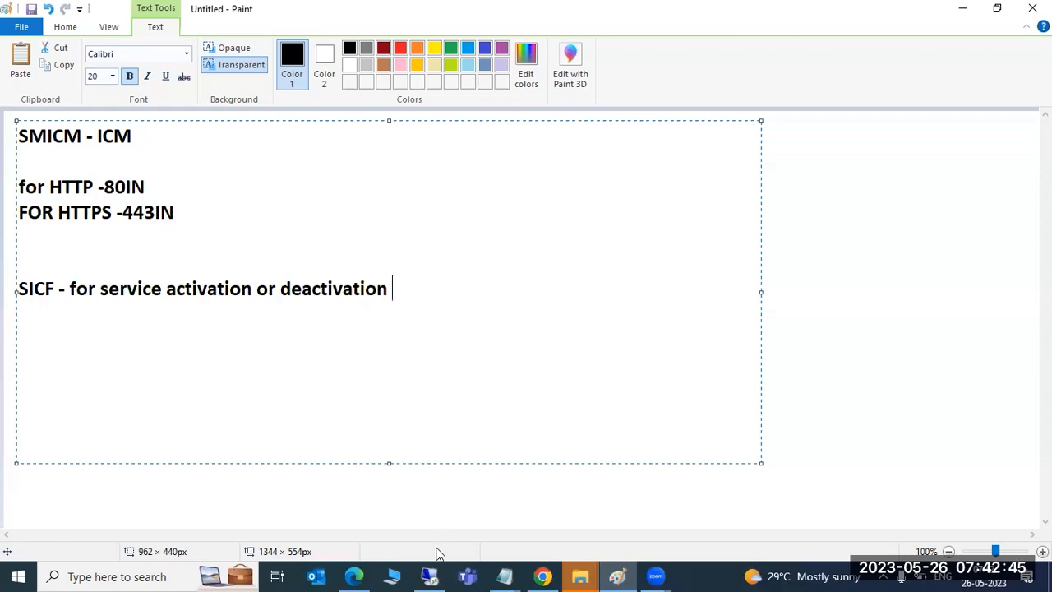
- Return to the remote desktop's Chrome and highlight the "nget" and "train-search" path segments of the IRCTC address in turn
left_click(429, 576)
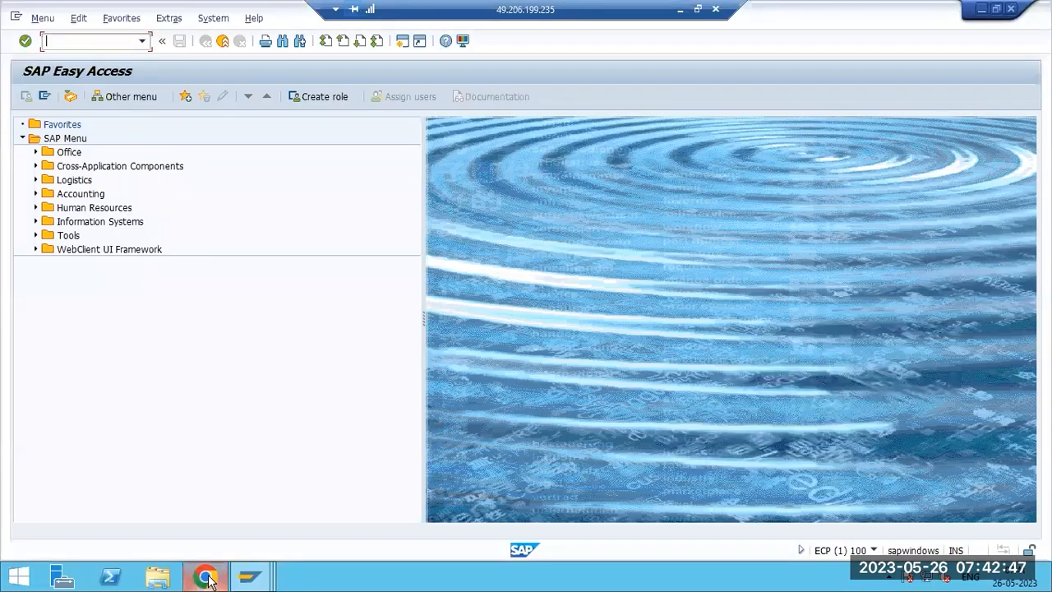
left_click(202, 576)
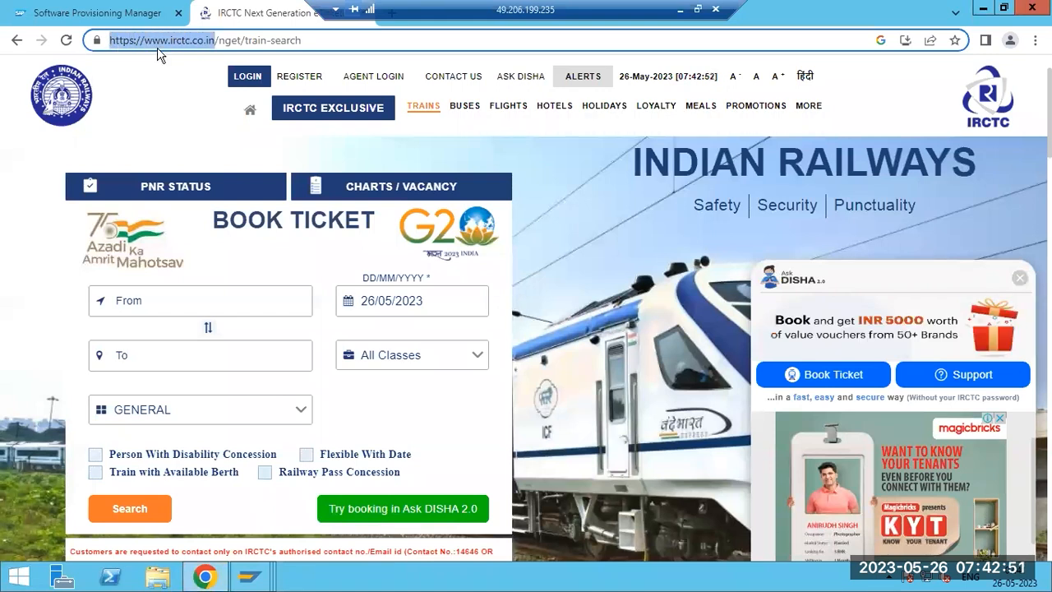
key("Right")
key("Right")
key("shift+Right")
key("shift+Right")
key("shift+Right")
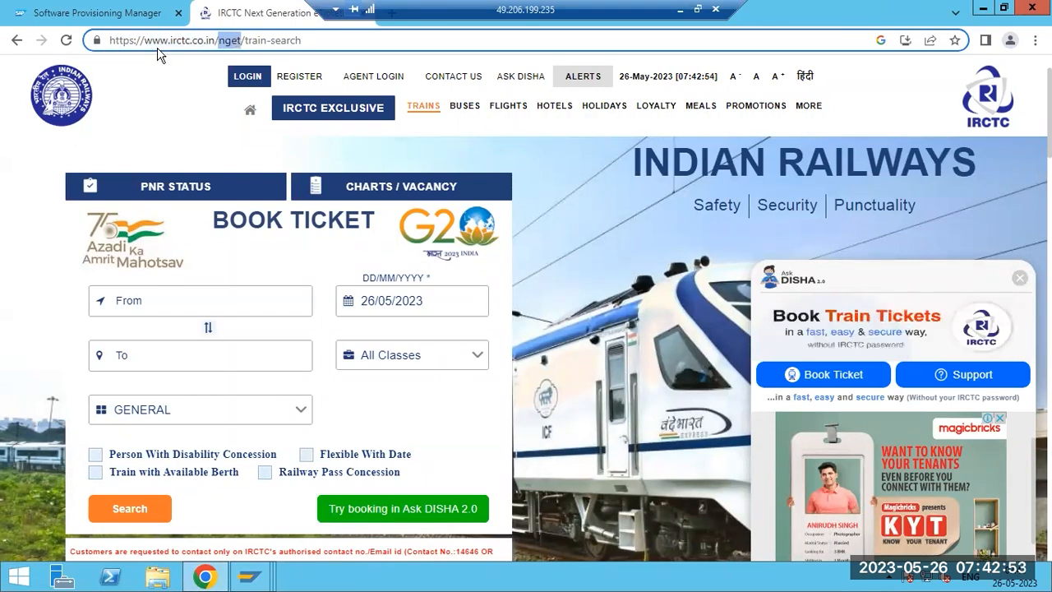
key("Right")
key("Right")
key("shift+Right")
key("shift+Right")
key("shift+Right")
key("shift+Right")
key("shift+Right")
key("shift+Right")
key("shift+Right")
key("shift+Right")
key("shift+Right")
key("shift+Right")
key("shift+Right")
key("shift+Right")
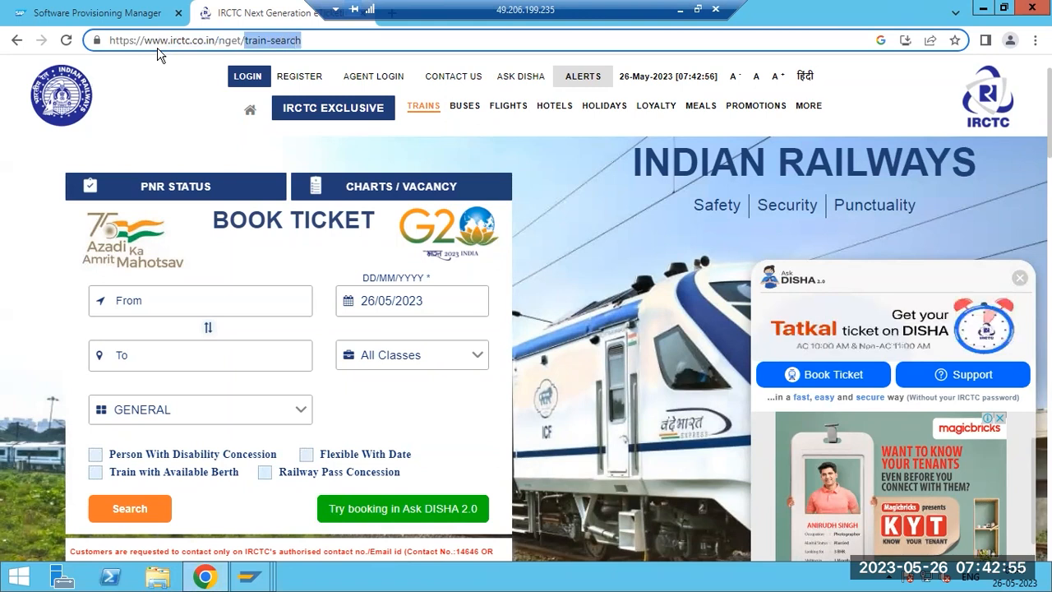
key("Left")
key("Left")
key("shift+Left")
key("shift+Left")
key("shift+Left")
key("shift+Left")
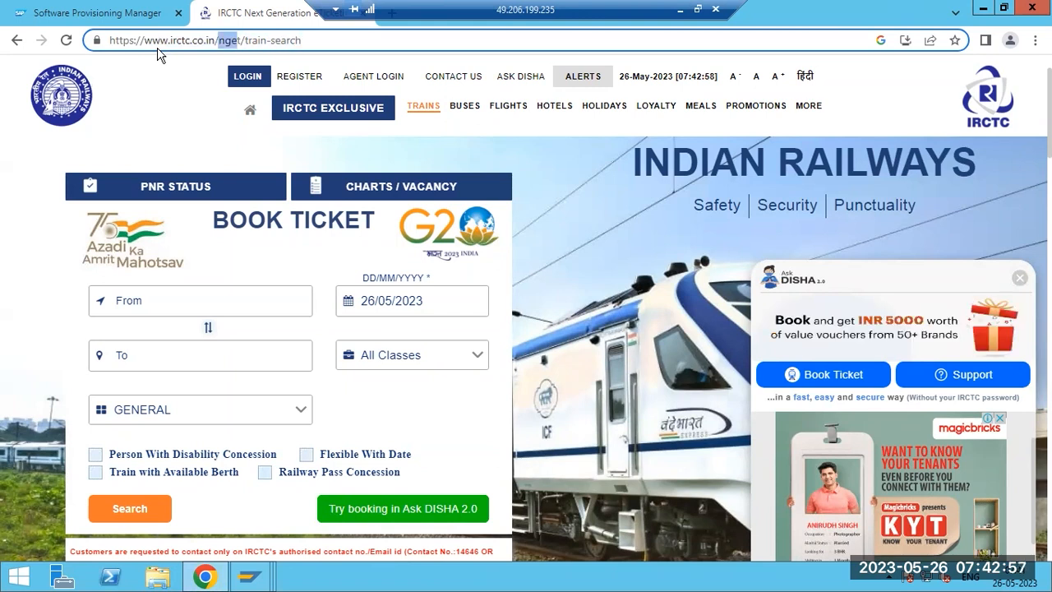
key("Right")
key("Right")
key("shift+Right")
key("shift+Right")
key("shift+Right")
key("shift+Right")
key("shift+Right")
key("shift+Right")
key("shift+Right")
key("shift+Right")
key("shift+Right")
key("shift+Right")
key("shift+Right")
key("shift+Right")
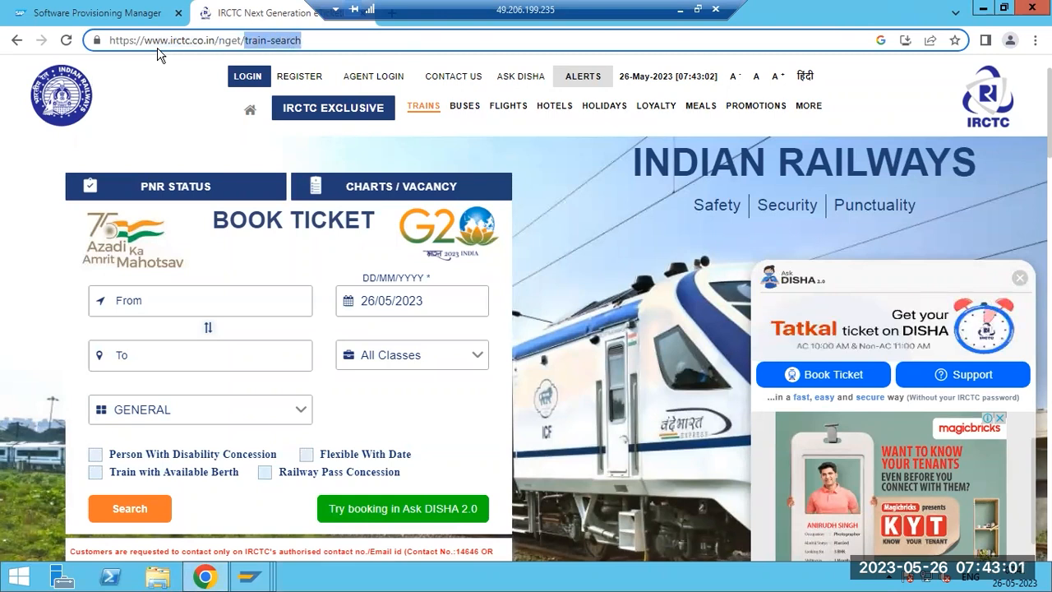
- Switch to an SAP Easy Access session and start transaction SICF
left_click(251, 576)
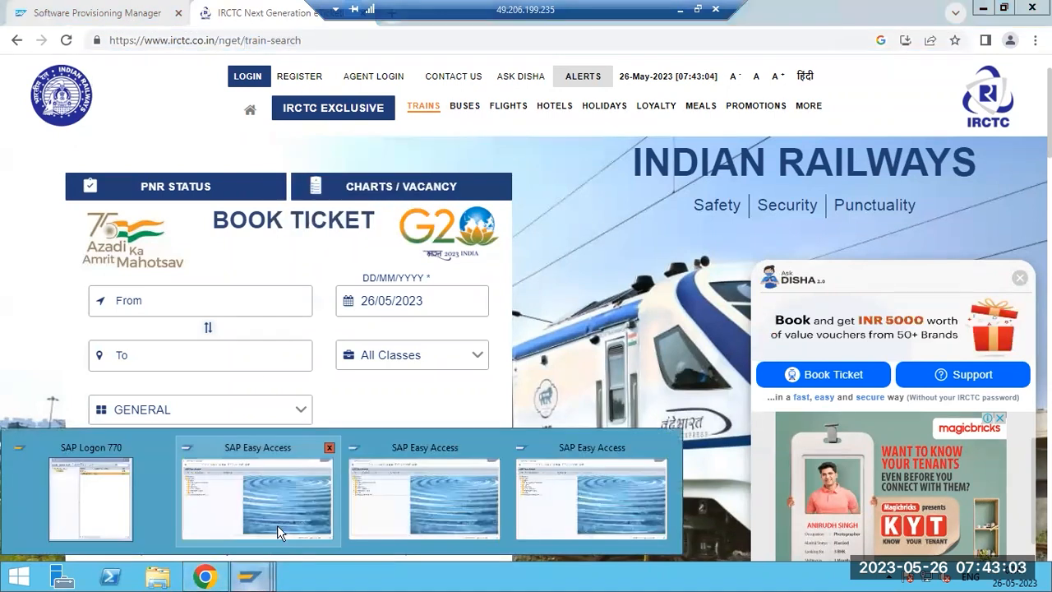
left_click(280, 533)
type("sicf")
key("Return")
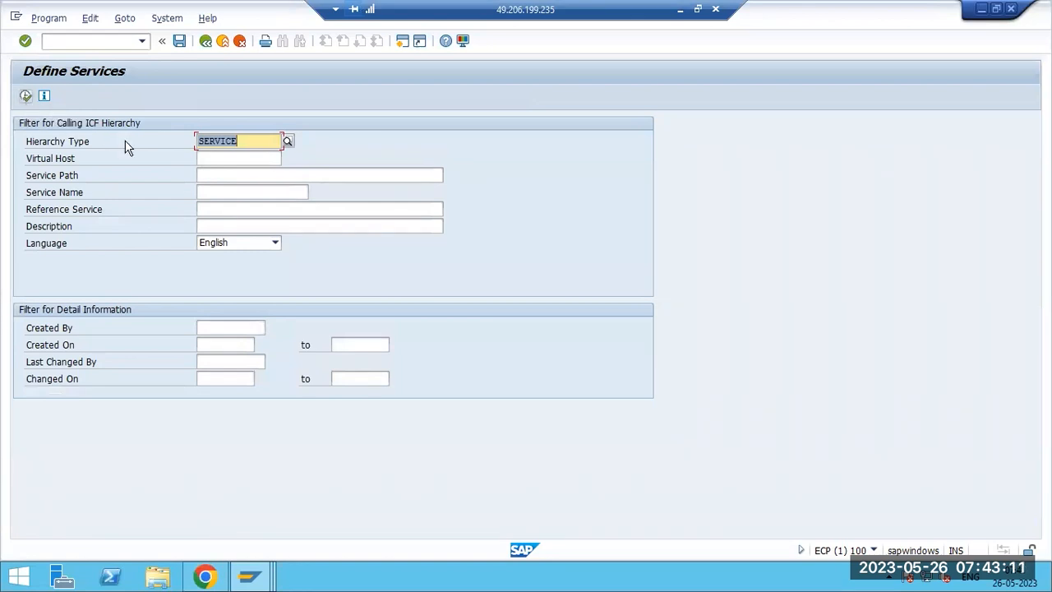
- Display the unfiltered SERVICE hierarchy, expand default_host and sap to browse the services, and return to the selection screen
left_click(198, 174)
left_click(201, 192)
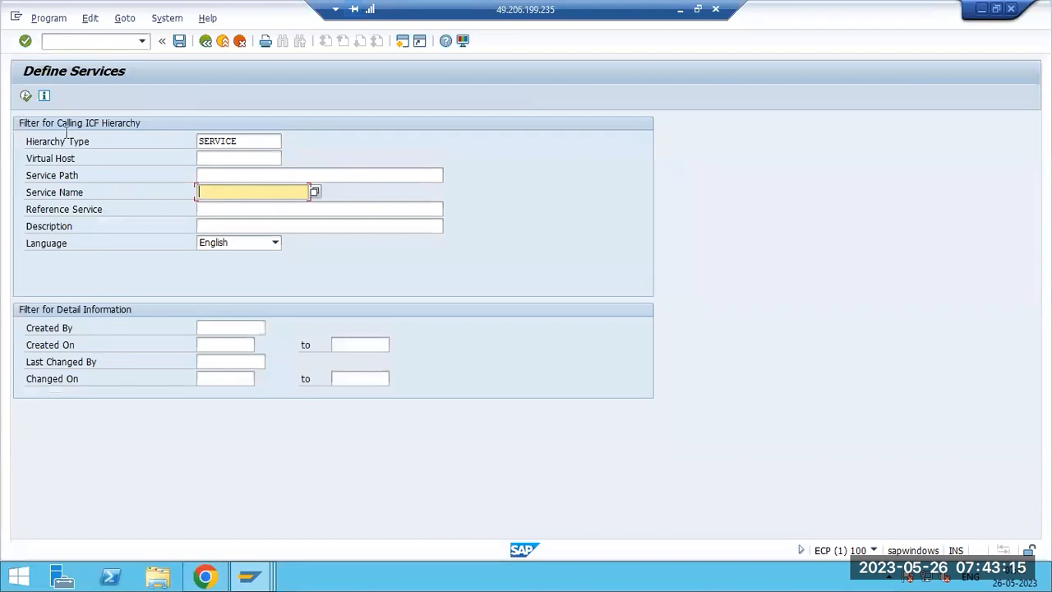
left_click(26, 96)
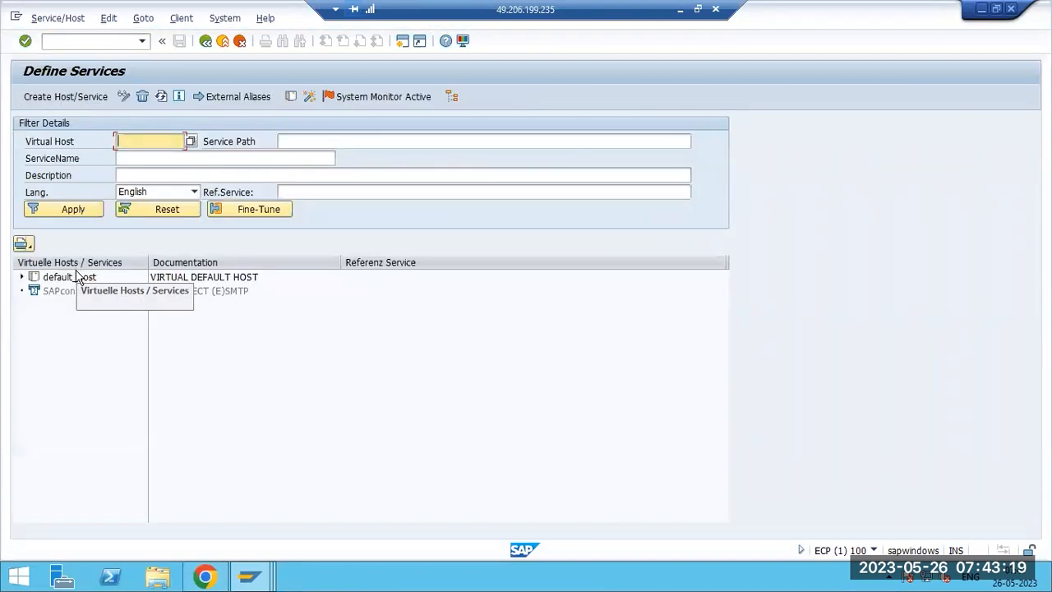
left_click(23, 277)
left_click(35, 292)
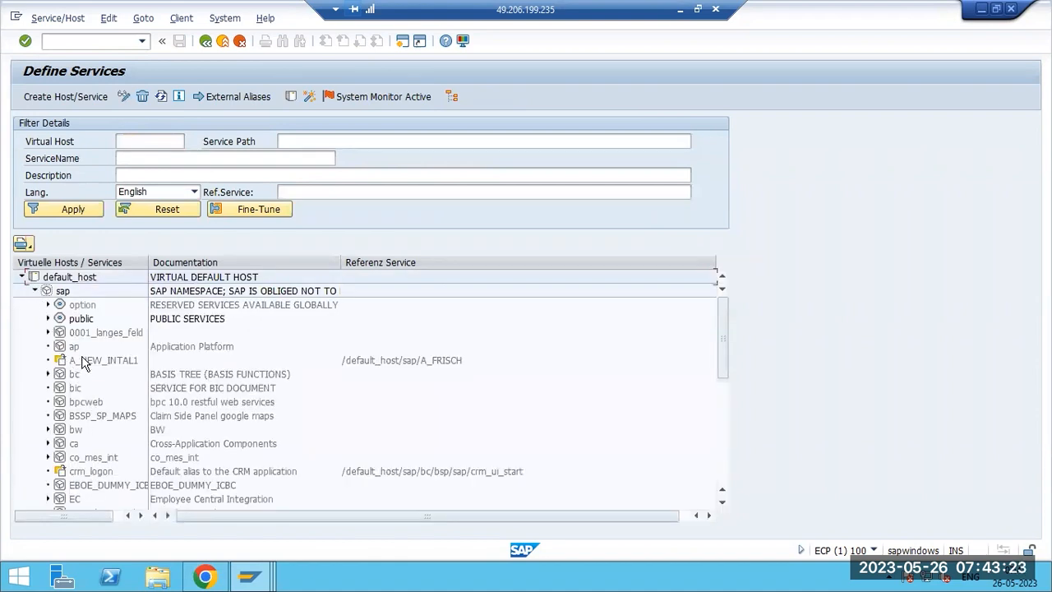
scroll(102, 303, "down", 2)
key("F3")
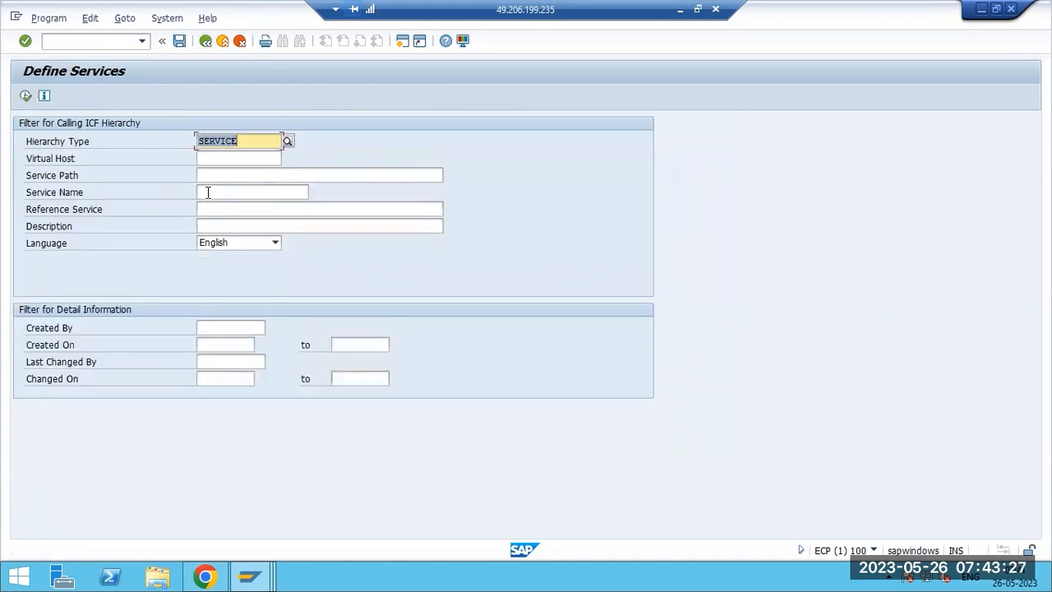
- Filter the services by name WEBGUI, activate the webgui service under gui/sap/its, and dismiss the Internet Explorer security message
left_click(208, 192)
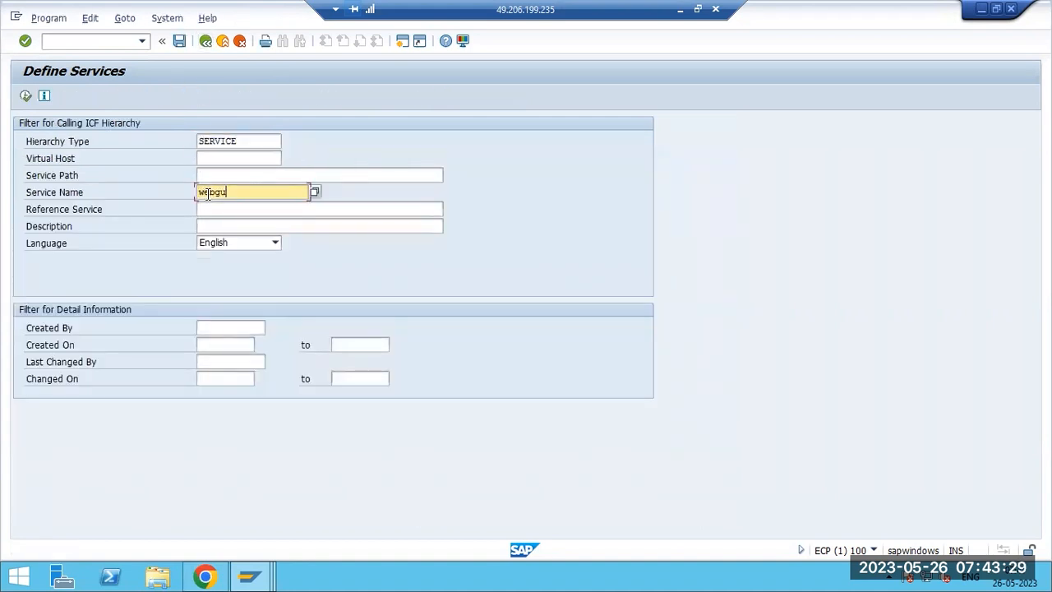
left_click(26, 96)
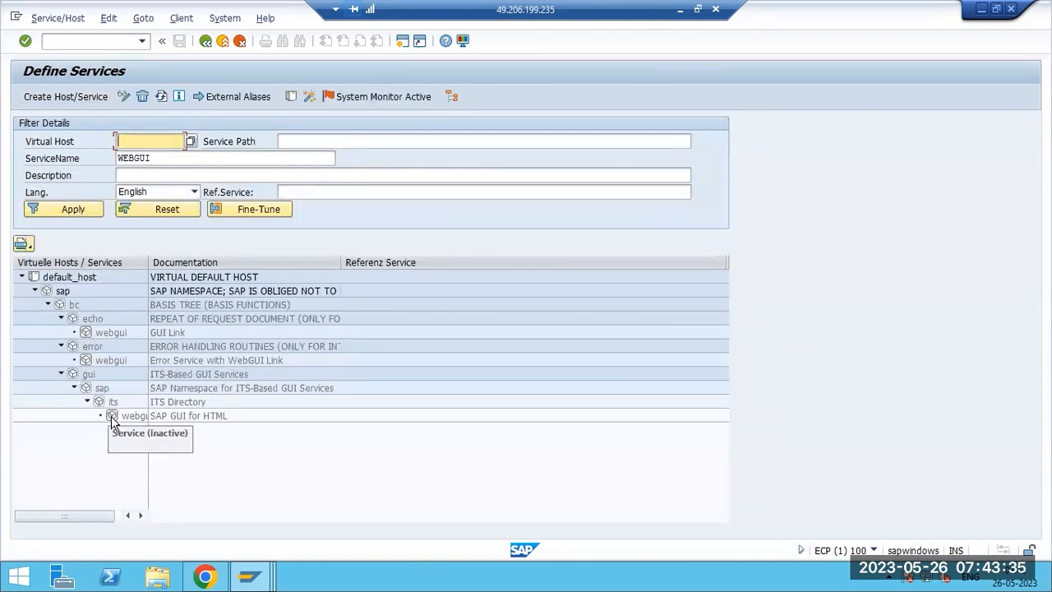
right_click(115, 421)
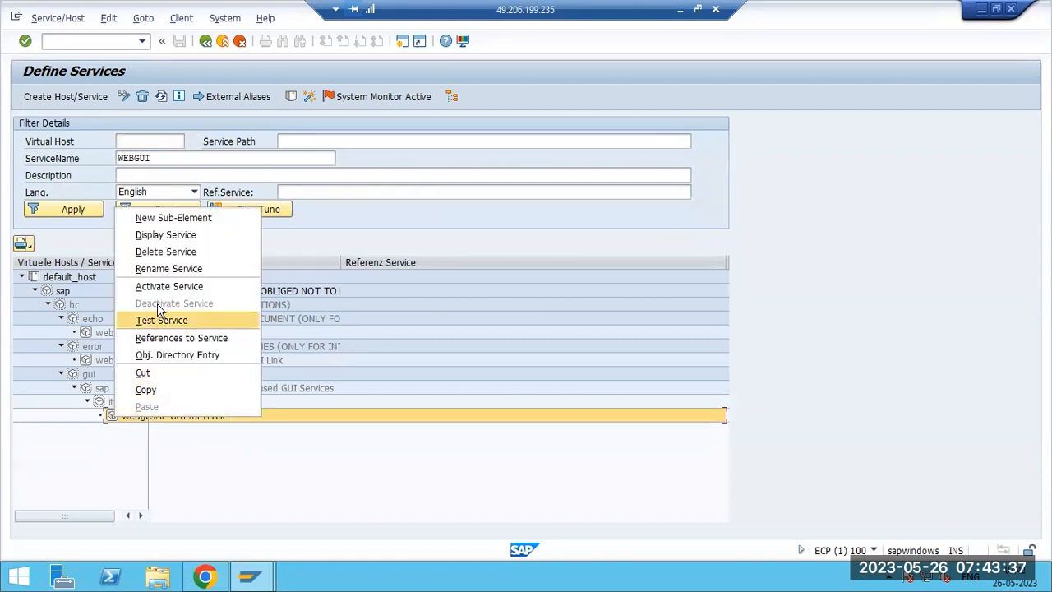
left_click(156, 287)
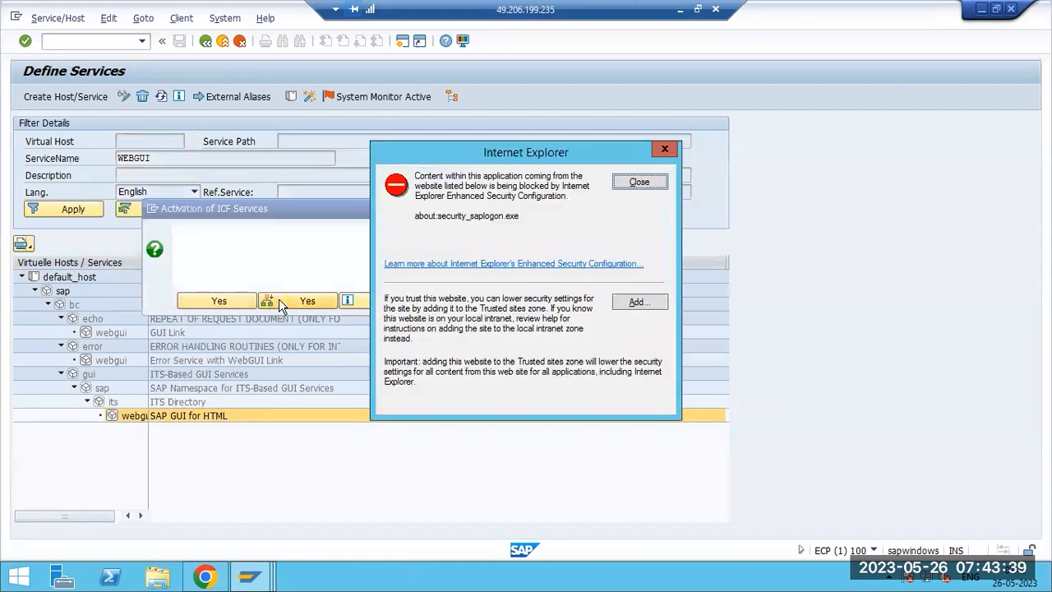
left_click(639, 181)
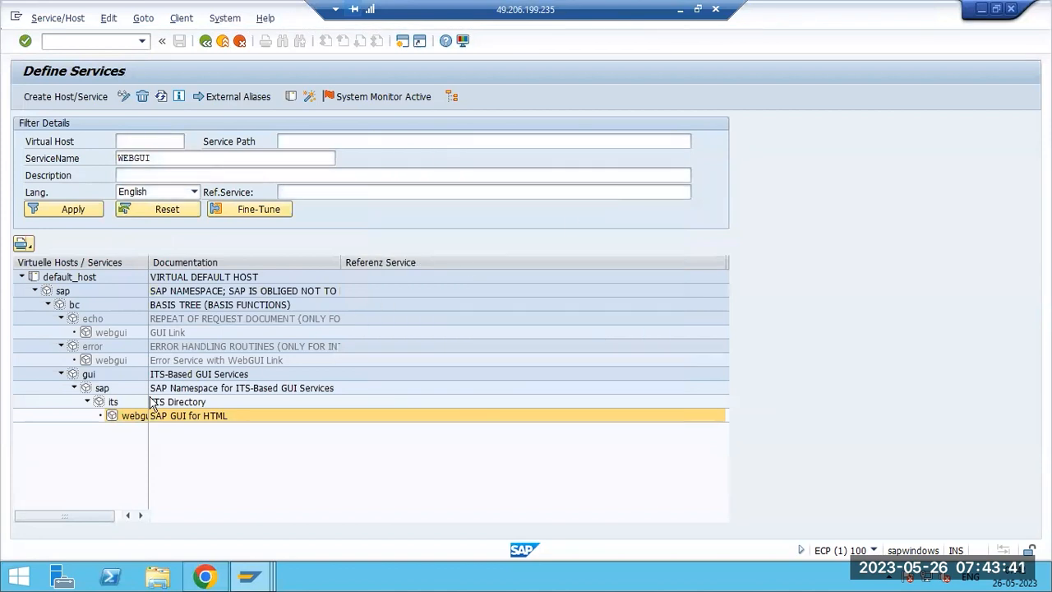
- Activate the webgui service under the error node together with its subtree and dismiss the Internet Explorer security message
right_click(101, 361)
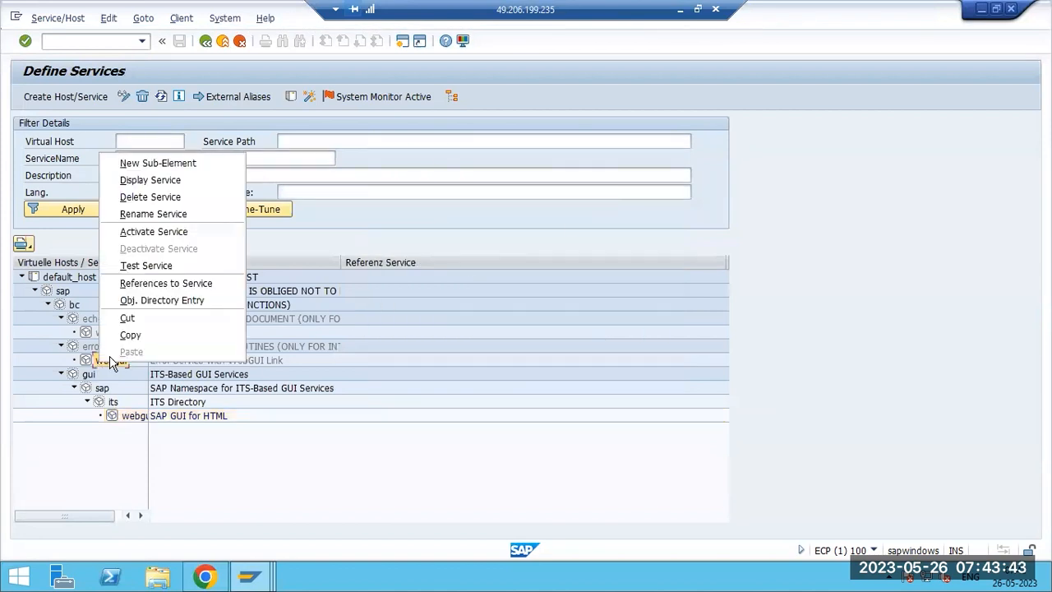
left_click(148, 232)
left_click(310, 299)
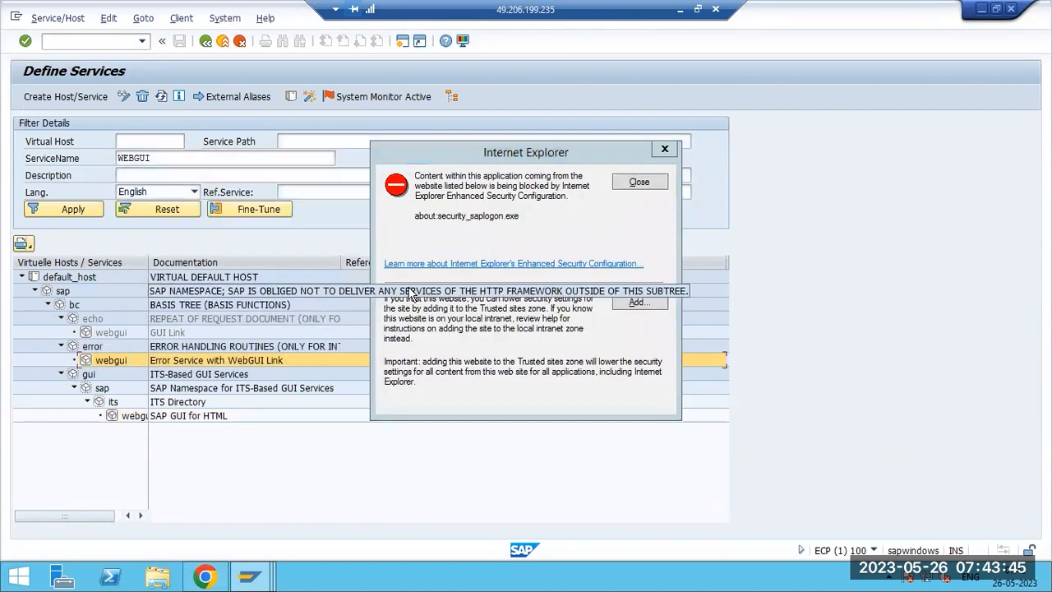
left_click(630, 184)
- Activate the webgui service under the echo node together with its subtree and dismiss the Internet Explorer security message
left_click(115, 332)
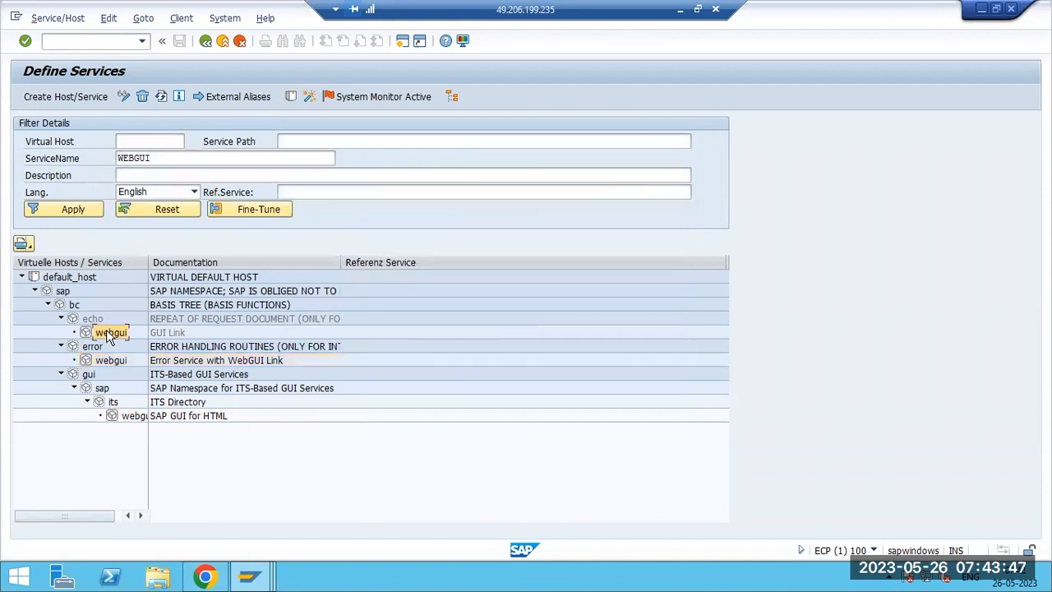
right_click(108, 332)
left_click(146, 409)
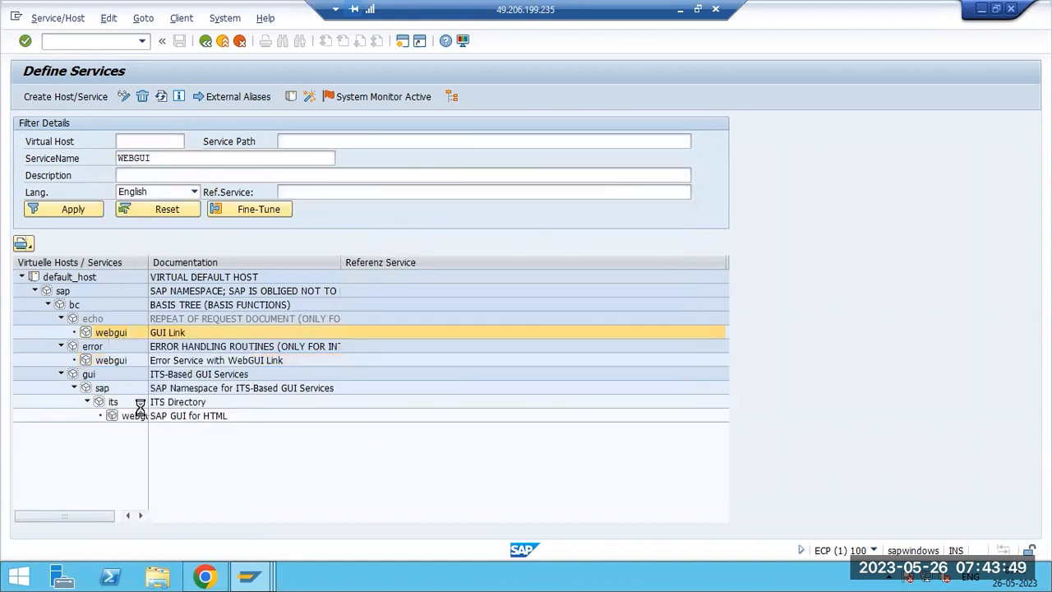
left_click(306, 298)
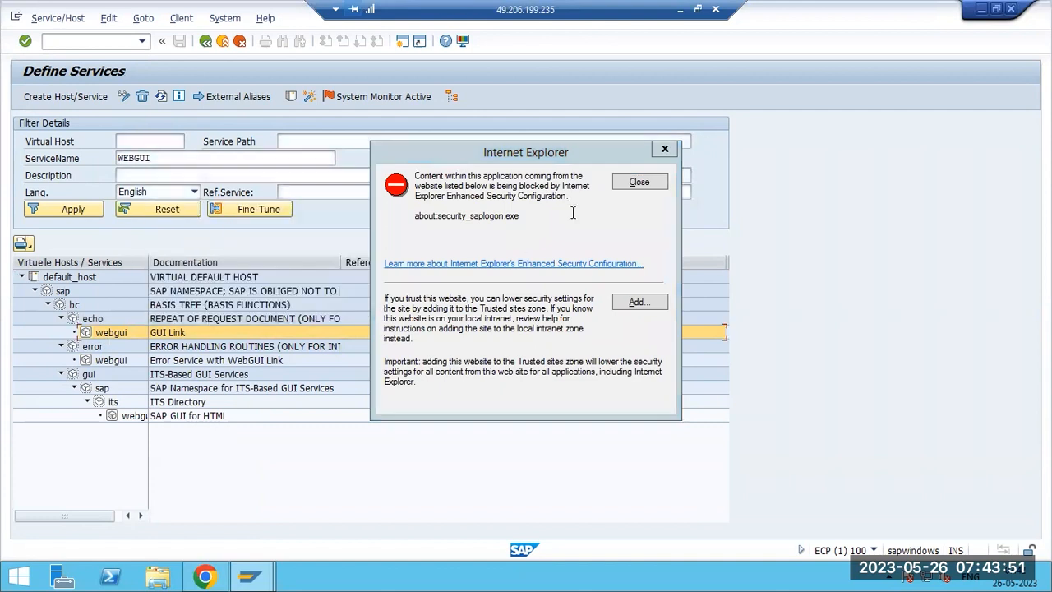
left_click(633, 185)
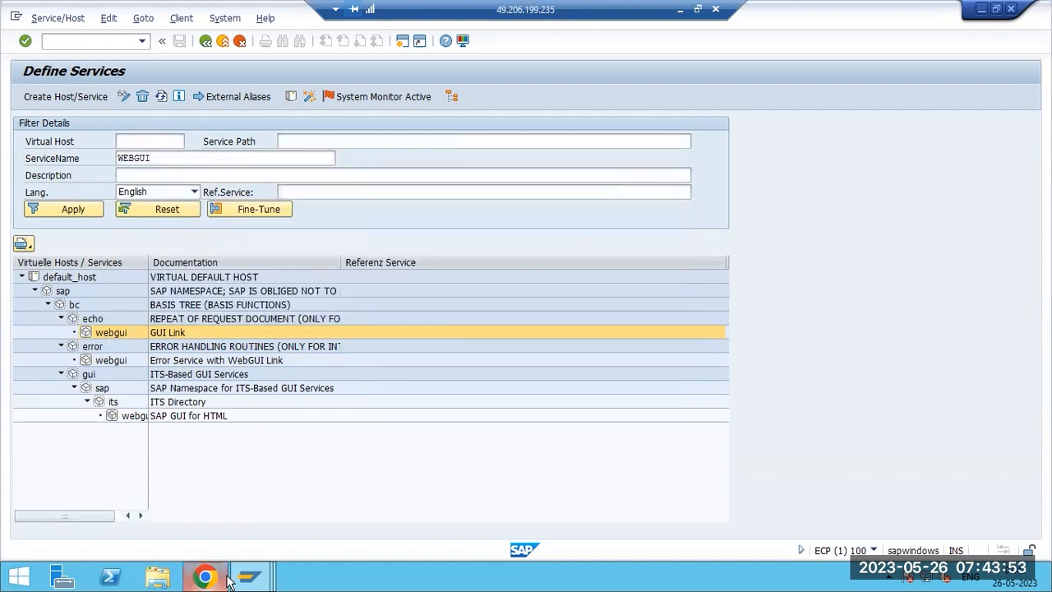
- Test the webgui service under gui/sap/its, highlight its URL in the security prompt, and allow it to open in the browser
mouse_move(249, 578)
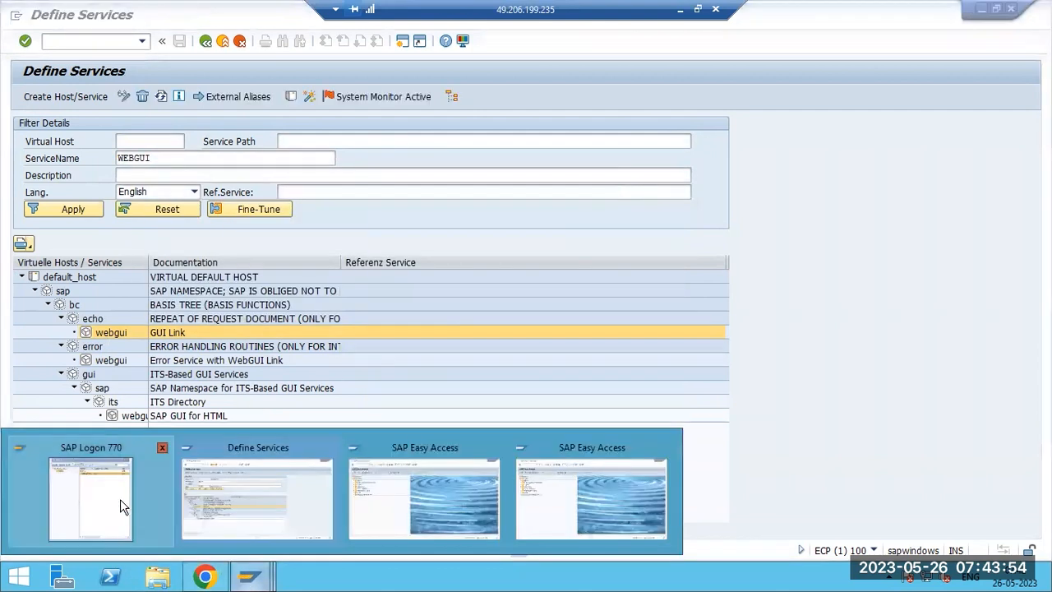
left_click(305, 445)
right_click(114, 417)
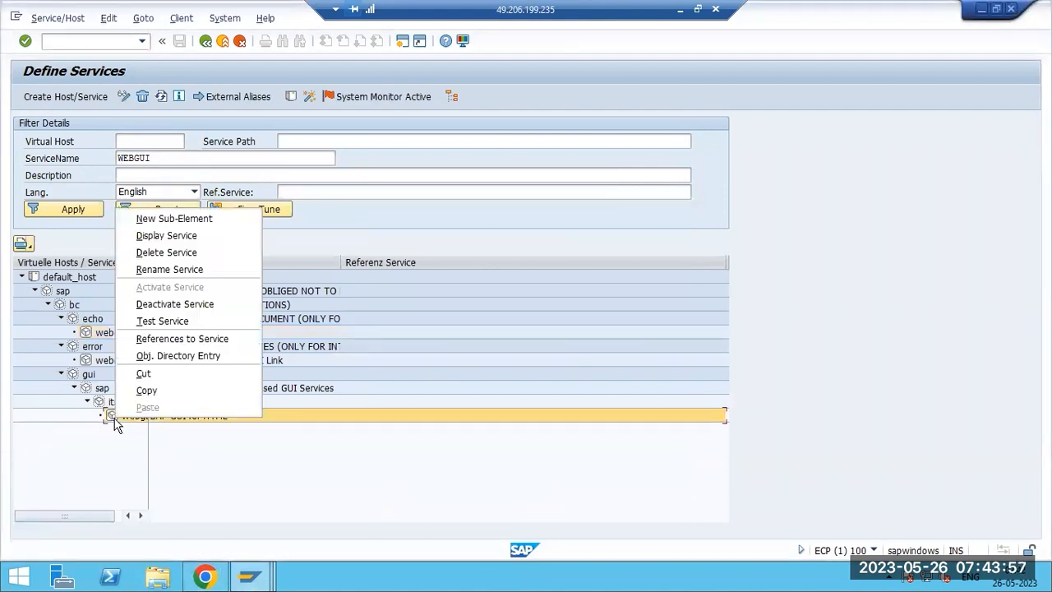
left_click(160, 320)
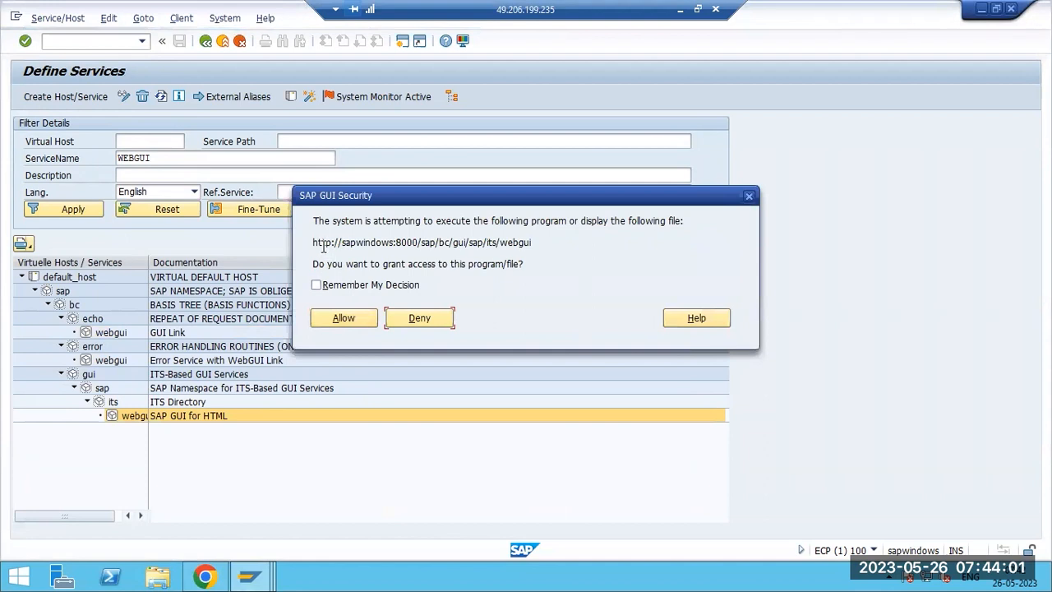
left_click_drag(314, 241, 536, 243)
left_click(357, 245)
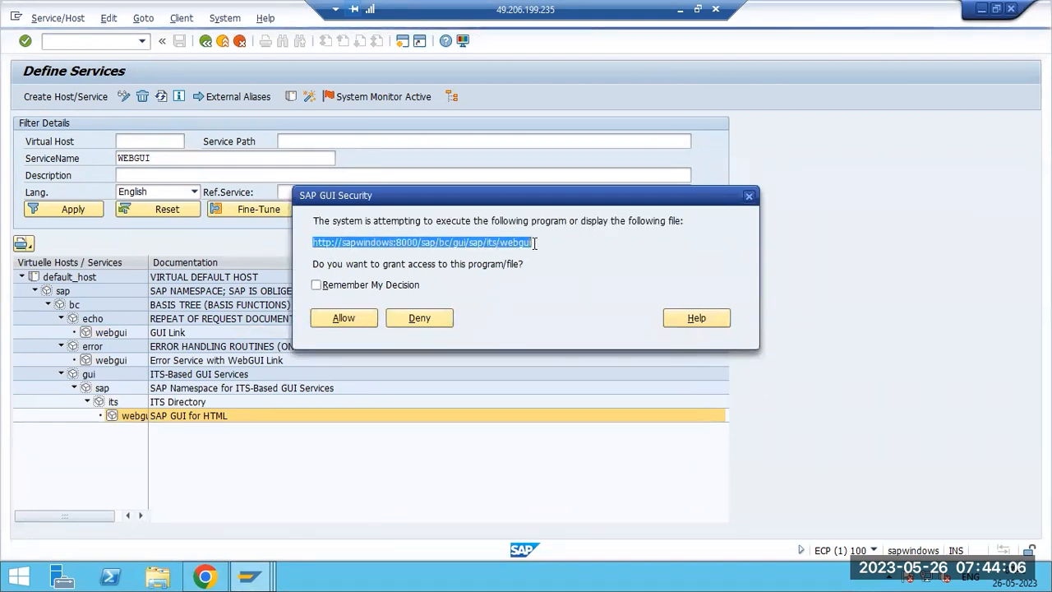
left_click(338, 320)
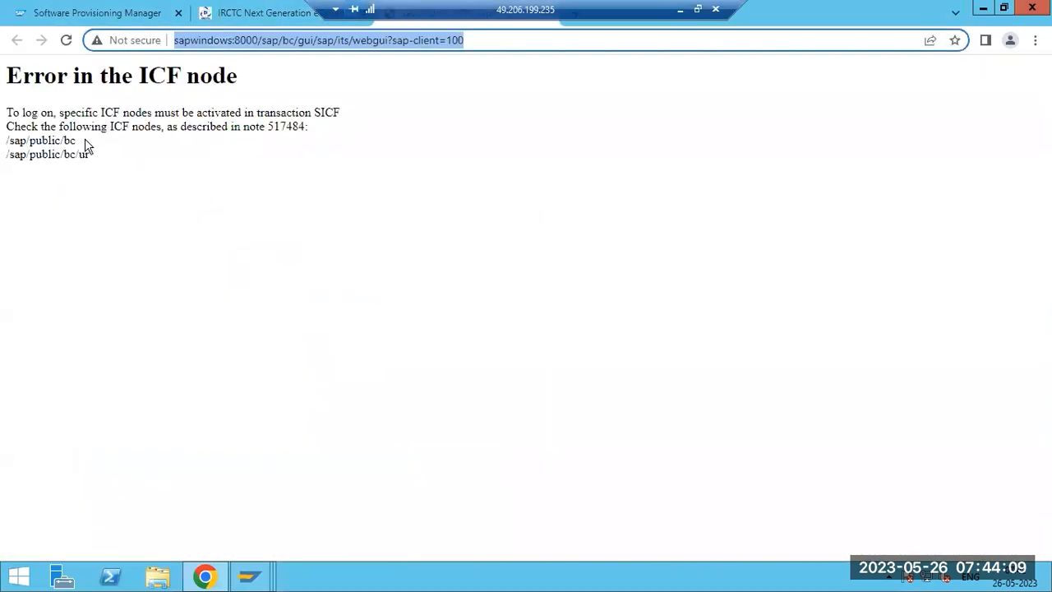
- Copy the node path /sap/public/bc from the ICF error page and switch back to the SAP Define Services window
left_click(249, 576)
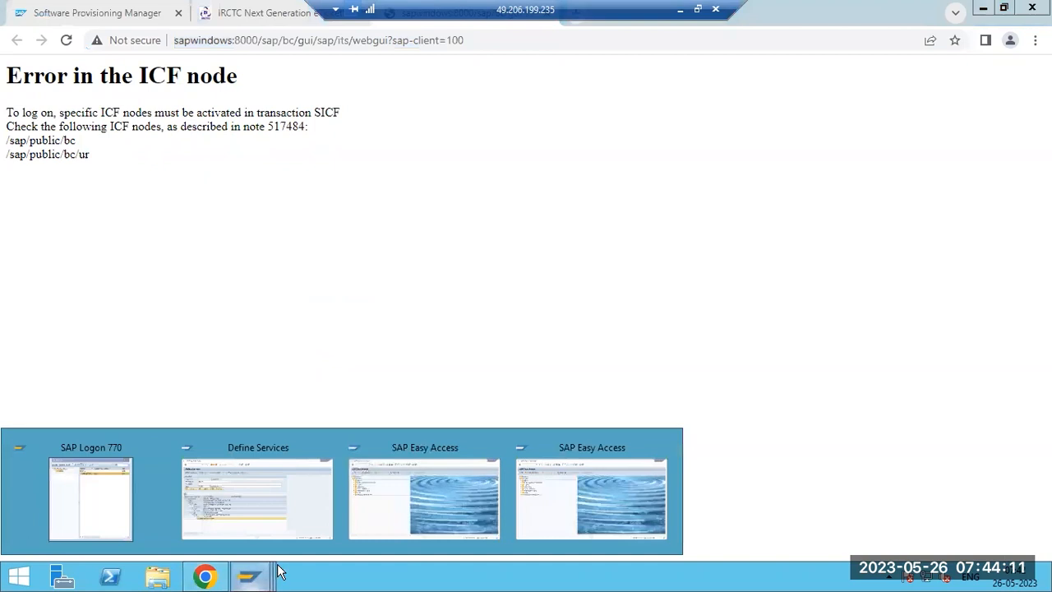
left_click_drag(7, 140, 87, 151)
key("ctrl+c")
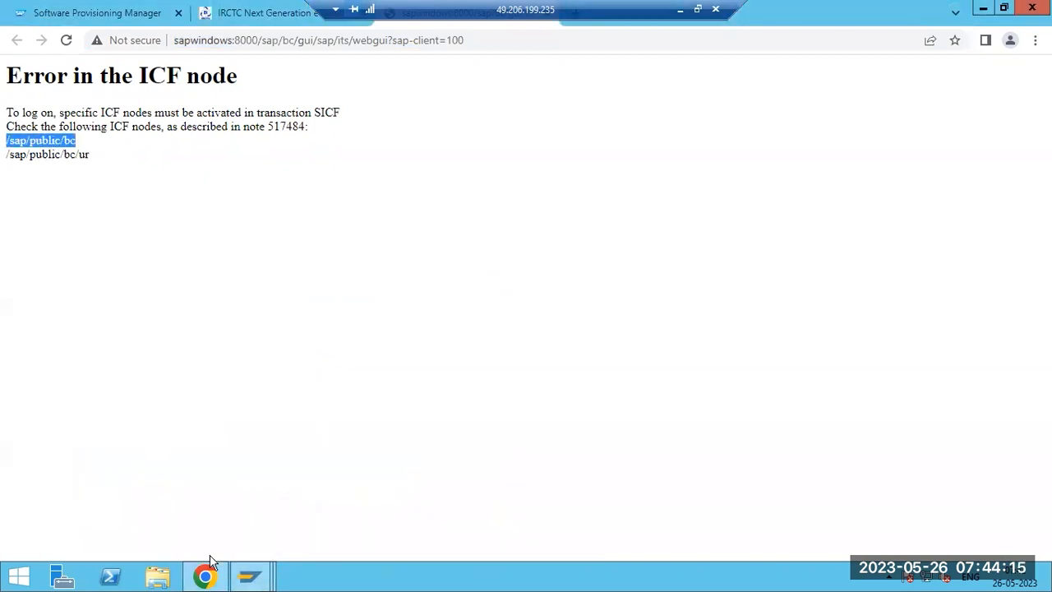
left_click(249, 576)
left_click(321, 502)
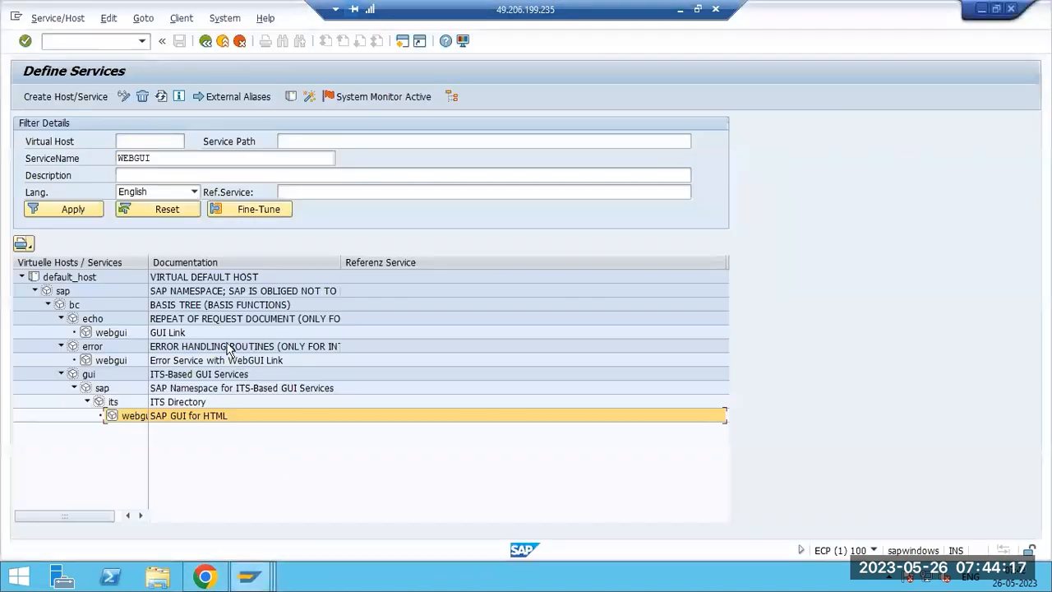
- Clear the WEBGUI service name filter and filter the services by the service path /sap/public/bc
left_click(173, 158)
key("BackSpace")
key("BackSpace")
key("BackSpace")
key("BackSpace")
key("BackSpace")
key("BackSpace")
left_click(296, 142)
key("ctrl+v")
left_click(71, 212)
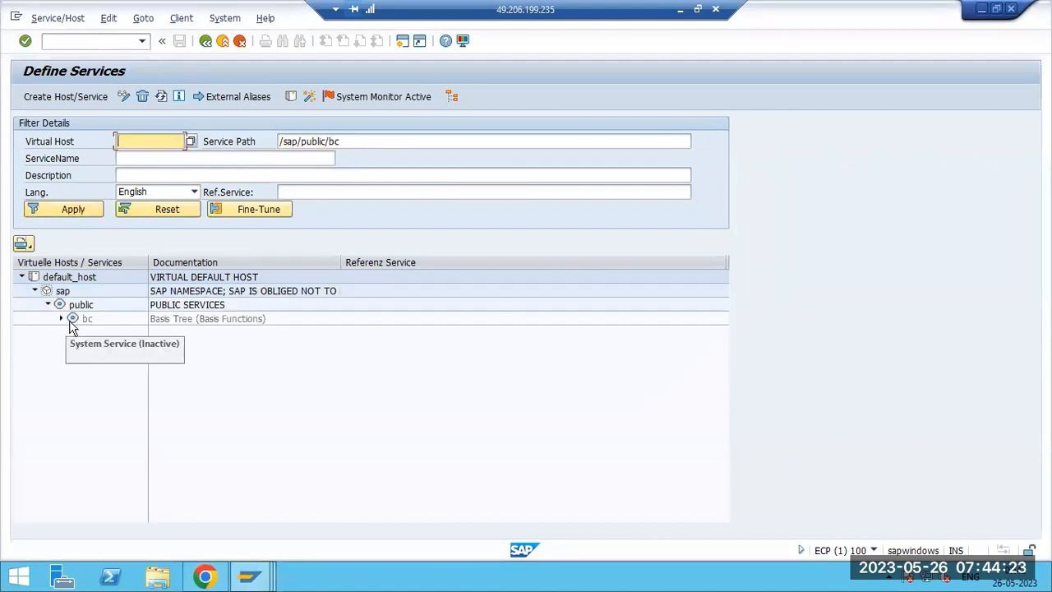
- Activate the bc service under sap/public together with its subtree, dismiss the Internet Explorer security message, and expand the node
right_click(71, 323)
left_click(115, 400)
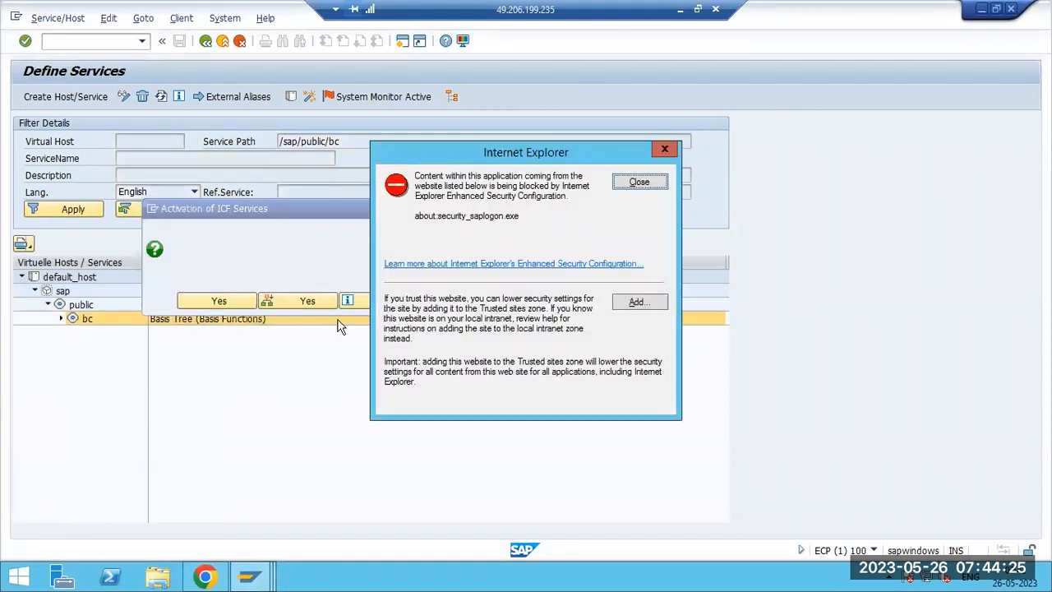
left_click(304, 301)
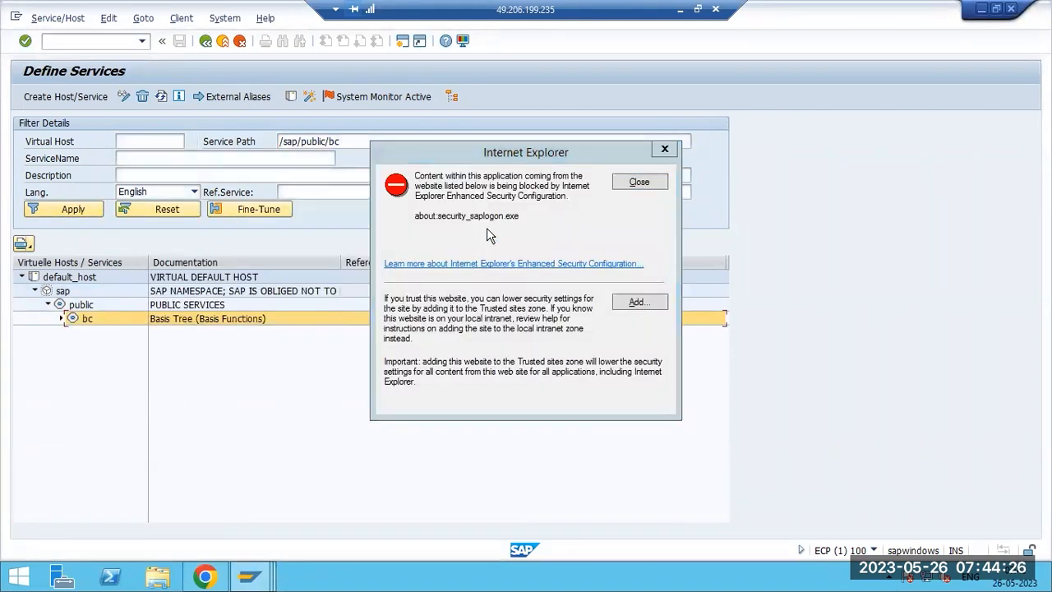
left_click(633, 184)
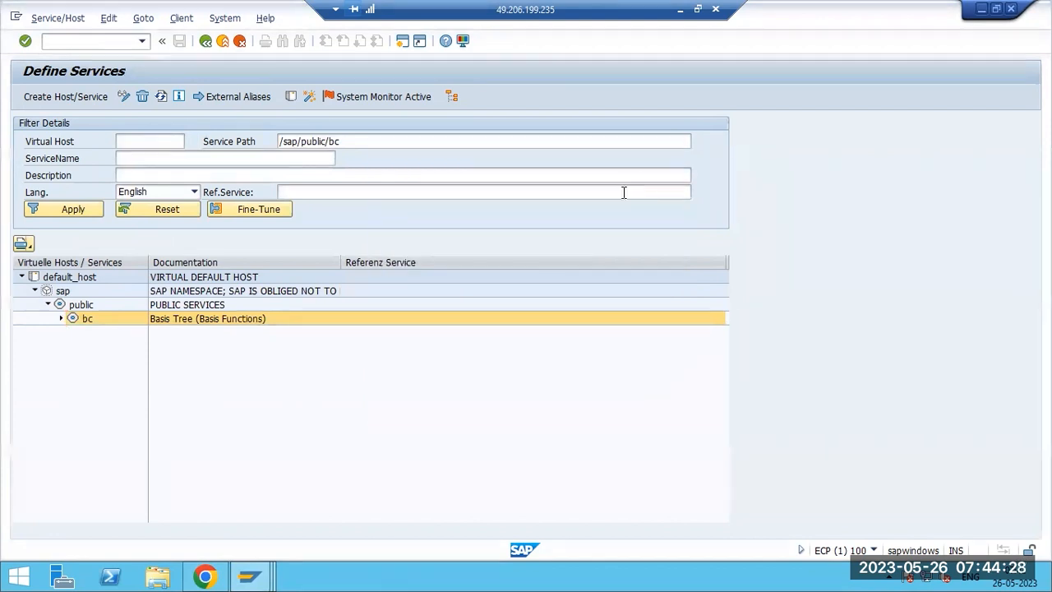
left_click(62, 318)
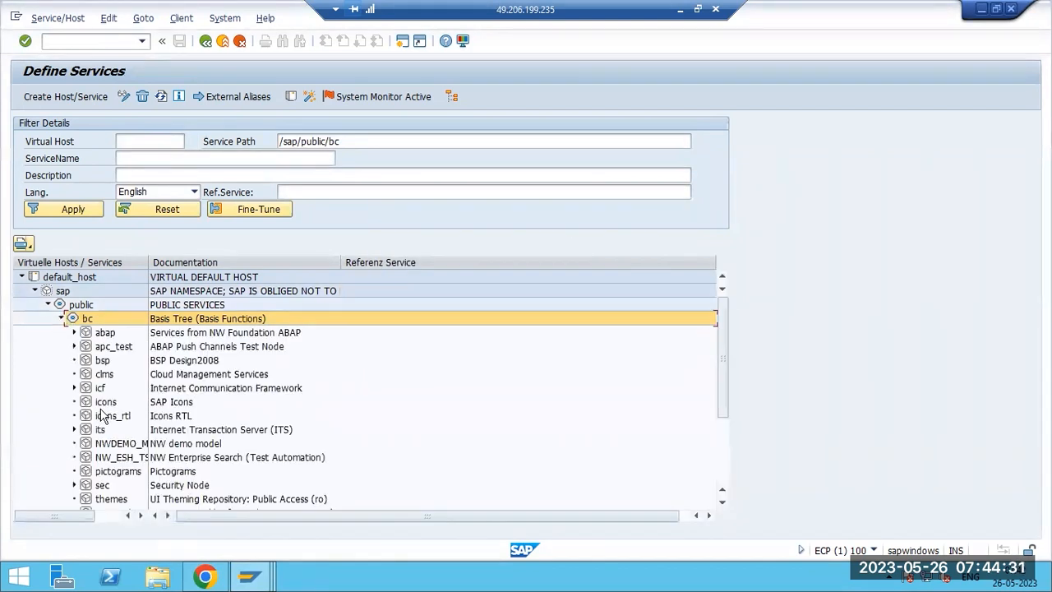
- Switch to Chrome, highlight the host, port and path parts of the webgui URL, and load the page again
left_click(204, 576)
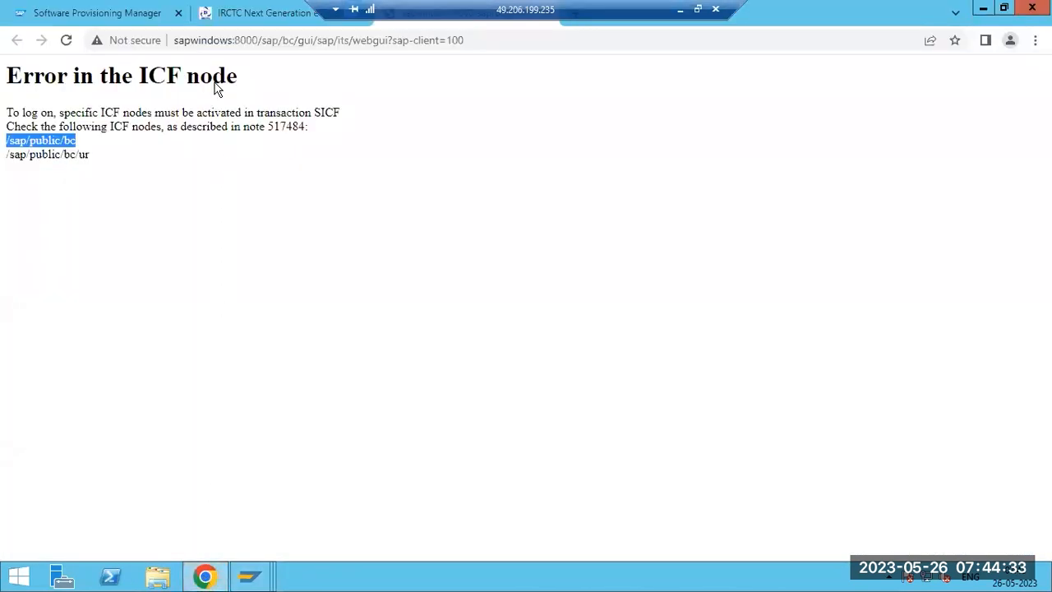
double_click(211, 40)
double_click(245, 40)
left_click_drag(260, 41, 464, 41)
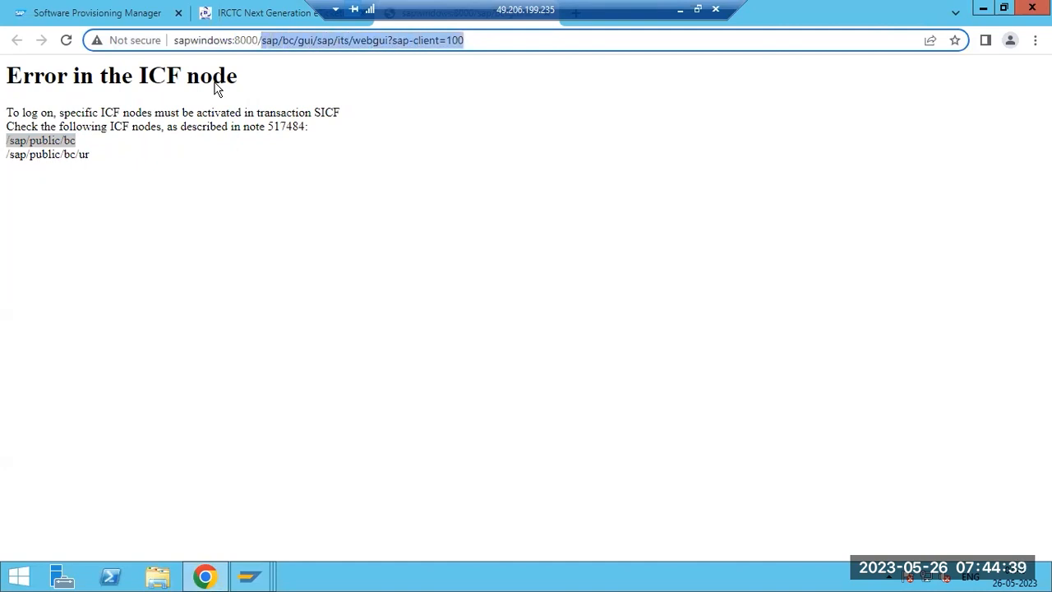
key("Return")
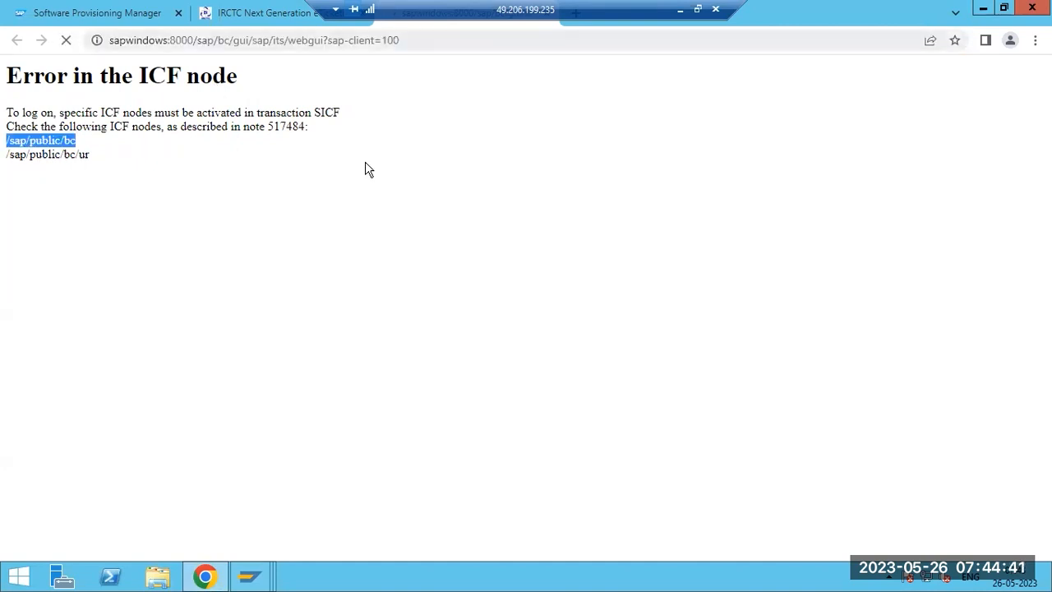
left_click_drag(422, 7, 584, 7)
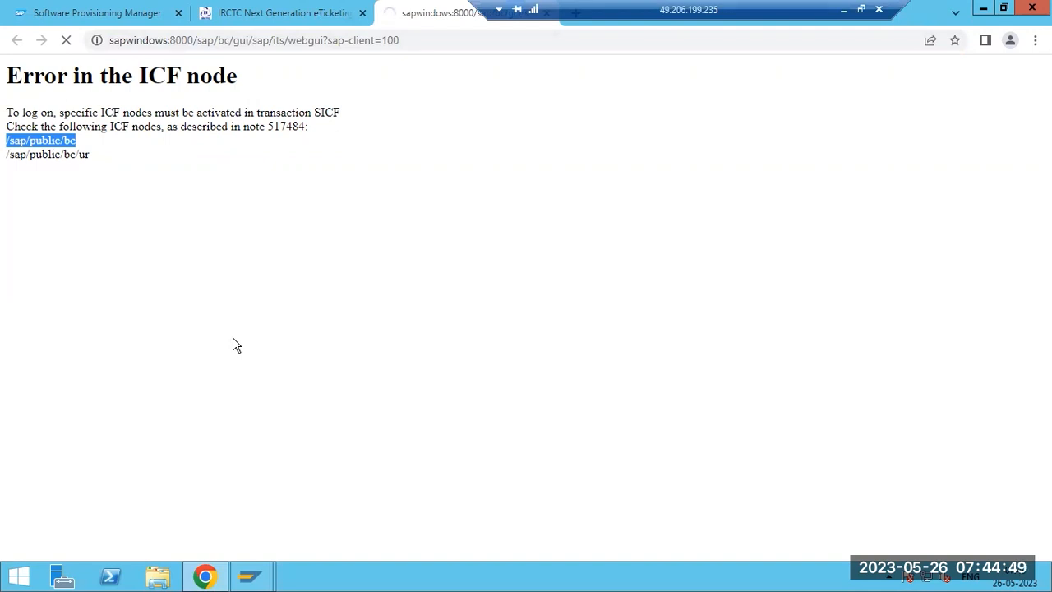
- Retry the webgui page in Chrome by refreshing it once the pending load has ended
mouse_move(249, 576)
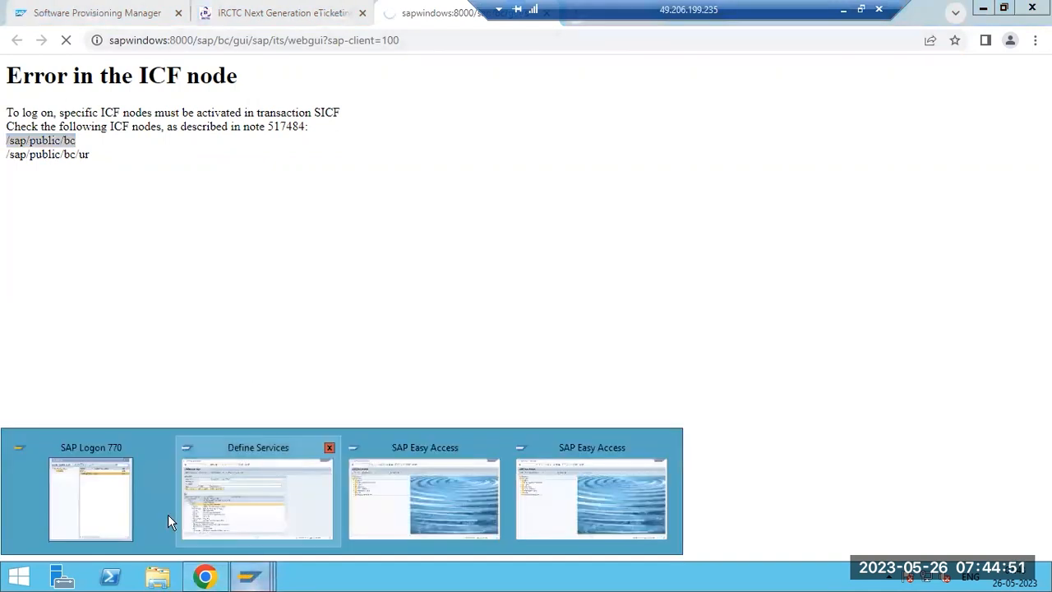
left_click(141, 515)
left_click(598, 267)
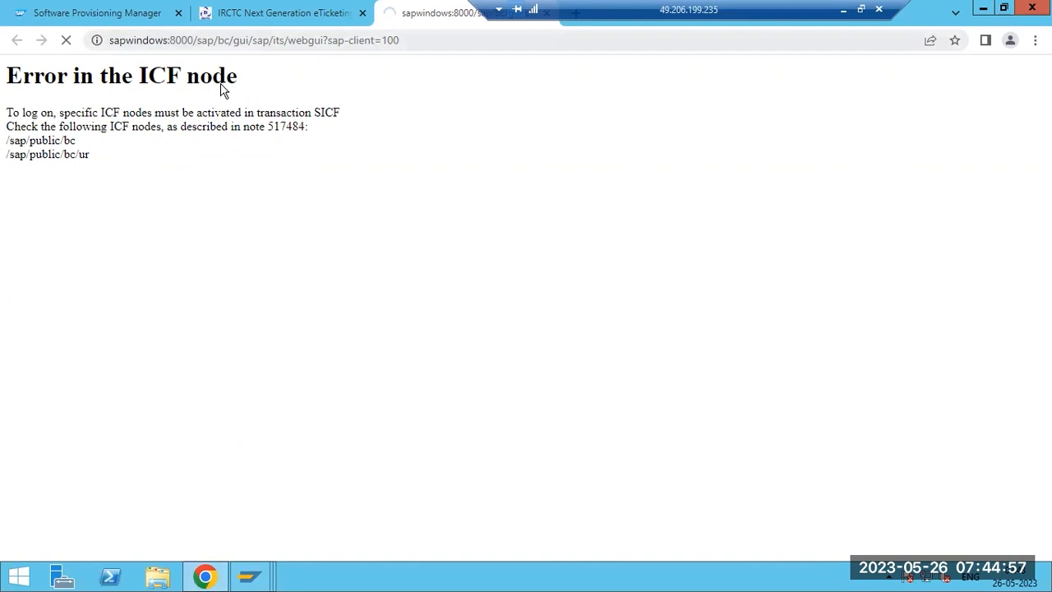
key("ctrl+l")
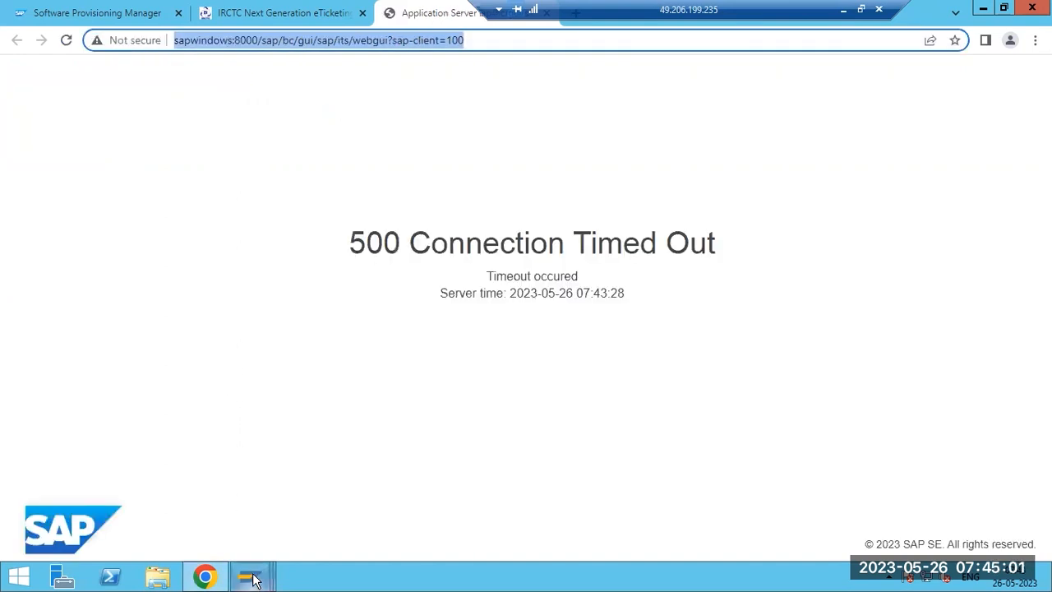
left_click(67, 43)
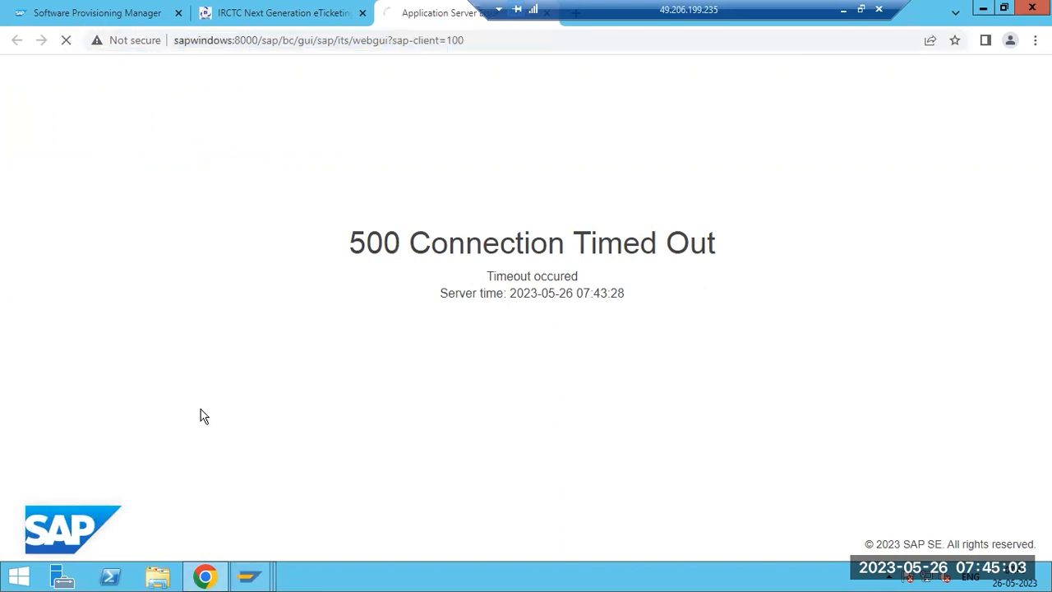
- Switch back to SAP, start transaction SMICM, and display the active ICM services
mouse_move(246, 572)
left_click(255, 514)
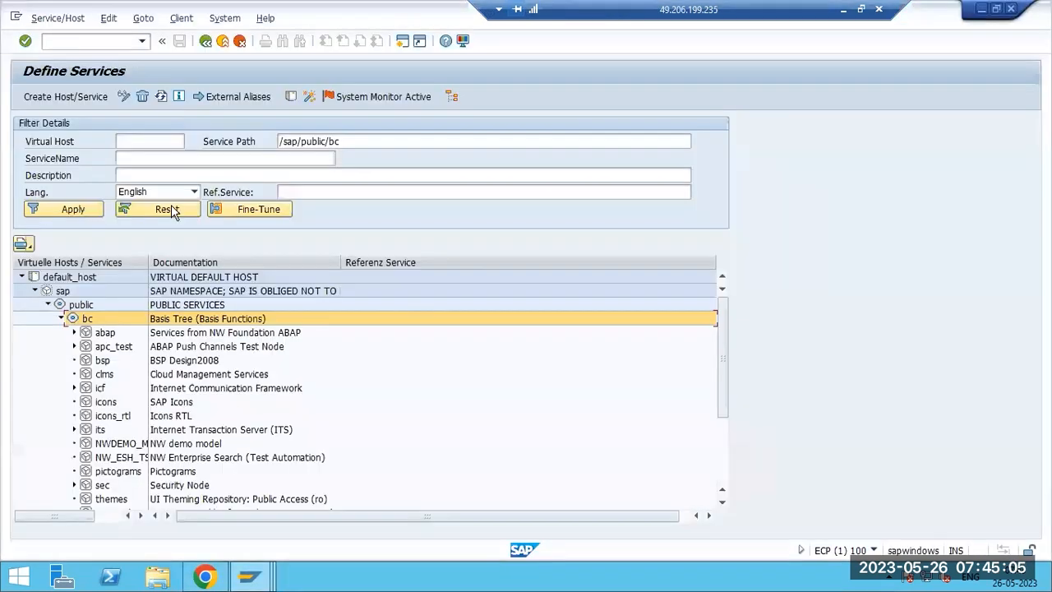
type("nsmicm")
key("Return")
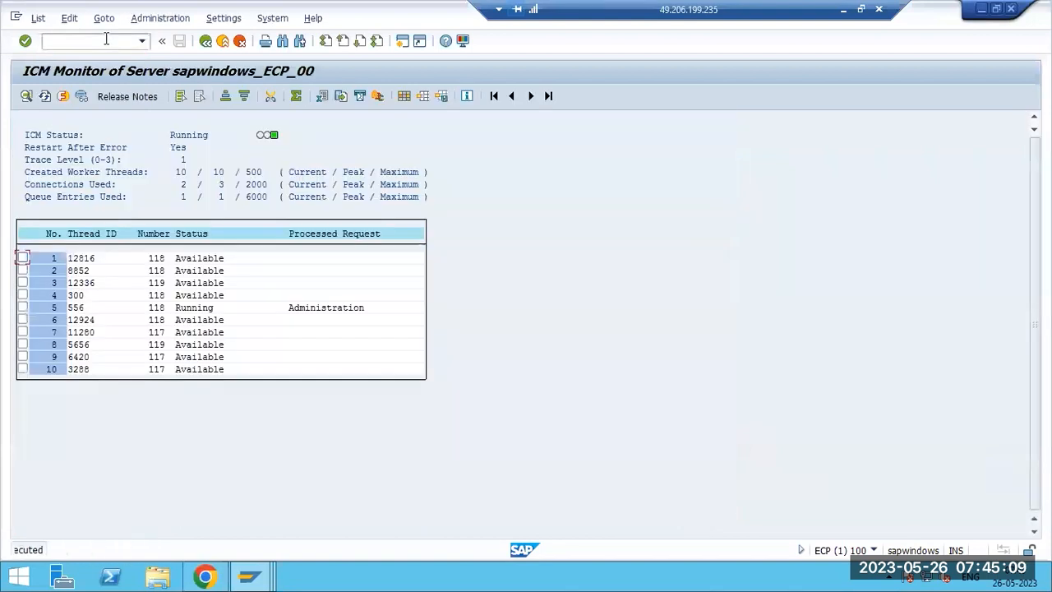
left_click(70, 19)
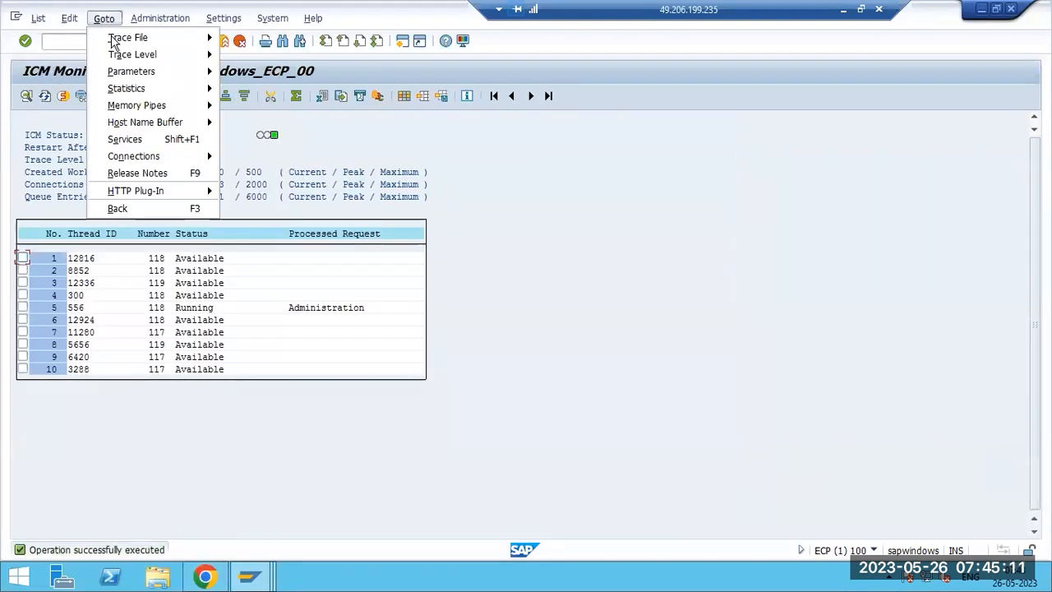
left_click(132, 140)
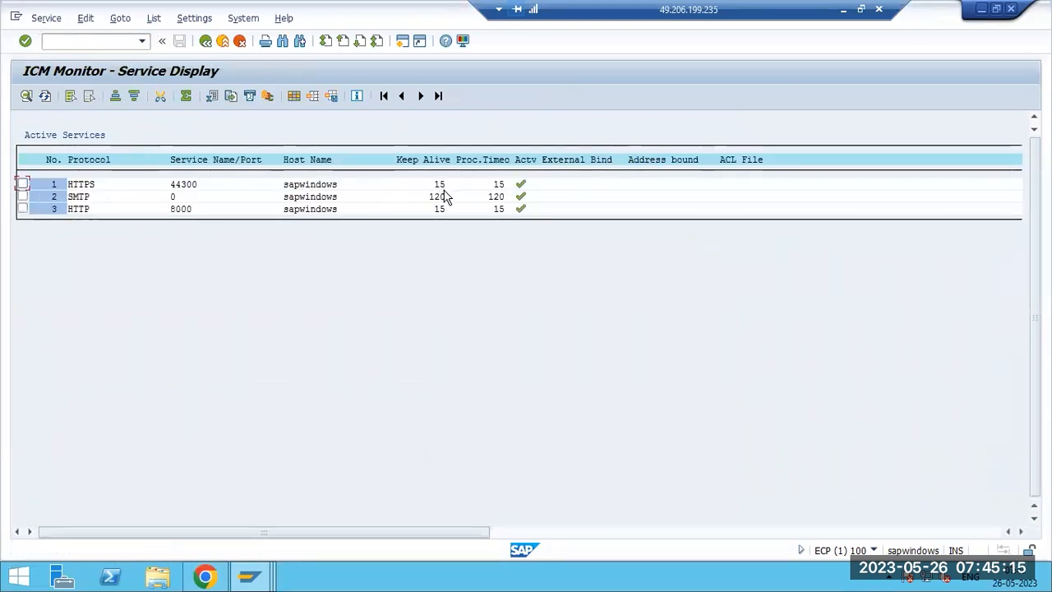
- Set both the keep-alive time and the maximum processing time of the HTTP service on port 8000 to 600
left_click(23, 209)
left_click(46, 17)
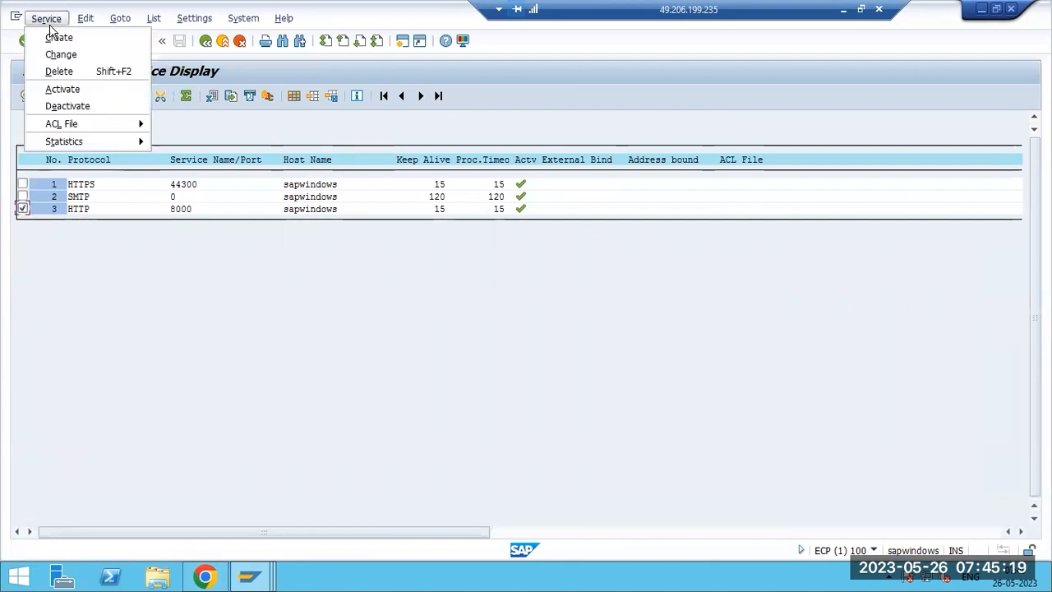
left_click(72, 101)
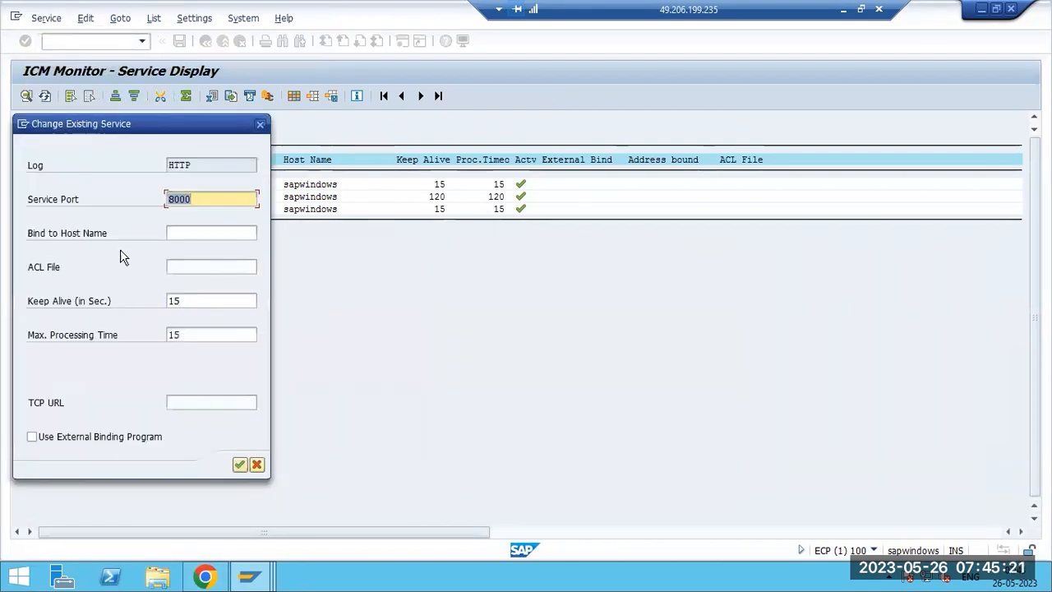
left_click(187, 298)
double_click(185, 294)
type("600")
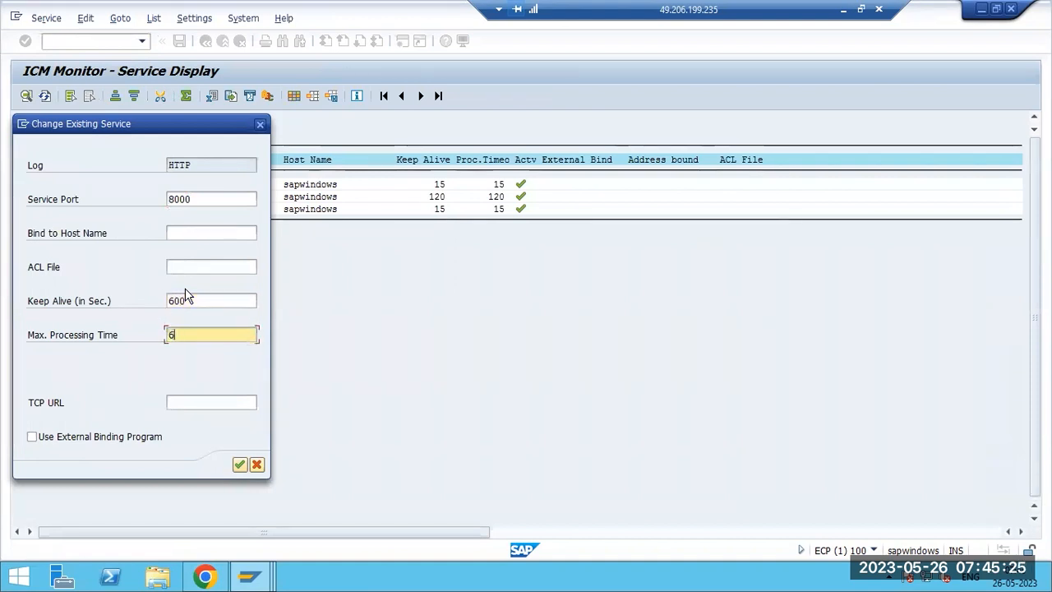
left_click(239, 465)
left_click(369, 388)
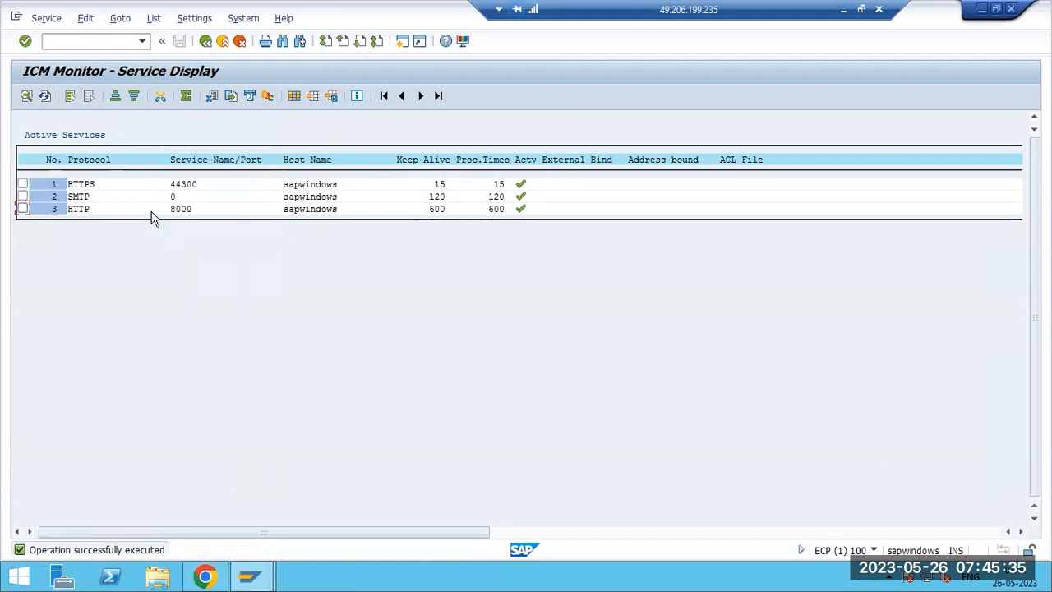
- Check the webgui page in Chrome, return to SAP, and set the HTTPS service's keep-alive and maximum processing times to 600
left_click(205, 576)
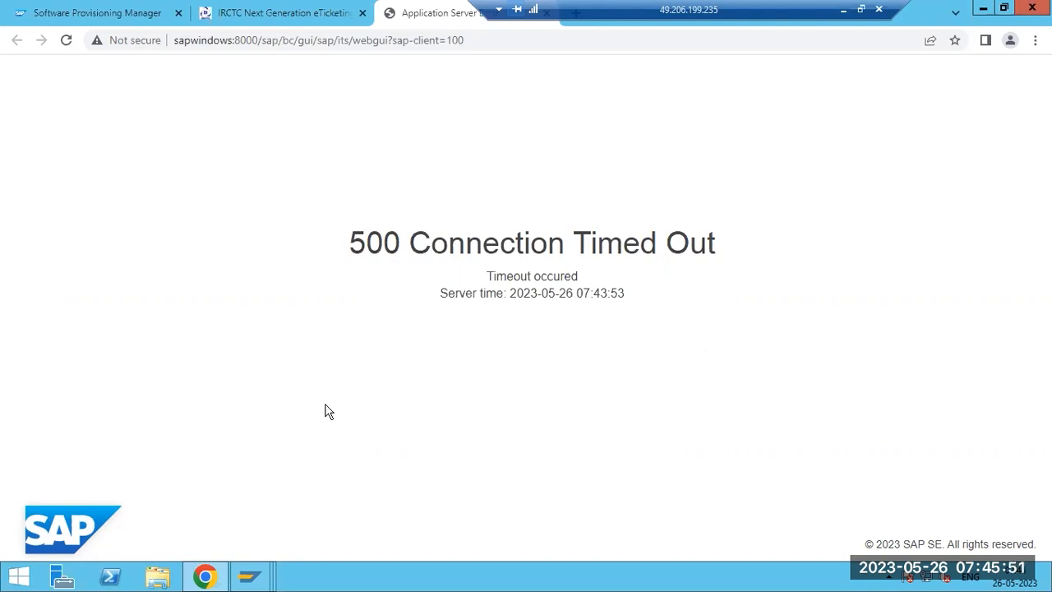
left_click(263, 569)
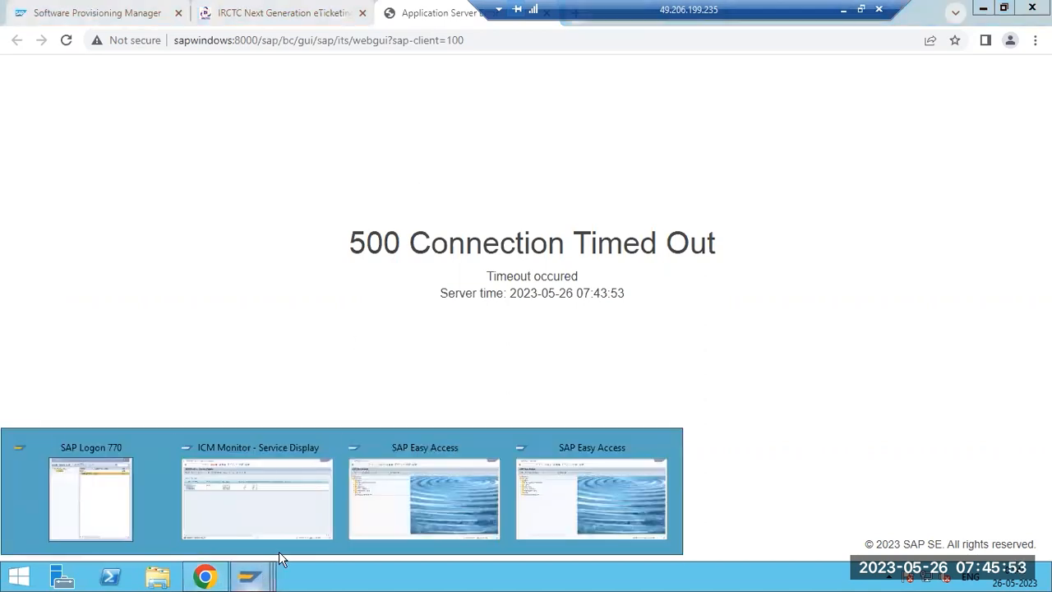
left_click(301, 510)
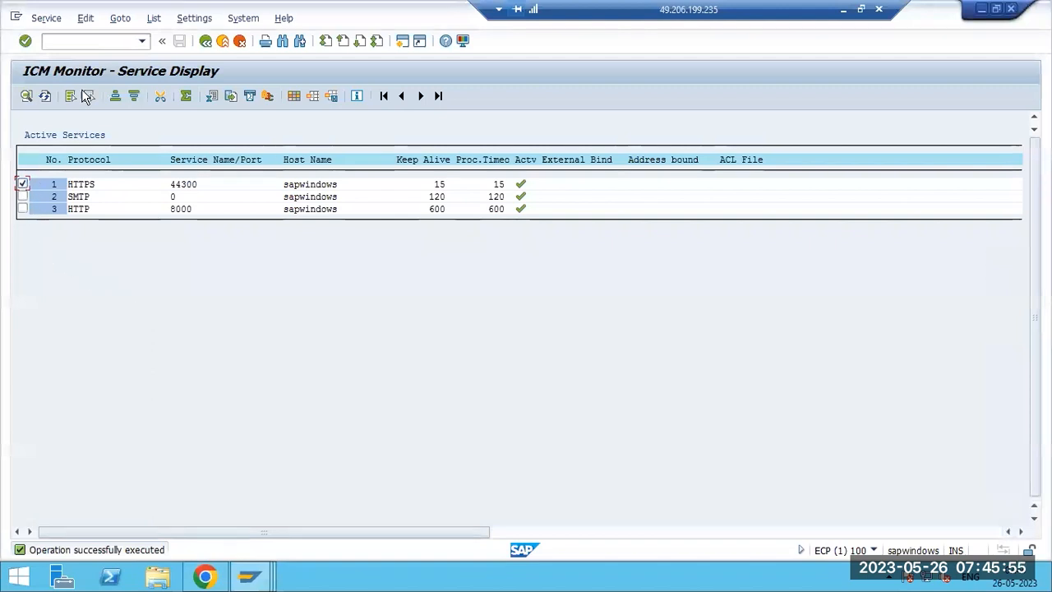
left_click(48, 19)
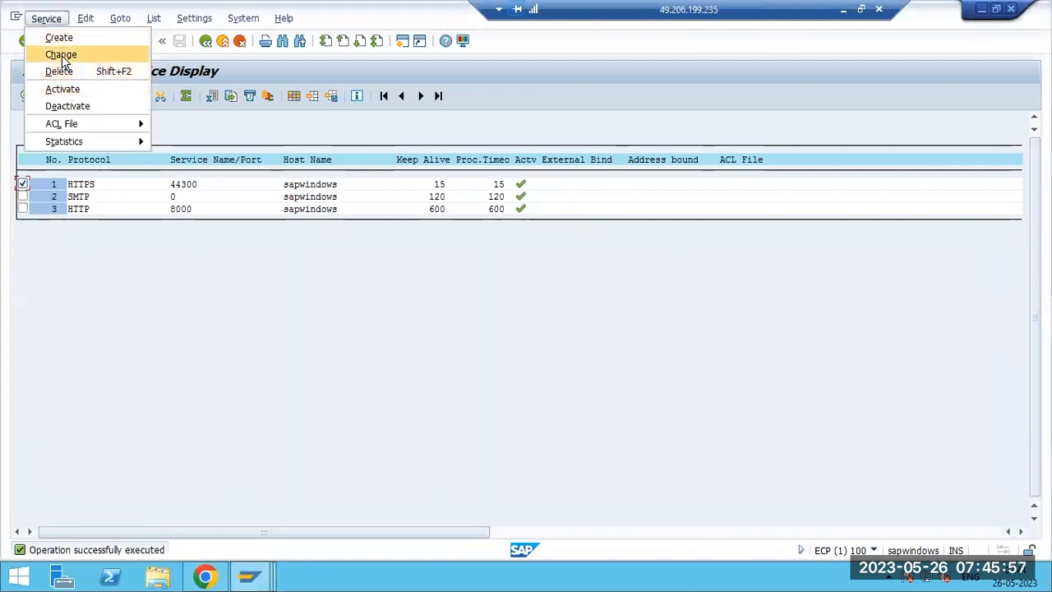
left_click(63, 55)
left_click(188, 302)
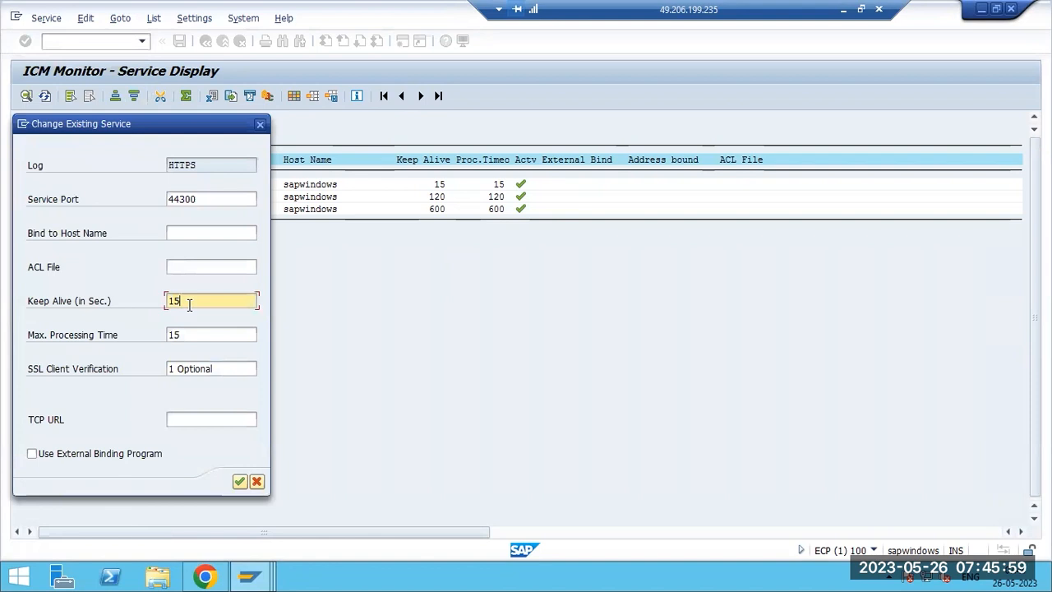
key("BackSpace")
key("BackSpace")
type("600")
key("Tab")
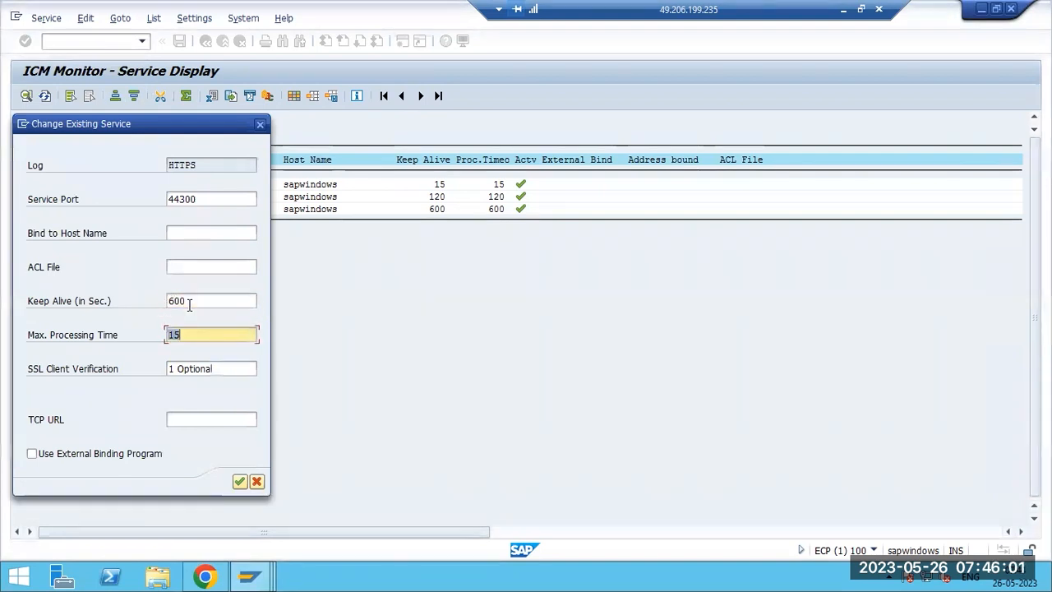
type("600")
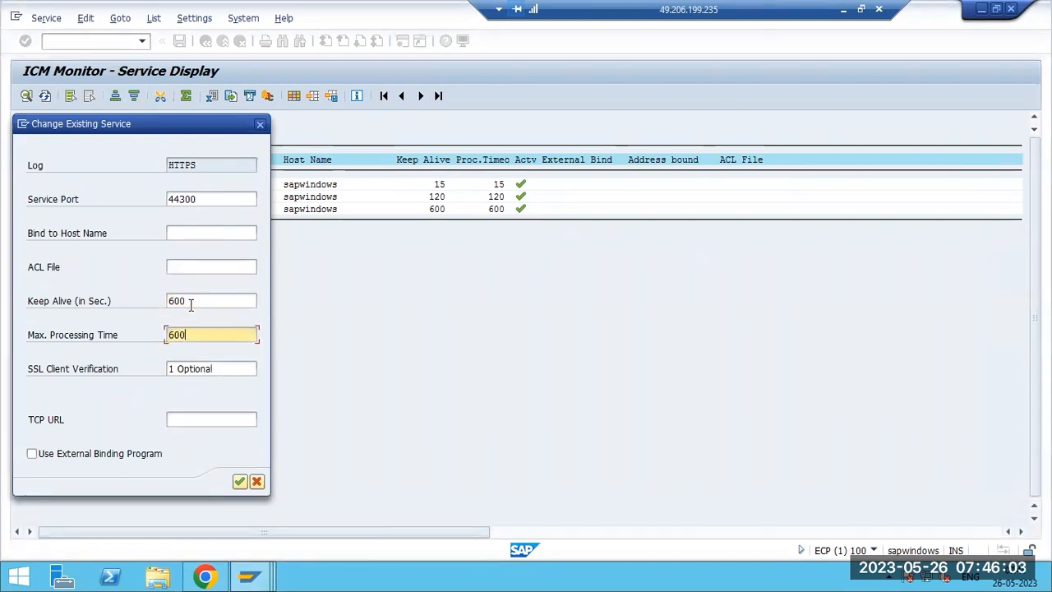
left_click(239, 481)
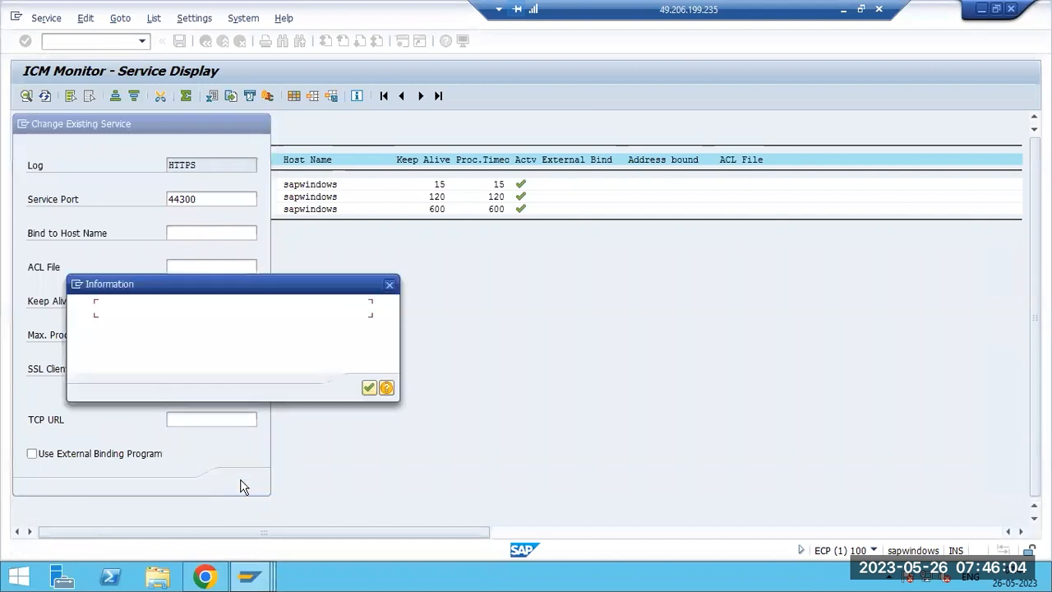
left_click(370, 388)
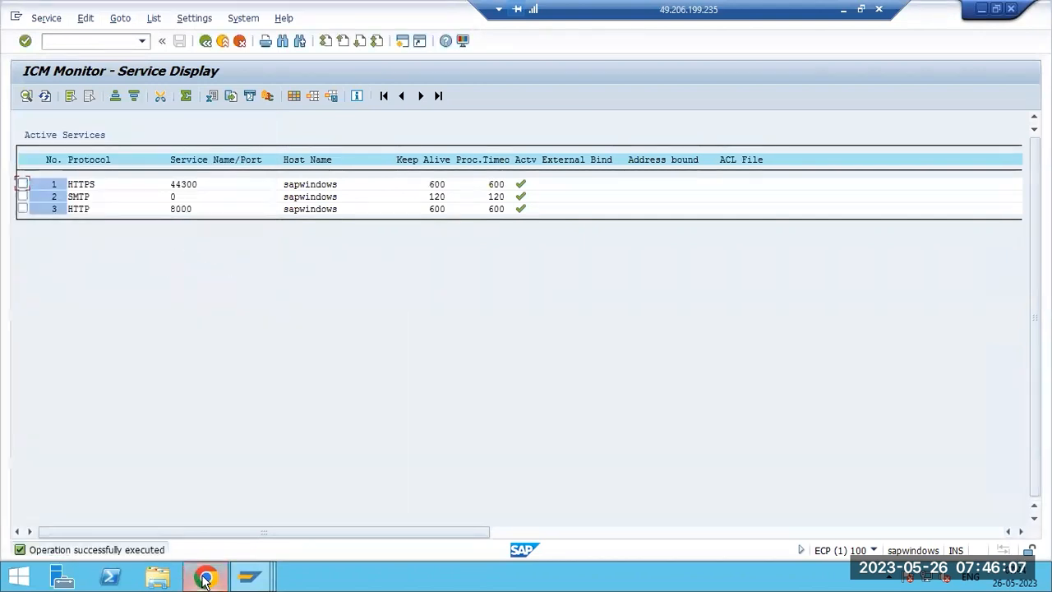
- Switch to Chrome and refresh the webgui page to test it with the new ICM timeouts
left_click(206, 575)
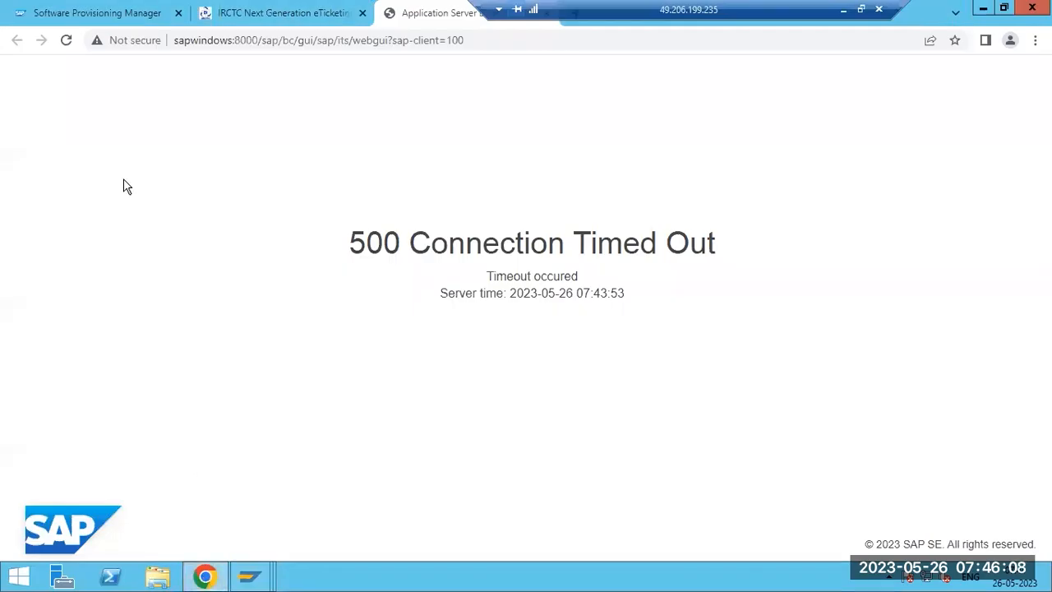
left_click(67, 41)
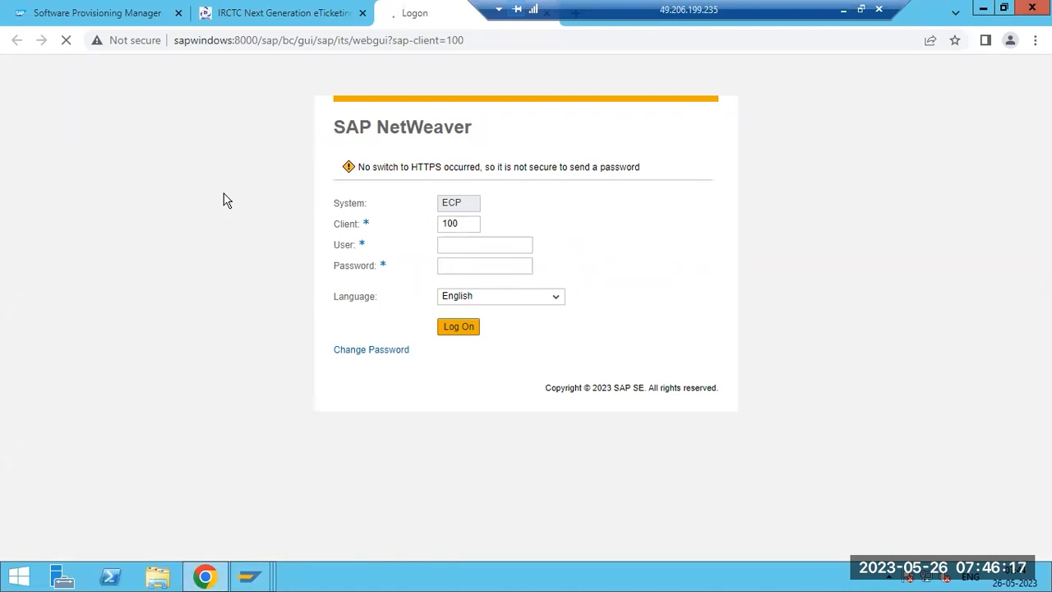
- Enter the user ddic and the account password on the webgui logon page for client 100
type("dic")
key("Tab")
type("**********")
left_click(166, 47)
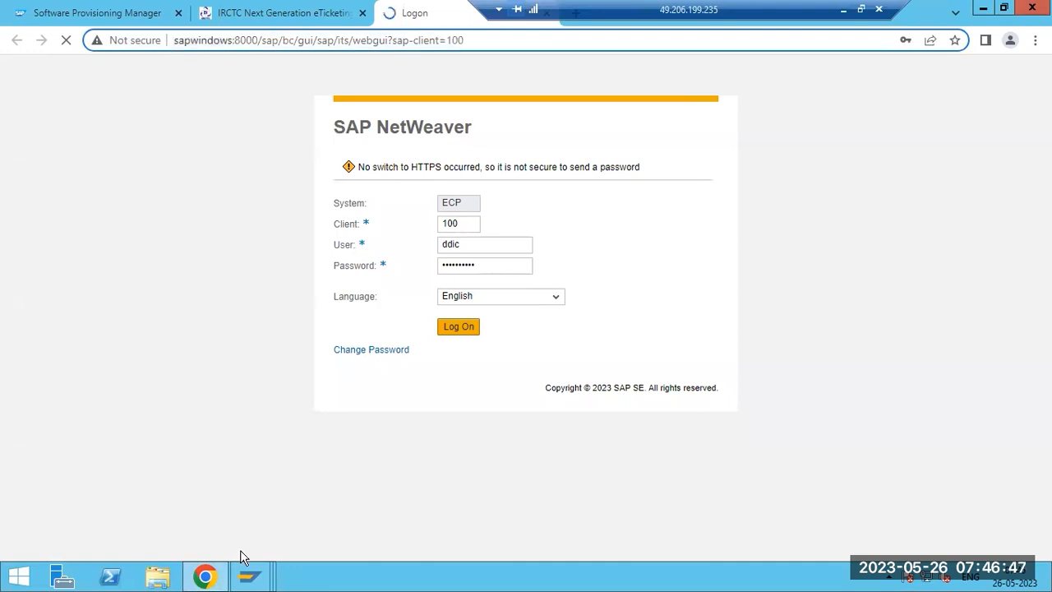
- Switch to SAP, return to the main ICM Monitor screen, check the webgui page in Chrome, and refresh the monitor's thread list
left_click(248, 576)
left_click(284, 501)
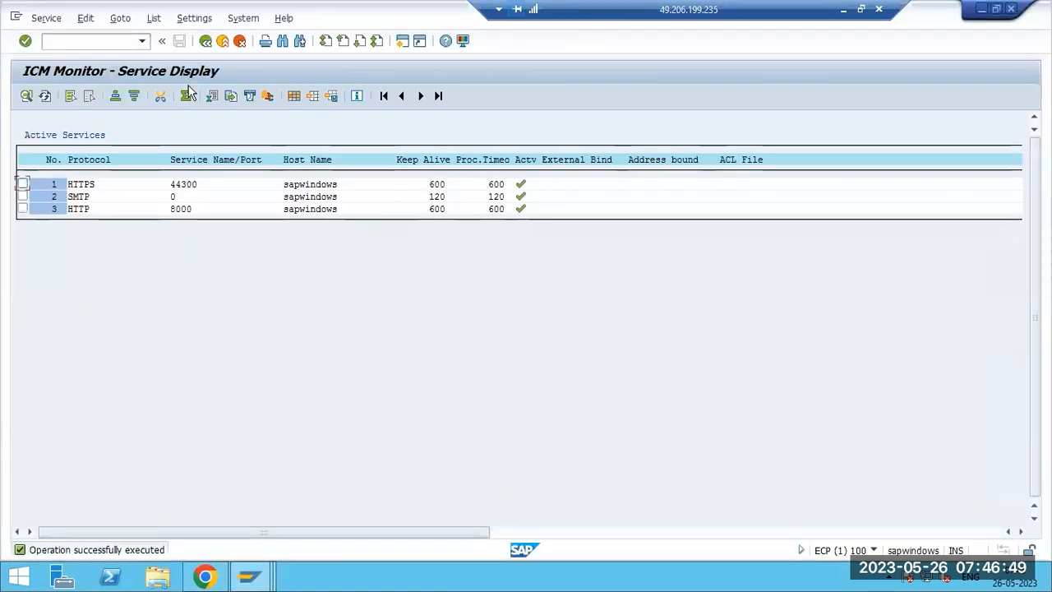
key("F3")
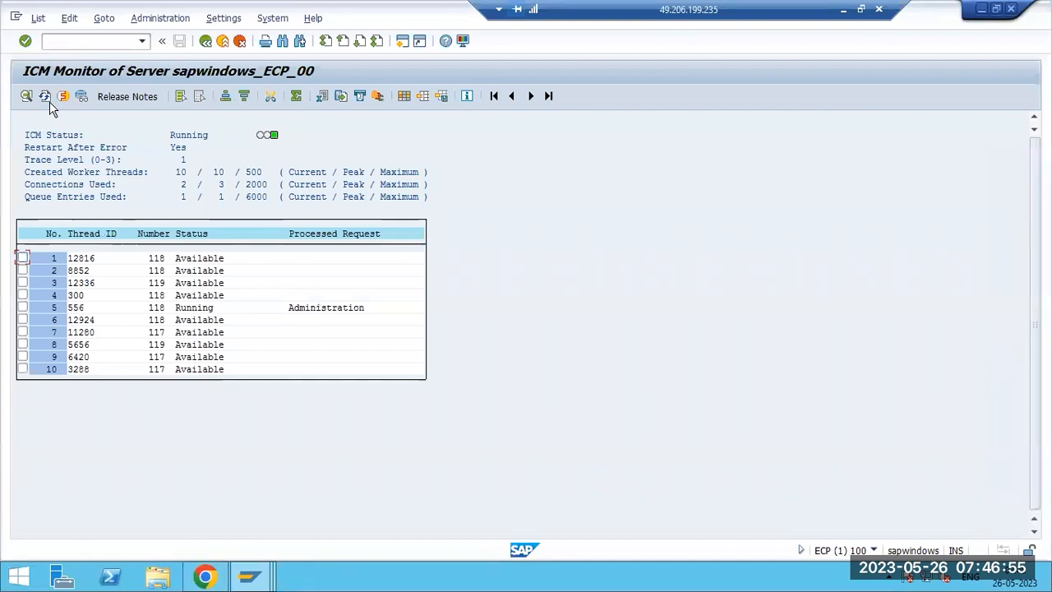
left_click(205, 578)
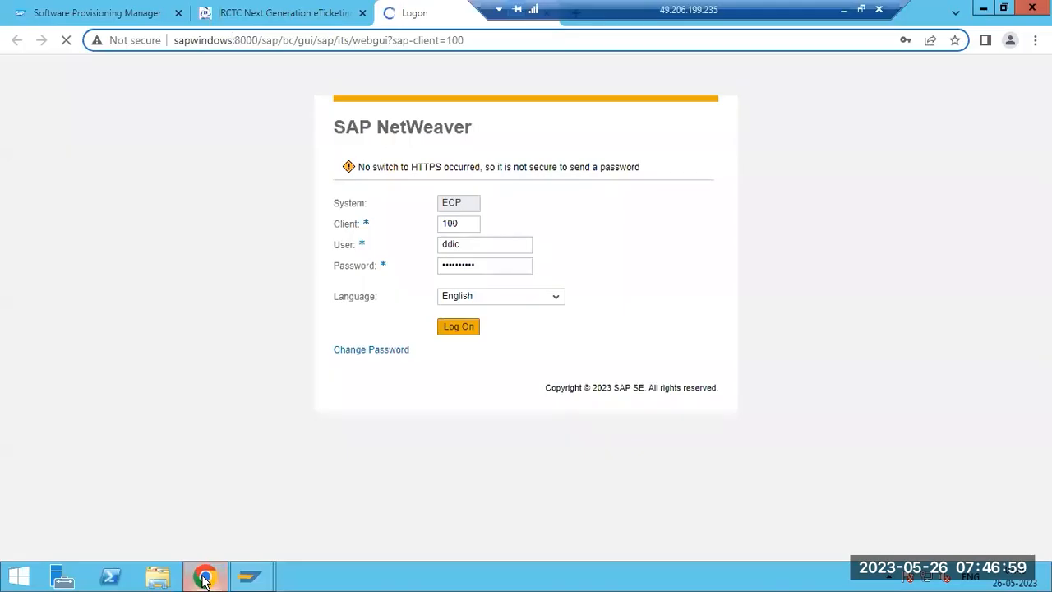
left_click(205, 578)
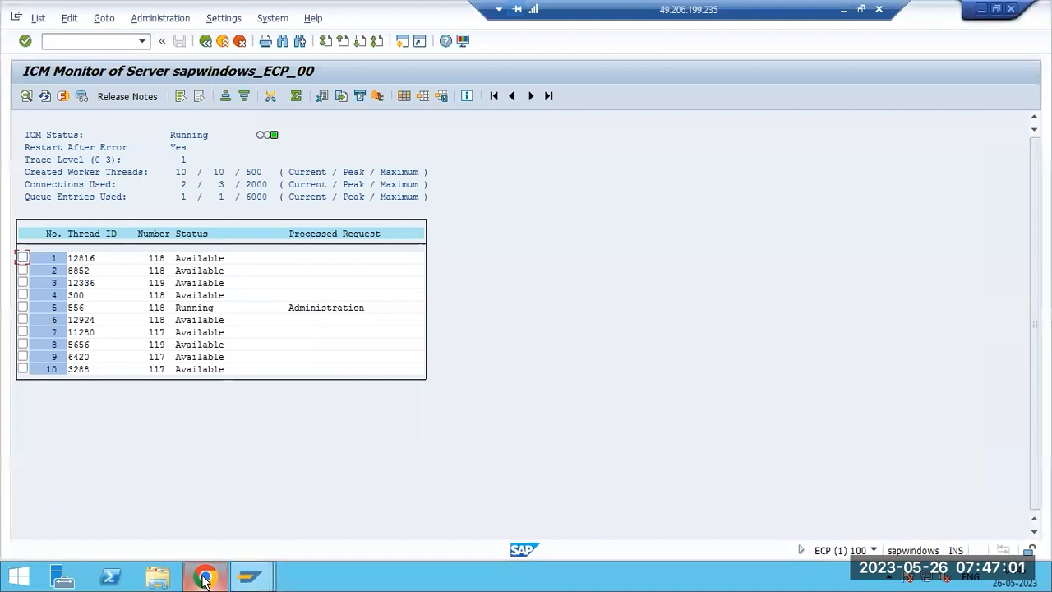
left_click(204, 578)
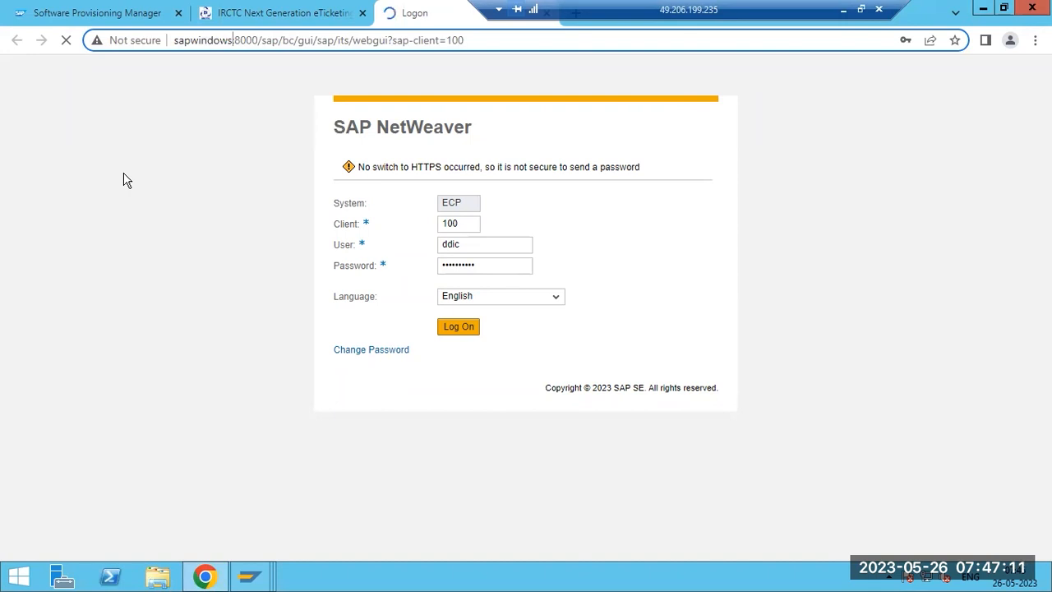
left_click(204, 576)
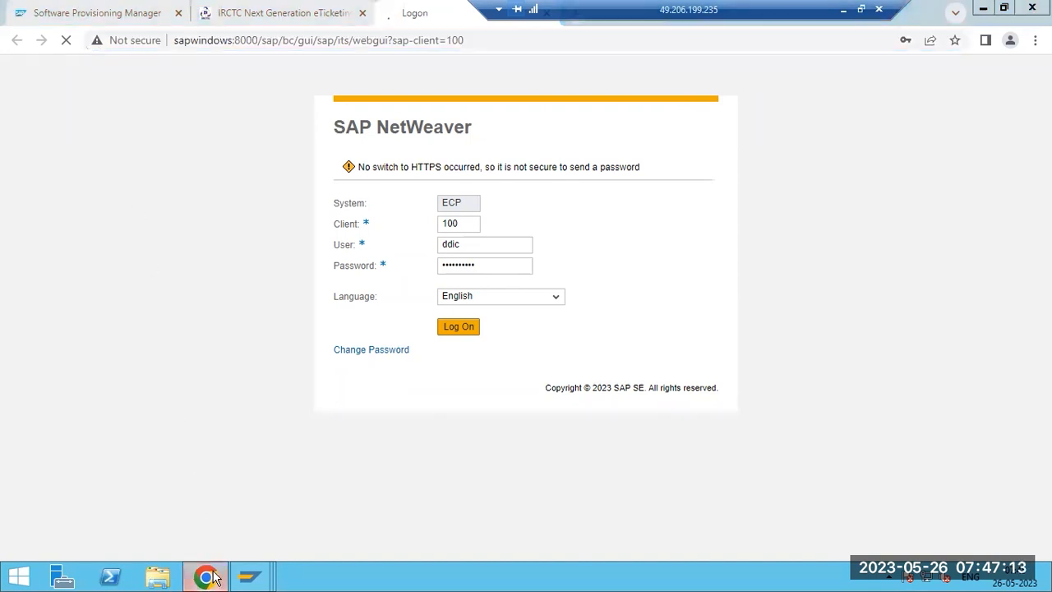
left_click(45, 96)
left_click(44, 96)
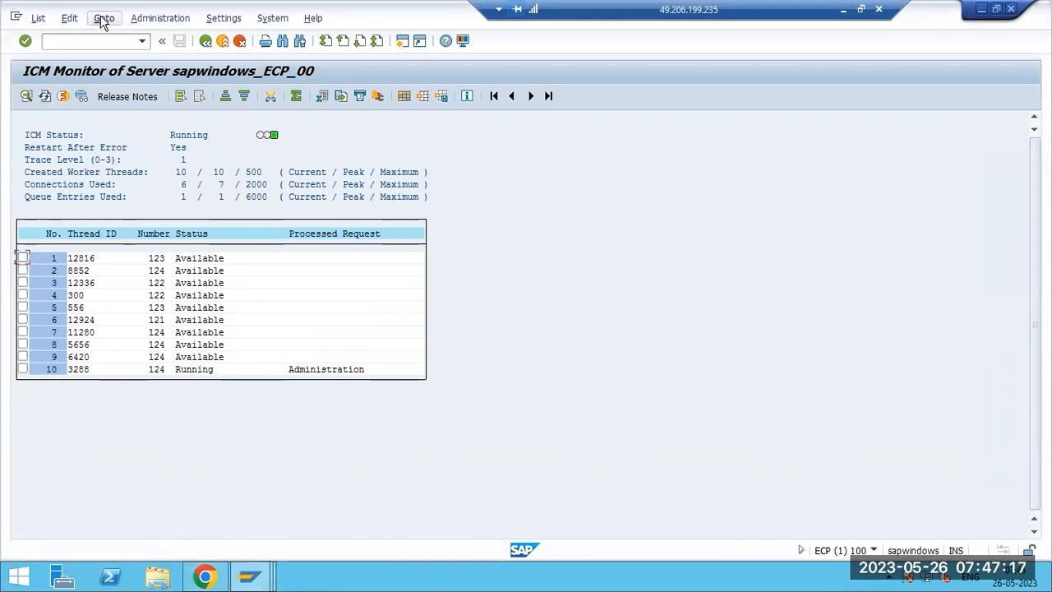
- Display the active ICM services again and check the webgui logon page in Chrome
left_click(104, 18)
left_click(126, 140)
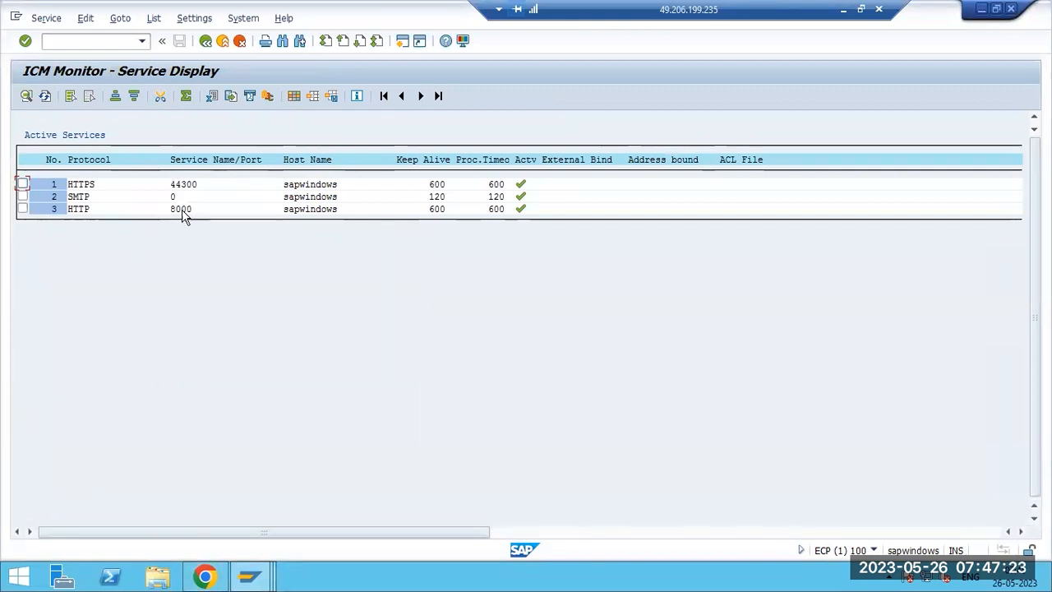
left_click(204, 576)
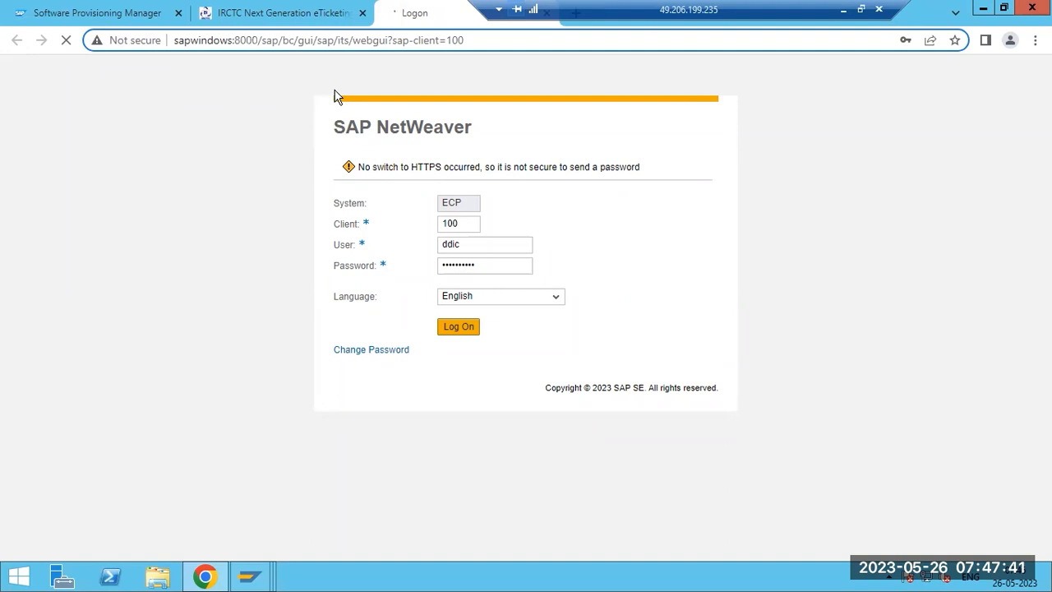
- Move between the open SAP sessions and Chrome to compare the ICM service list with the webgui page
mouse_move(253, 573)
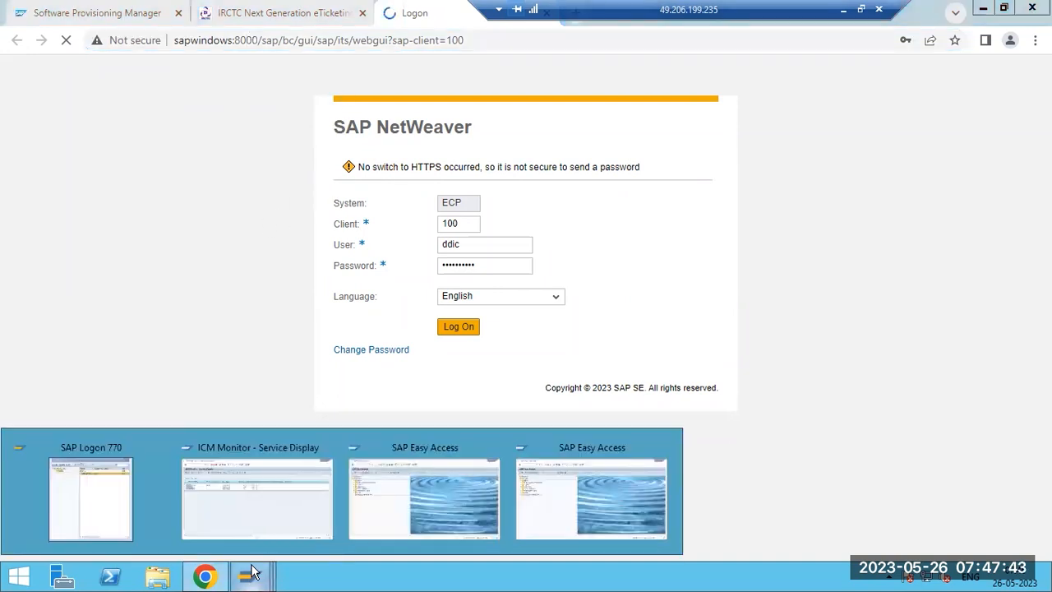
left_click(376, 498)
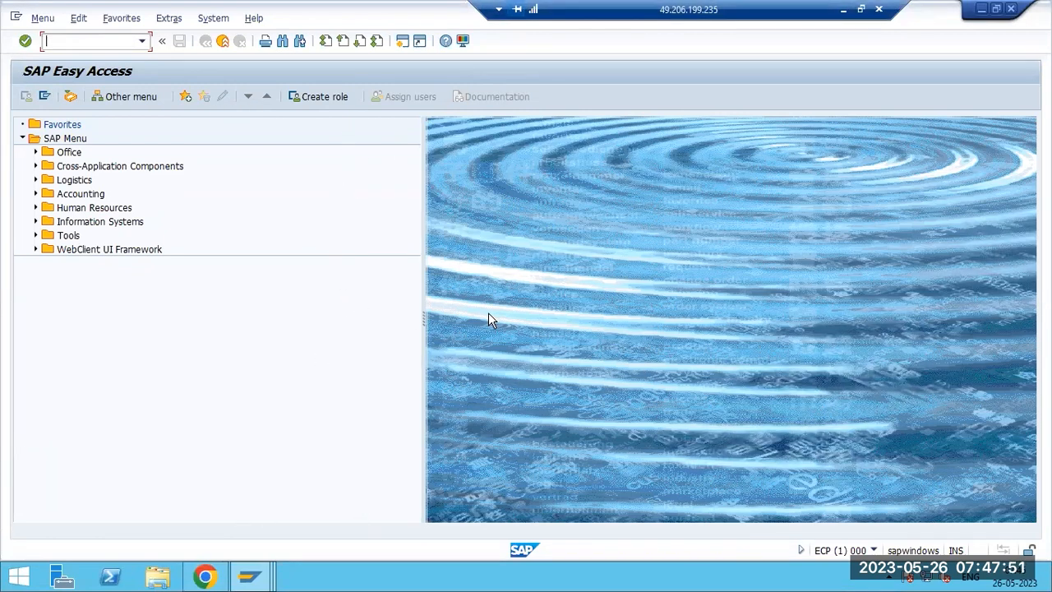
left_click(207, 577)
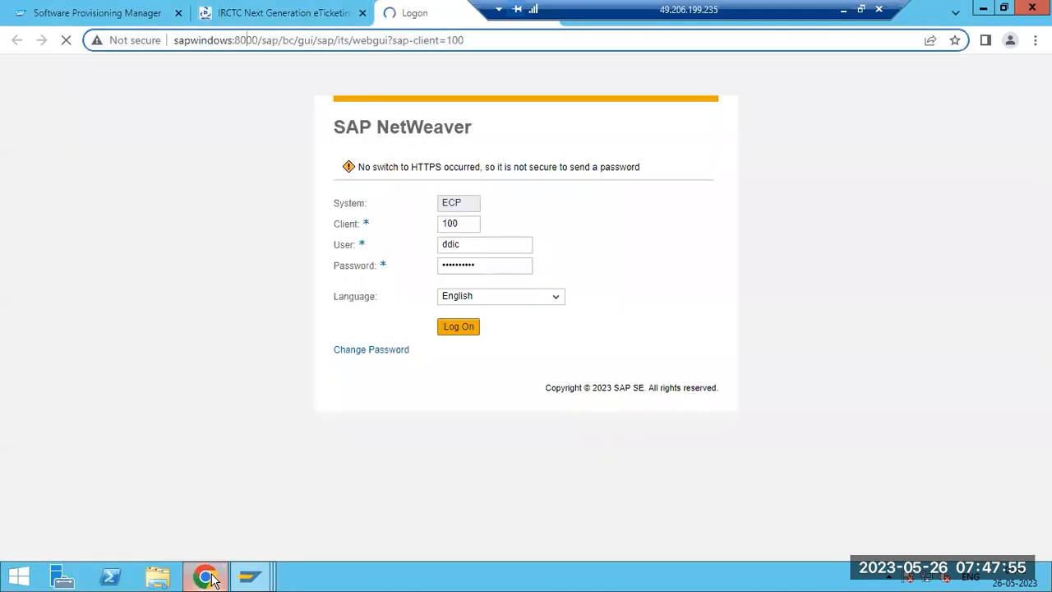
left_click(213, 581)
mouse_move(249, 577)
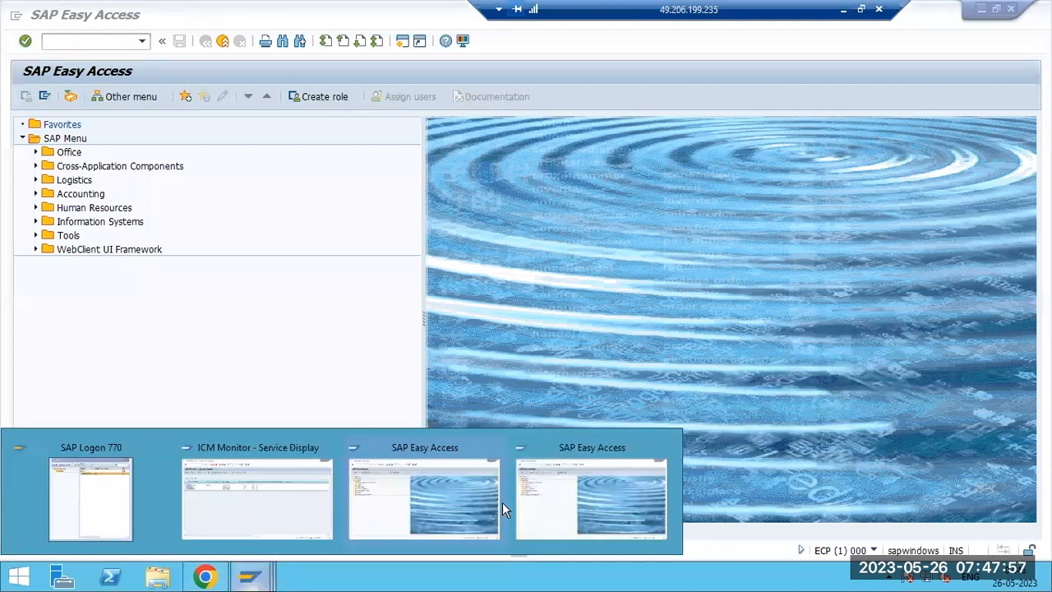
left_click(444, 490)
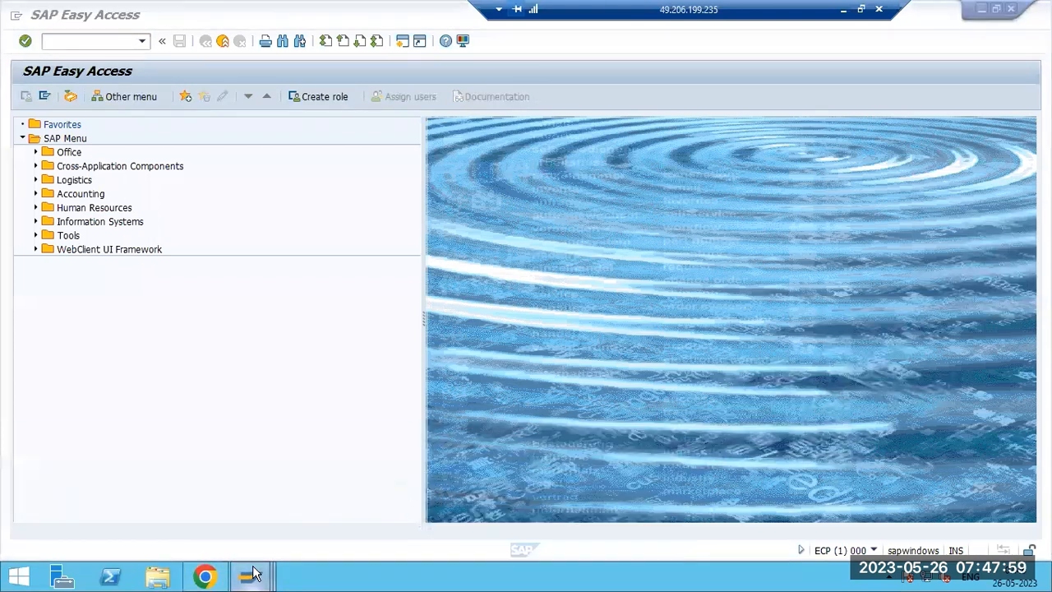
mouse_move(251, 575)
left_click(217, 508)
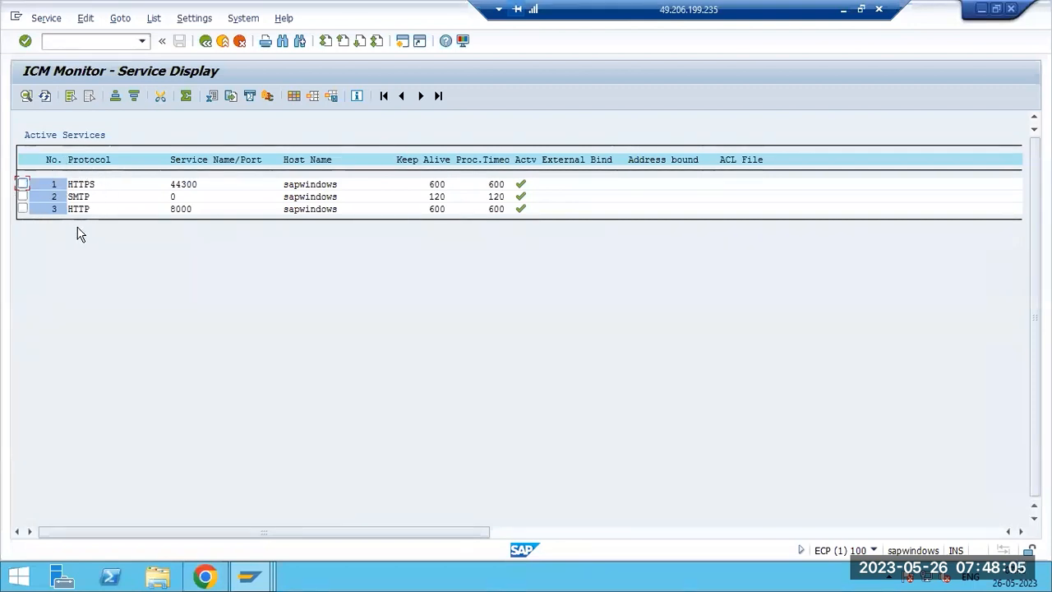
left_click(205, 576)
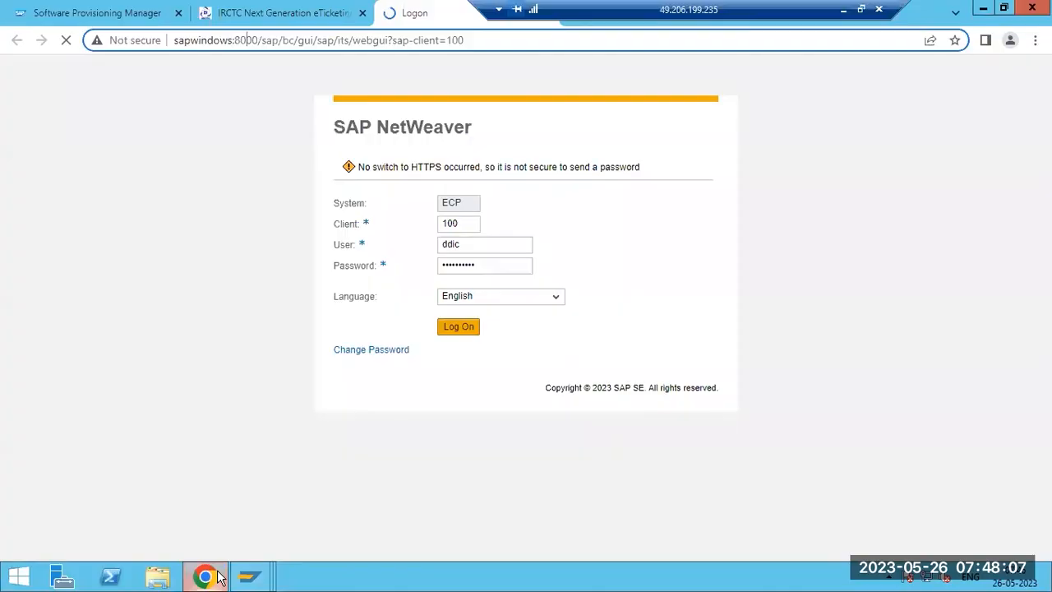
left_click(207, 576)
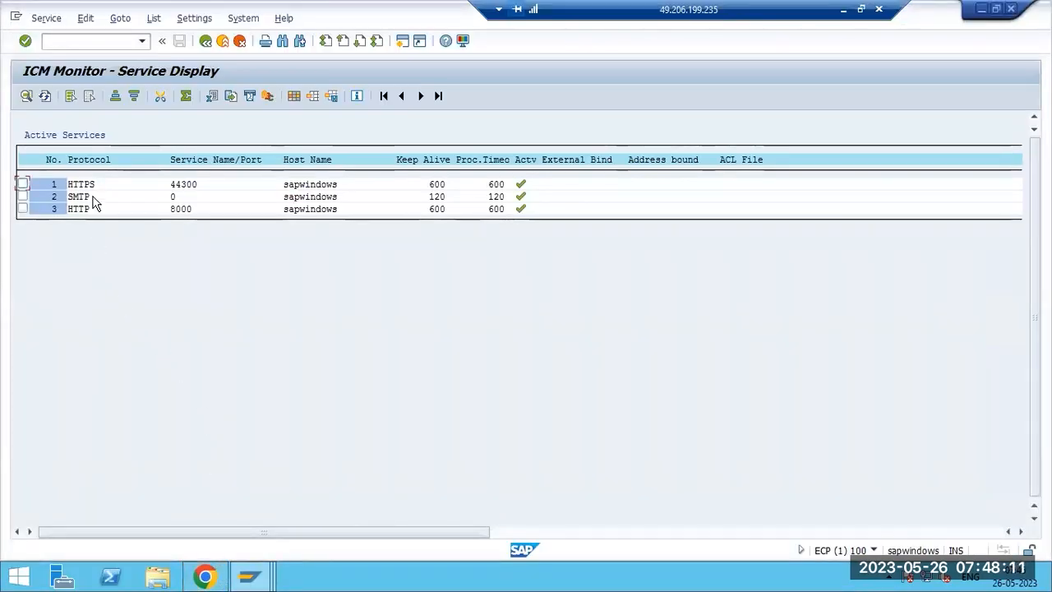
- Leave the ICM services, start transaction SICF, display the SERVICE hierarchy, and expand default_host and its sap node
key("F3")
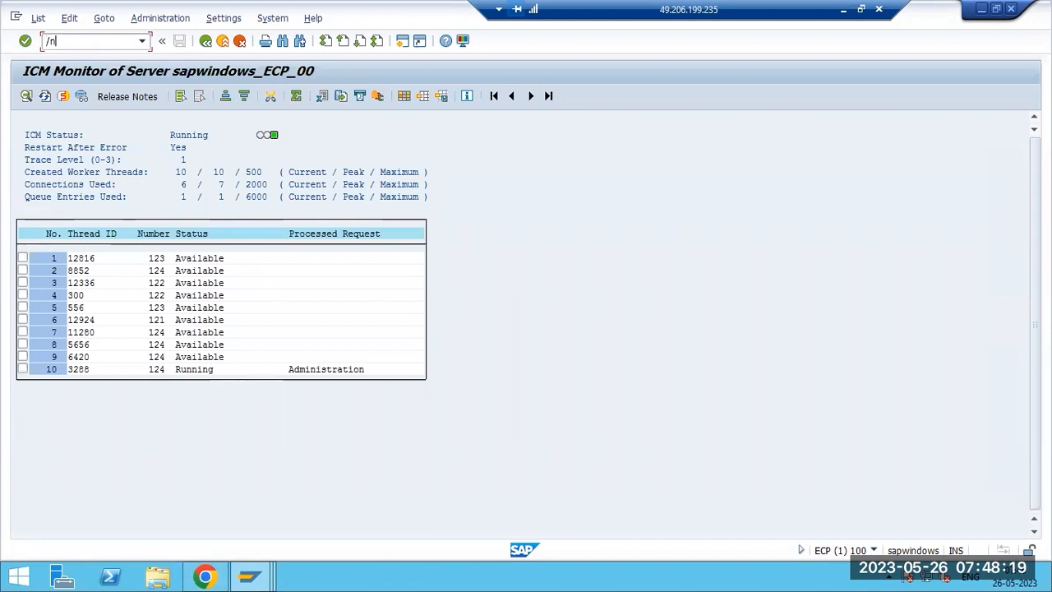
type("icf")
key("Return")
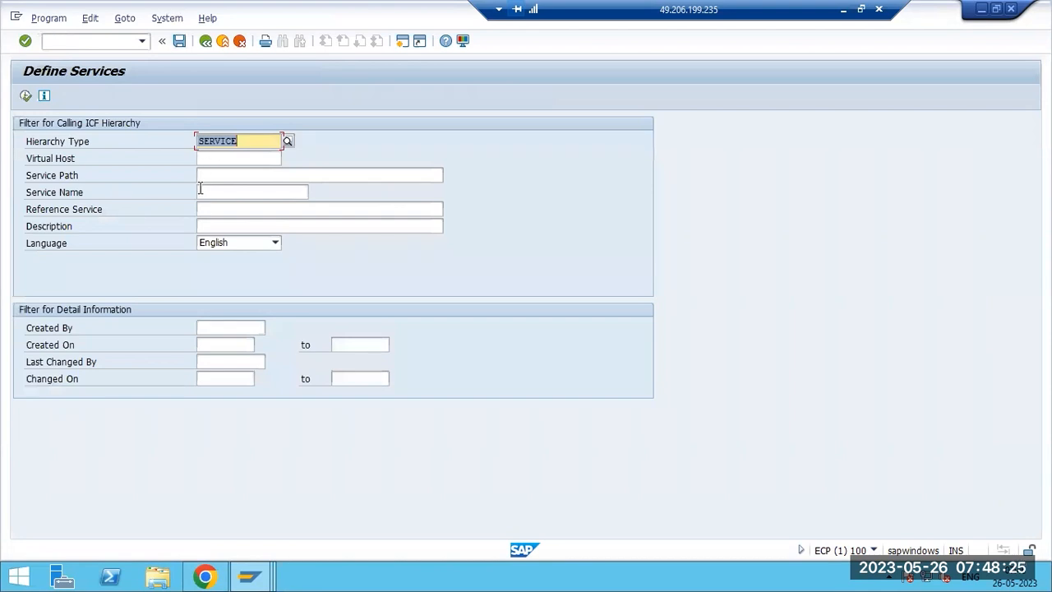
left_click(25, 96)
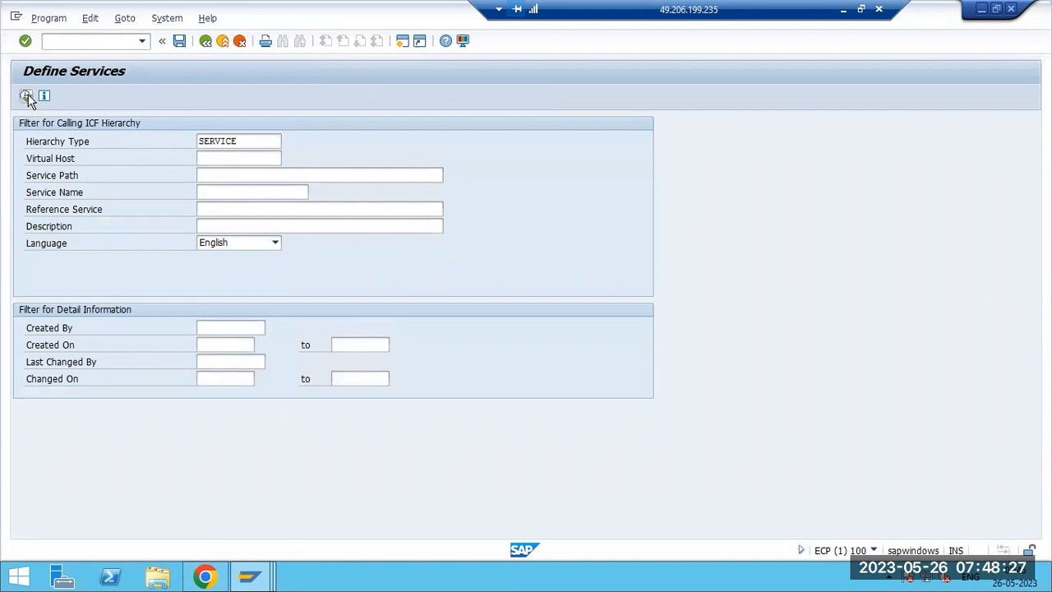
left_click(22, 277)
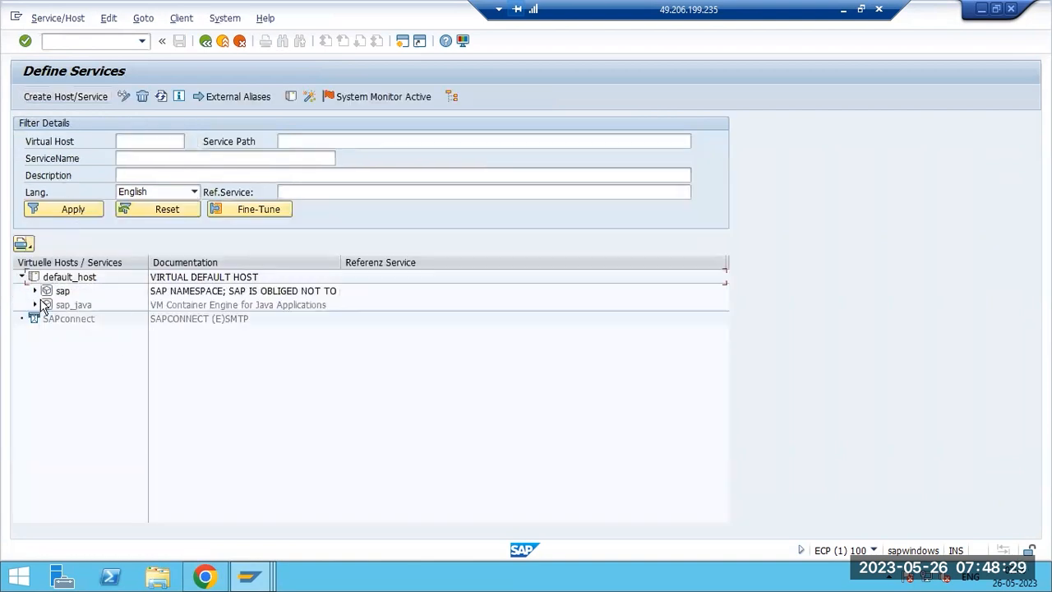
left_click(35, 291)
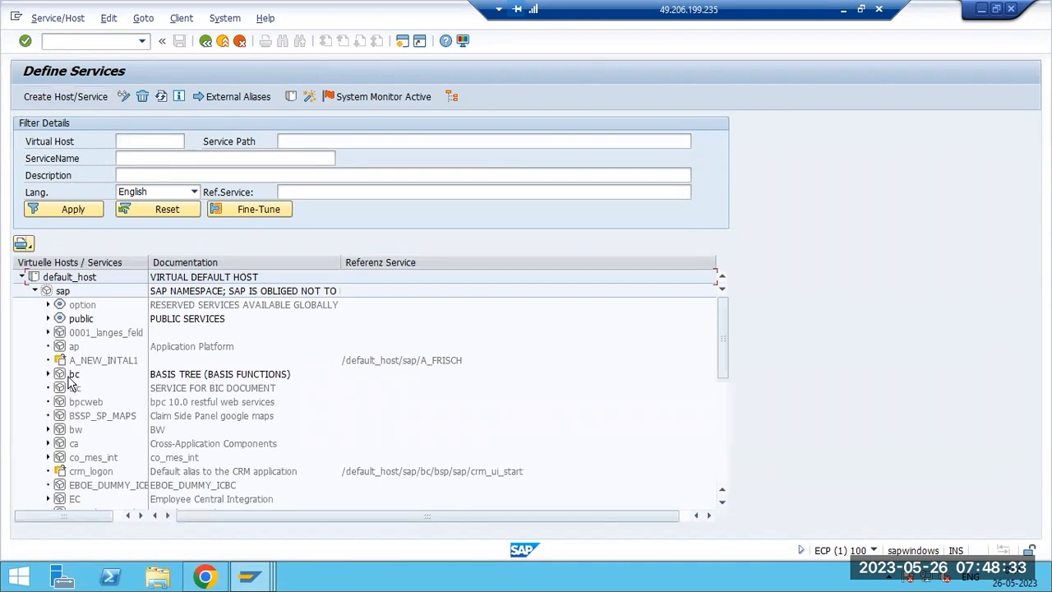
- Activate the BSSP_SP_MAPS service under default_host/sap together with its sub-nodes, and dismiss the Internet Explorer security warning
right_click(85, 416)
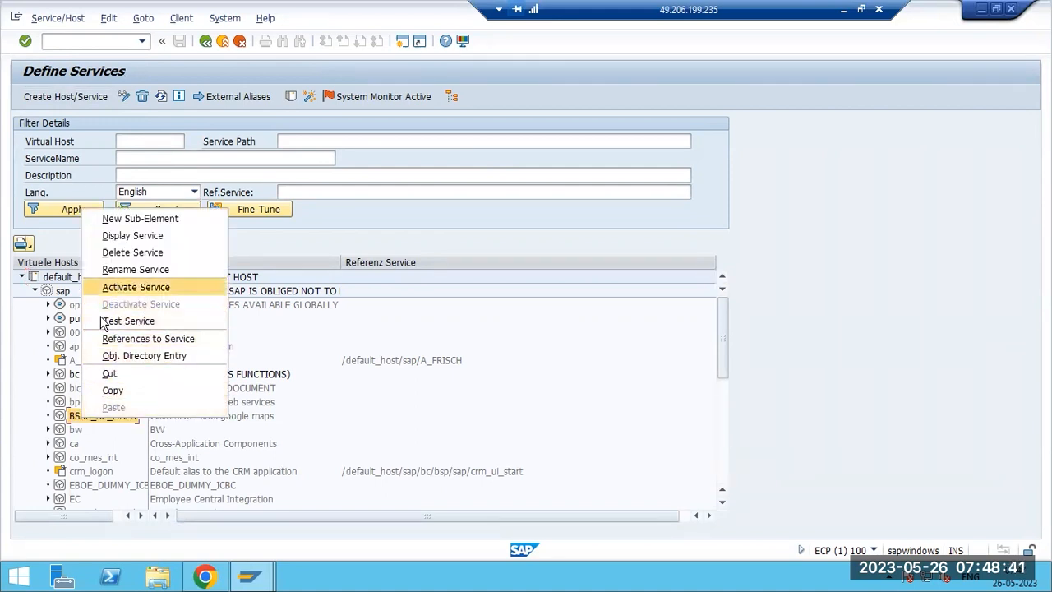
left_click(68, 416)
right_click(68, 416)
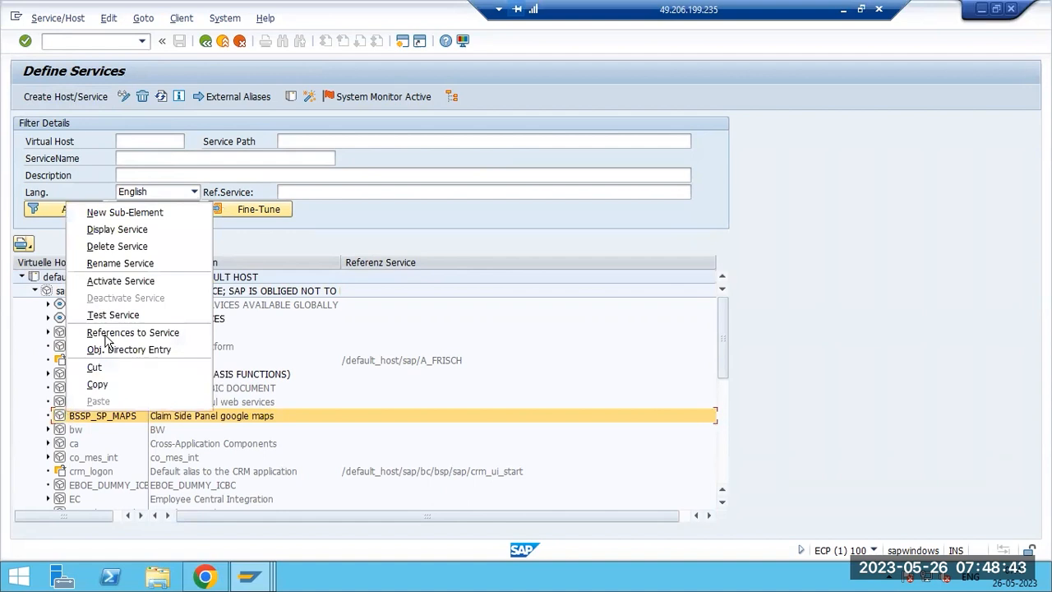
left_click(107, 281)
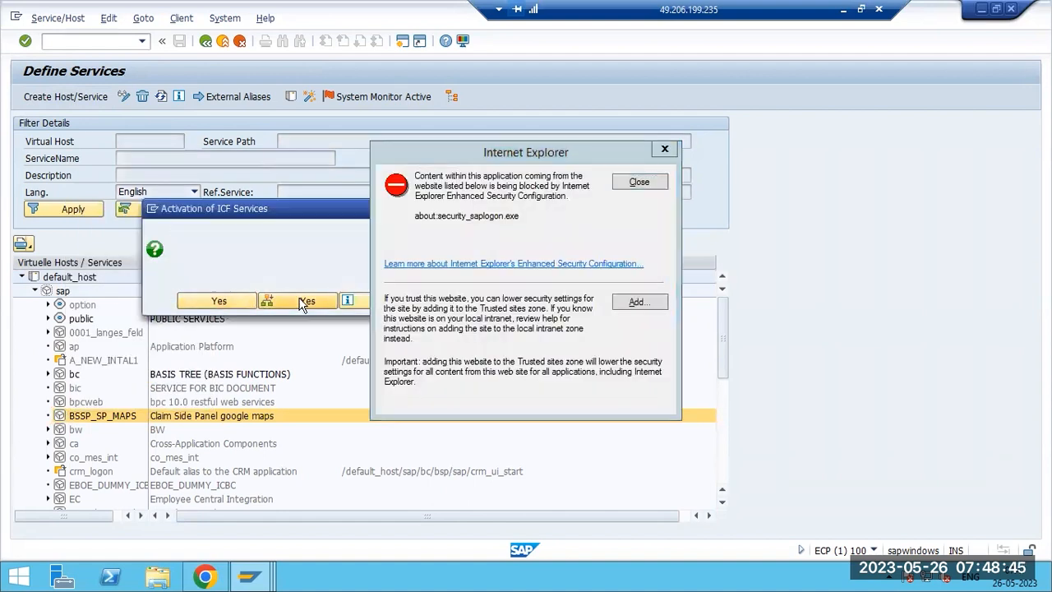
left_click(306, 301)
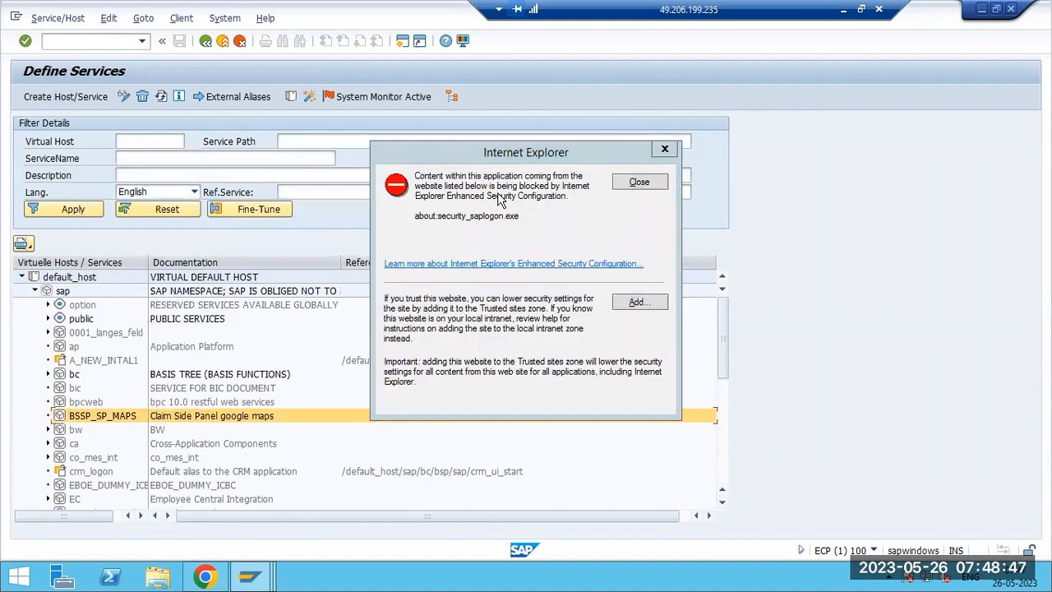
left_click(646, 184)
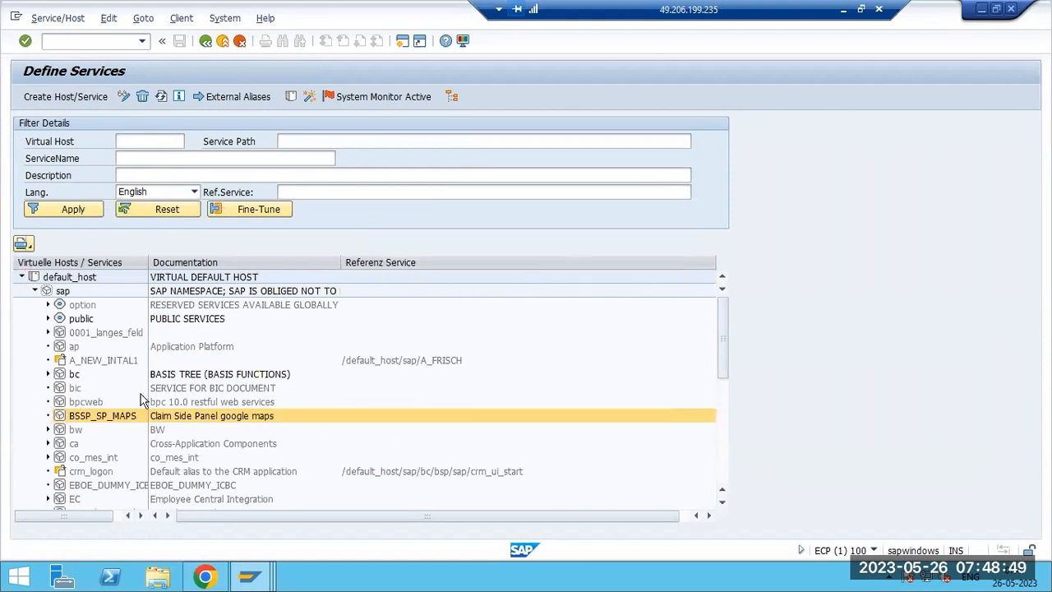
- Test the BSSP_SP_MAPS service and allow SAP GUI to open its address in the browser
right_click(90, 416)
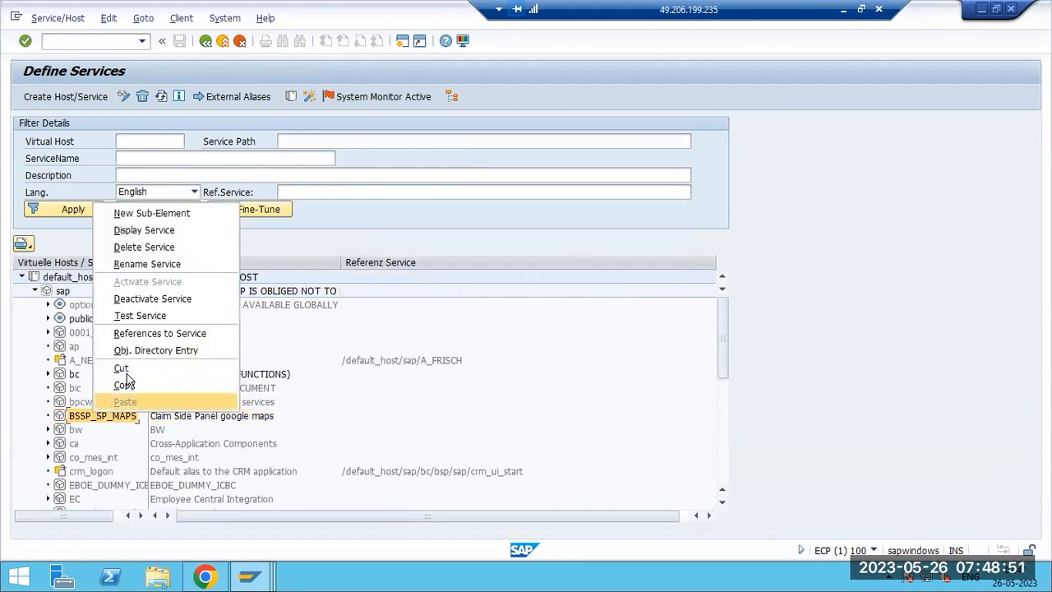
left_click(139, 315)
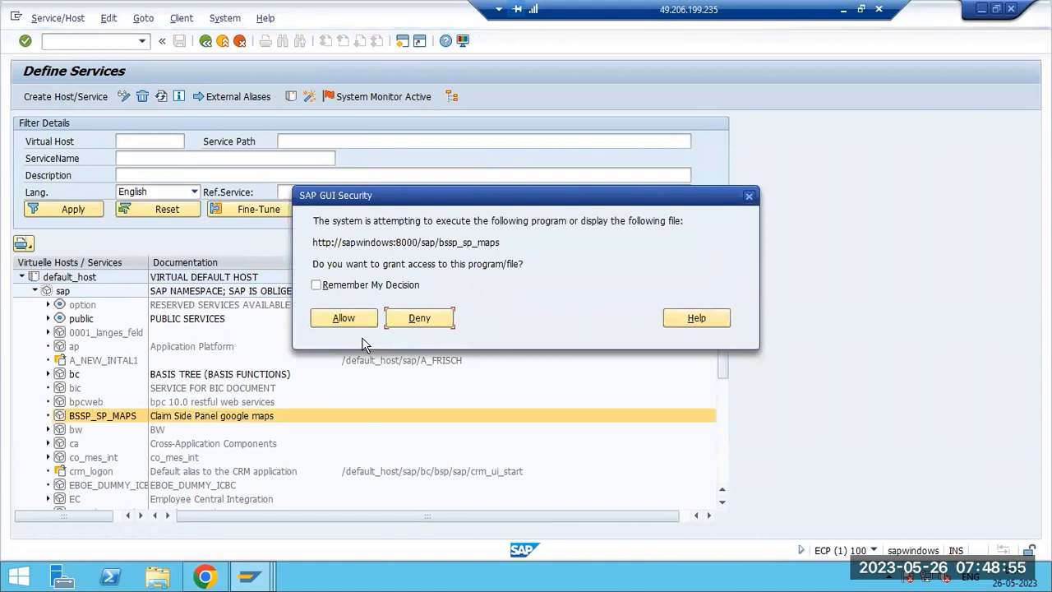
left_click(341, 320)
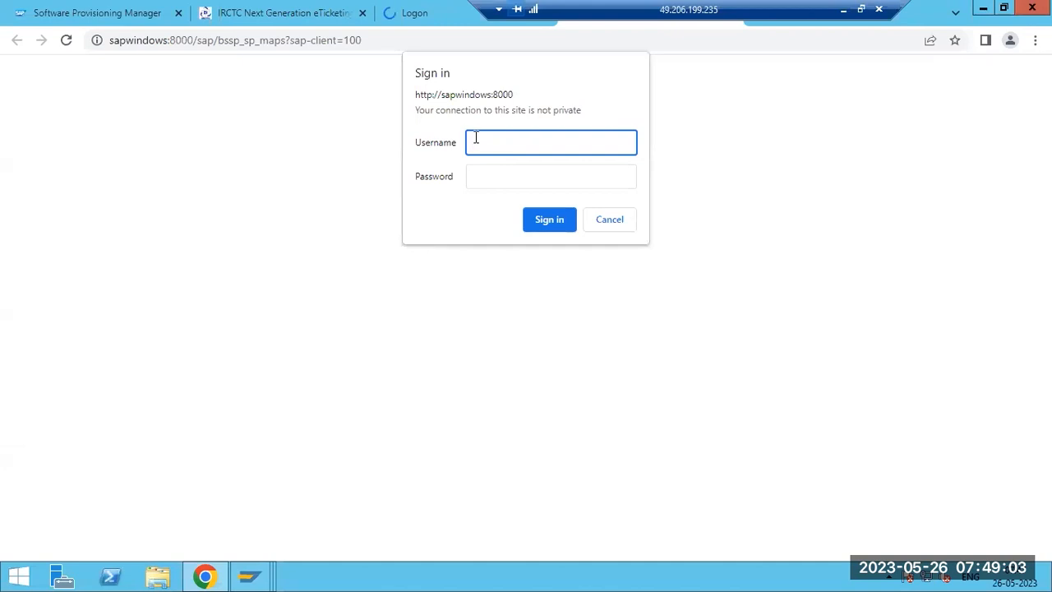
- Sign in to the bssp_sp_maps page as ddic with the account password and save the password in the browser
type("ddic")
key("Tab")
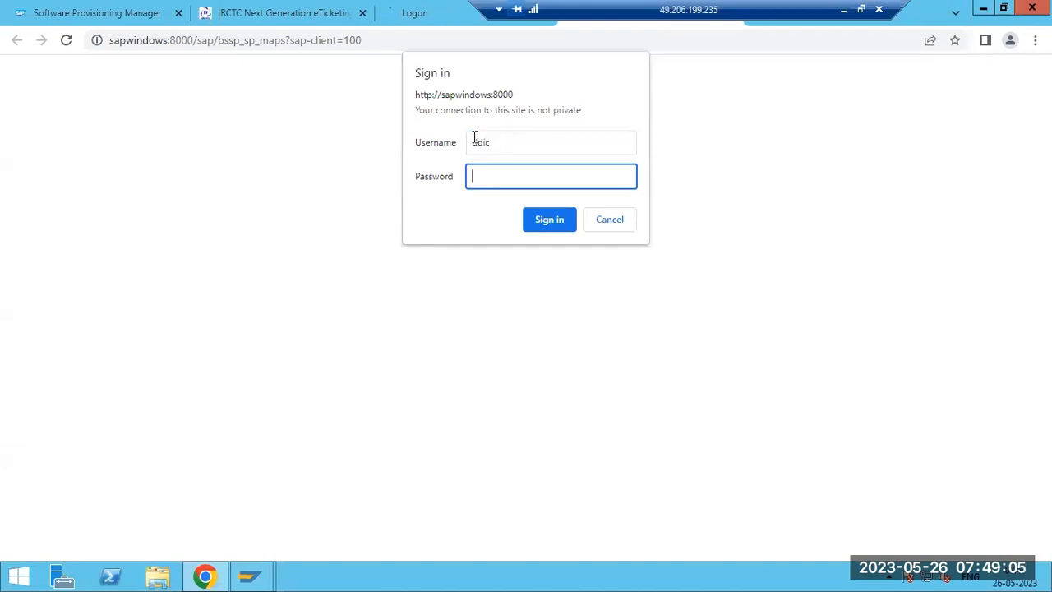
type("••••••••")
key("Return")
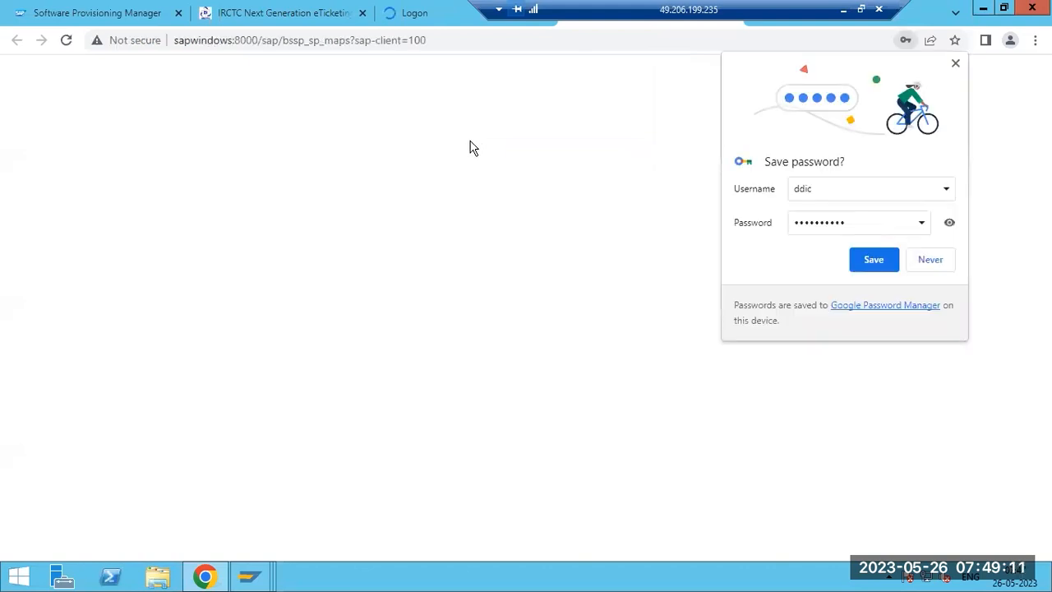
left_click(869, 259)
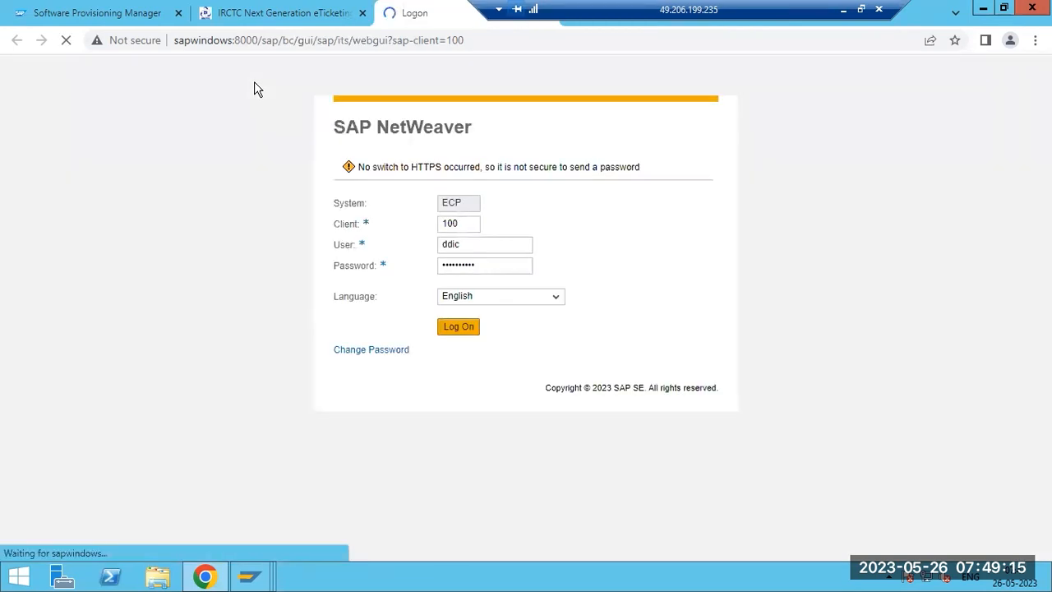
- Bookmark the sapwindows:8000/sap/bc/gui/sap/its/webgui?sap-client=100 logon page in the browser
key("ctrl+l")
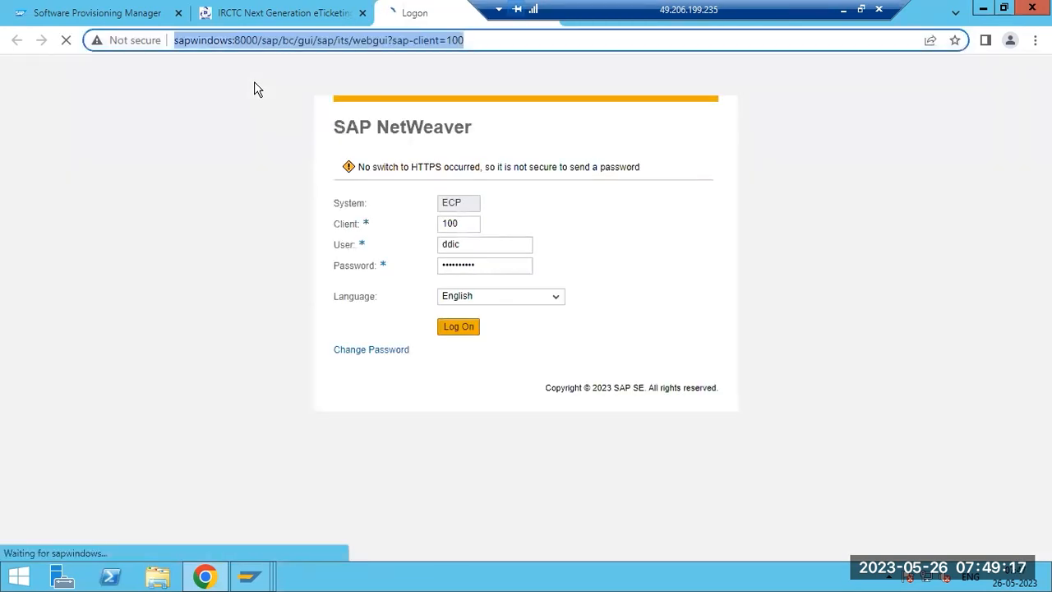
left_click(956, 39)
left_click(864, 186)
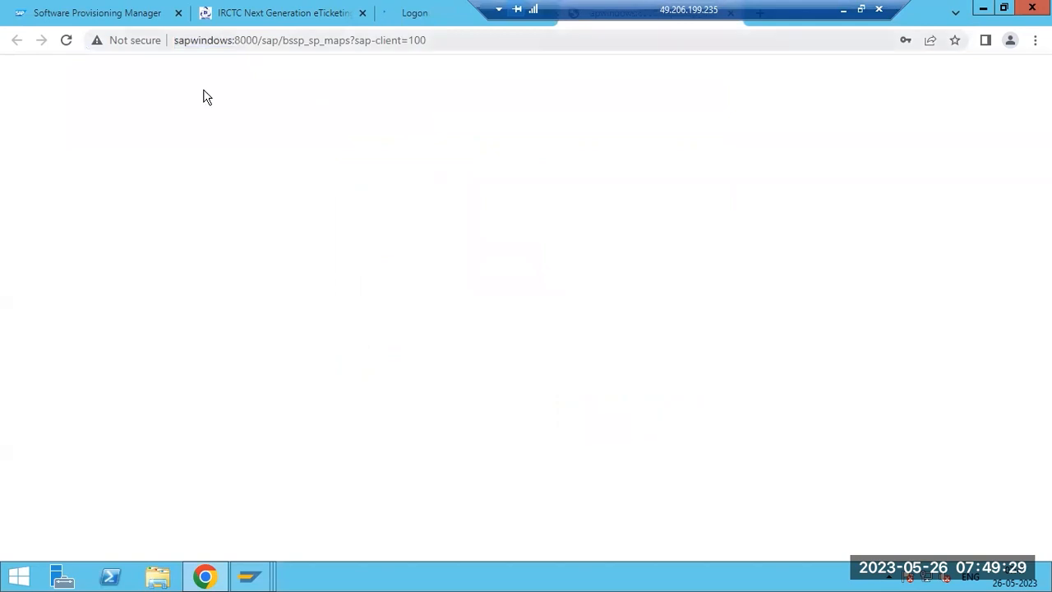
- Reload the bssp_sp_maps and webgui pages, and log on to client 100 as ddic in English with the prefilled credentials
left_click(66, 41)
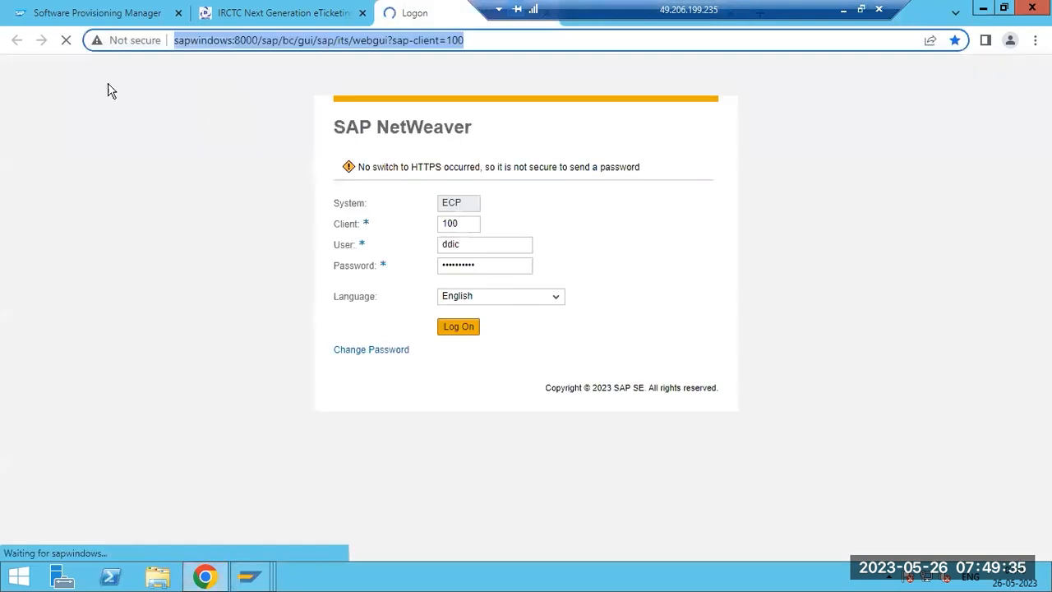
left_click(69, 40)
left_click(69, 41)
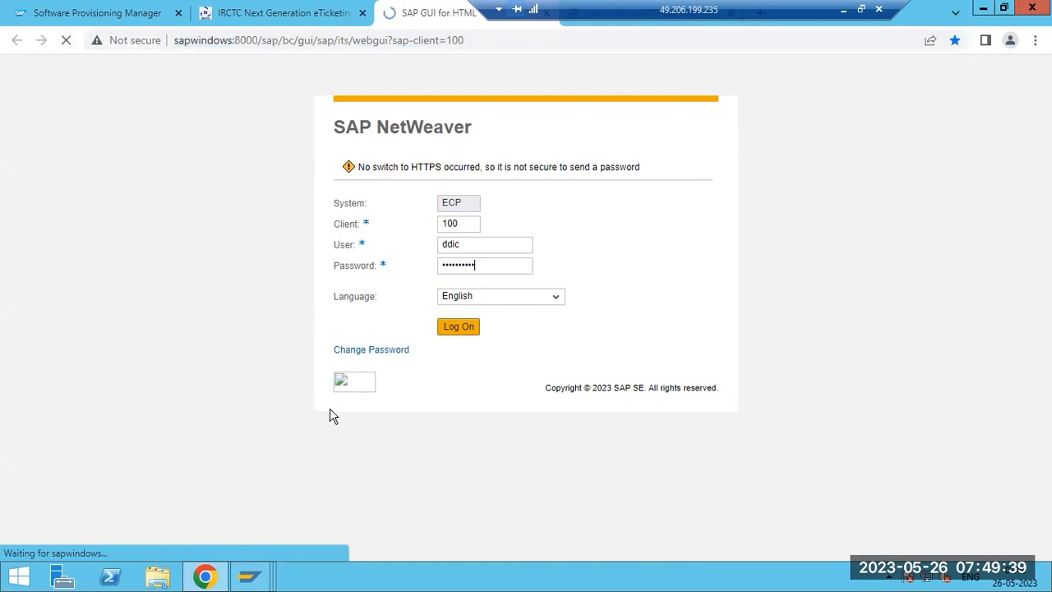
left_click(450, 328)
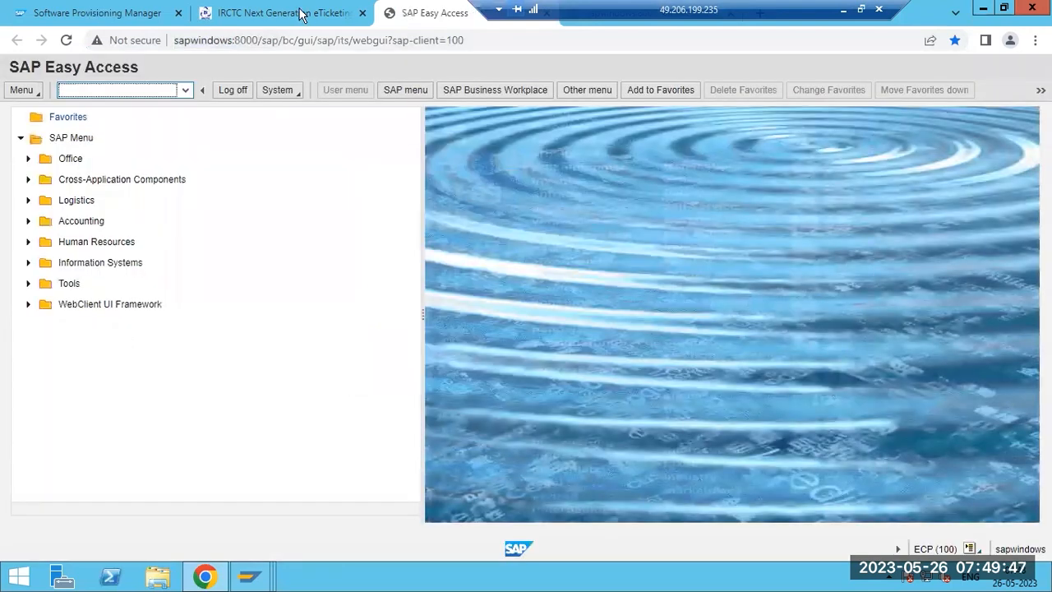
- Run transaction sm50 in the web GUI to view the work processes, and return to SAP Easy Access
left_click(136, 90)
type("sm50")
key("Return")
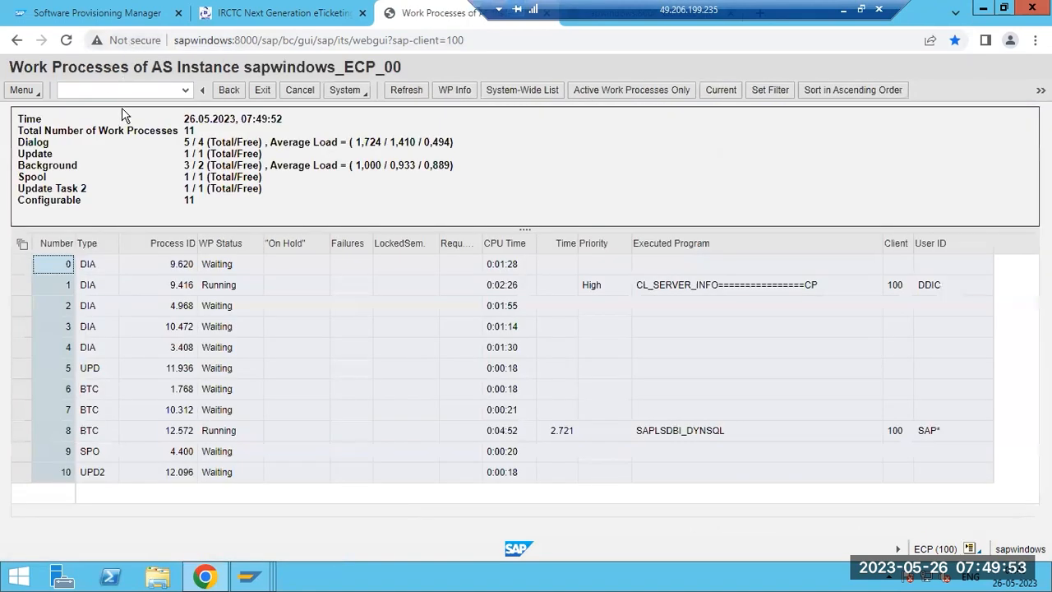
left_click(231, 92)
- Switch to SAP Logon to view its system list, and return to the web GUI in Chrome
mouse_move(247, 575)
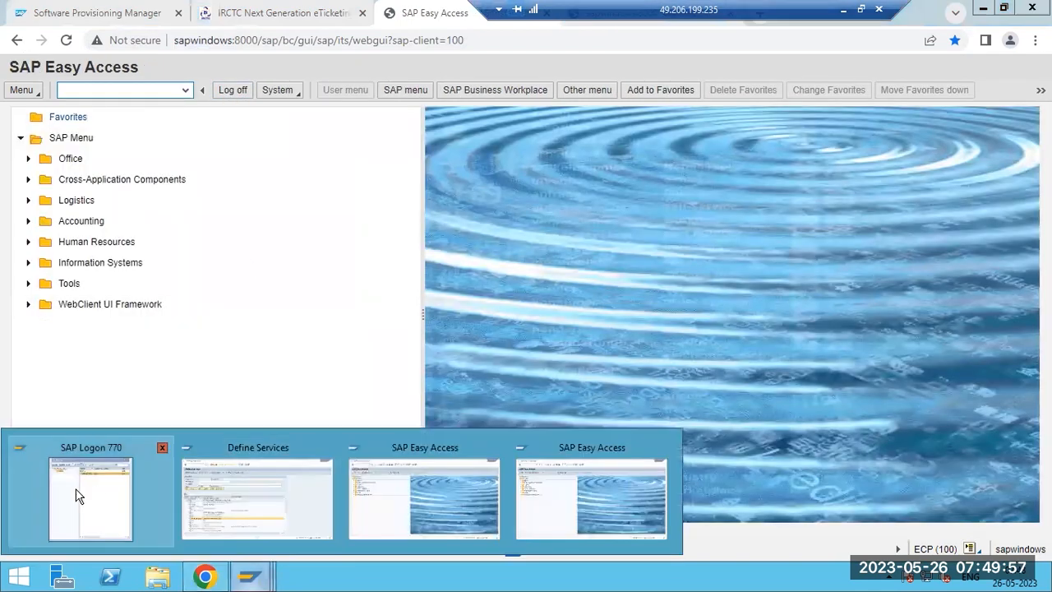
left_click(79, 495)
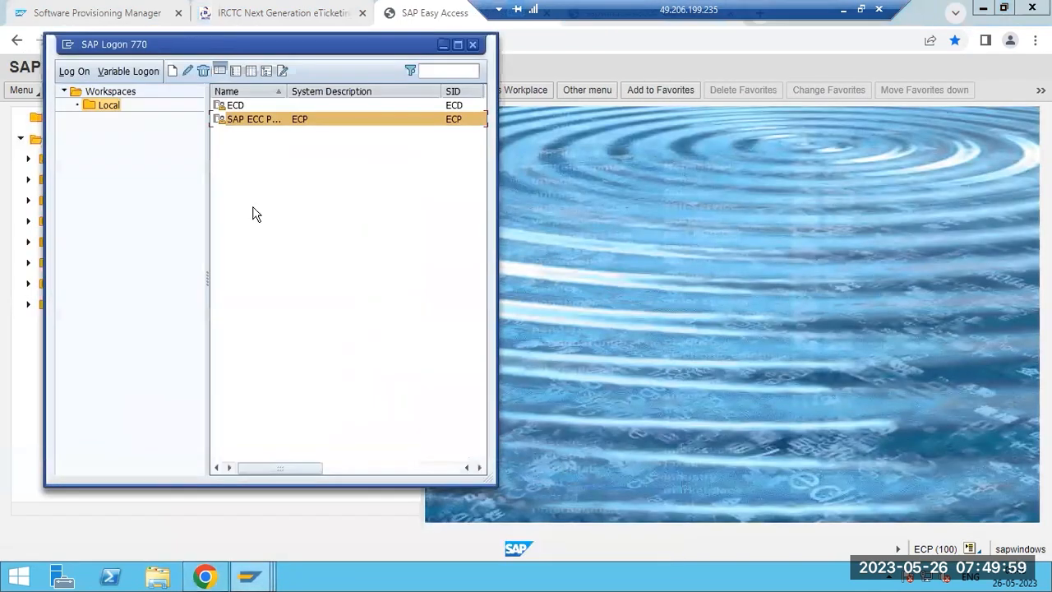
left_click(662, 246)
left_click(207, 577)
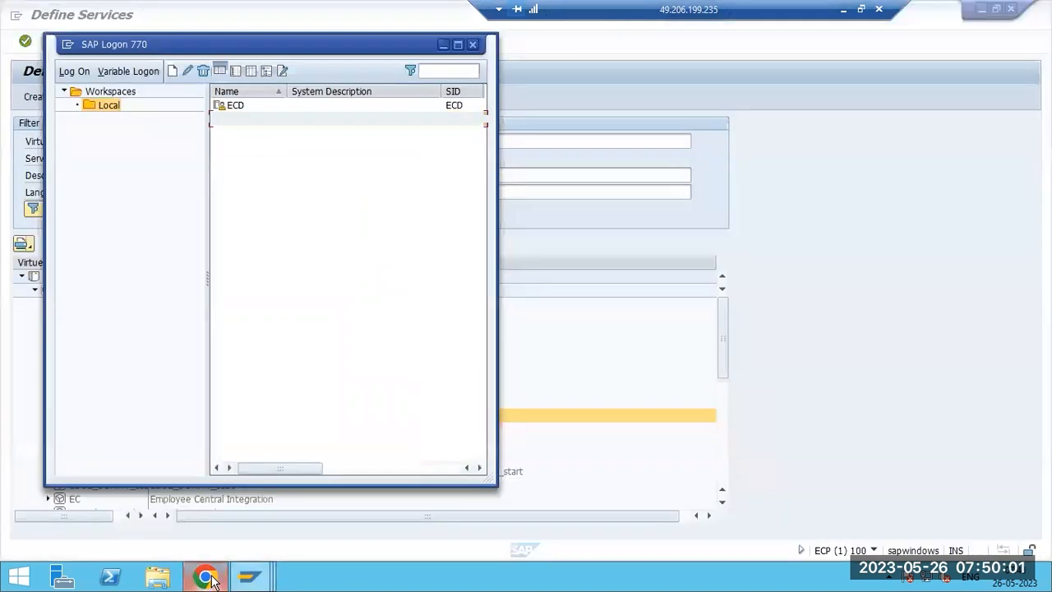
left_click(207, 577)
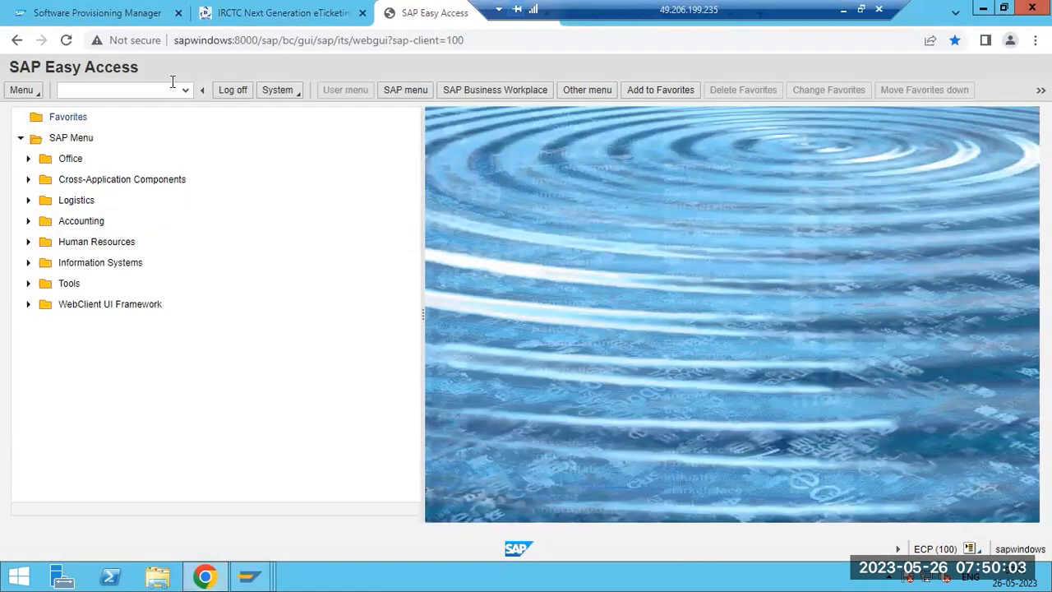
- Compare the web GUI's address with the IRCTC site's, highlighting the host and the nget/train-search path, and return to the web GUI
key("ctrl+l")
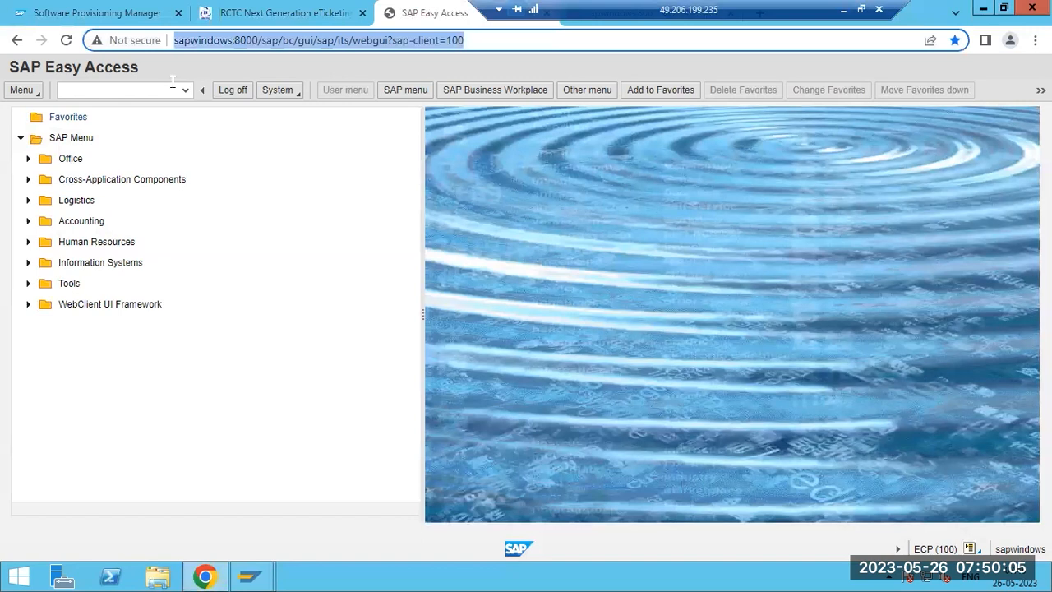
key("ctrl+shift+Tab")
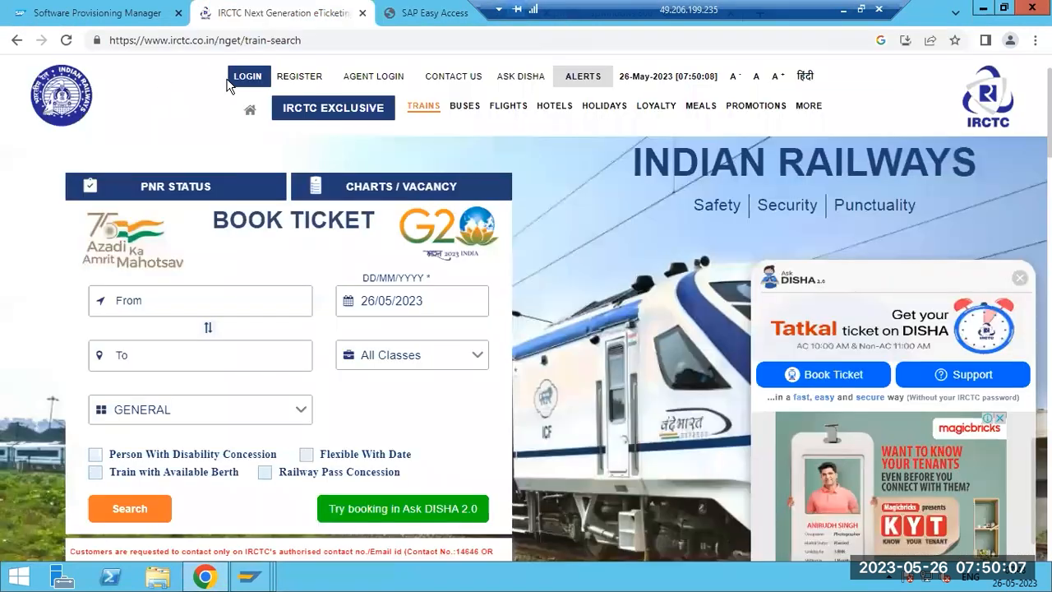
left_click_drag(195, 40, 302, 41)
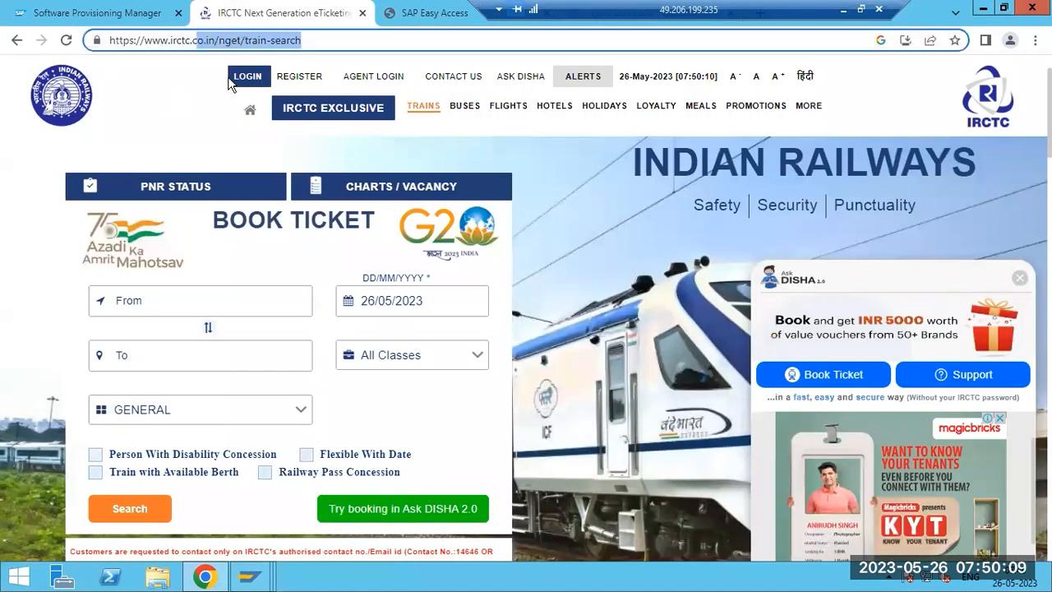
left_click_drag(133, 40, 215, 40)
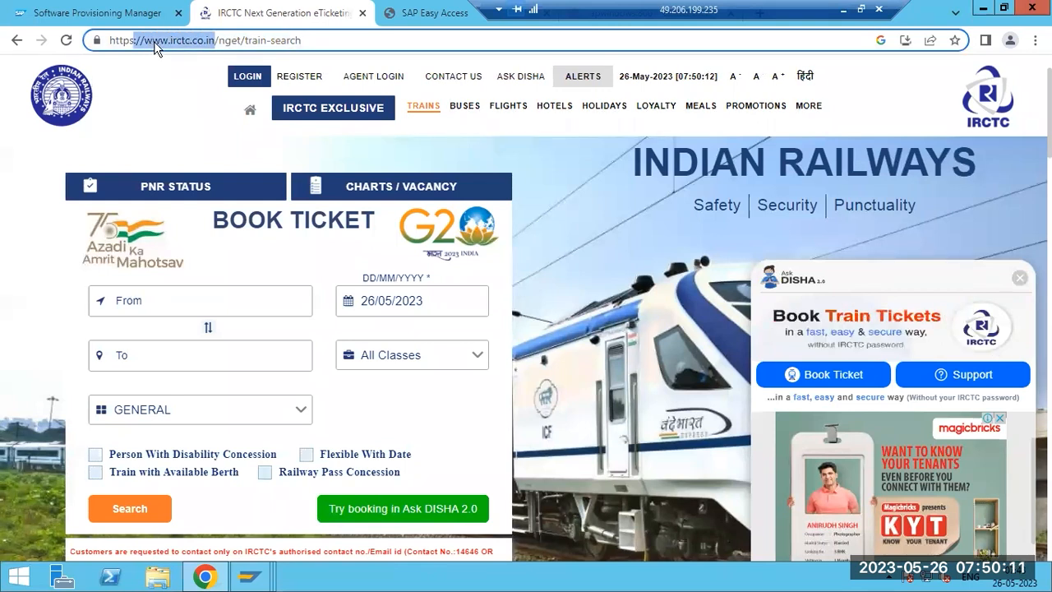
left_click(168, 41)
key("shift+Left")
key("shift+Left")
key("shift+Left")
key("shift+Left")
key("shift+Left")
key("shift+Left")
key("shift+Left")
key("shift+Left")
key("shift+Left")
key("shift+Left")
key("shift+Left")
key("shift+Left")
key("shift+Left")
key("shift+Left")
key("shift+Left")
key("shift+Left")
key("shift+Left")
key("shift+Left")
key("shift+Left")
key("shift+Left")
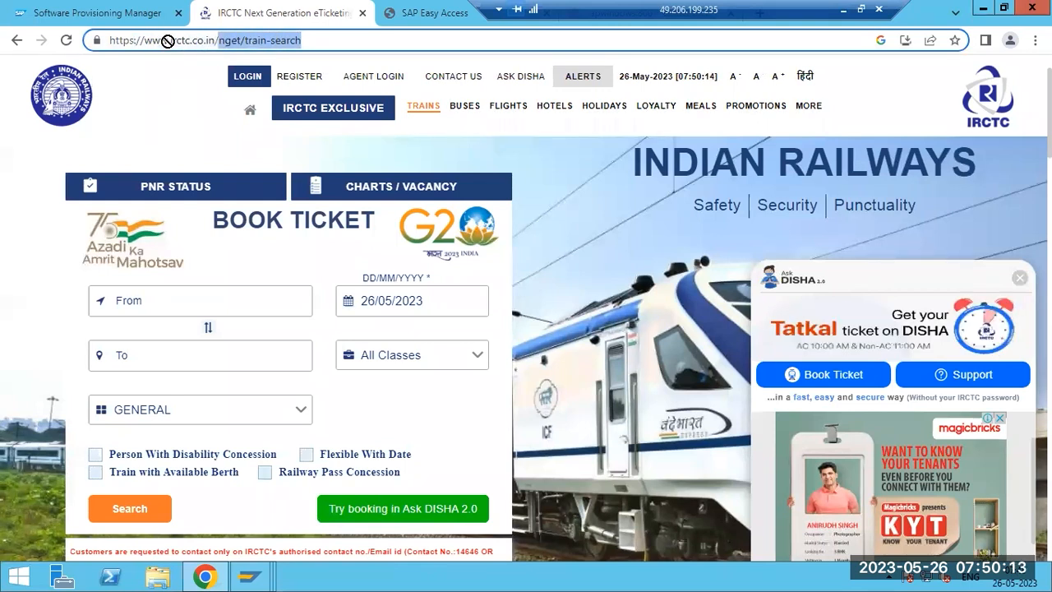
key("ctrl+Tab")
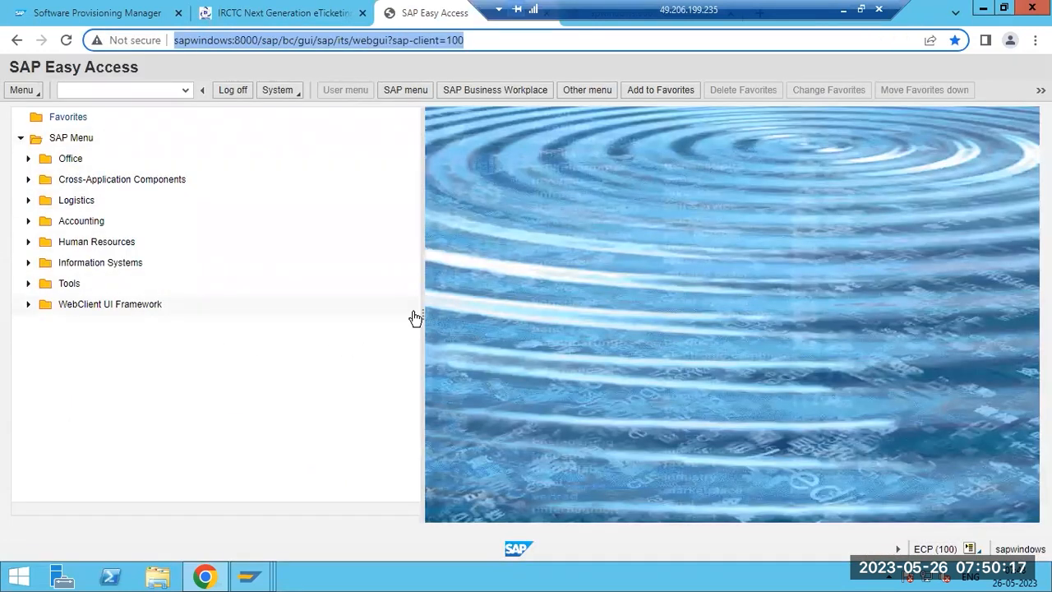
- Narrow the SAP Easy Access menu tree, and close the IRCTC page, keeping the web GUI page in front
left_click_drag(416, 318, 354, 315)
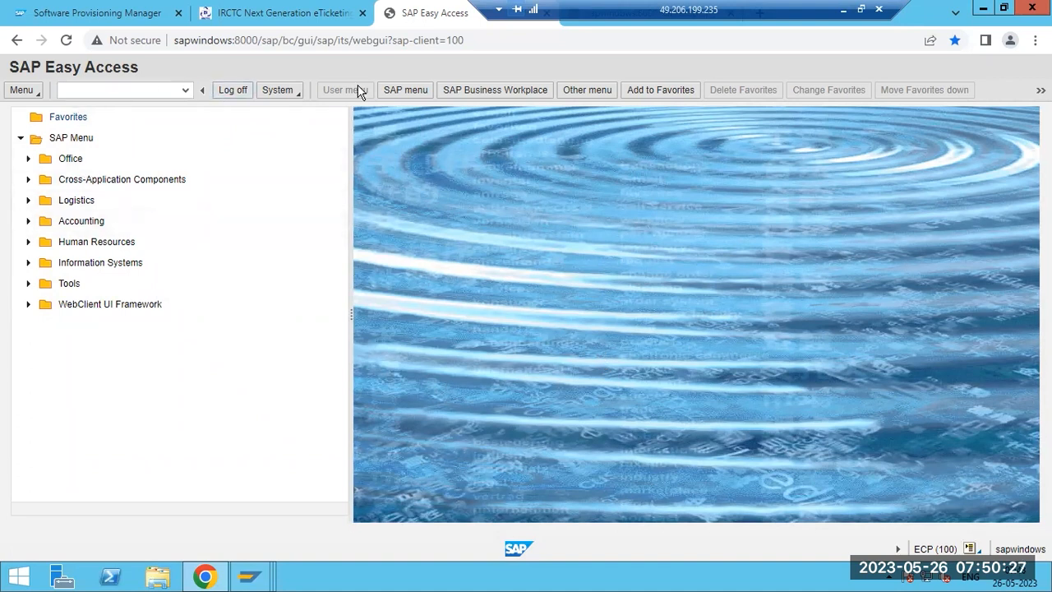
left_click(310, 12)
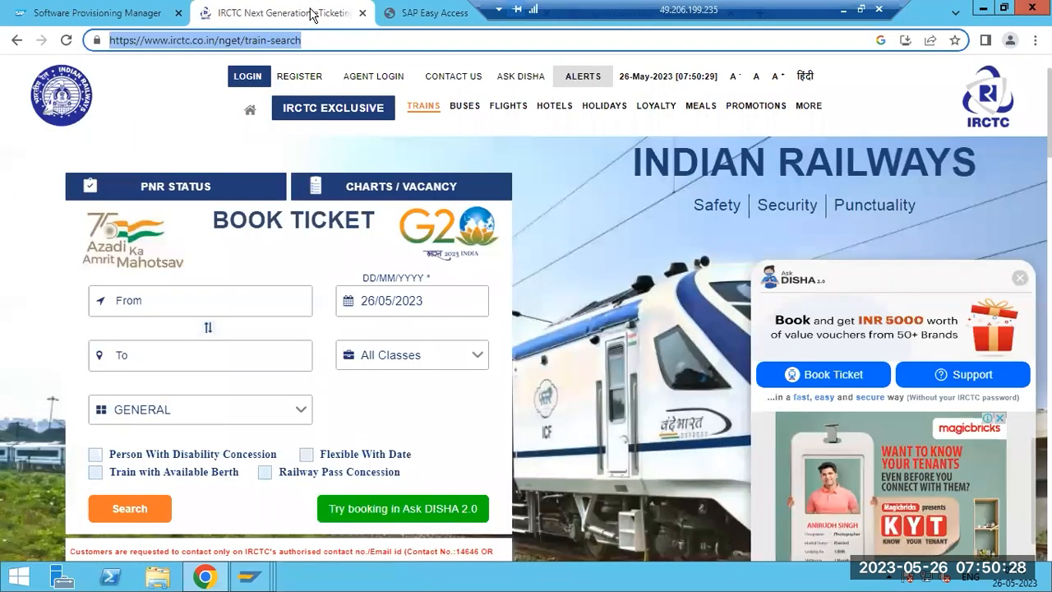
left_click(361, 13)
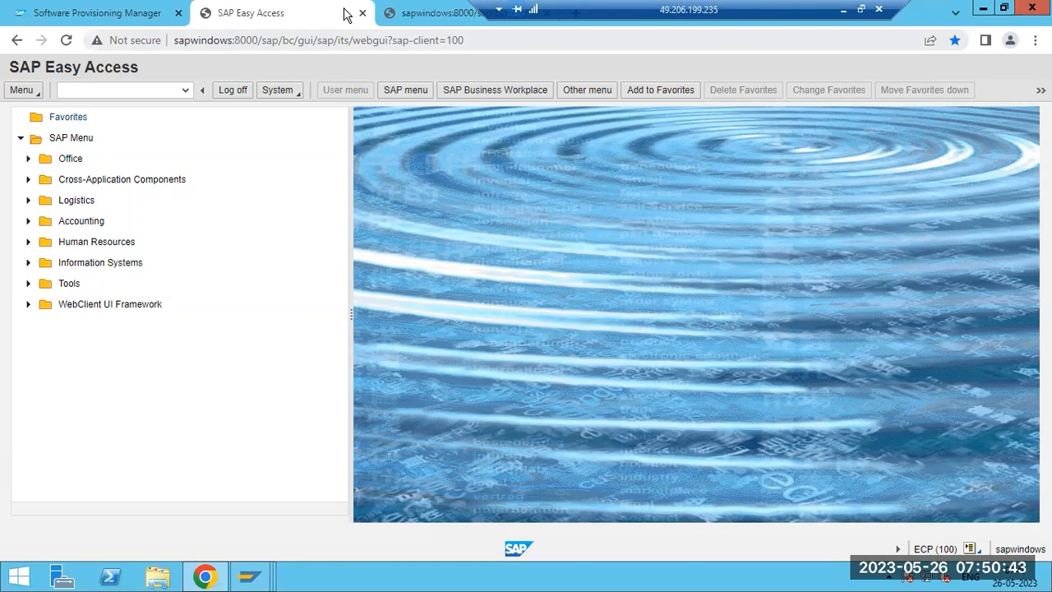
left_click(453, 14)
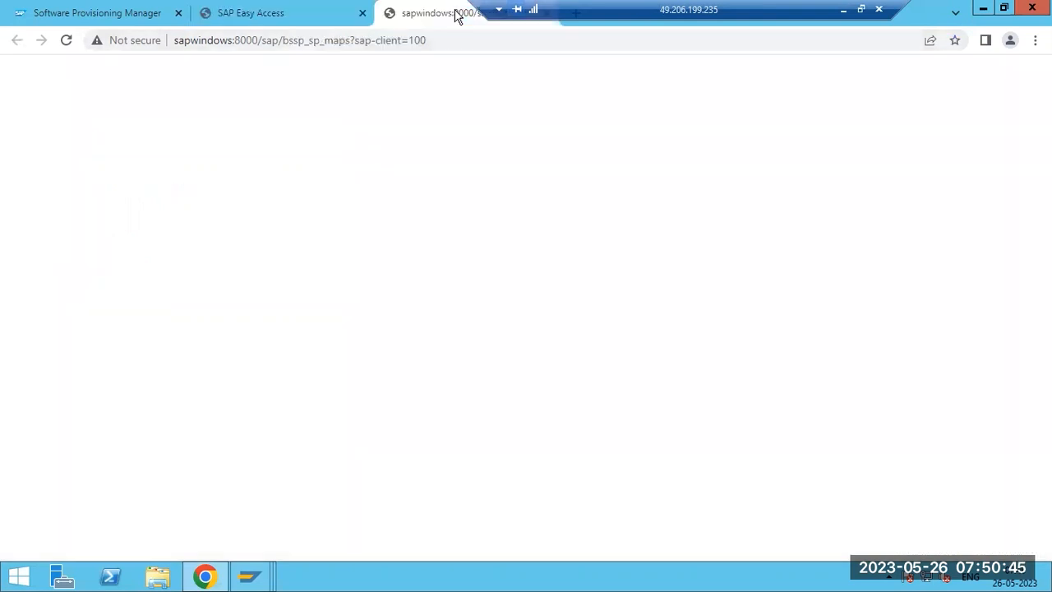
left_click(284, 13)
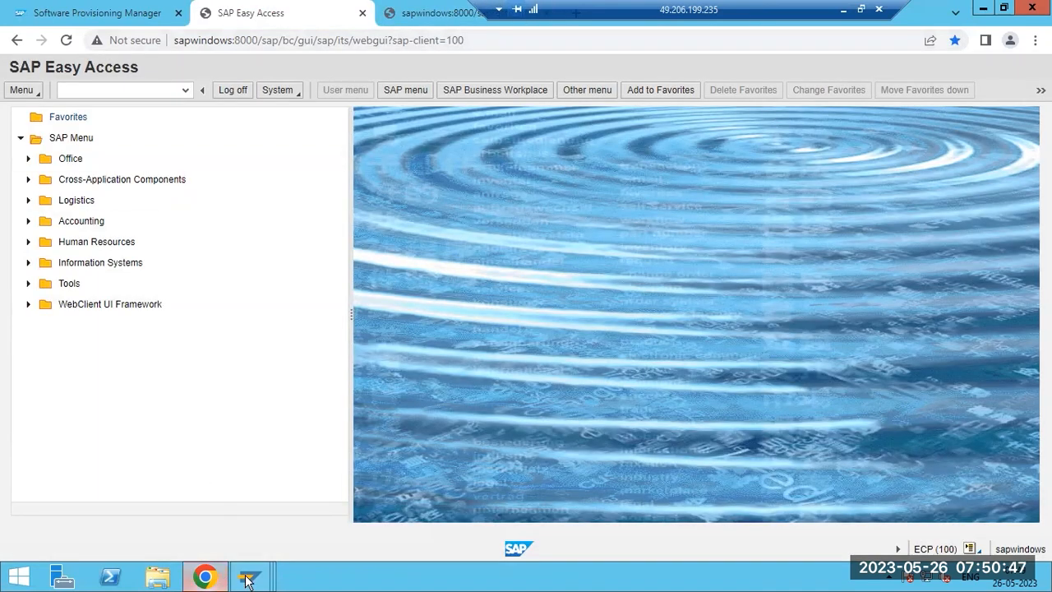
- Switch to the SAP GUI session showing Define Services, leave it, and start transaction smicm
mouse_move(249, 577)
left_click(220, 485)
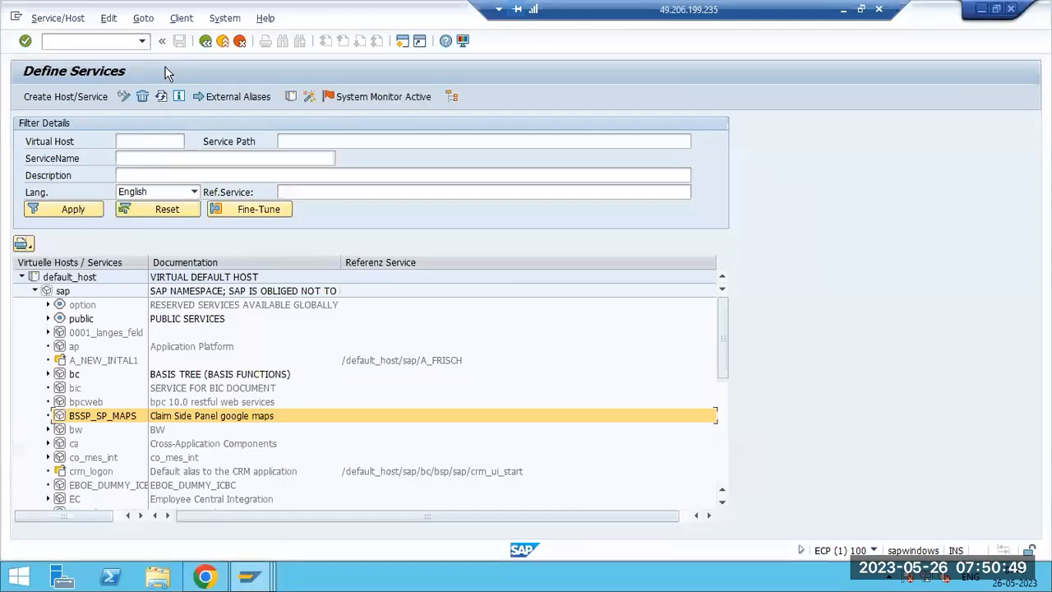
key("F3")
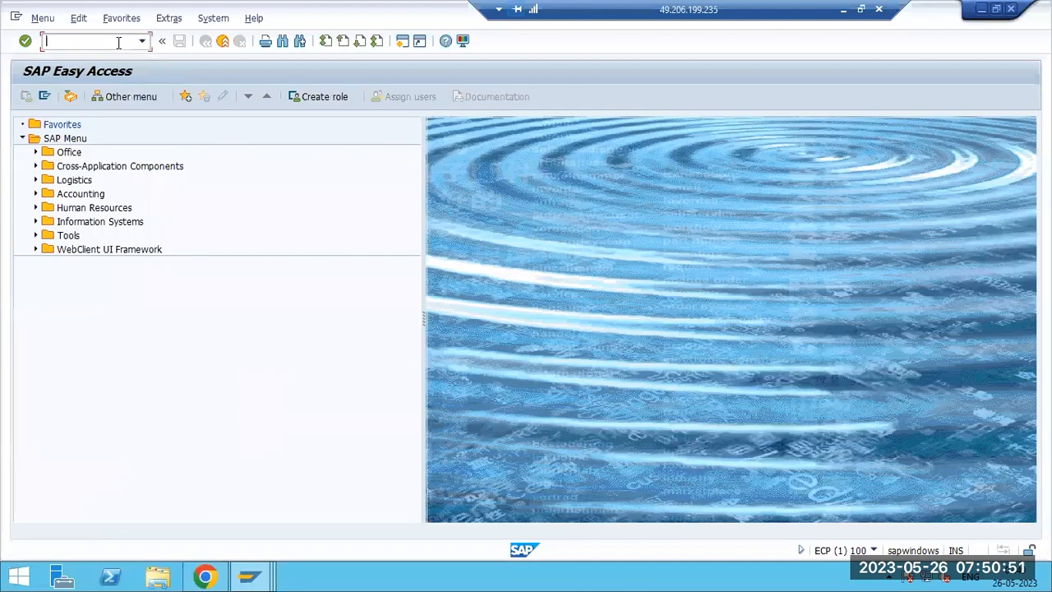
type("smicm")
key("Return")
- Hard shut down the ICM globally and confirm restarting all ICM processes, and reload the web GUI page in Chrome
left_click(105, 18)
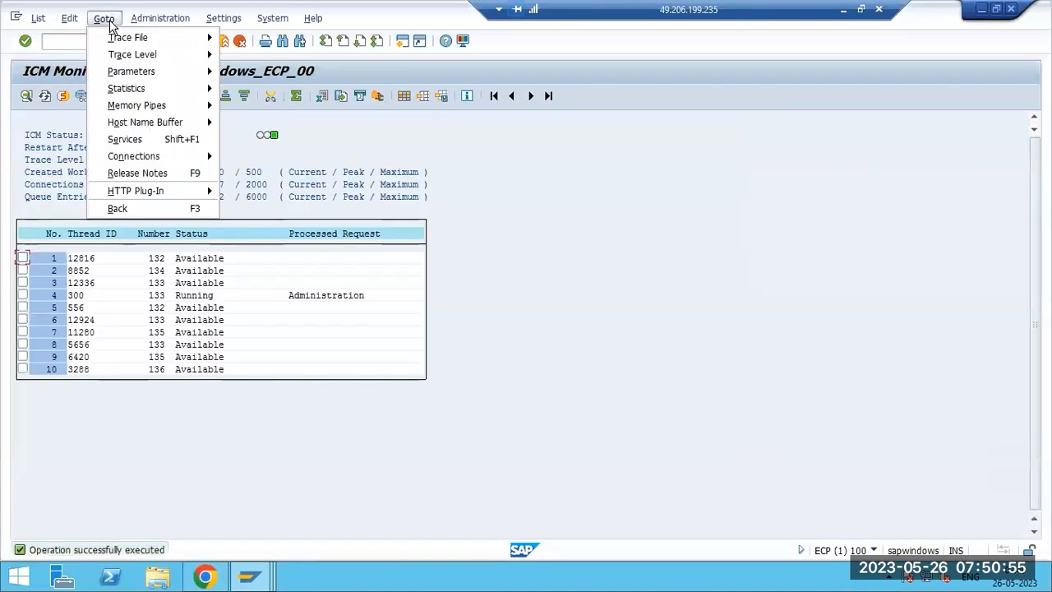
left_click(161, 18)
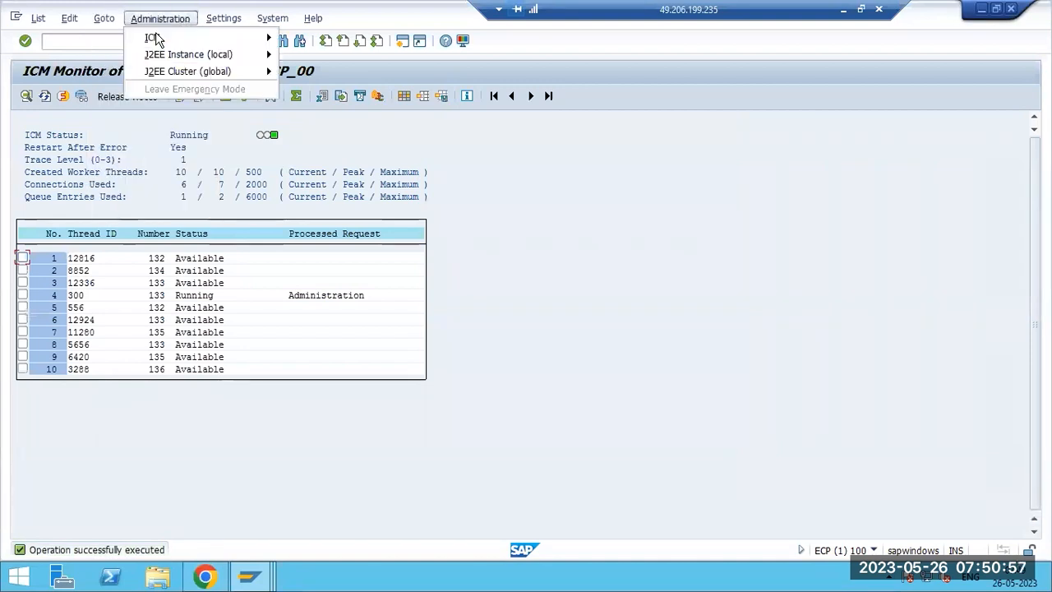
mouse_move(155, 35)
key("Right")
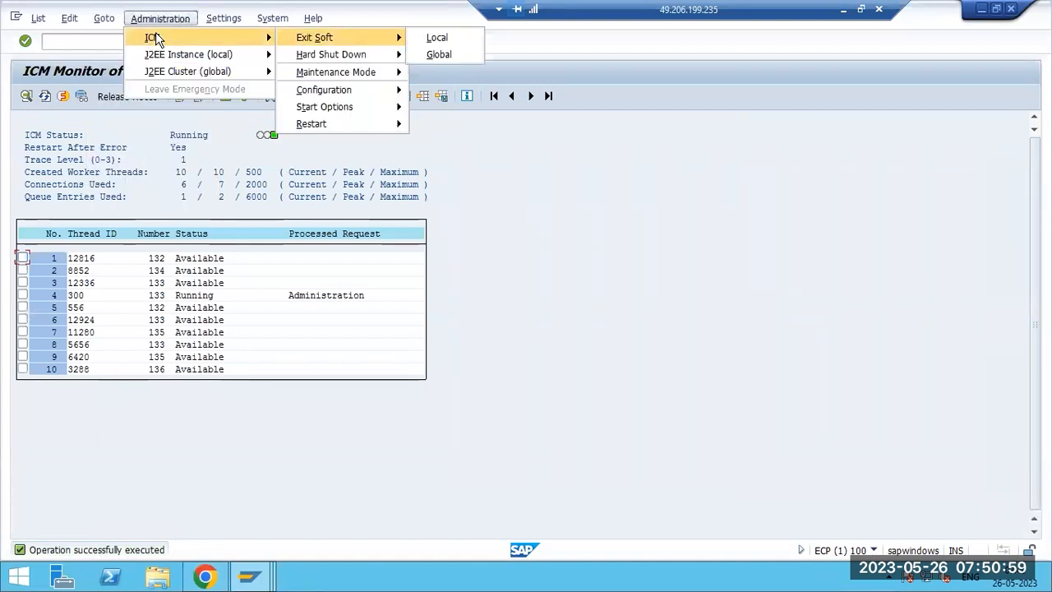
key("Right")
key("Down")
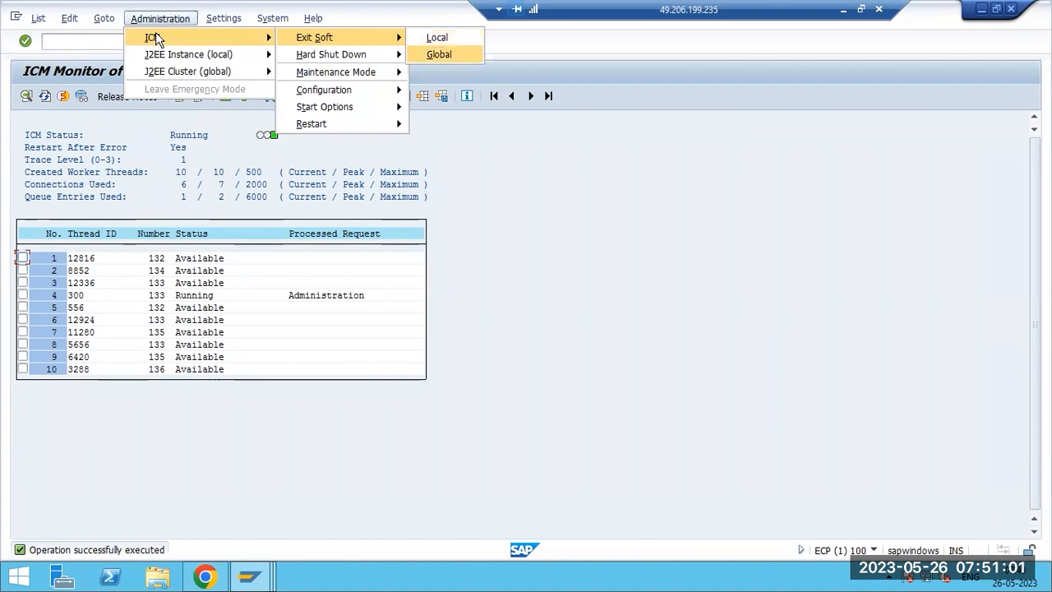
key("Left")
key("Down")
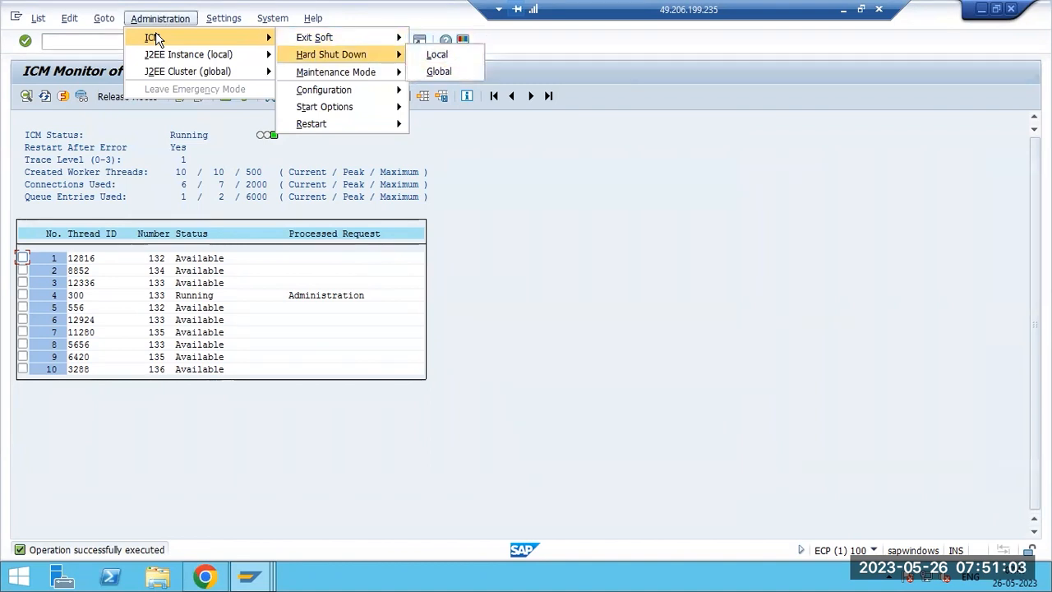
left_click(439, 72)
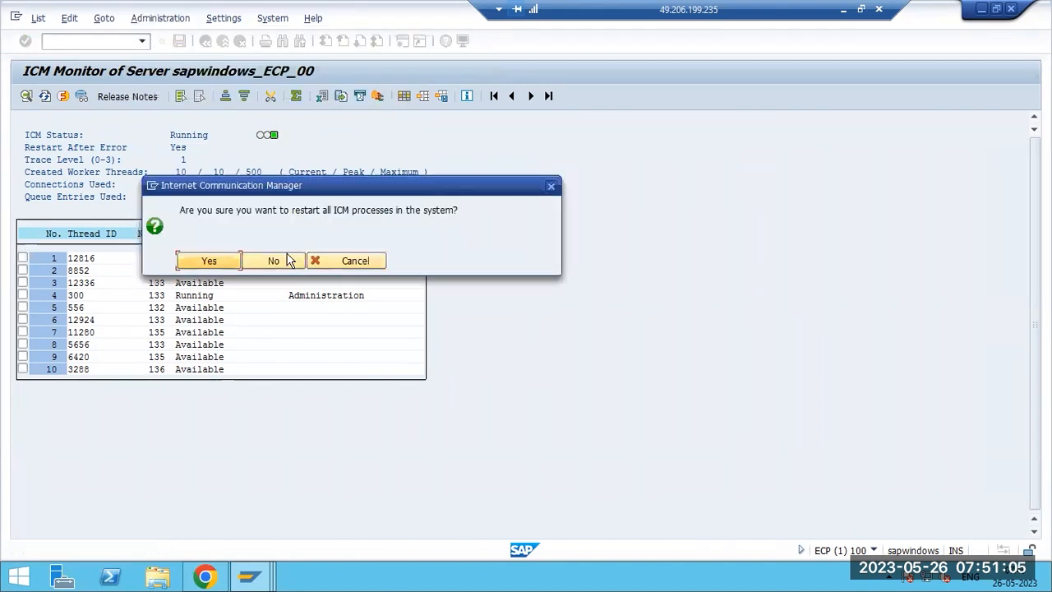
left_click(224, 261)
left_click(205, 575)
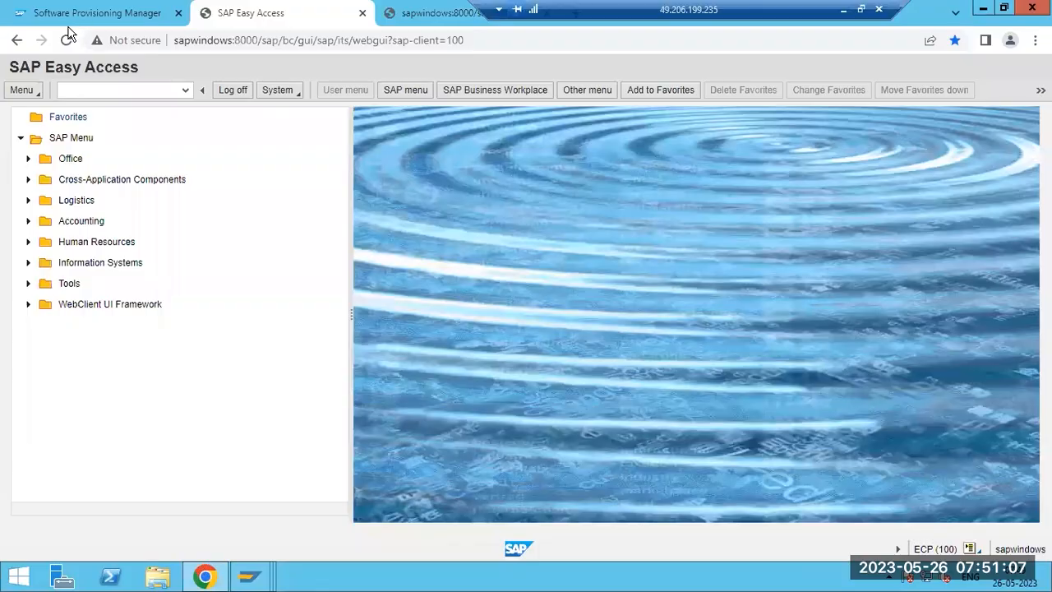
left_click(65, 40)
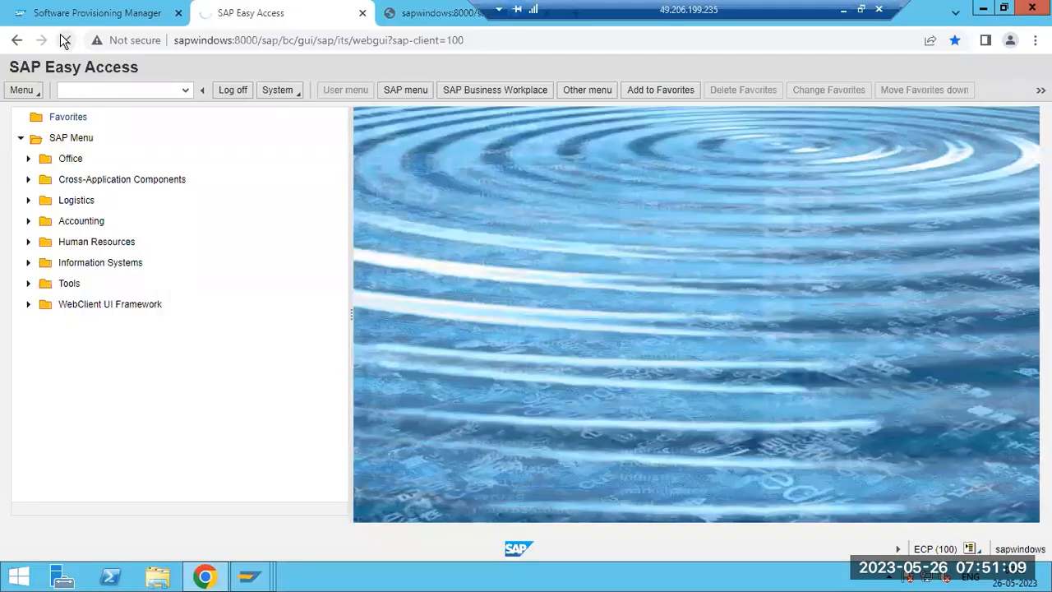
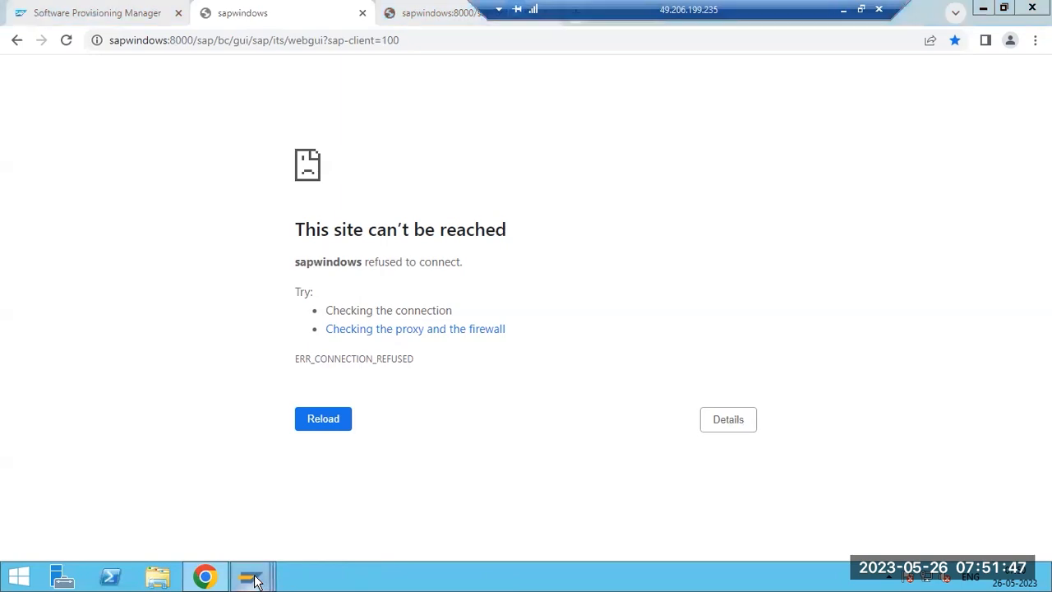
- Refresh the ICM Monitor in SAP GUI to check the worker threads, and reload the web GUI page in Chrome
mouse_move(251, 576)
left_click(244, 528)
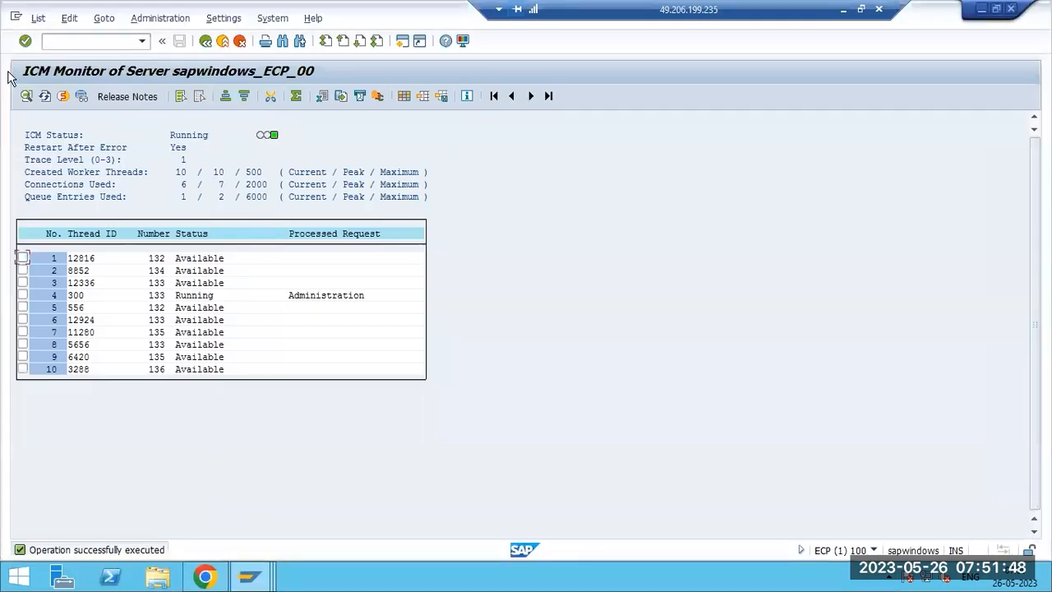
left_click(44, 96)
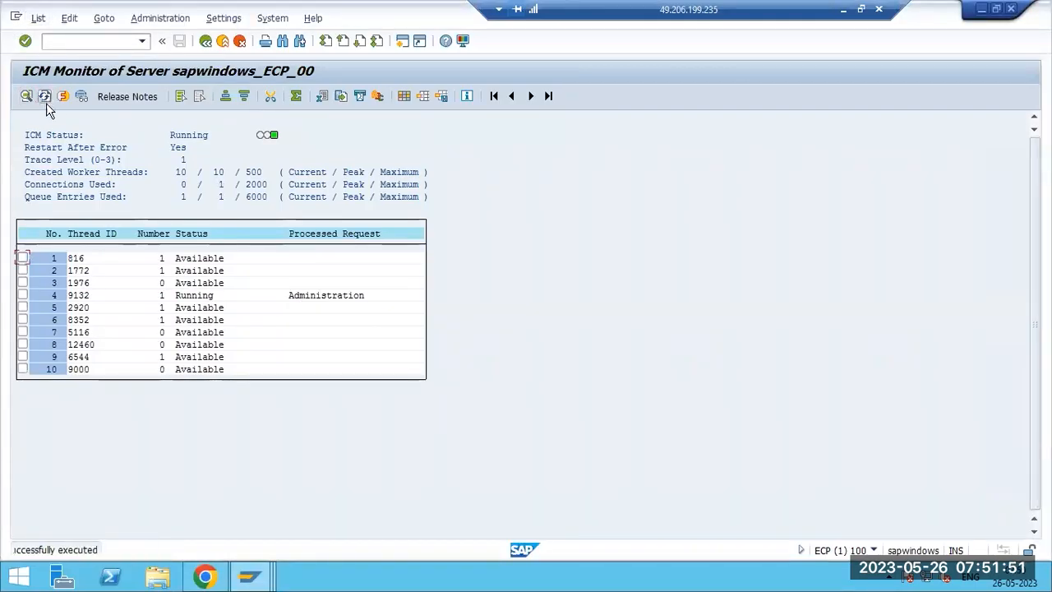
left_click(207, 578)
left_click(67, 42)
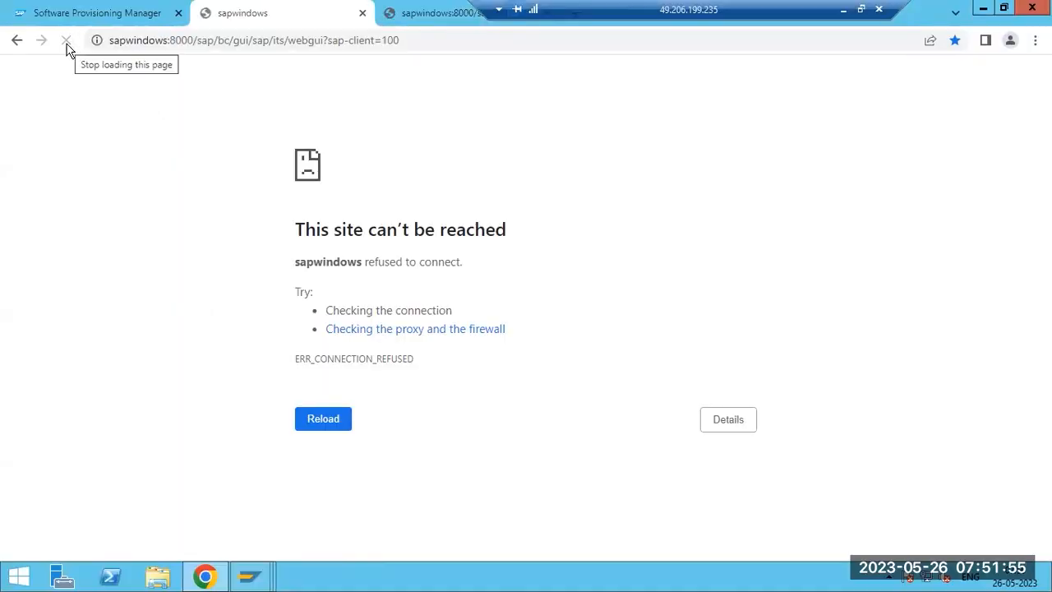
- Switch to the ICM Monitor session in SAP GUI and display the active ICM services
left_click(249, 577)
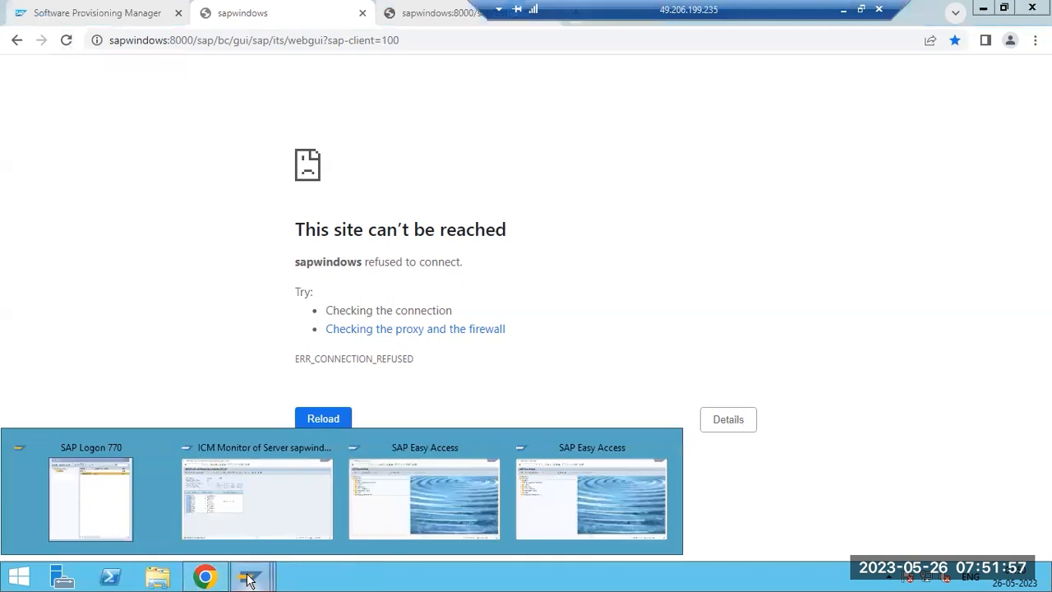
left_click(257, 526)
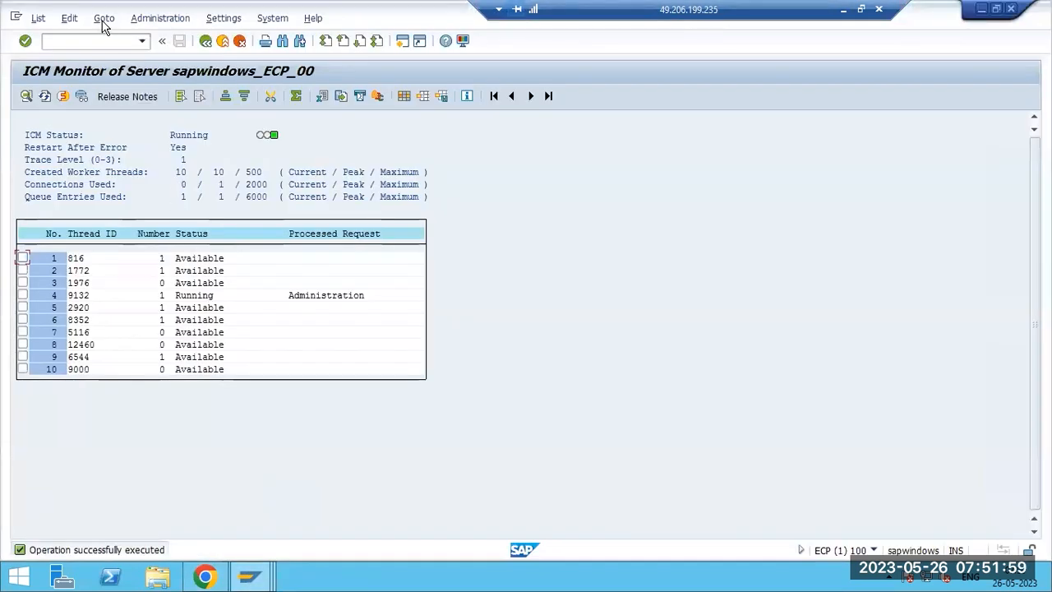
key("alt+g")
left_click(115, 139)
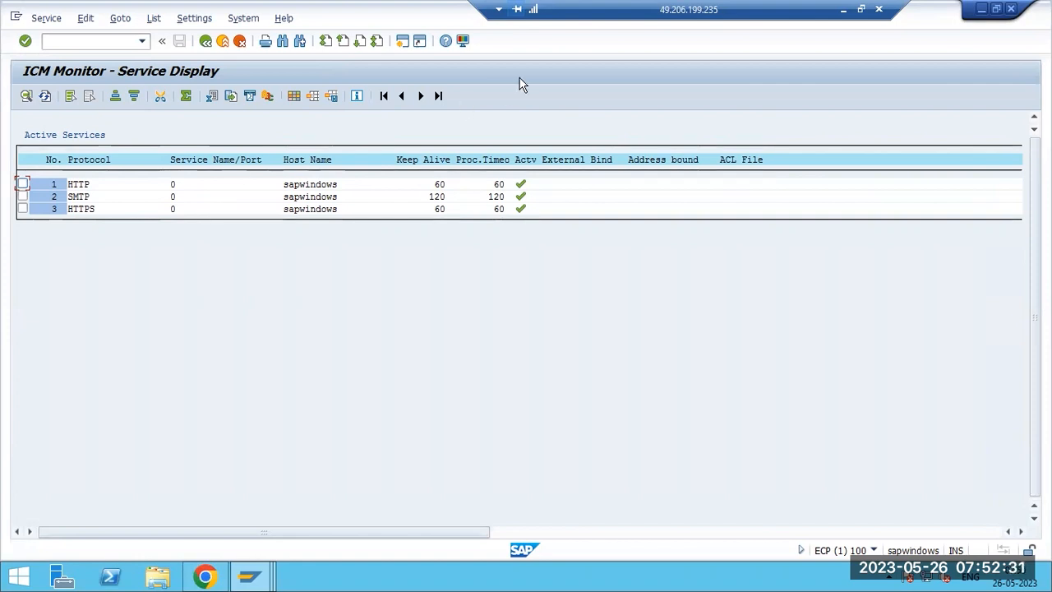
- Switch to the Paint notes outside the remote session and replace the text with "HTTP and HTTPS ports permanent"
left_click(842, 10)
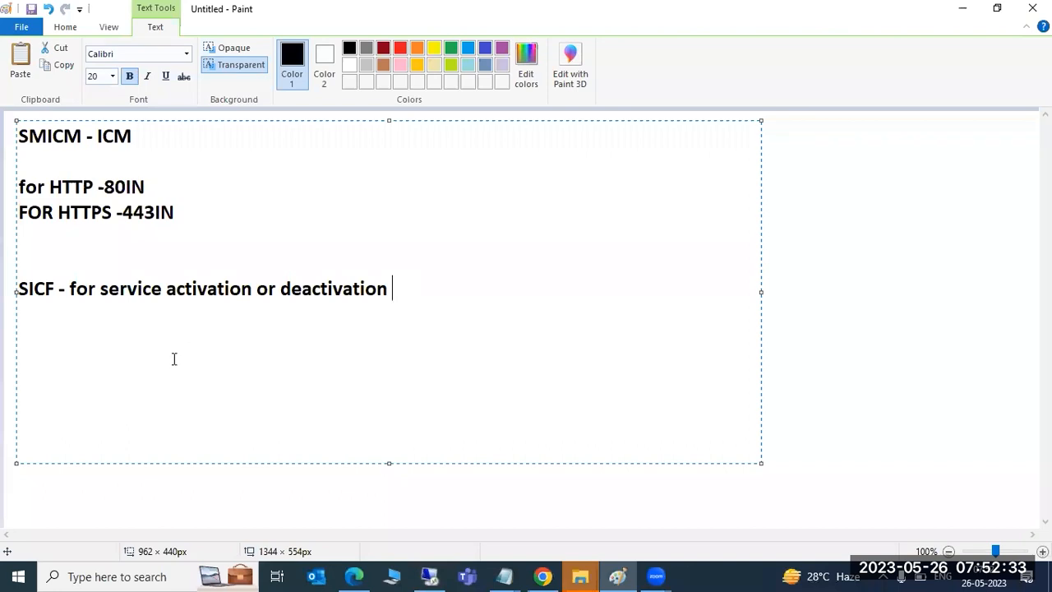
key("ctrl+a")
type("H")
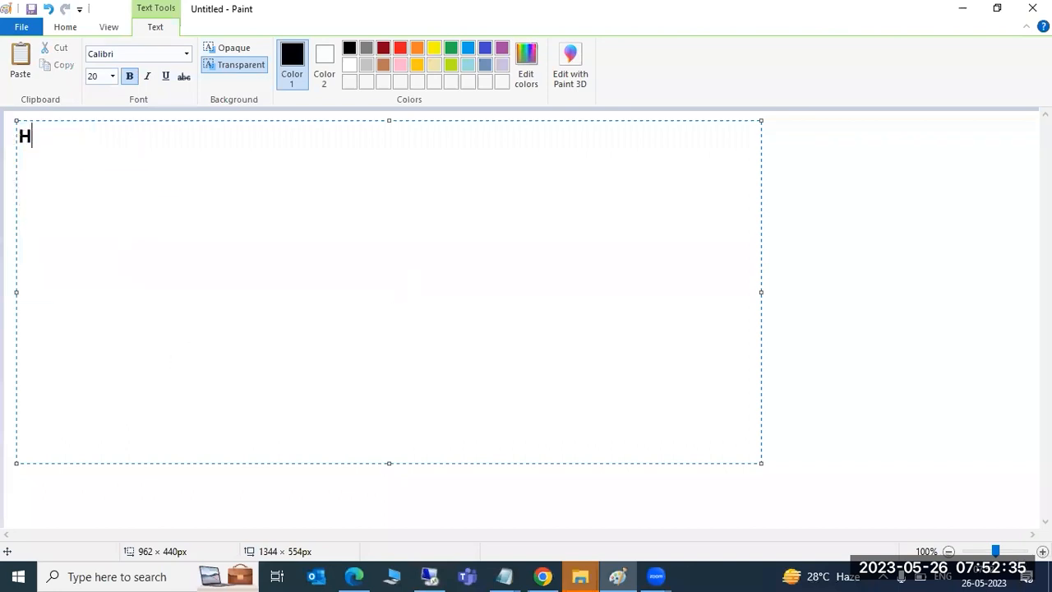
type("TTP and ")
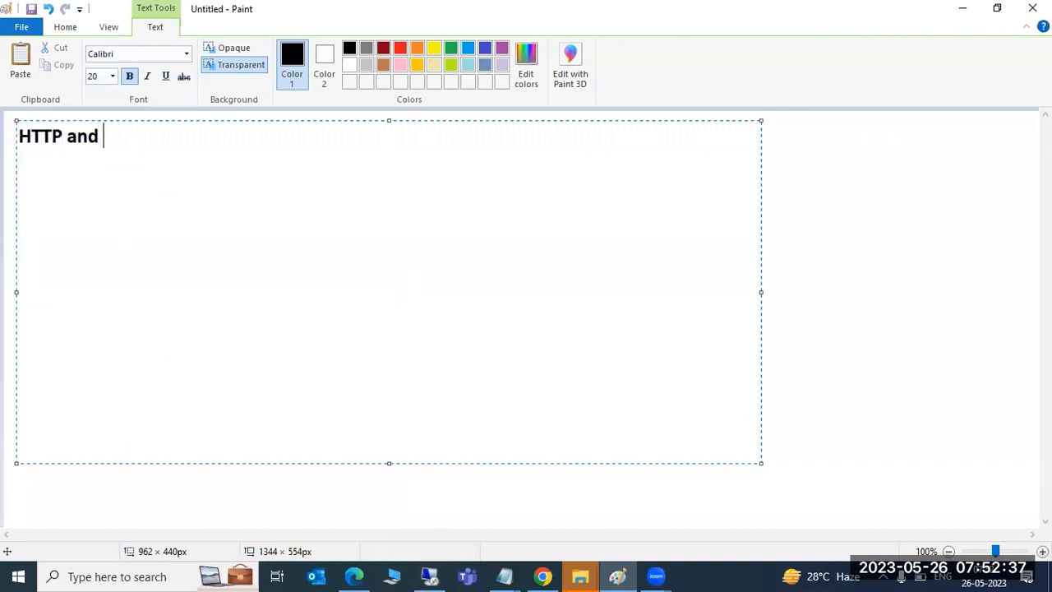
type("HTTPS port")
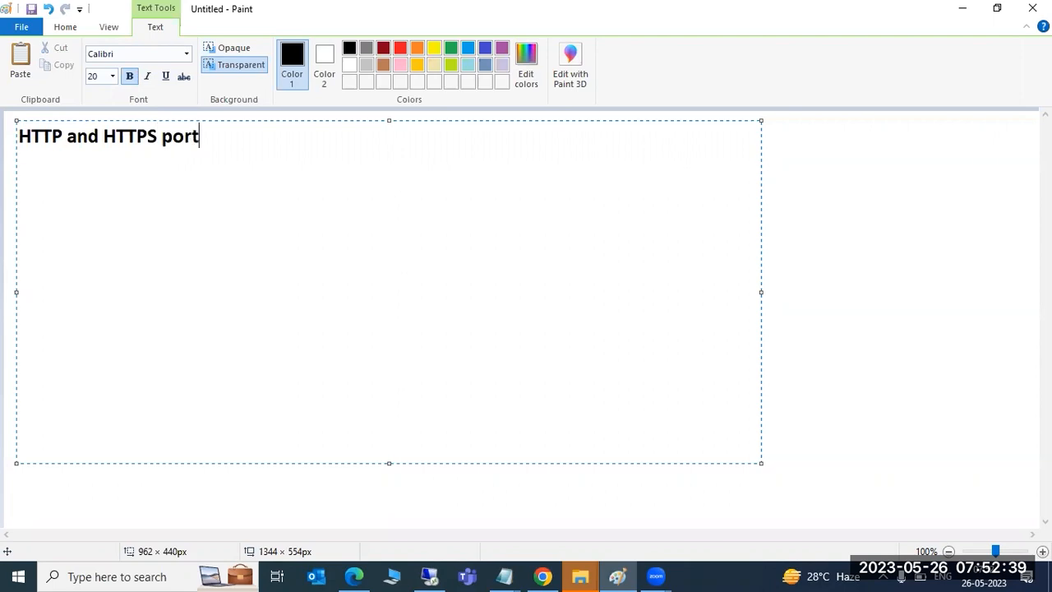
type("s permanent")
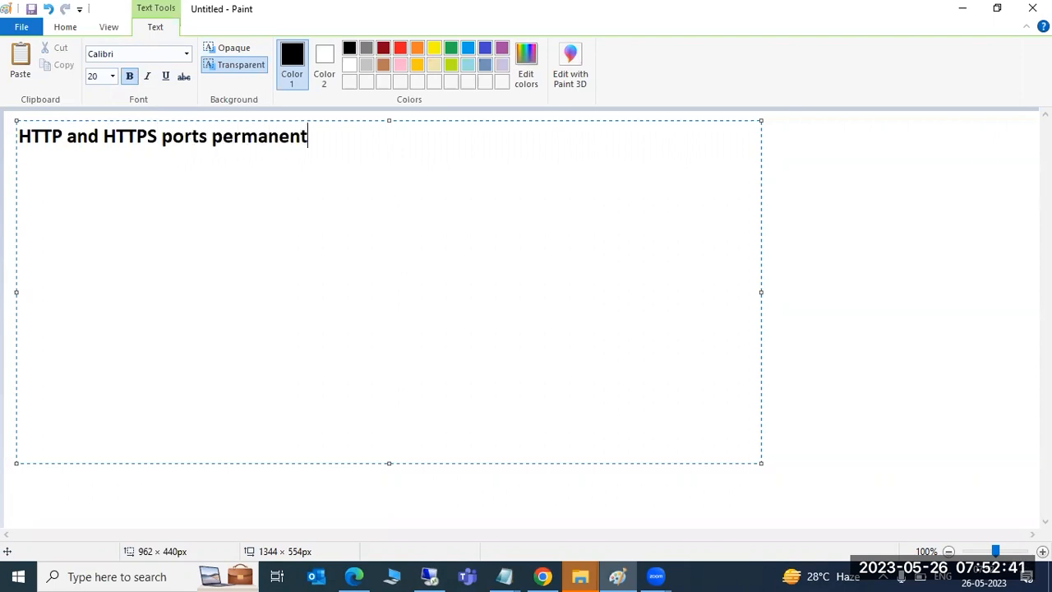
key("BackSpace")
key("BackSpace")
- Replace the whole Paint note with the single transaction code "RZ10"
key("ctrl+a")
type("RZ10")
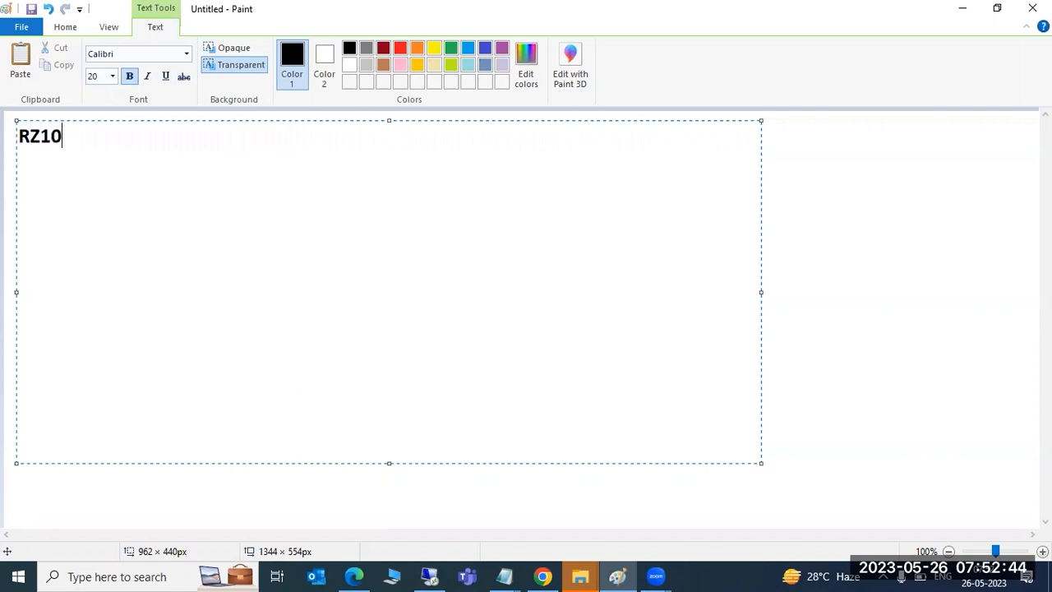
key("Return")
type("RZZ11")
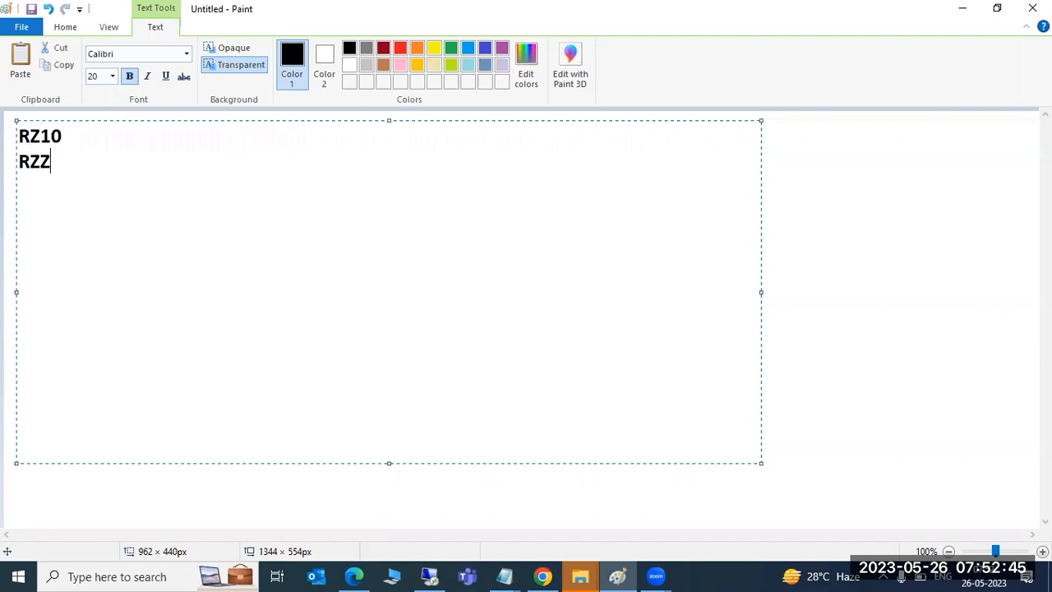
key("BackSpace")
key("BackSpace")
key("BackSpace")
type("11")
key("BackSpace")
key("BackSpace")
key("BackSpace")
key("BackSpace")
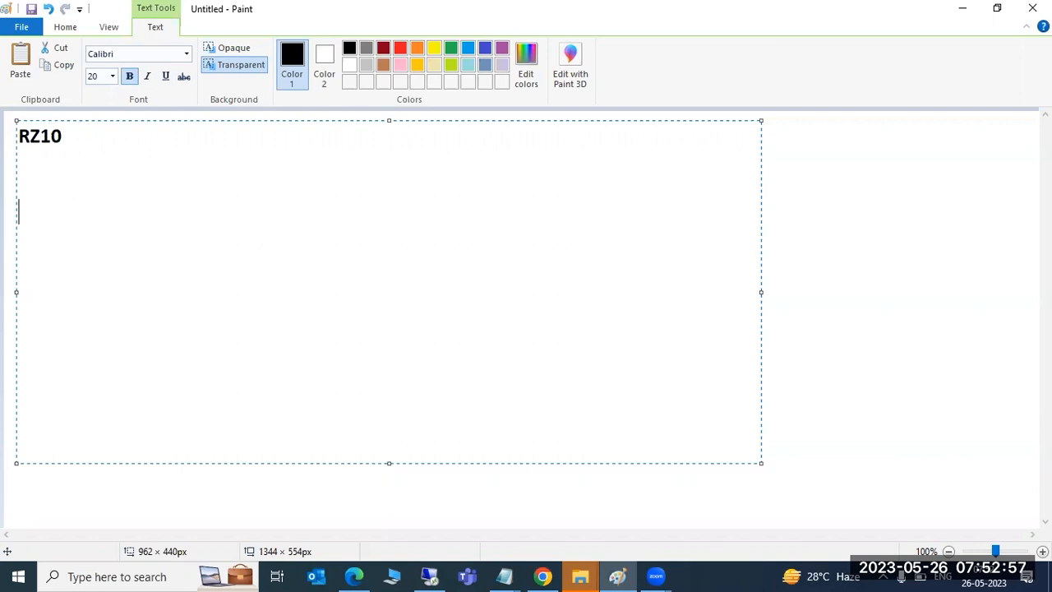
- Add the lines "HTTP" and "HTTPS" below RZ10, leaving two blank lines between
type("HTTP")
key("Return")
type("HTTPS")
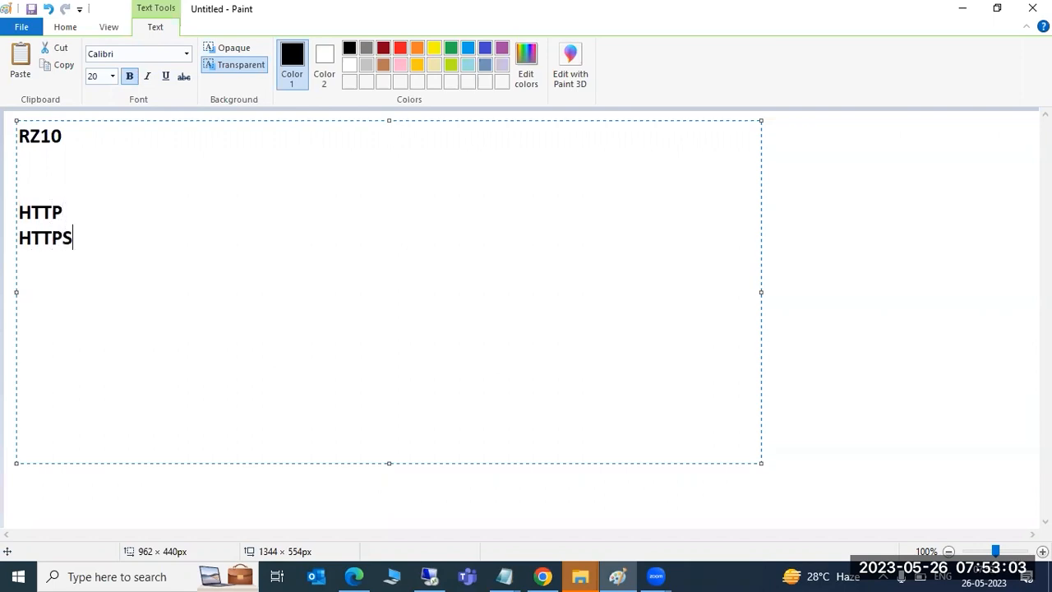
- Minimize the Paint notes, return to the remote SAP session, and leave the service display for the main ICM Monitor
left_click(964, 12)
left_click(883, 10)
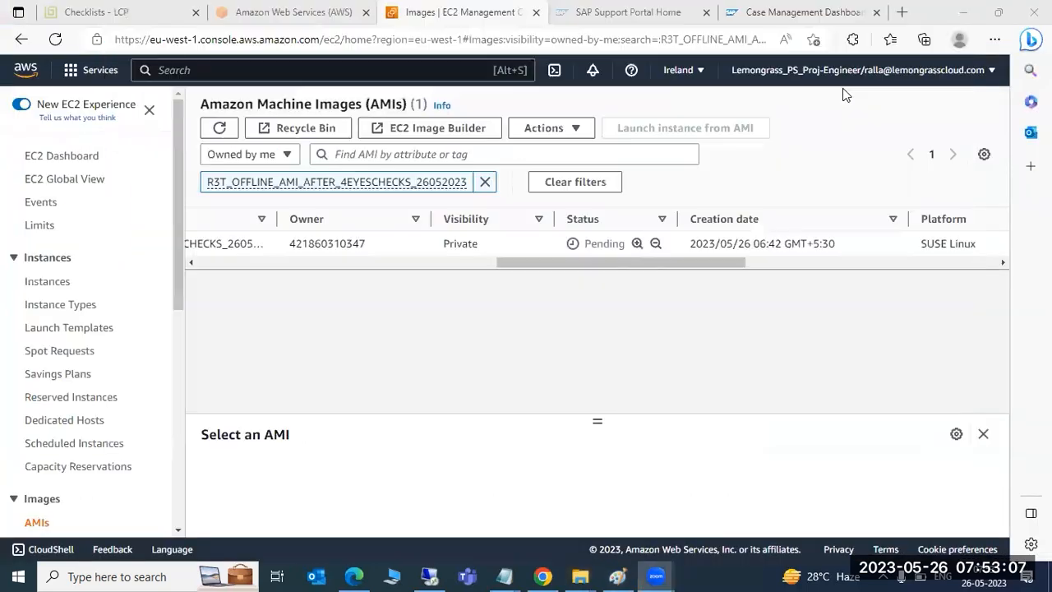
left_click(431, 577)
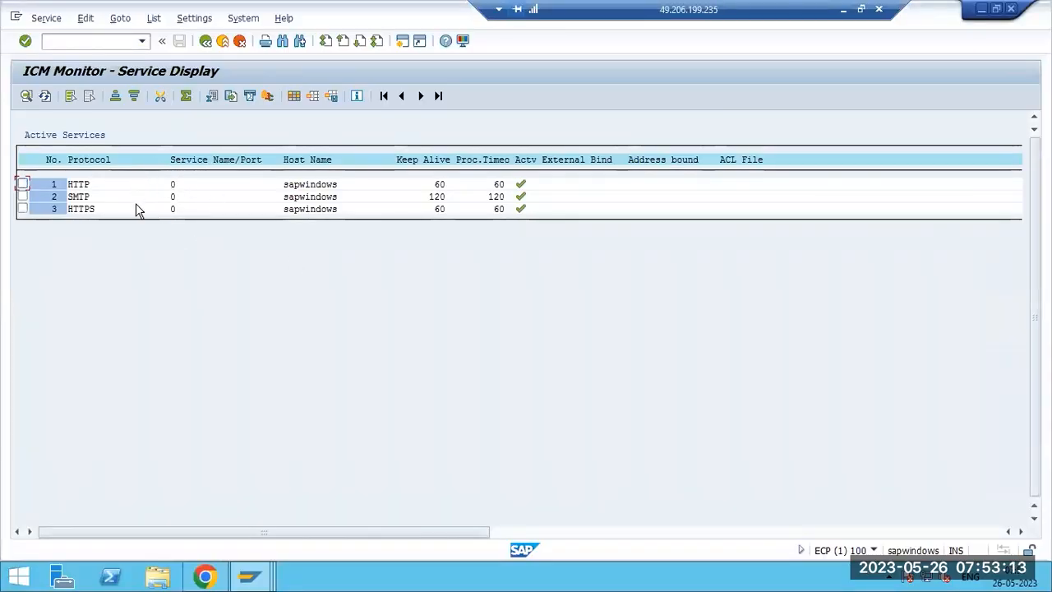
key("F3")
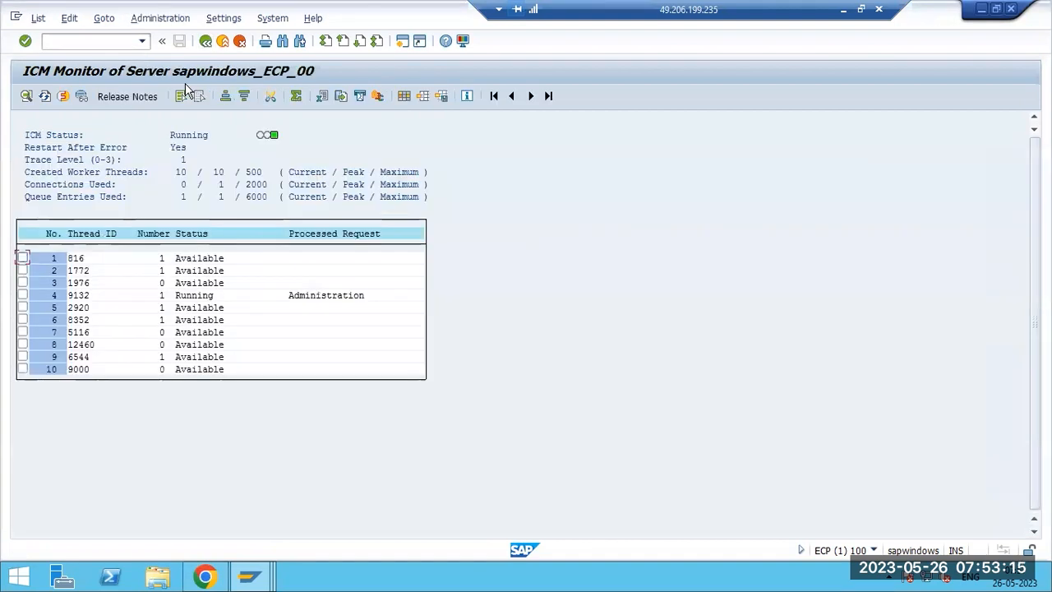
key("F3")
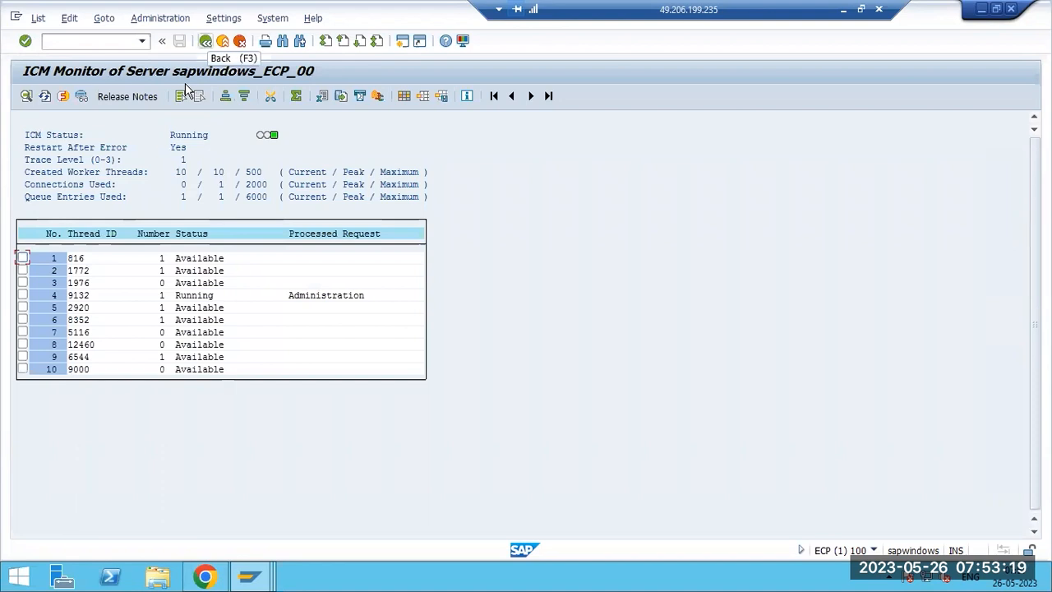
- Display the complete ICM trace file dev_icm and examine its last entries for the state of the HTTP and HTTPS services
left_click(107, 19)
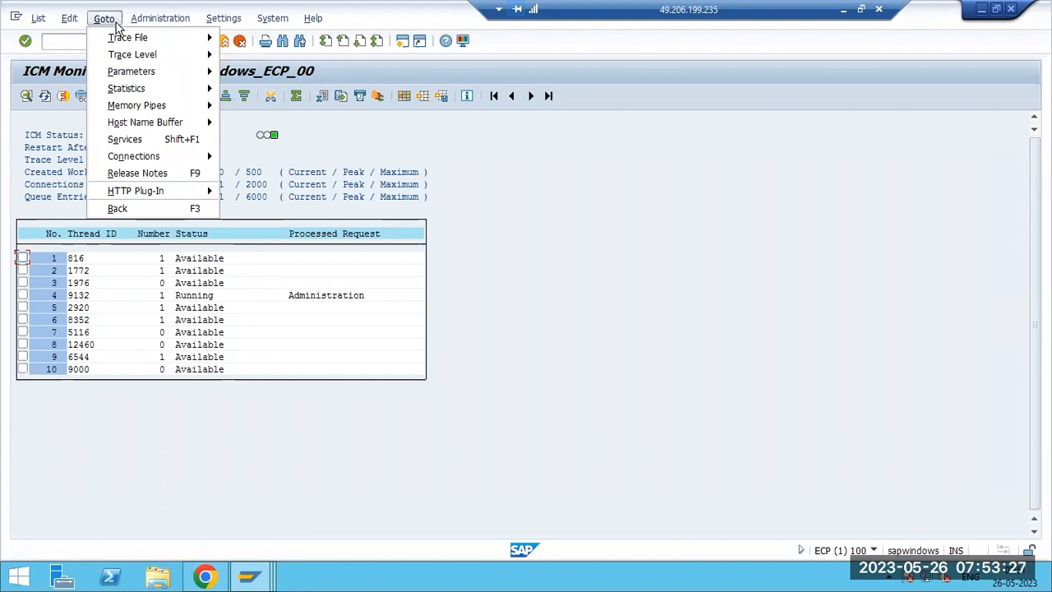
mouse_move(115, 40)
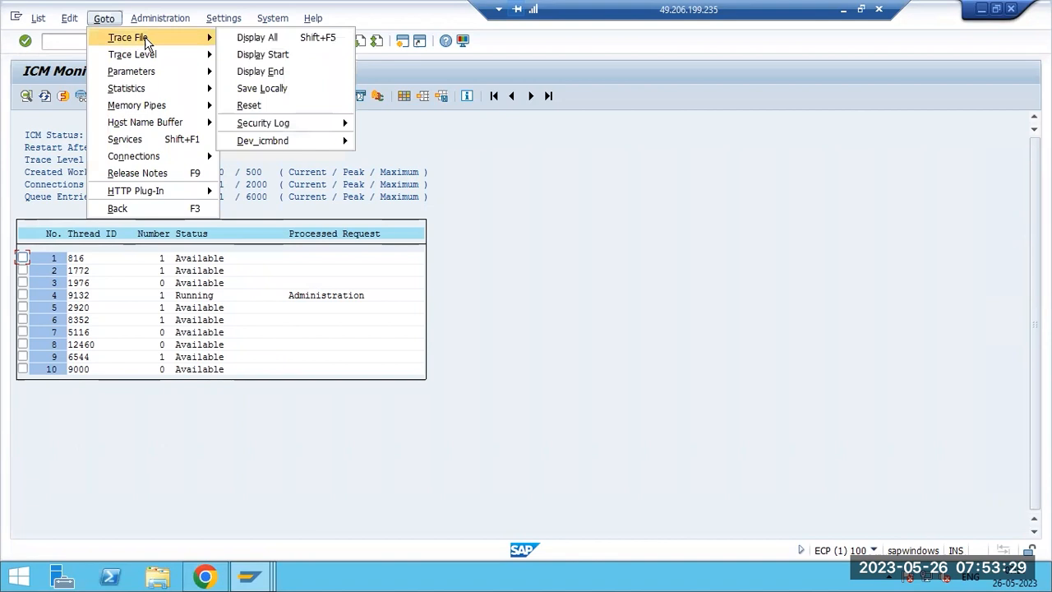
key("Return")
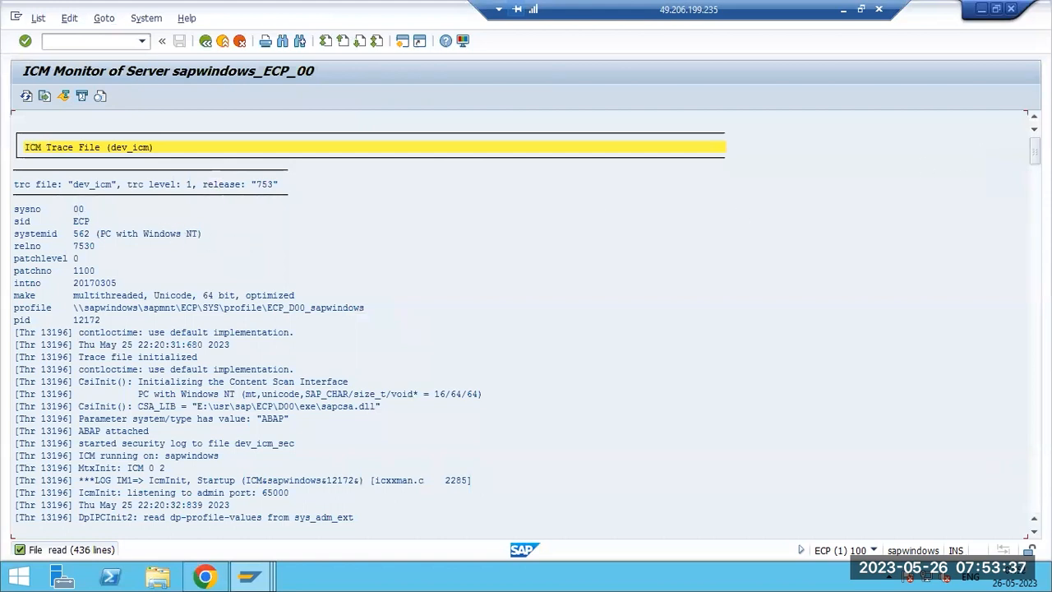
left_click_drag(1034, 157, 1034, 498)
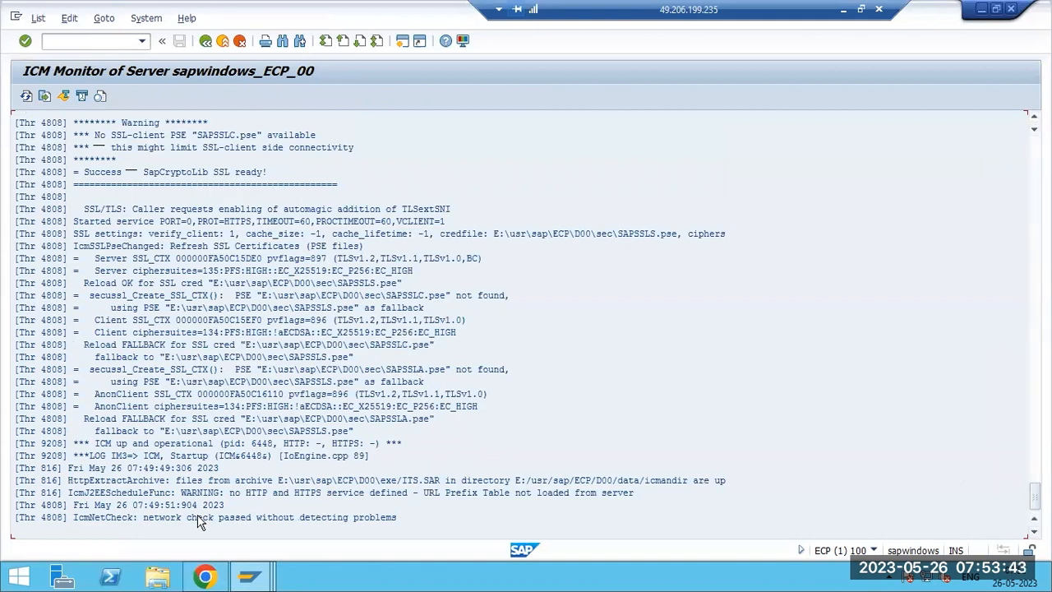
left_click(234, 495)
scroll(223, 405, "up", 3)
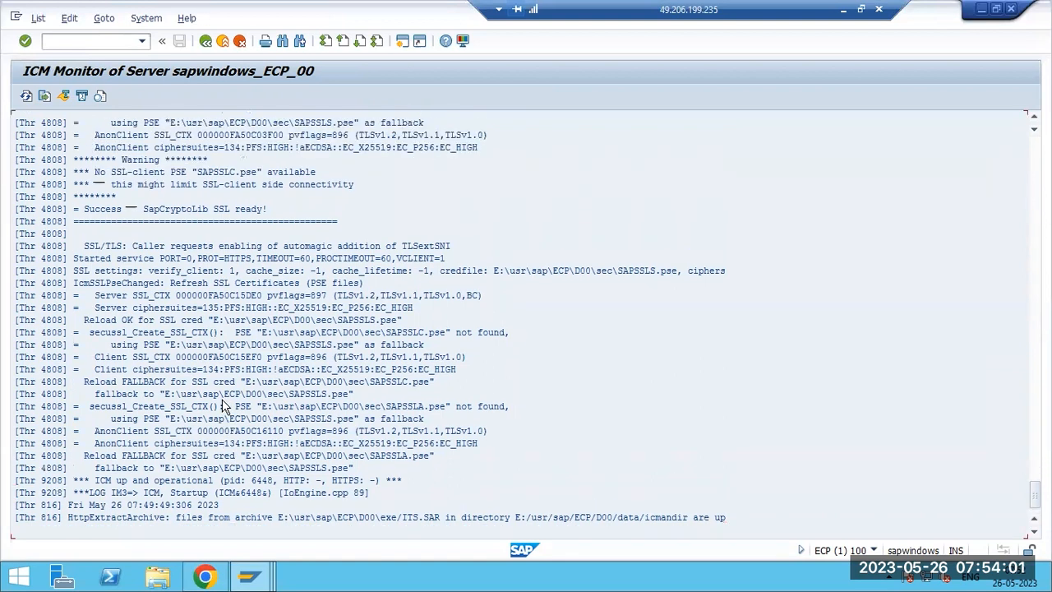
scroll(220, 405, "up", 3)
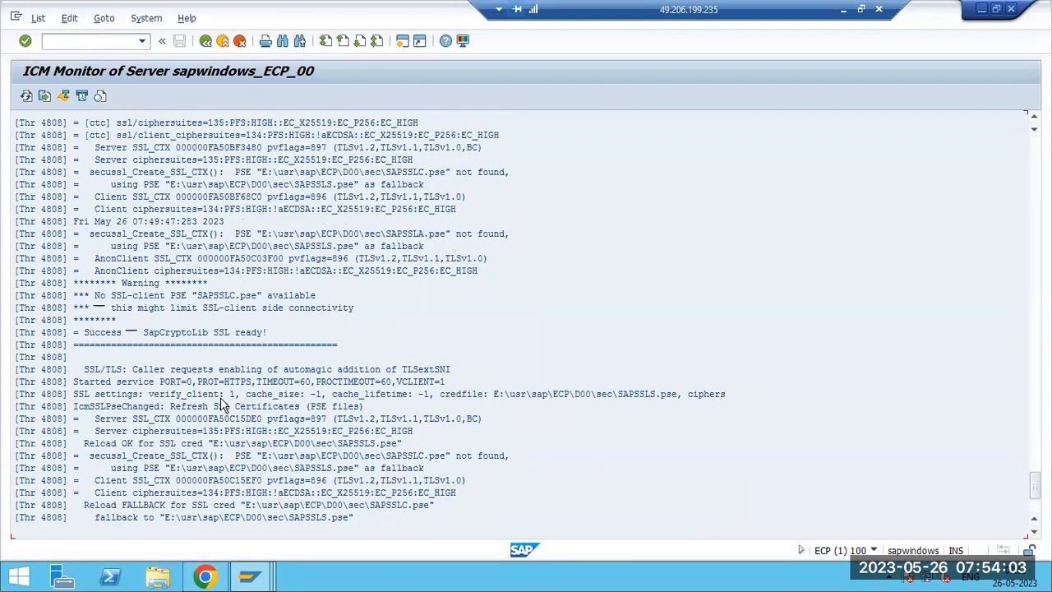
scroll(220, 405, "down", 4)
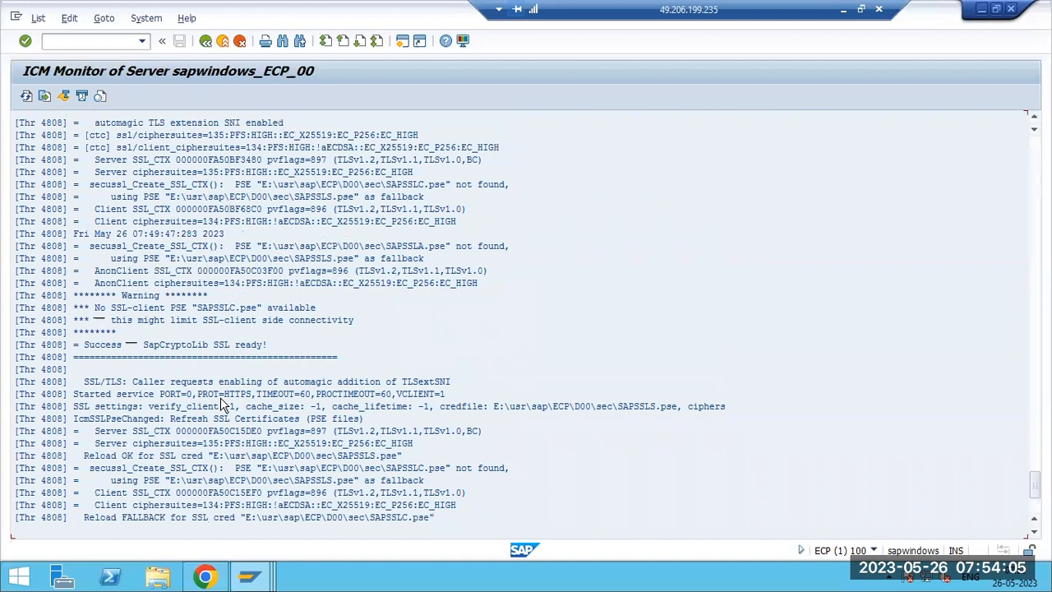
scroll(220, 405, "down", 2)
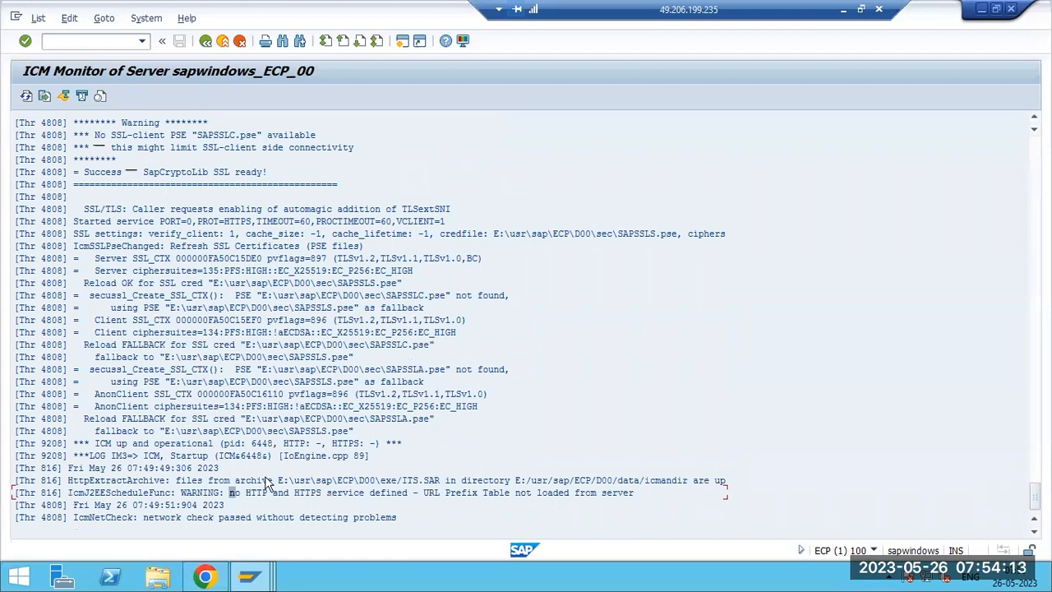
- Reload the web GUI page in Chrome to test it again, and return to the ICM trace file in SAP GUI
left_click(204, 577)
left_click(67, 40)
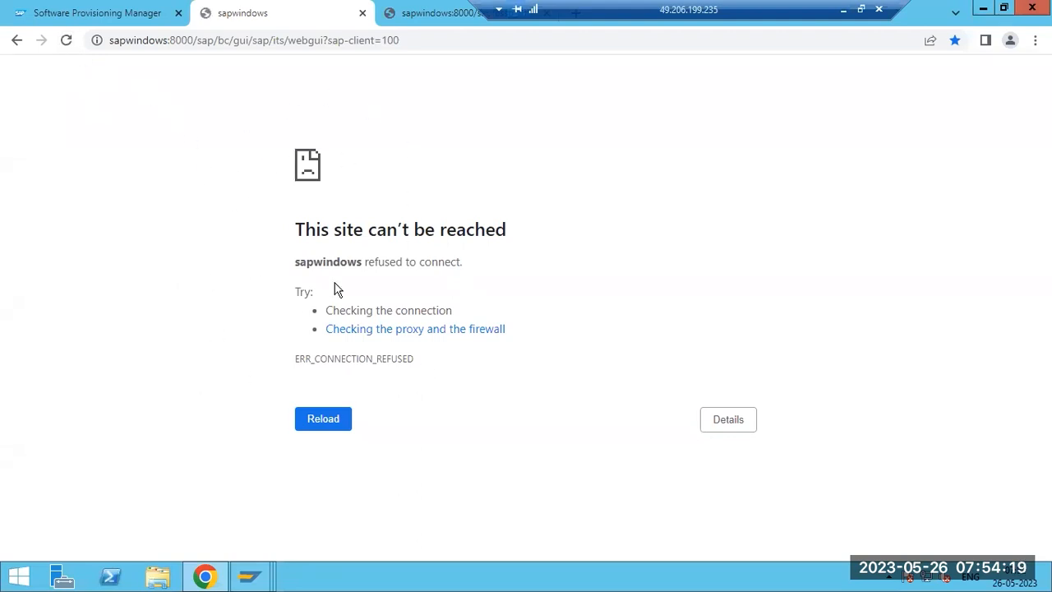
left_click(205, 575)
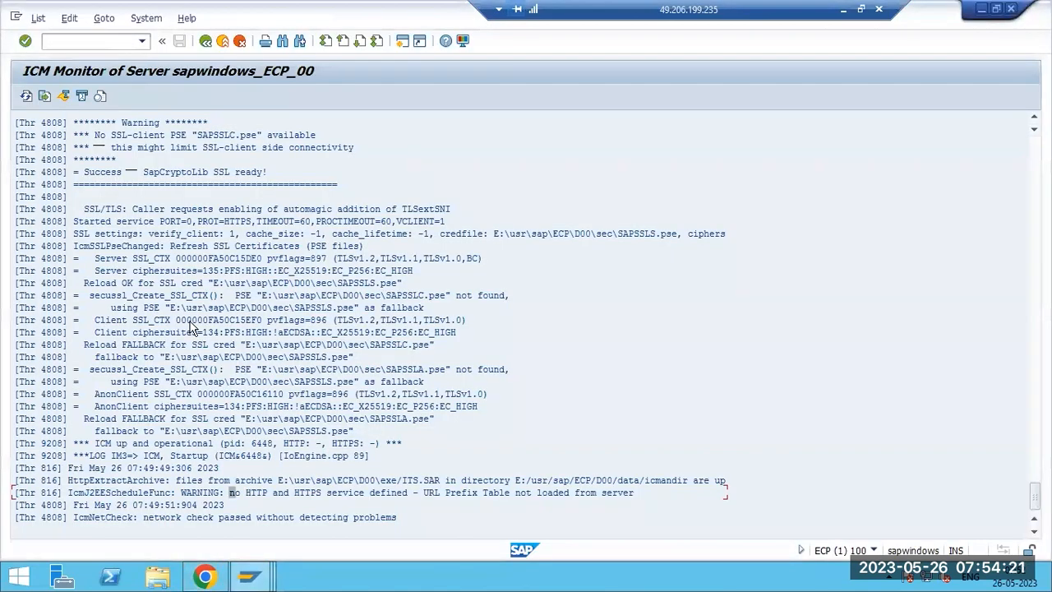
- Examine the earlier trace entries on SSL initialization, the started services and the ICMAN server snapshot
scroll(172, 374, "up", 2)
scroll(172, 375, "up", 1)
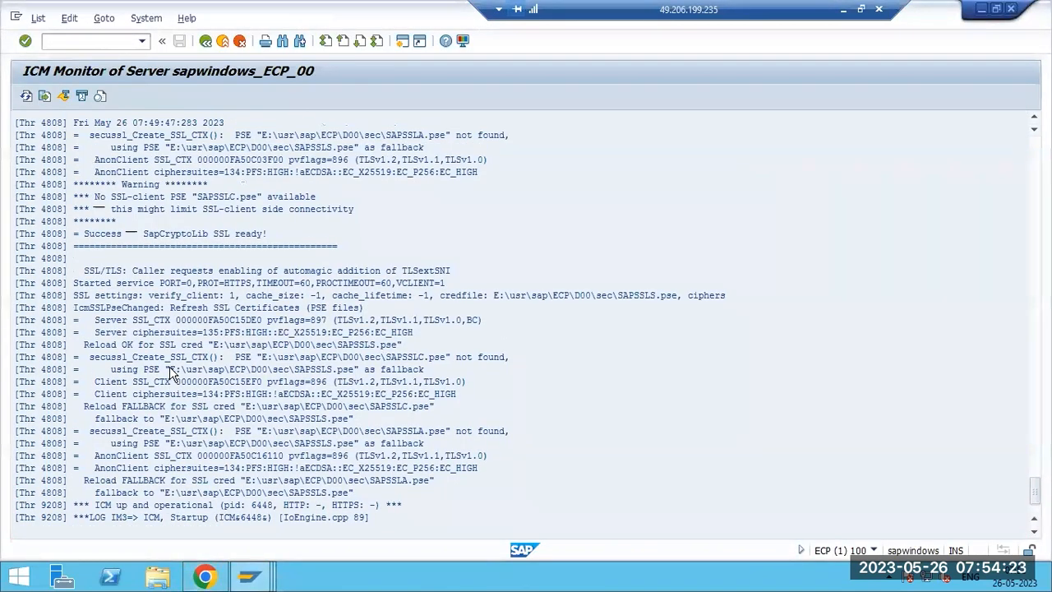
scroll(172, 374, "up", 5)
scroll(168, 370, "up", 5)
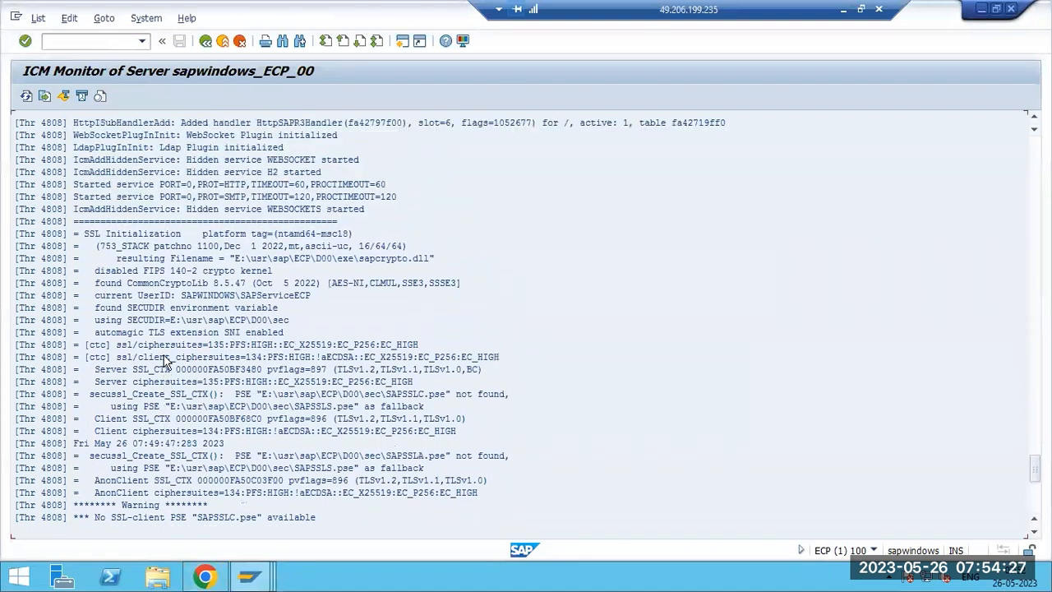
scroll(166, 362, "up", 4)
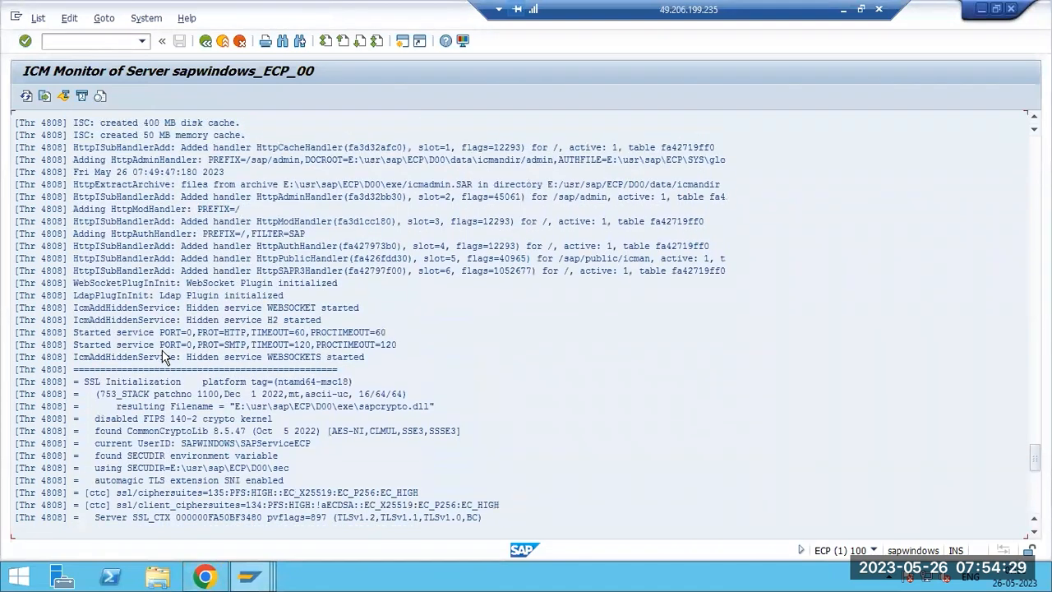
scroll(166, 357, "up", 1)
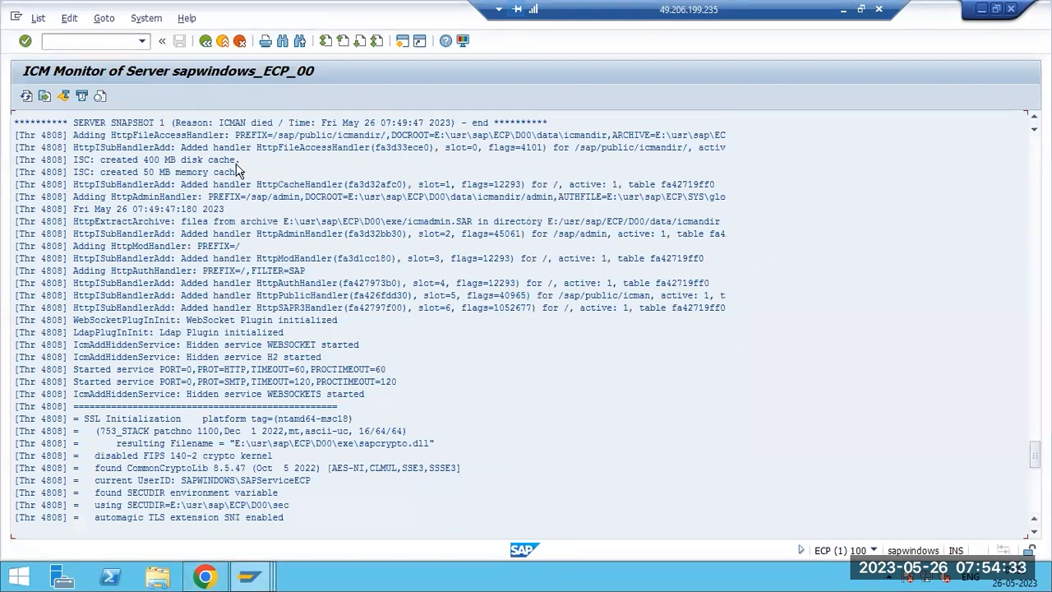
left_click(195, 123)
scroll(262, 127, "up", 4)
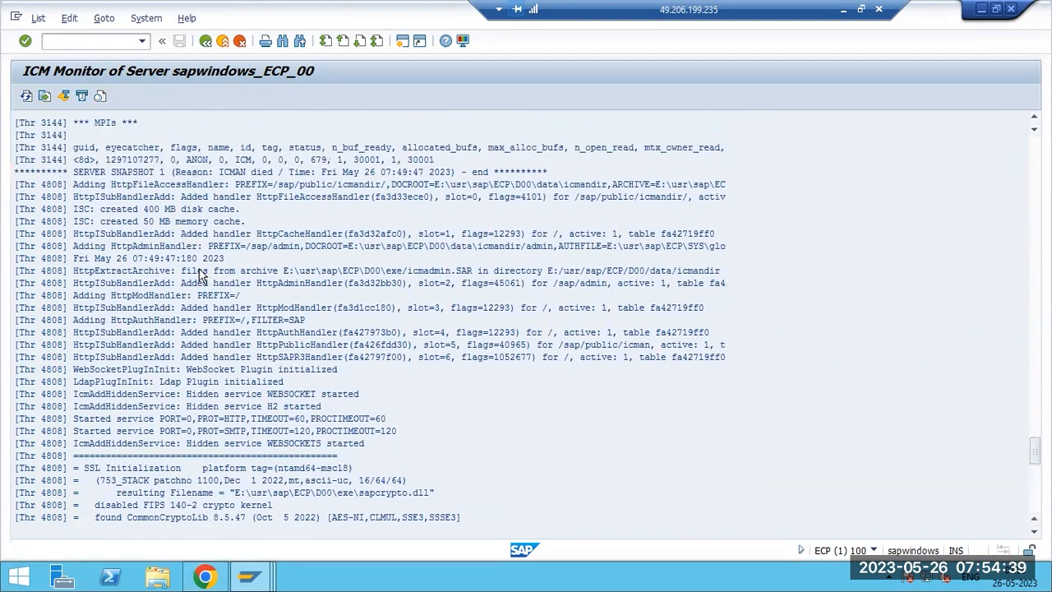
scroll(197, 261, "up", 5)
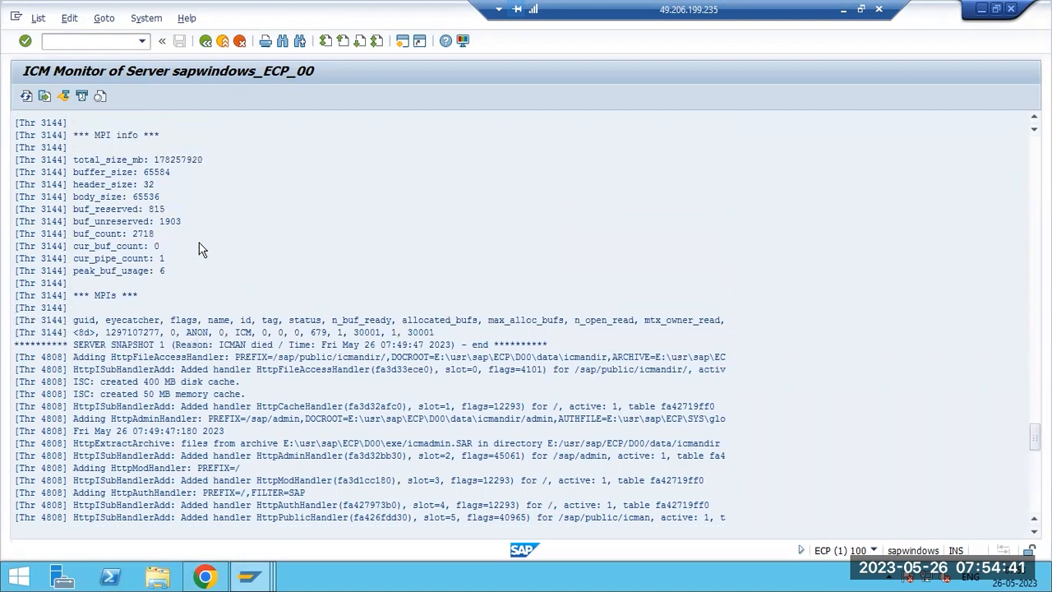
scroll(199, 249, "up", 1)
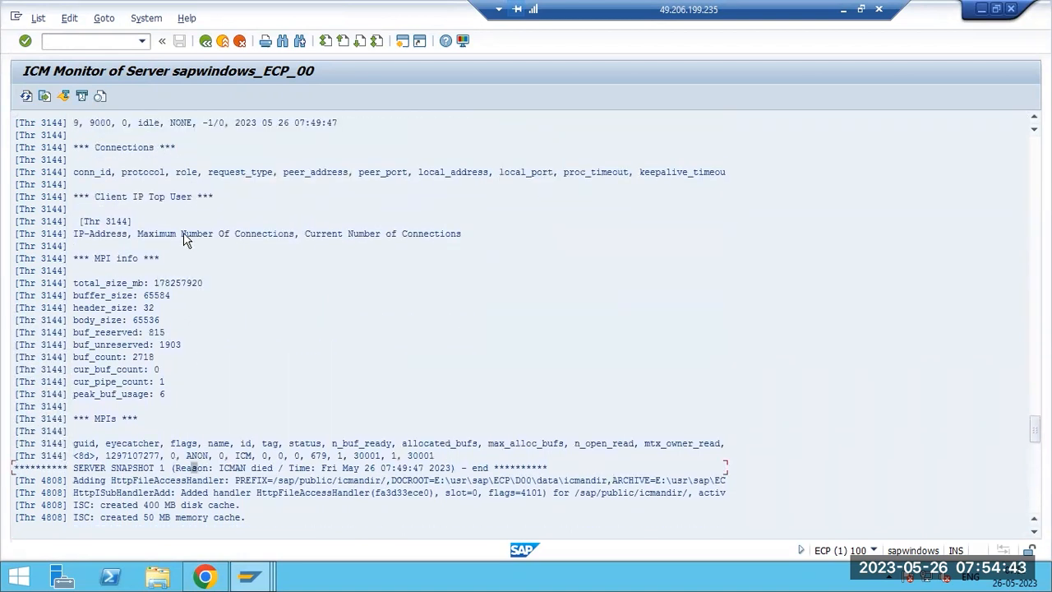
- Leave the ICM trace file and display the list of active ICM services
key("F3")
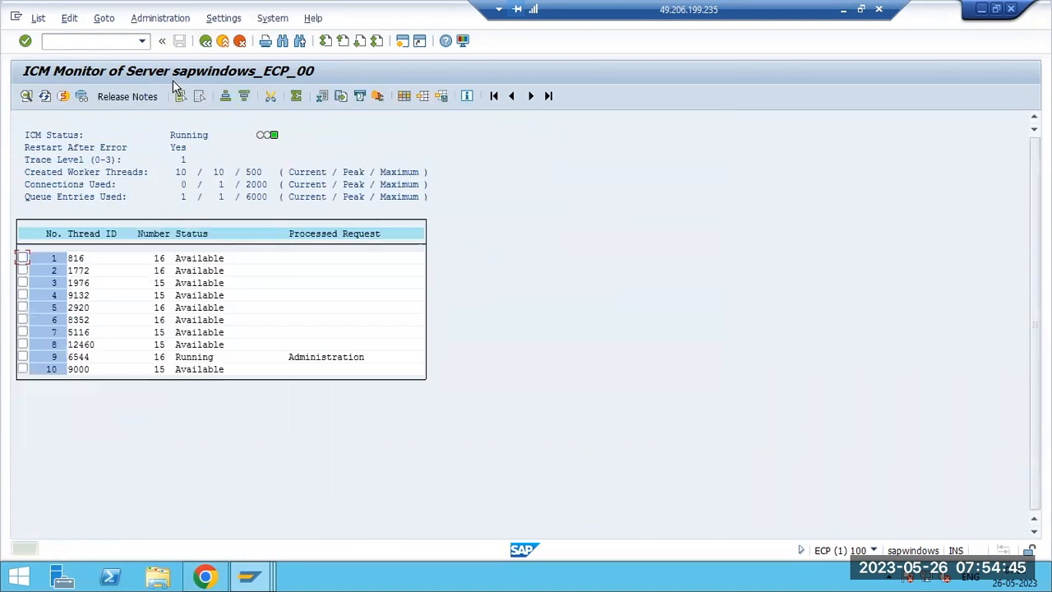
left_click(103, 18)
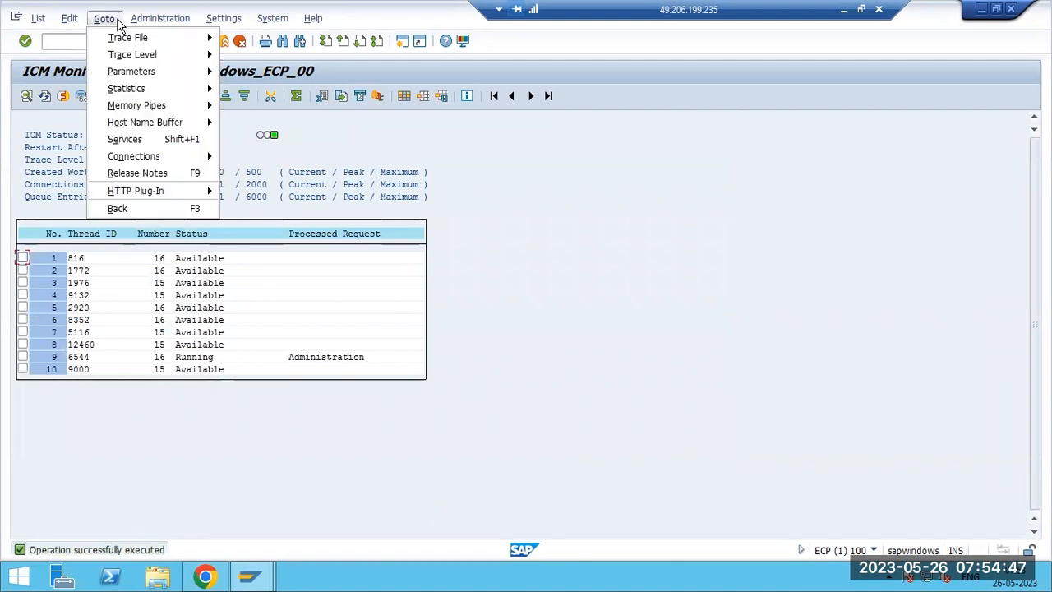
mouse_move(119, 39)
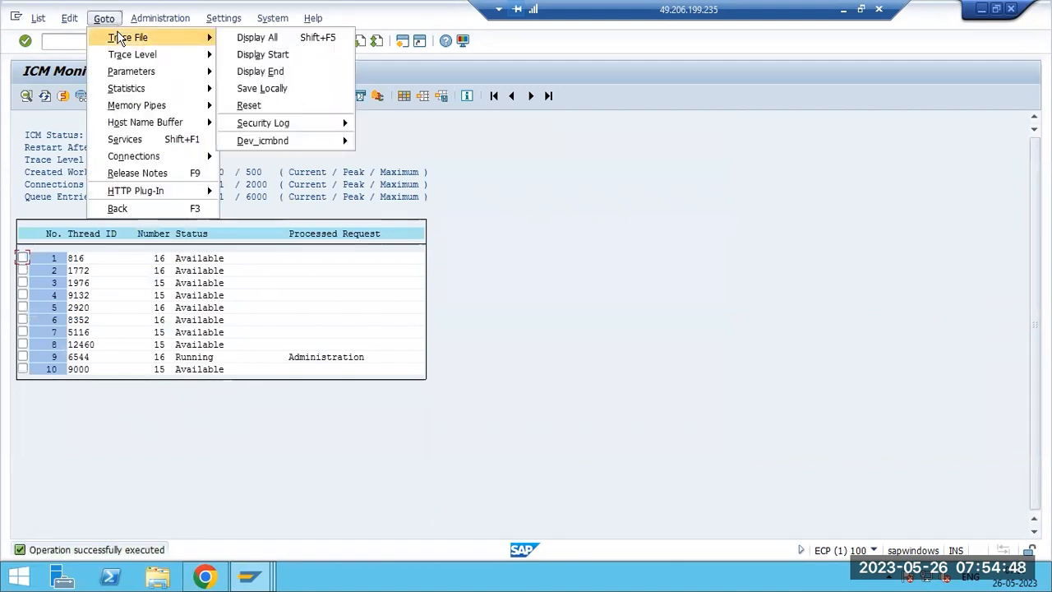
left_click(136, 139)
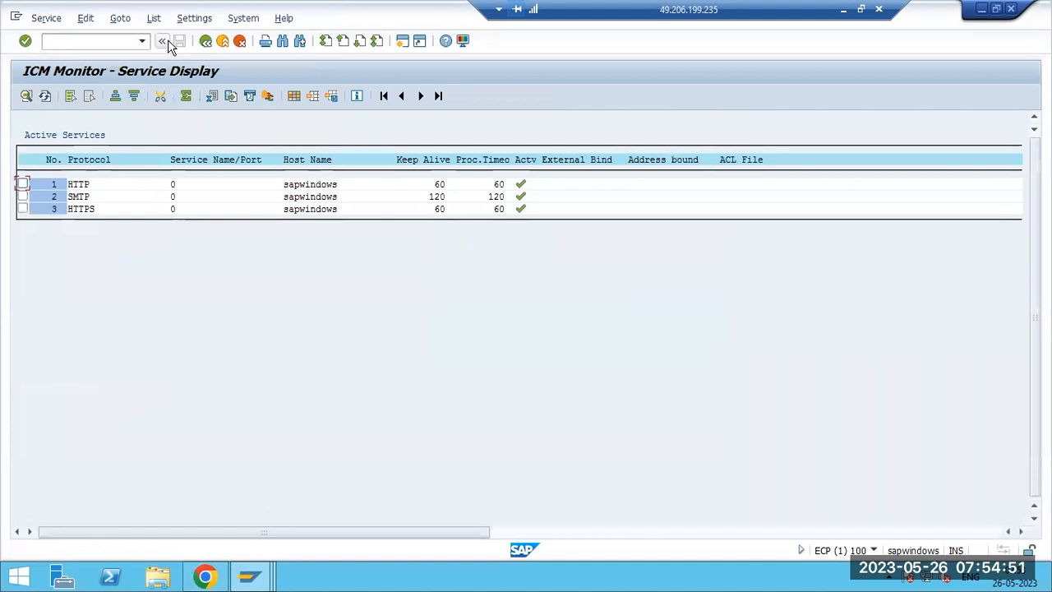
- Return to the main ICM Monitor, display the active connections, and exit to the SAP Easy Access screen
left_click(165, 41)
left_click(104, 18)
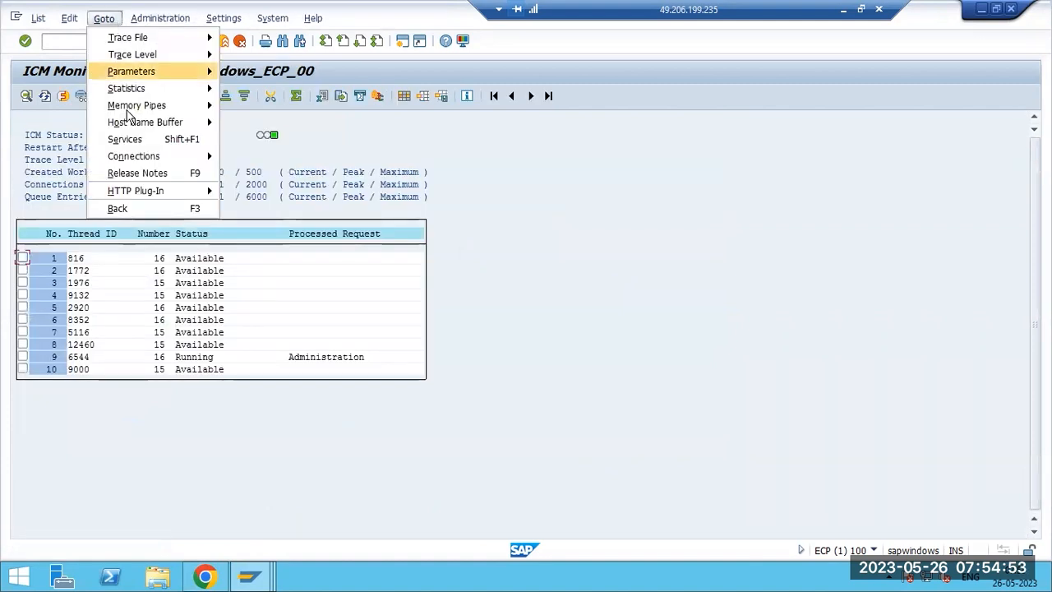
mouse_move(217, 157)
left_click(262, 162)
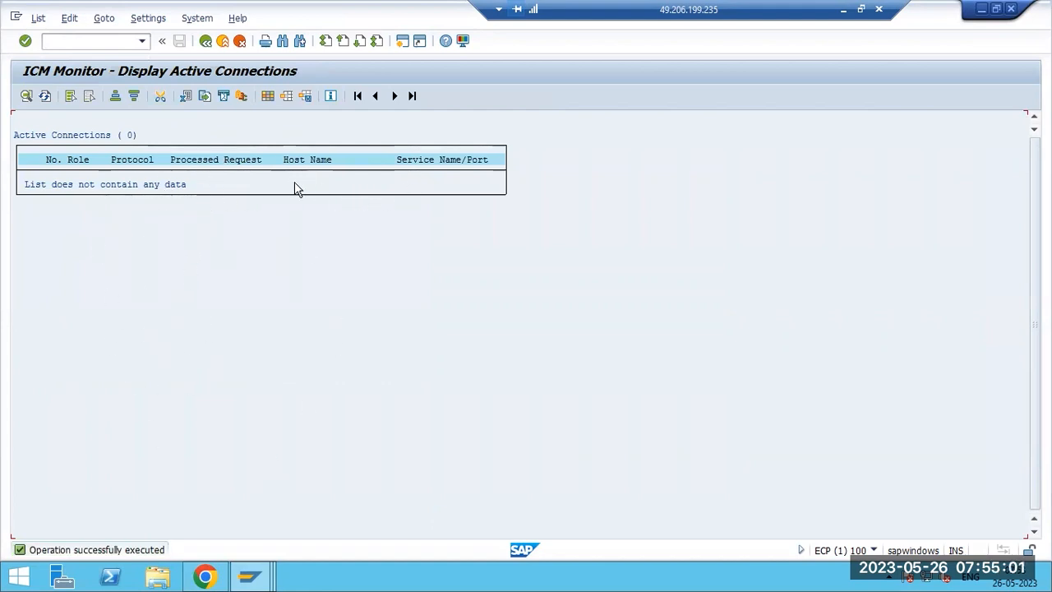
key("F3")
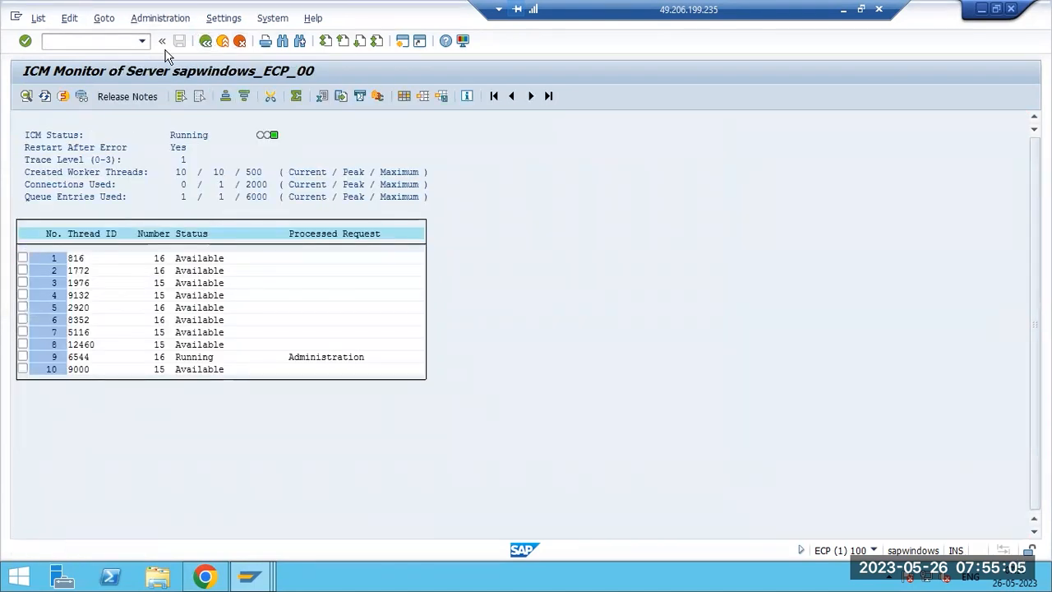
key("F3")
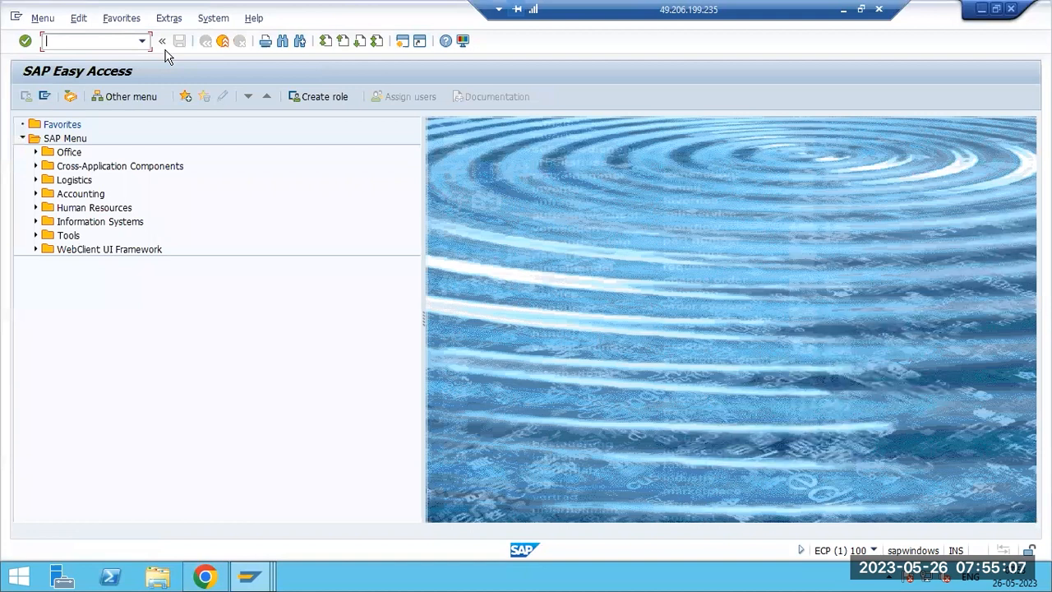